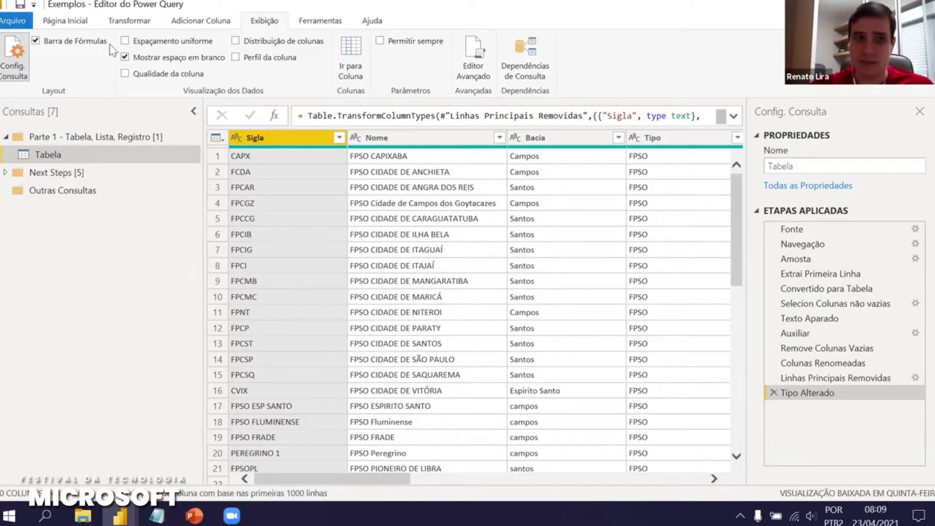
pyautogui.click(36, 41)
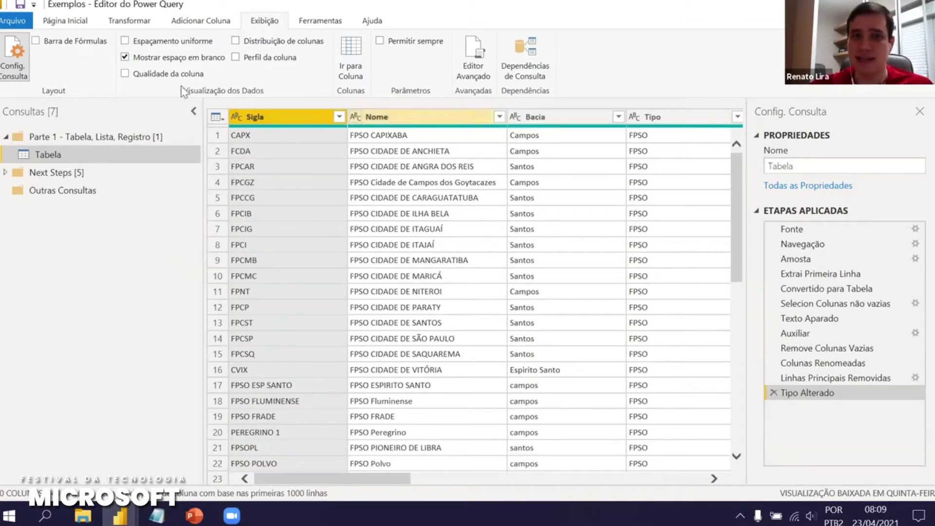
pyautogui.click(36, 41)
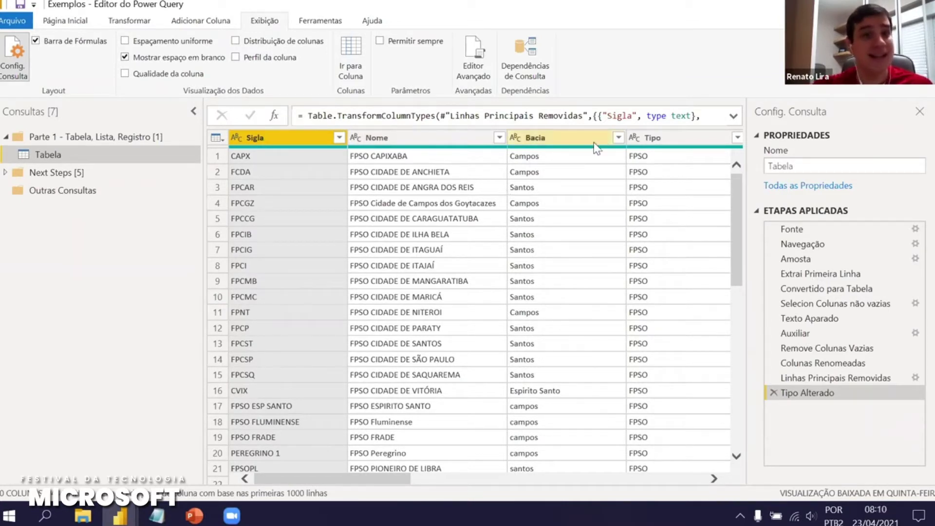
pyautogui.click(655, 139)
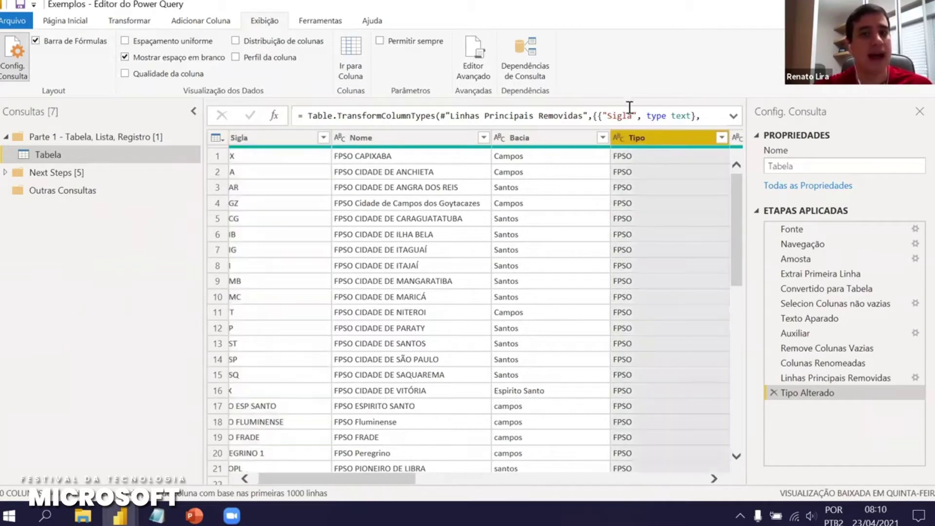
pyautogui.rightClick(638, 139)
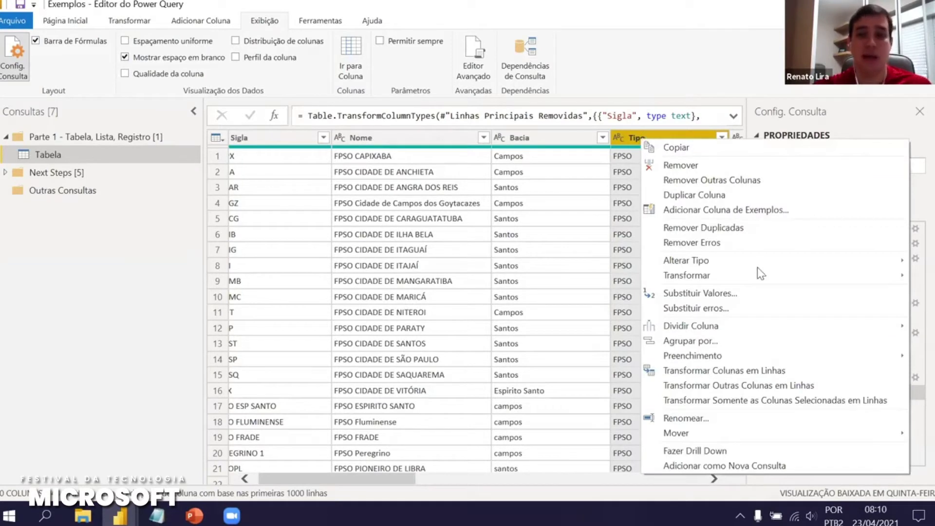
# Add the Tipo column as a new list query named Tipo
pyautogui.click(736, 466)
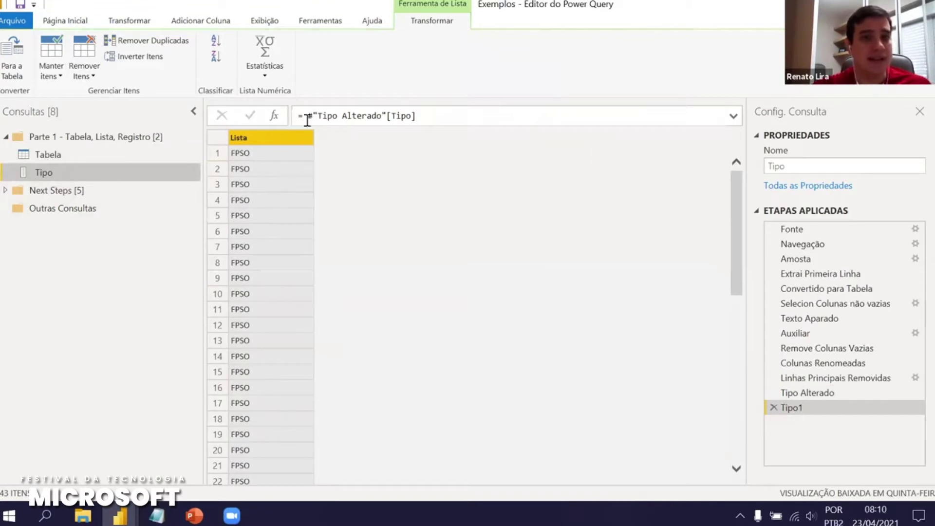
pyautogui.moveTo(309, 117); pyautogui.dragTo(425, 124)
pyautogui.click(405, 148)
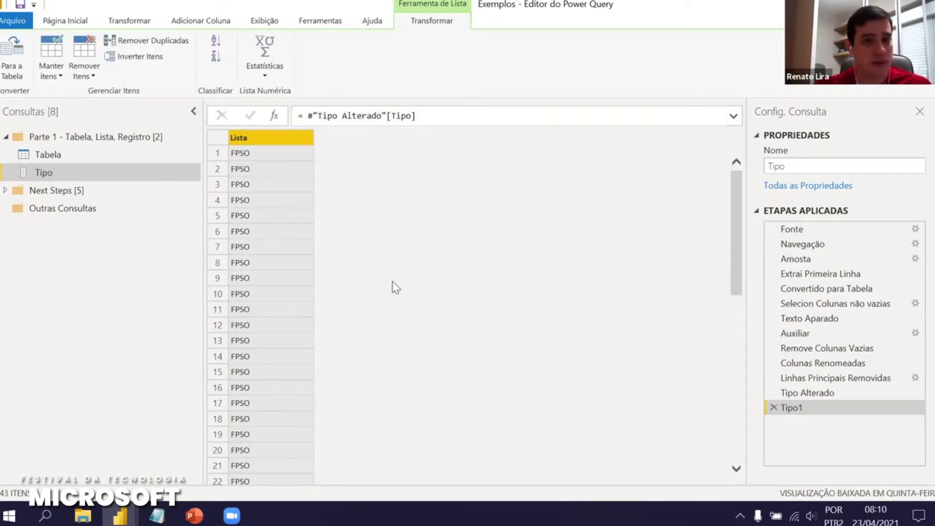
pyautogui.scroll(-3, 393, 283)
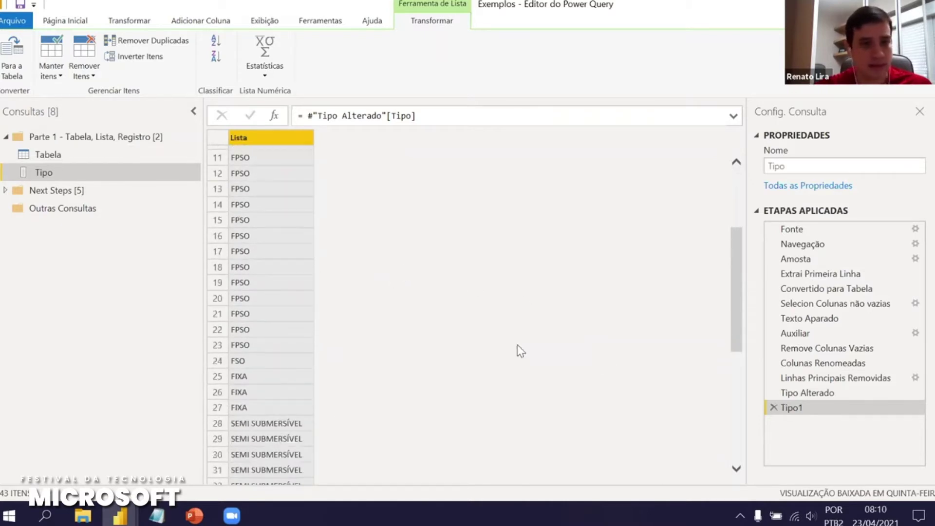
pyautogui.moveTo(736, 343); pyautogui.dragTo(720, 224)
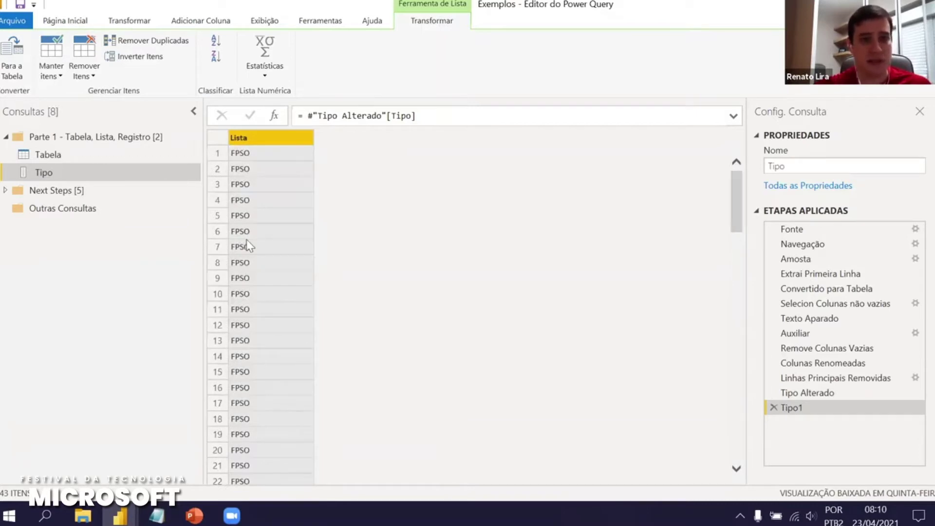
# Remove duplicates from the Tipo list, leaving its 7 distinct values
pyautogui.click(50, 157)
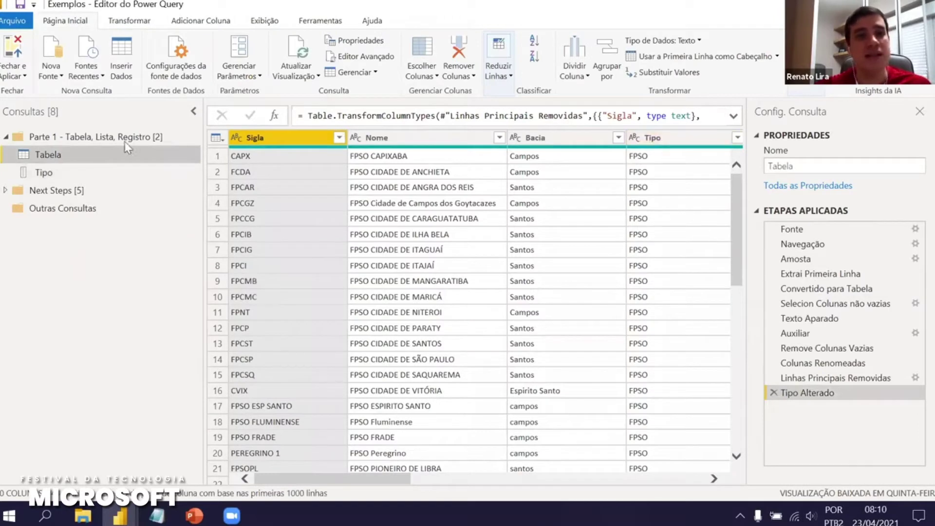
pyautogui.click(45, 174)
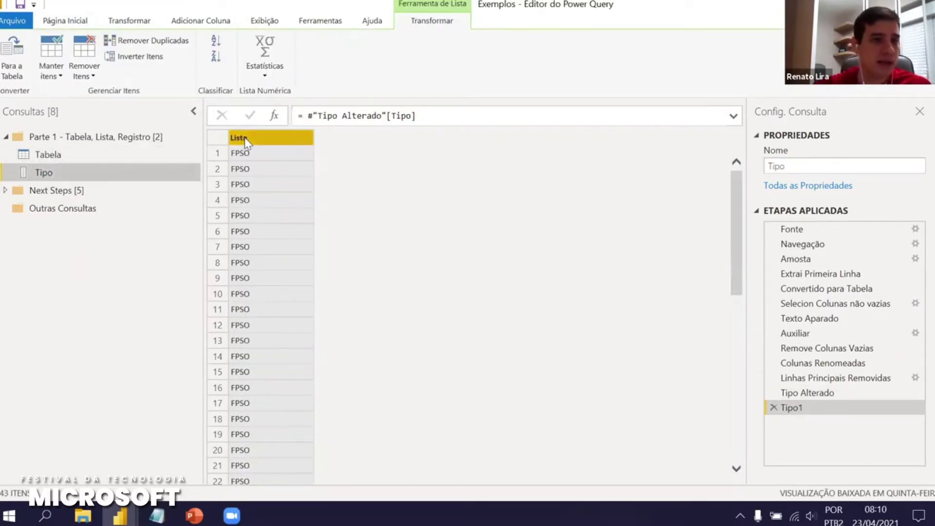
pyautogui.rightClick(243, 142)
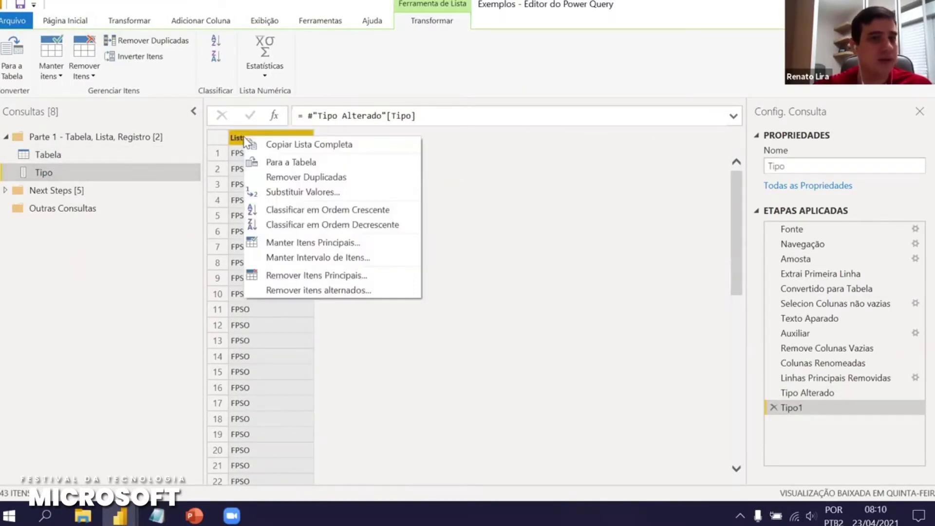
pyautogui.click(287, 174)
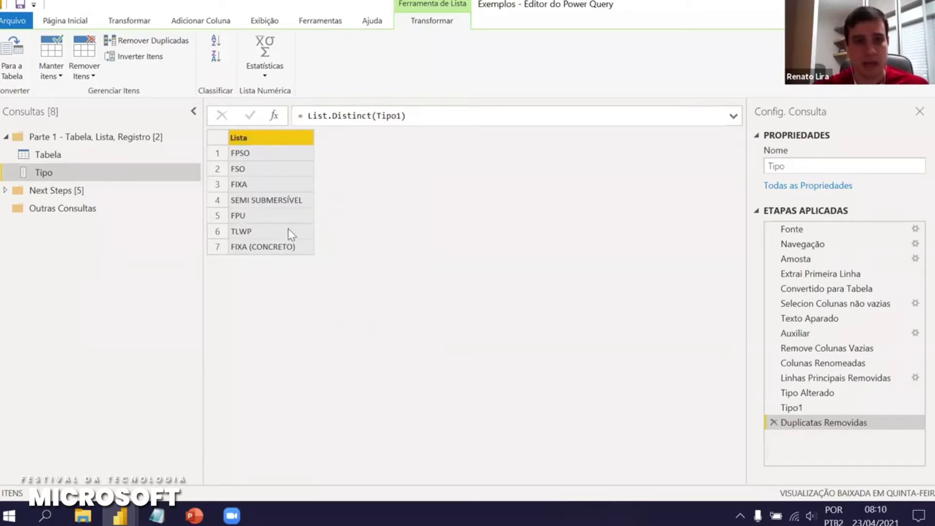
# Show Tabela's row 2 (FCDA) record in an enlarged details pane below the grid
pyautogui.click(48, 155)
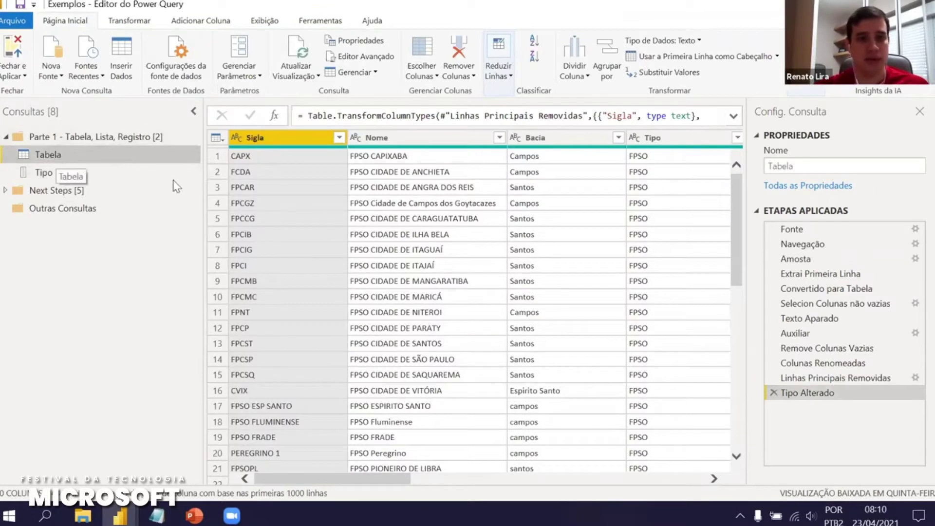
pyautogui.click(218, 173)
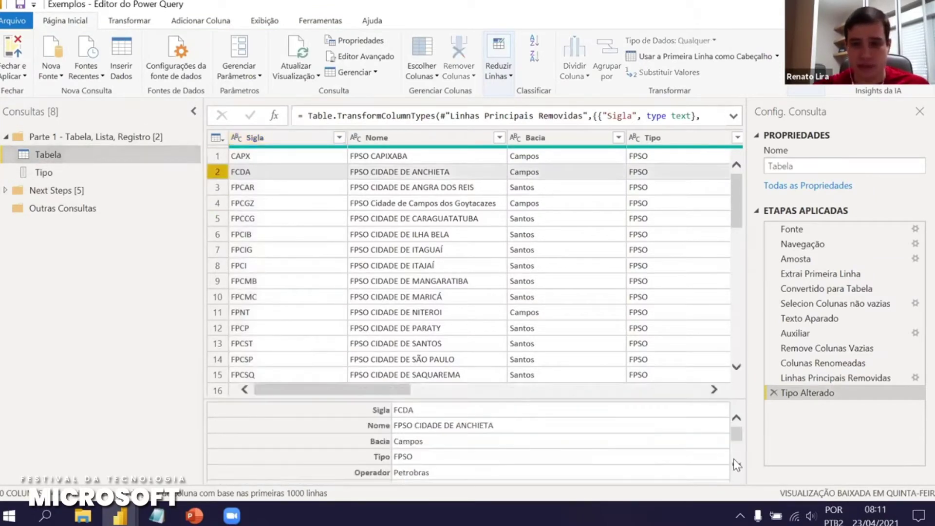
pyautogui.moveTo(673, 395); pyautogui.dragTo(679, 290)
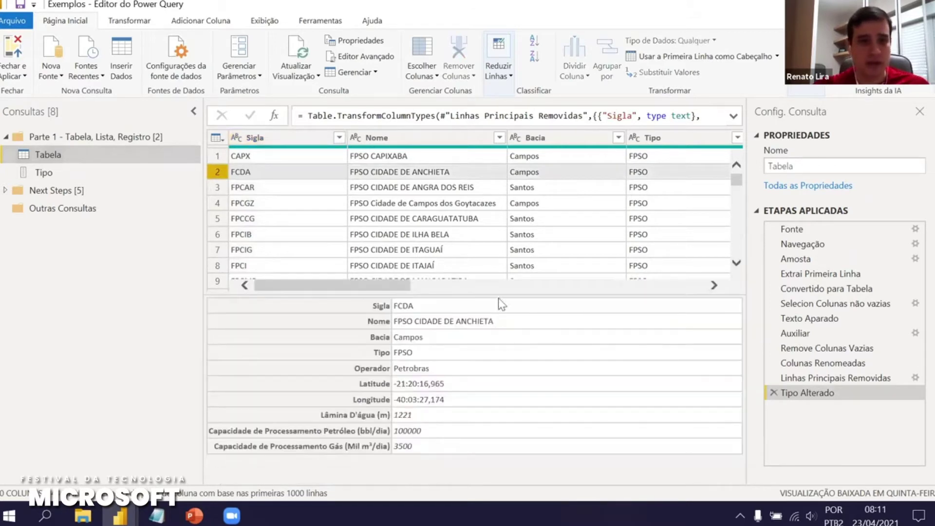
pyautogui.moveTo(501, 287); pyautogui.dragTo(495, 262)
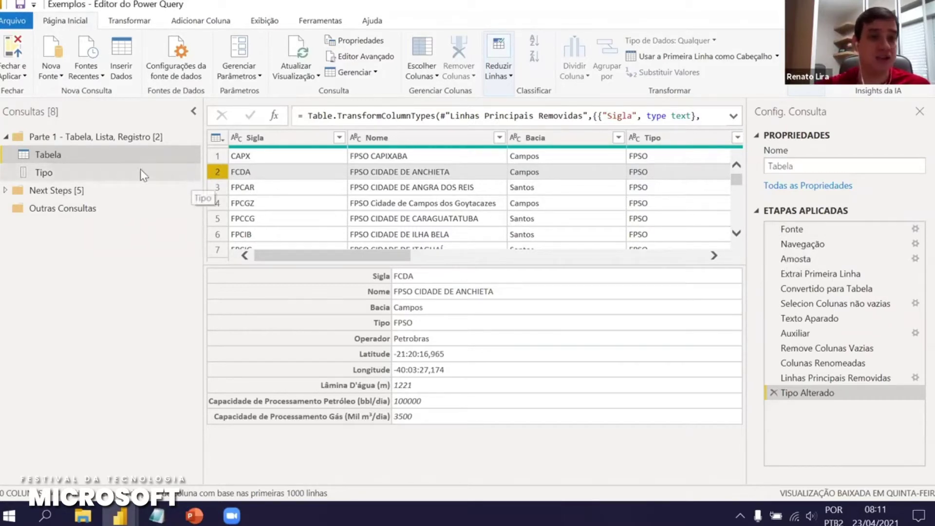
# Create a reference query to Tabela returning its first row with = Tabela{0}
pyautogui.rightClick(48, 161)
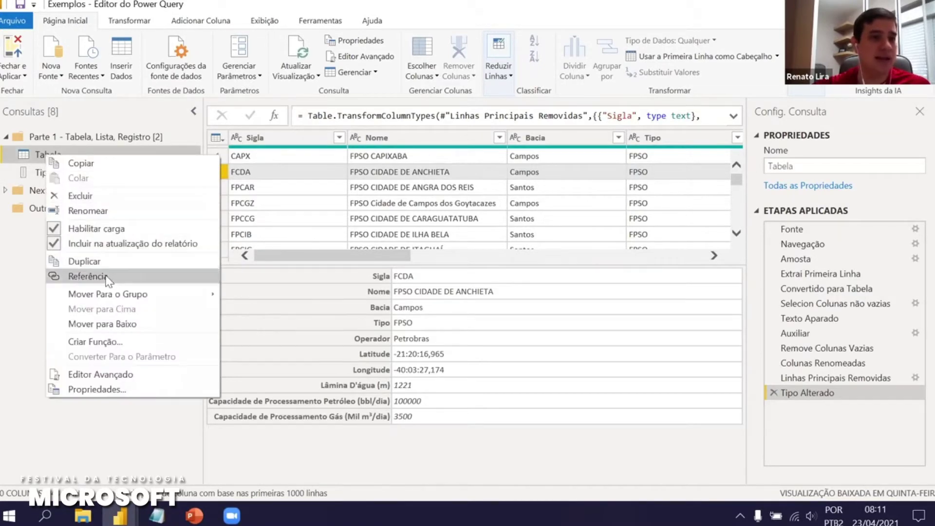
pyautogui.click(87, 276)
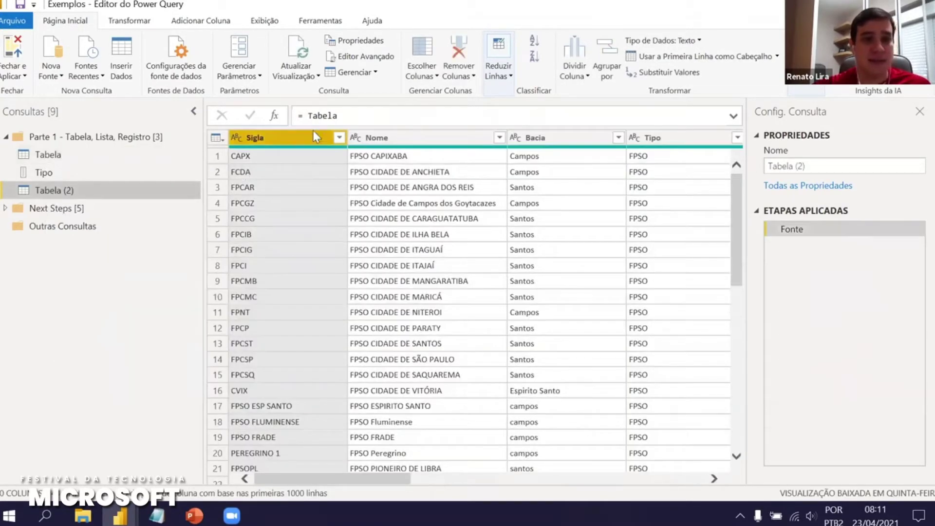
pyautogui.click(367, 115)
pyautogui.write('{0')
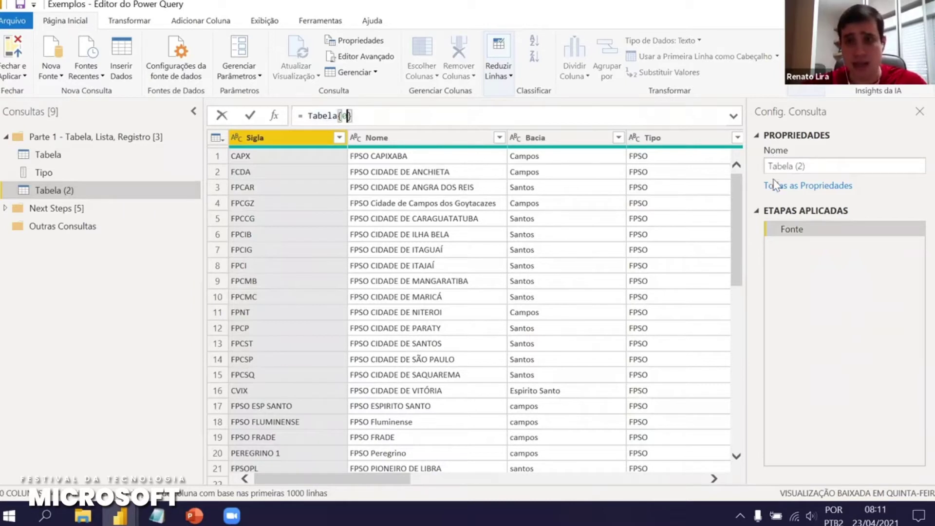
pyautogui.press('Return')
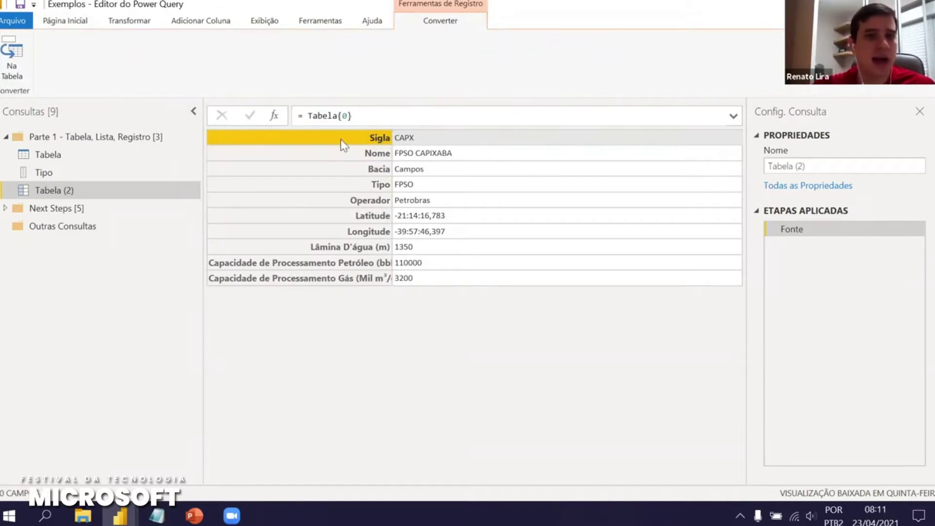
# Change the formula to = Tabela{1} so it returns the FCDA record
pyautogui.doubleClick(347, 116)
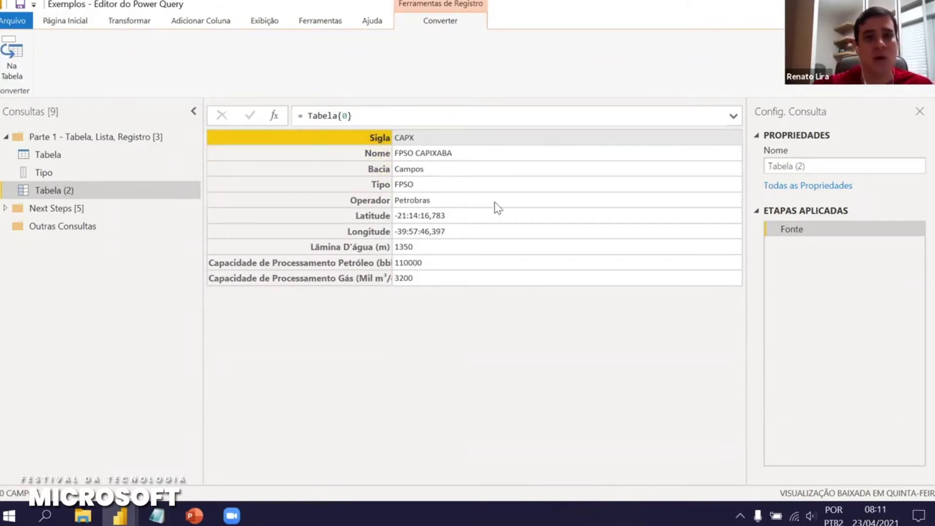
pyautogui.click(347, 115)
pyautogui.press('Return')
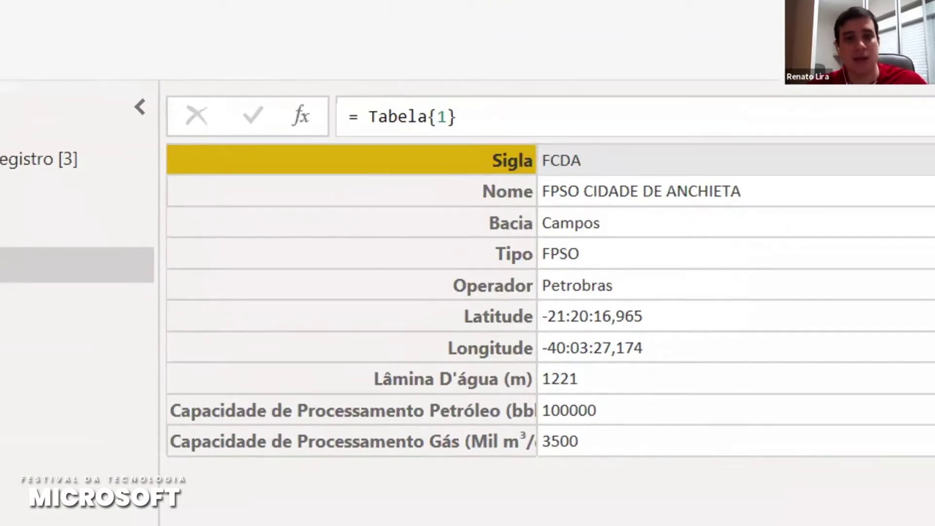
pyautogui.moveTo(368, 129); pyautogui.dragTo(431, 137)
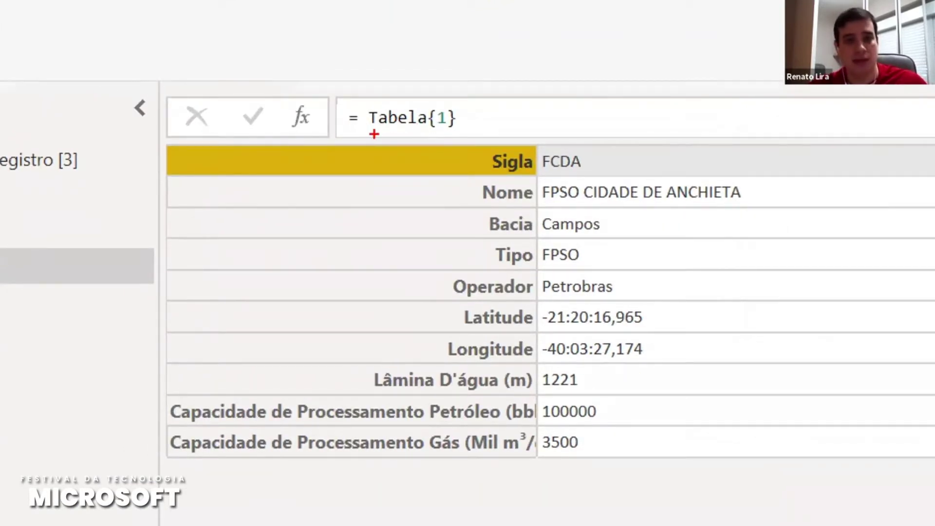
pyautogui.moveTo(369, 129); pyautogui.dragTo(425, 126)
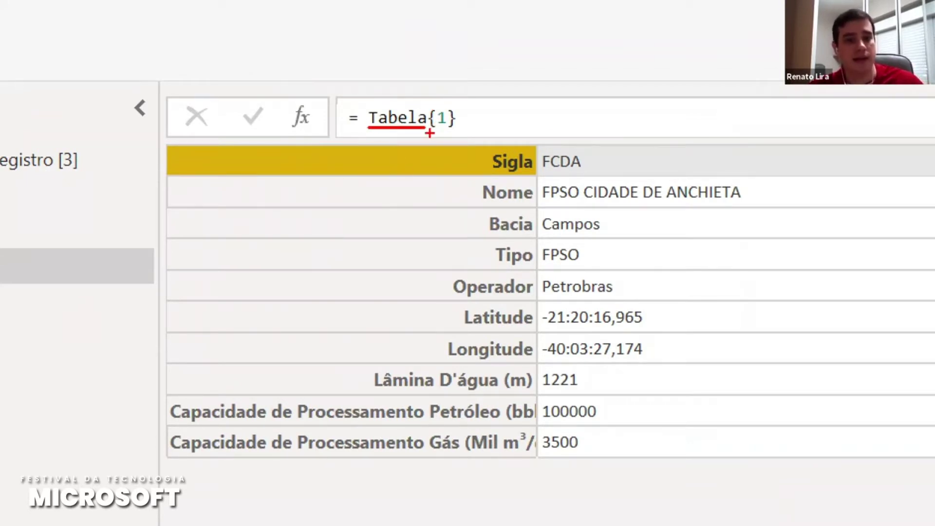
pyautogui.moveTo(430, 135); pyautogui.dragTo(459, 134)
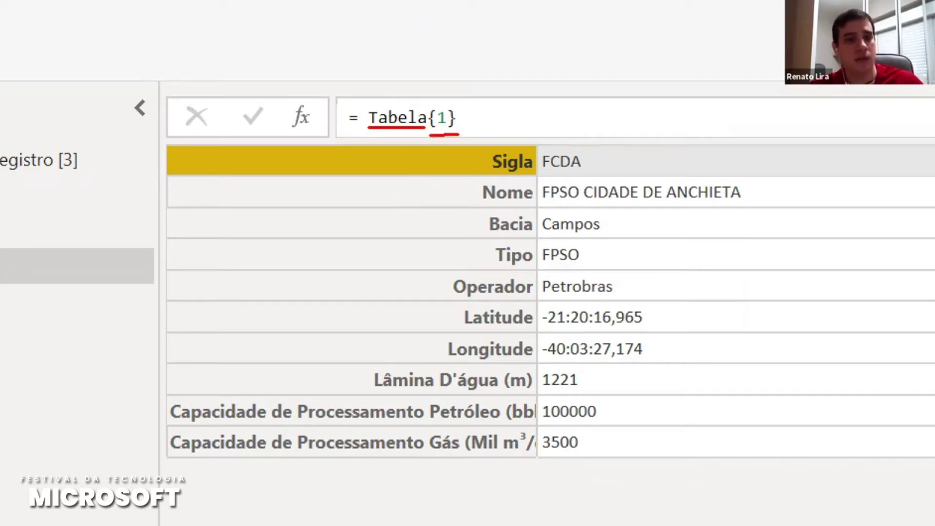
pyautogui.moveTo(456, 136); pyautogui.dragTo(457, 139)
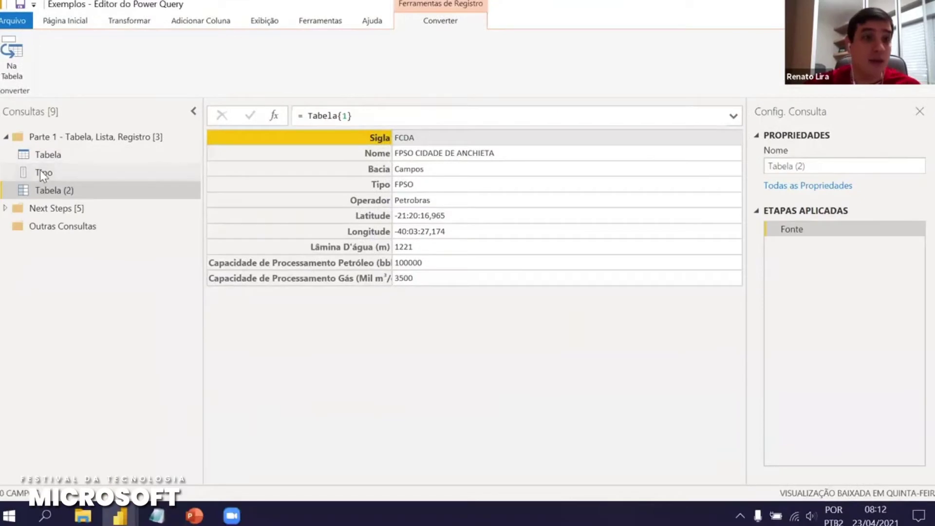
pyautogui.click(42, 171)
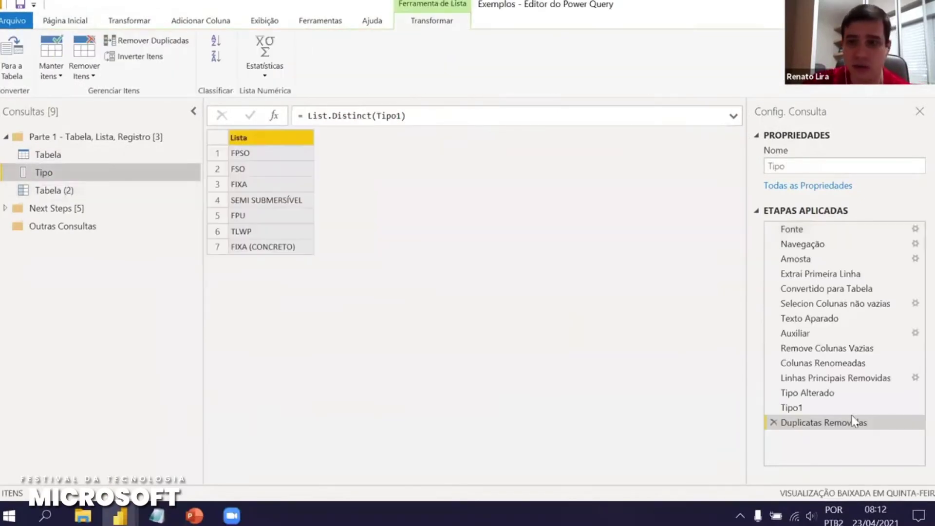
pyautogui.click(790, 407)
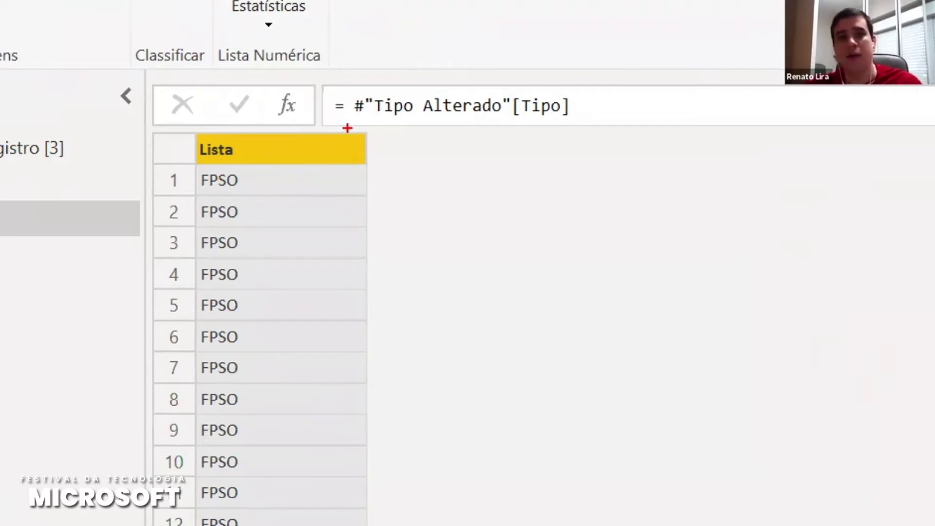
pyautogui.moveTo(353, 120); pyautogui.dragTo(509, 124)
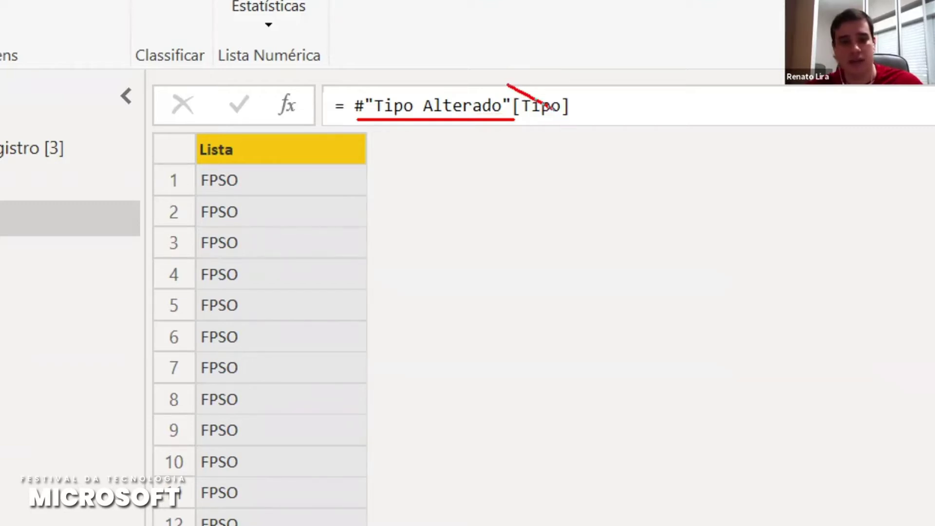
pyautogui.moveTo(512, 91)
pyautogui.mouseDown()
pyautogui.moveTo(536, 122)
pyautogui.moveTo(571, 128)
pyautogui.mouseUp()
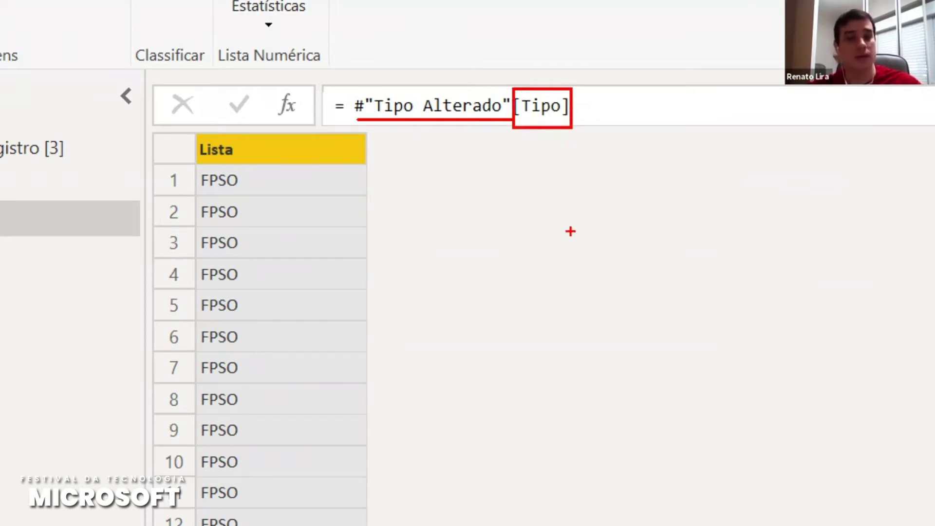
pyautogui.press('Escape')
pyautogui.click(419, 118)
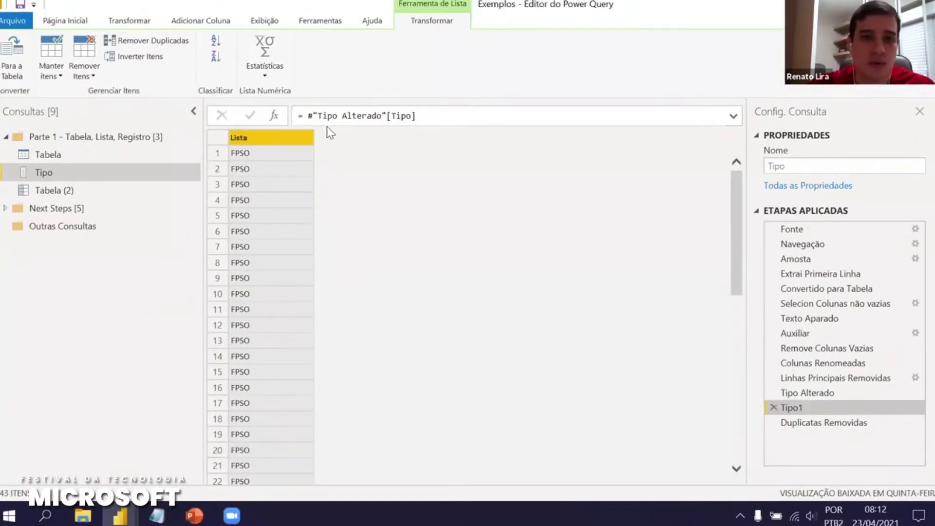
pyautogui.hotkey('ctrl', 'a')
pyautogui.click(388, 150)
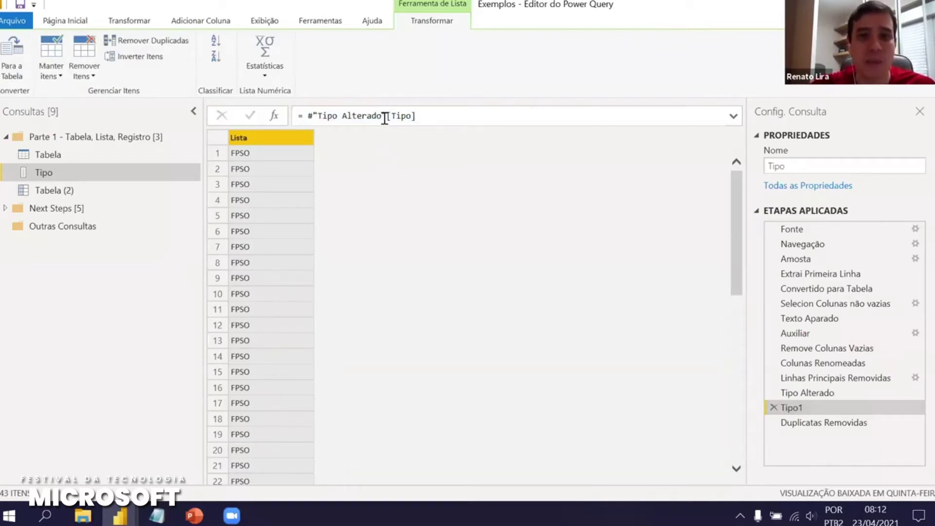
pyautogui.moveTo(388, 117); pyautogui.dragTo(308, 116)
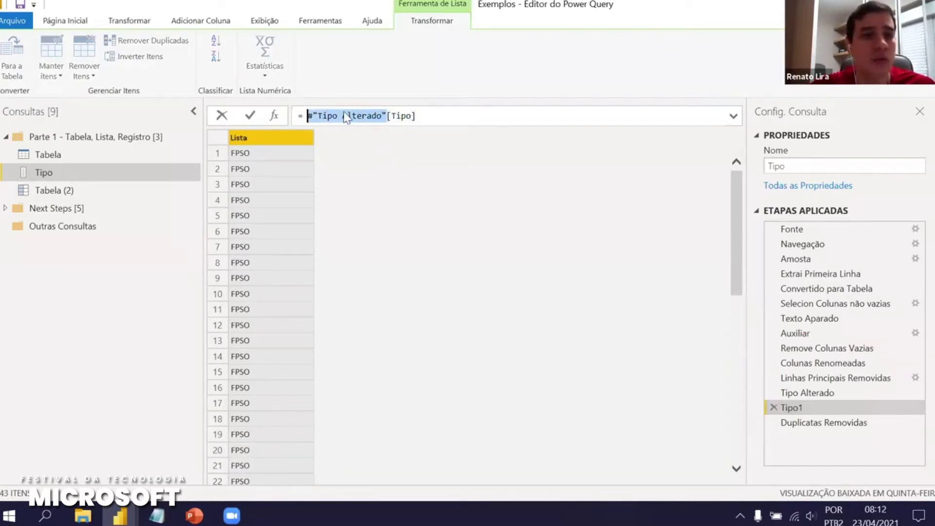
pyautogui.click(424, 153)
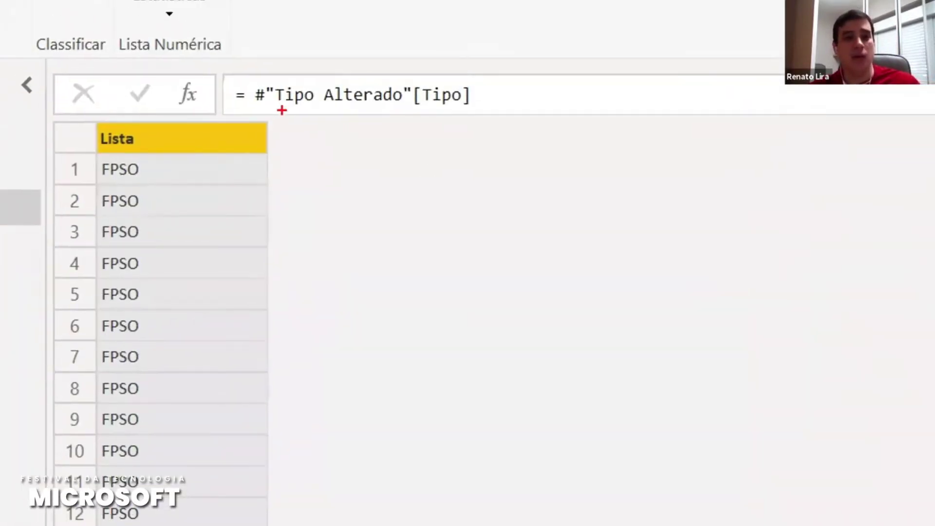
pyautogui.moveTo(275, 106); pyautogui.dragTo(404, 104)
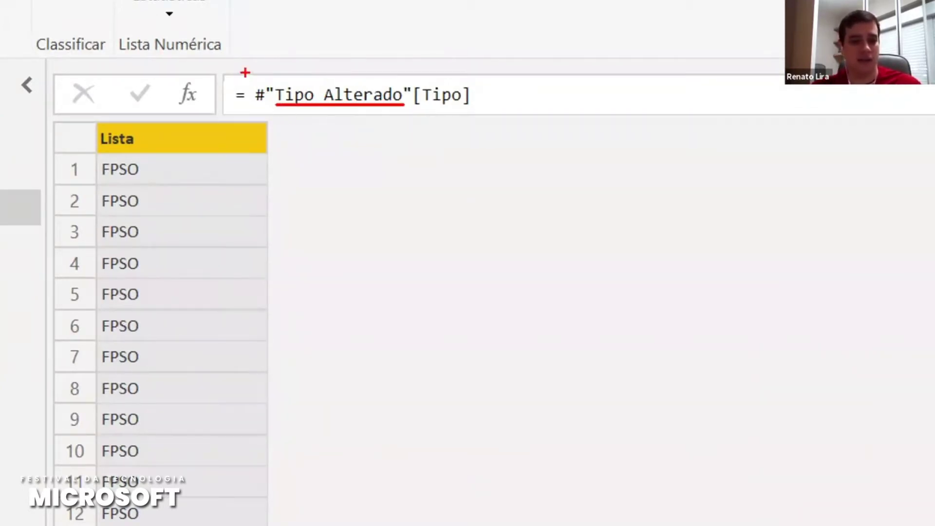
pyautogui.moveTo(247, 73)
pyautogui.mouseDown()
pyautogui.moveTo(277, 104)
pyautogui.moveTo(279, 126)
pyautogui.mouseUp()
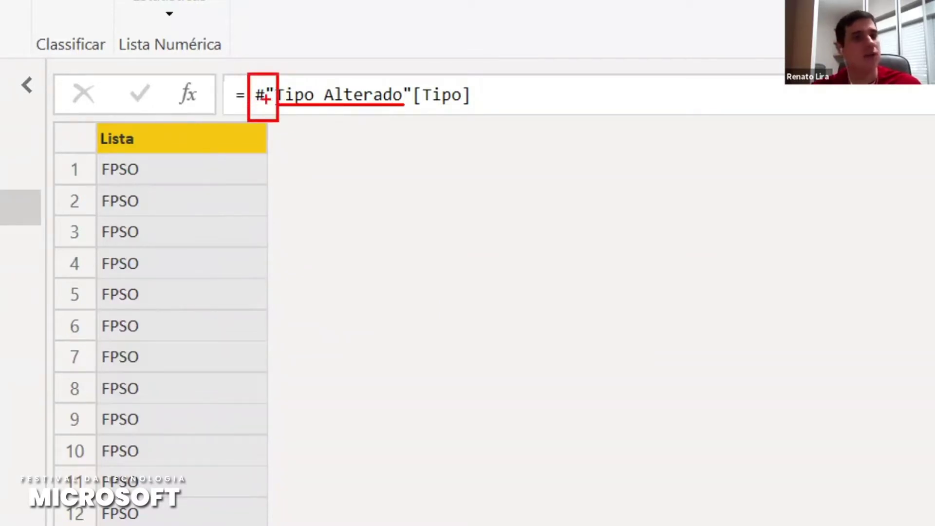
pyautogui.moveTo(399, 72); pyautogui.dragTo(416, 116)
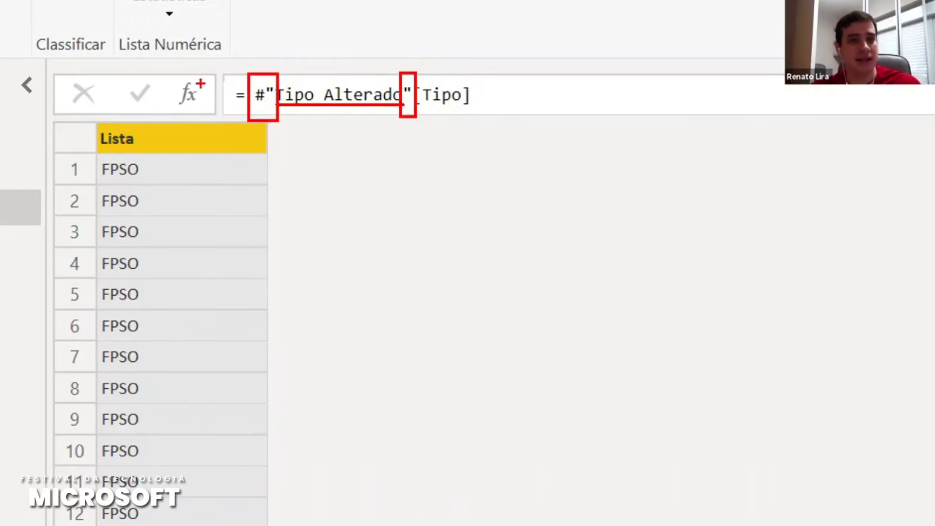
pyautogui.moveTo(242, 57)
pyautogui.mouseDown()
pyautogui.moveTo(321, 130)
pyautogui.moveTo(420, 148)
pyautogui.mouseUp()
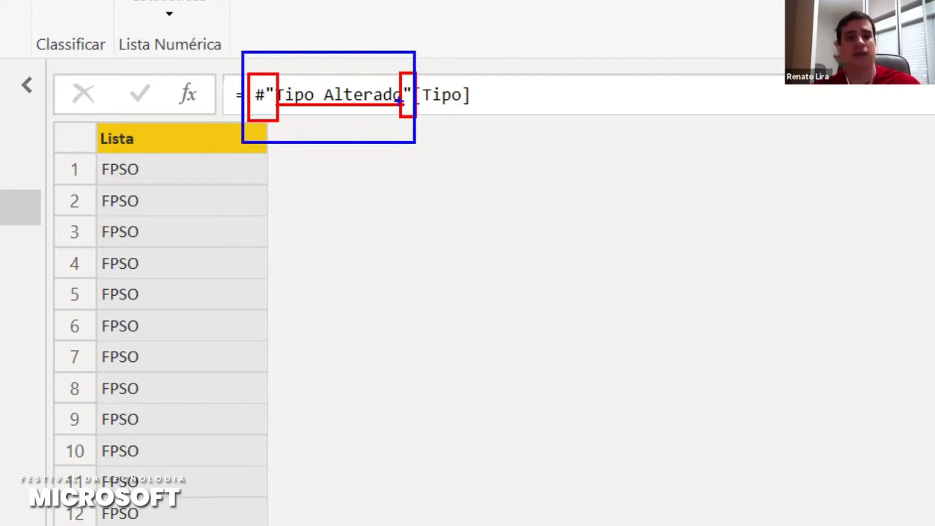
pyautogui.press('Escape')
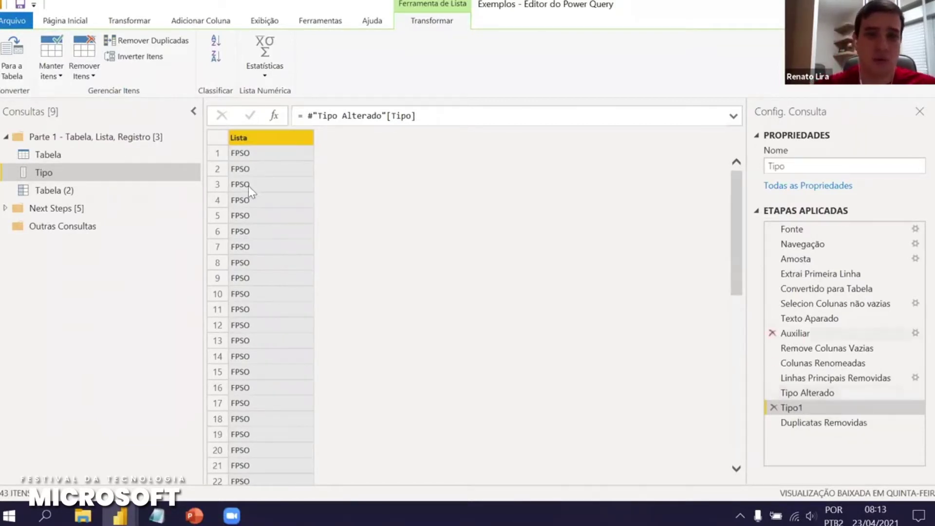
# Rename query Tipo to Lista and Tabela (2) to Registro, then show Tabela
pyautogui.click(796, 166)
pyautogui.write('Lista')
pyautogui.press('Return')
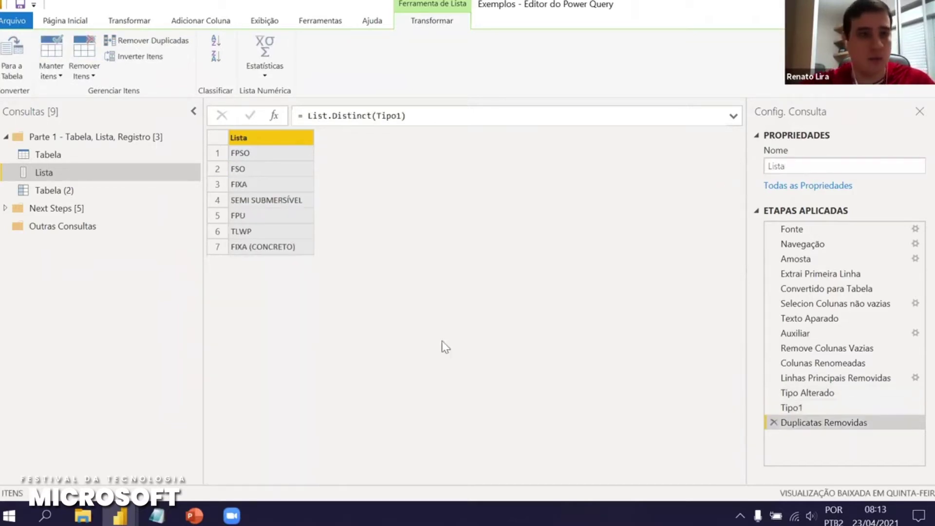
pyautogui.click(54, 188)
pyautogui.click(816, 167)
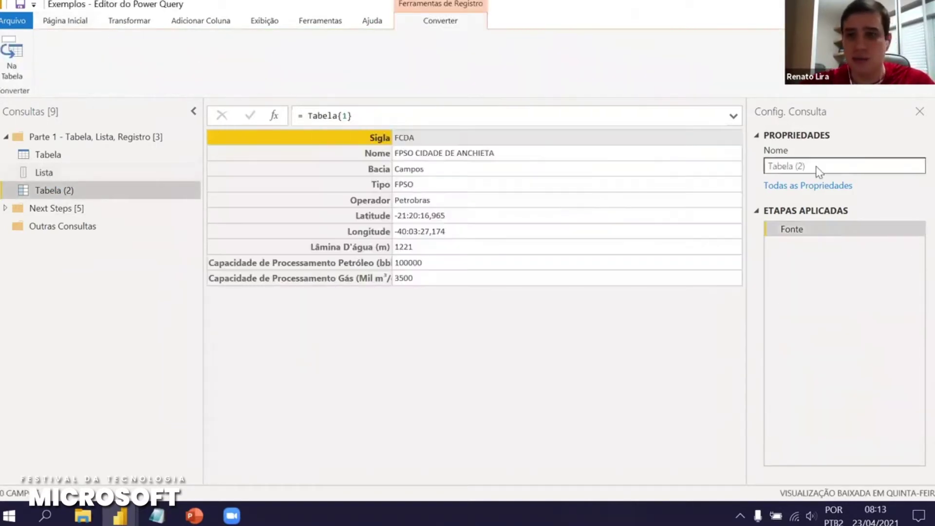
pyautogui.write('Registro')
pyautogui.press('Return')
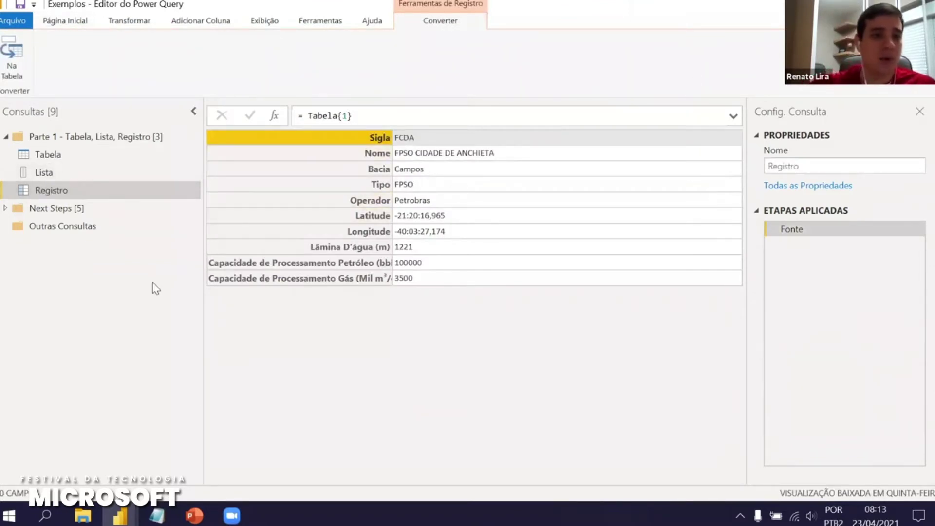
pyautogui.click(37, 148)
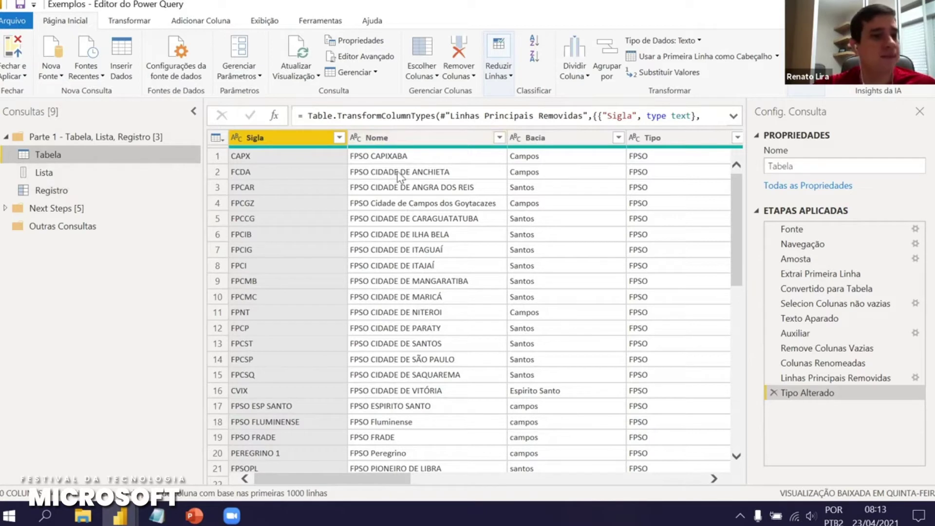
# Create a new reference query to Tabela named Escalar
pyautogui.rightClick(48, 155)
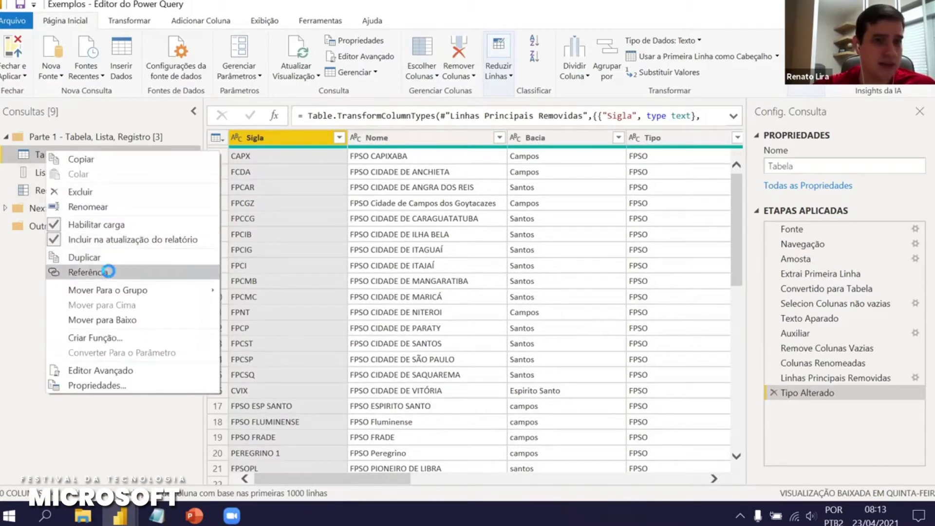
pyautogui.click(107, 271)
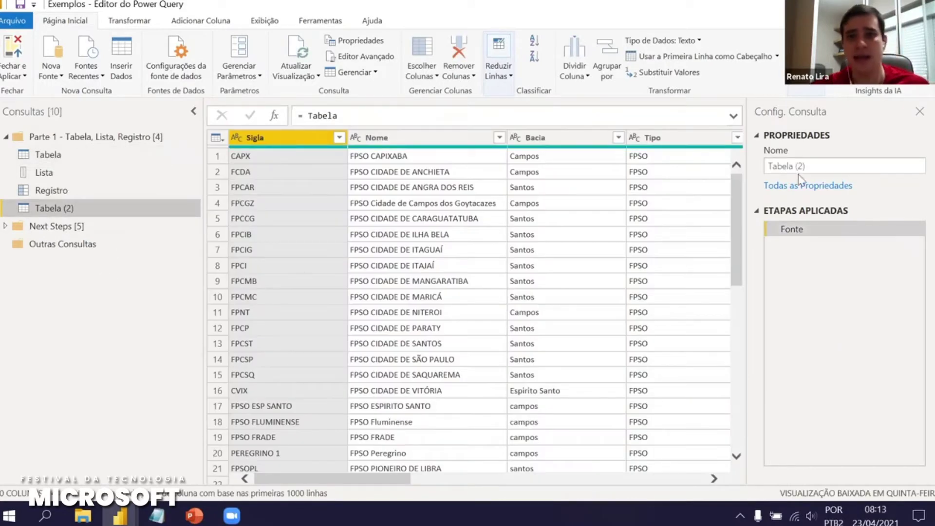
pyautogui.click(823, 164)
pyautogui.write('Escalar')
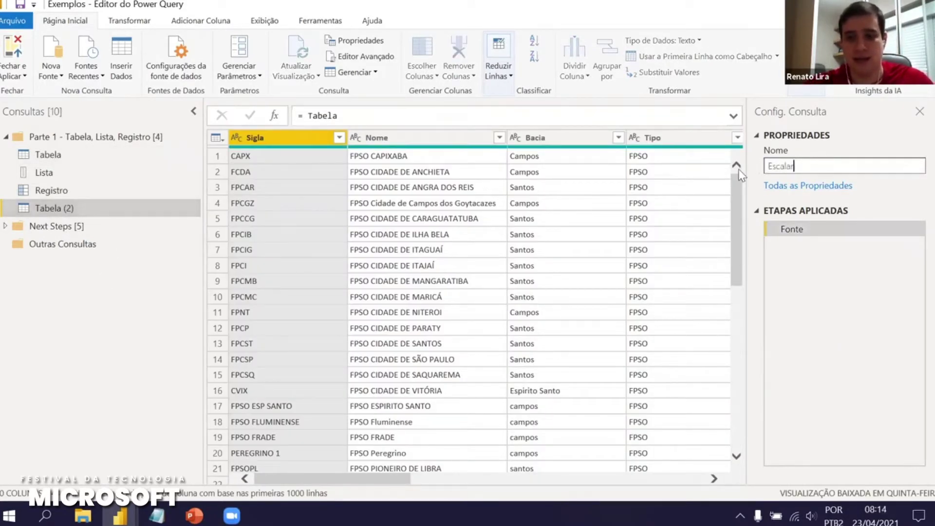
pyautogui.press('Return')
# Set Escalar's formula to = Tabela{0}[Nome], returning FPSO CAPIXABA
pyautogui.click(617, 112)
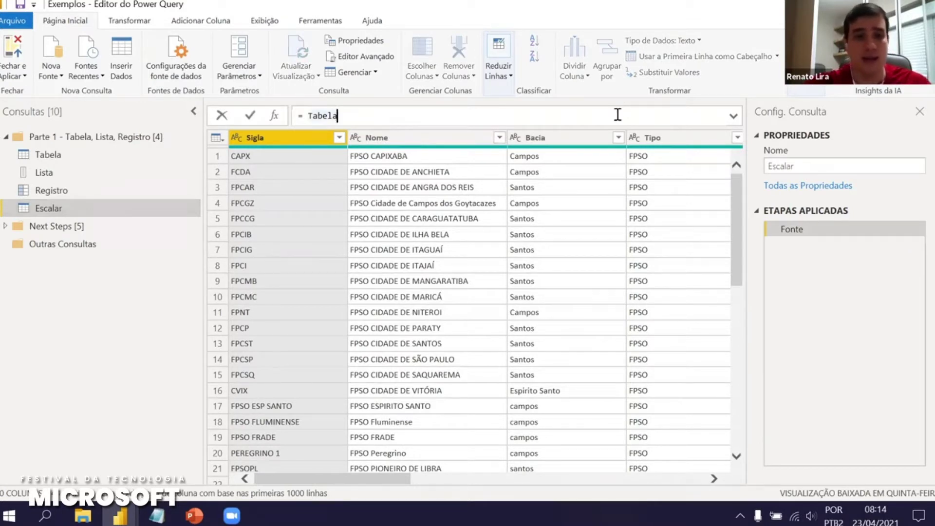
pyautogui.write('{}')
pyautogui.write('0')
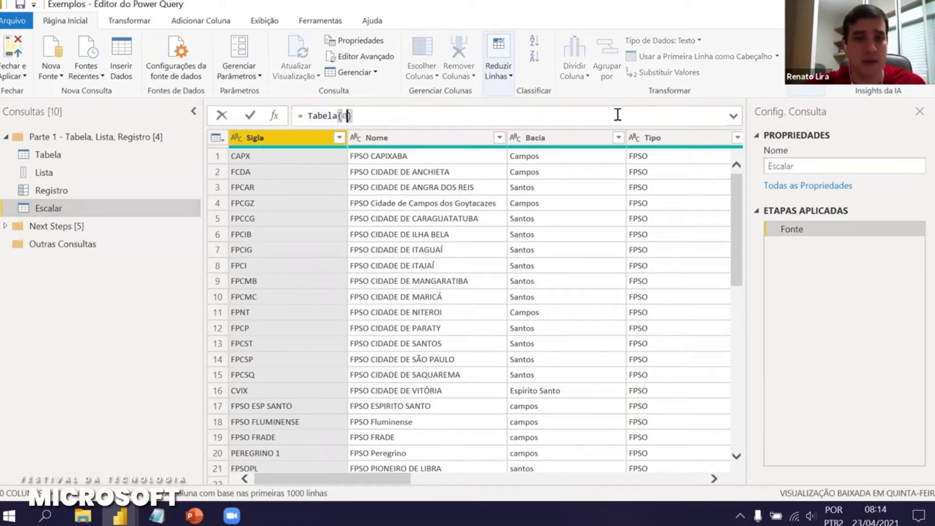
pyautogui.press('Return')
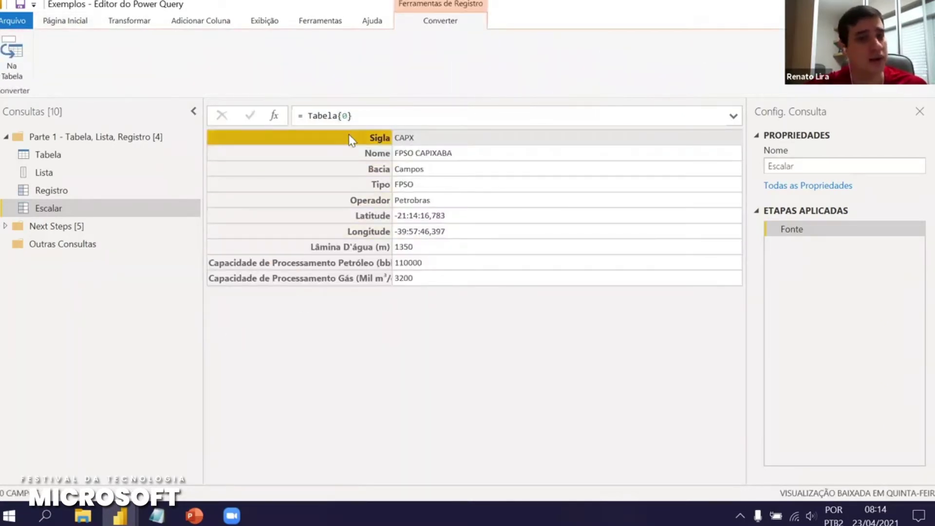
pyautogui.click(361, 111)
pyautogui.write('[N')
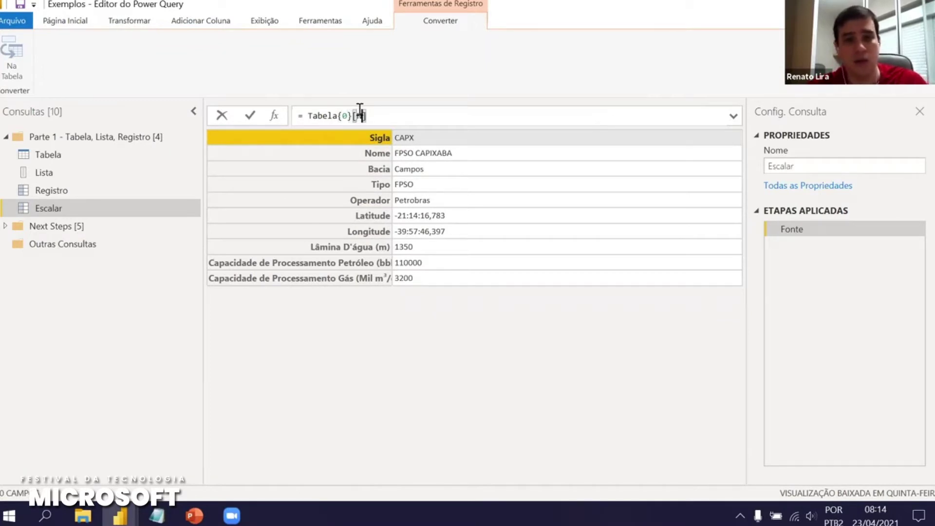
pyautogui.write('o')
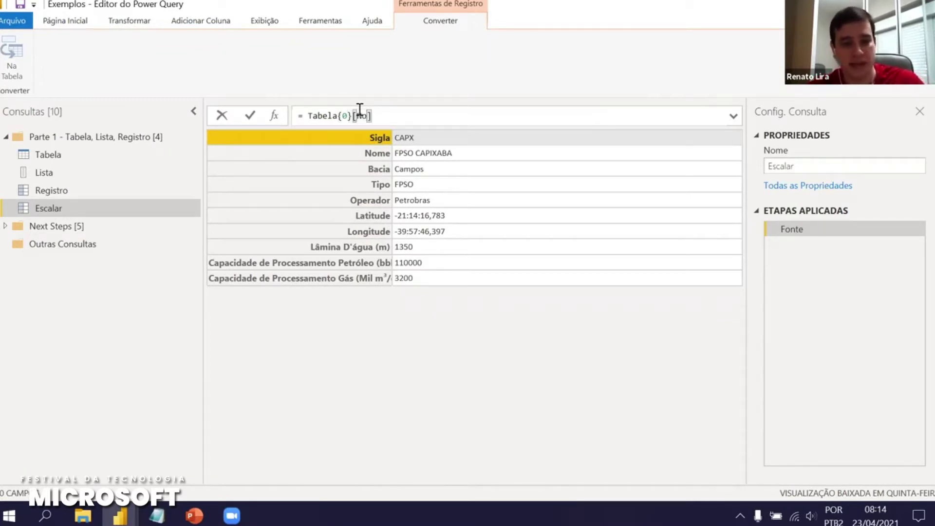
pyautogui.write('me')
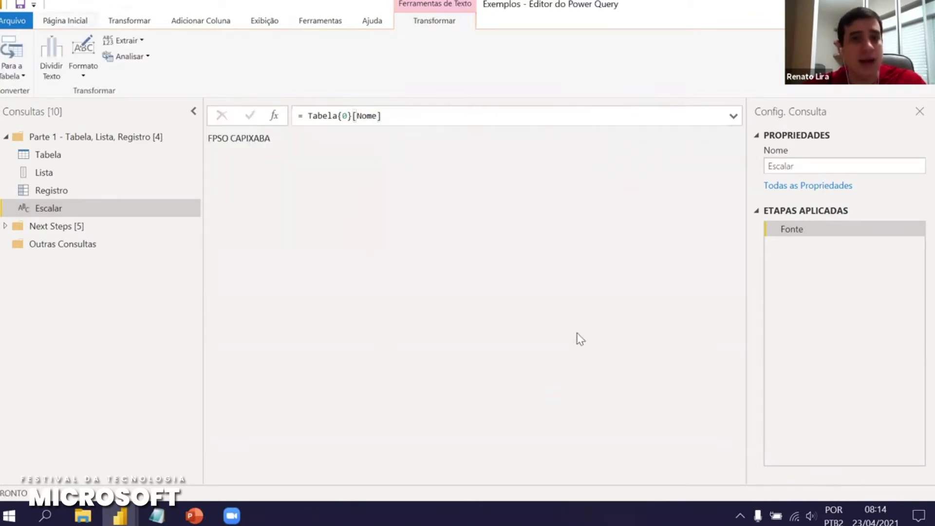
pyautogui.moveTo(271, 139); pyautogui.dragTo(205, 125)
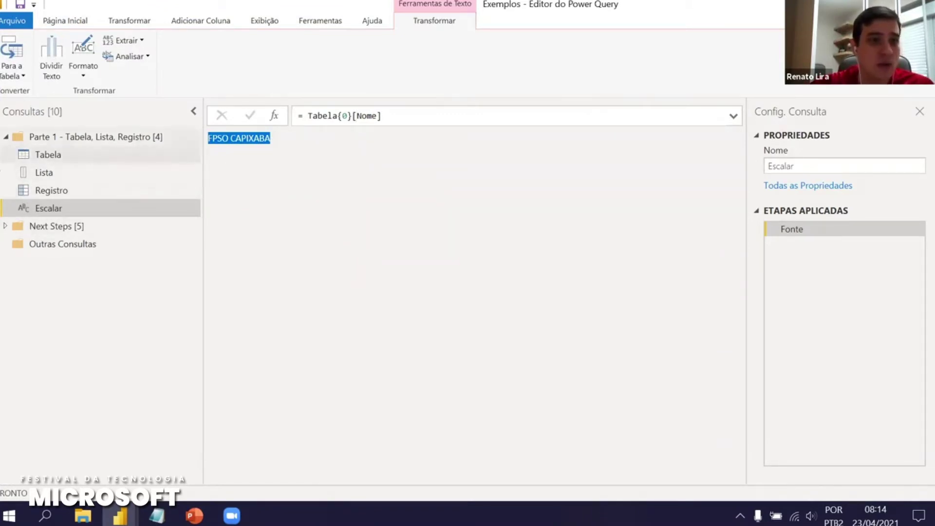
pyautogui.click(36, 304)
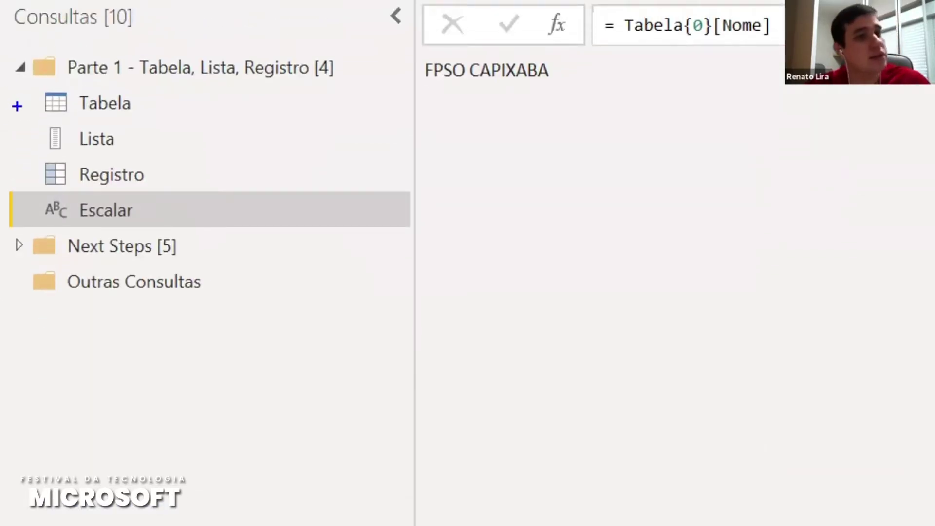
pyautogui.moveTo(36, 106); pyautogui.dragTo(0, 113)
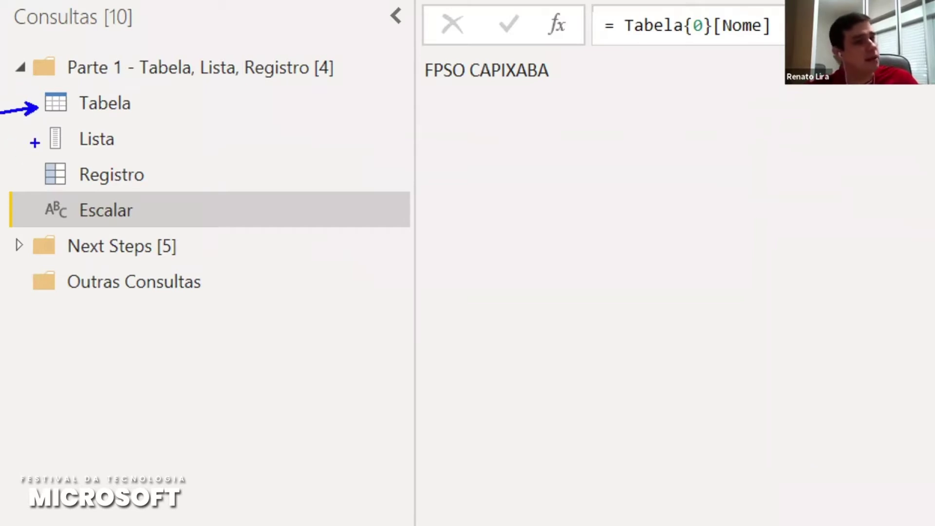
pyautogui.moveTo(33, 141)
pyautogui.mouseDown()
pyautogui.moveTo(0, 160)
pyautogui.moveTo(17, 185)
pyautogui.moveTo(0, 195)
pyautogui.mouseUp()
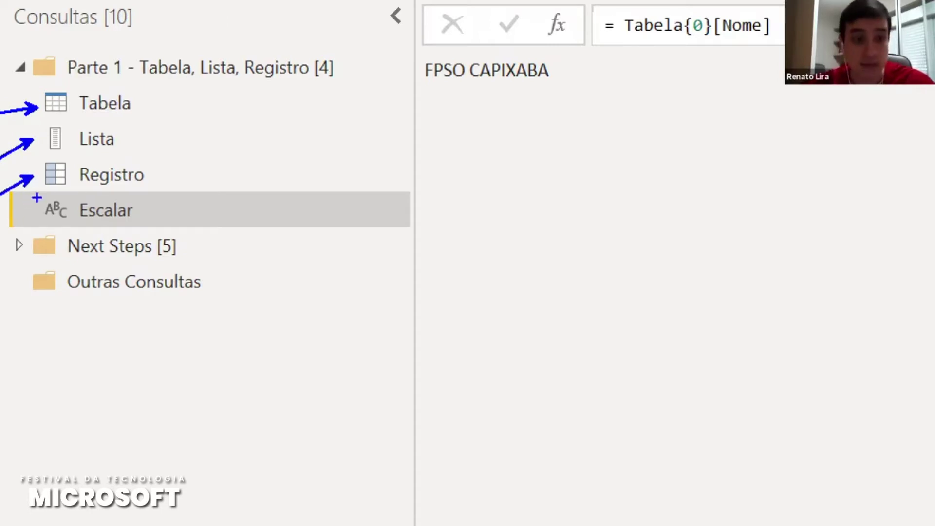
pyautogui.press('Escape')
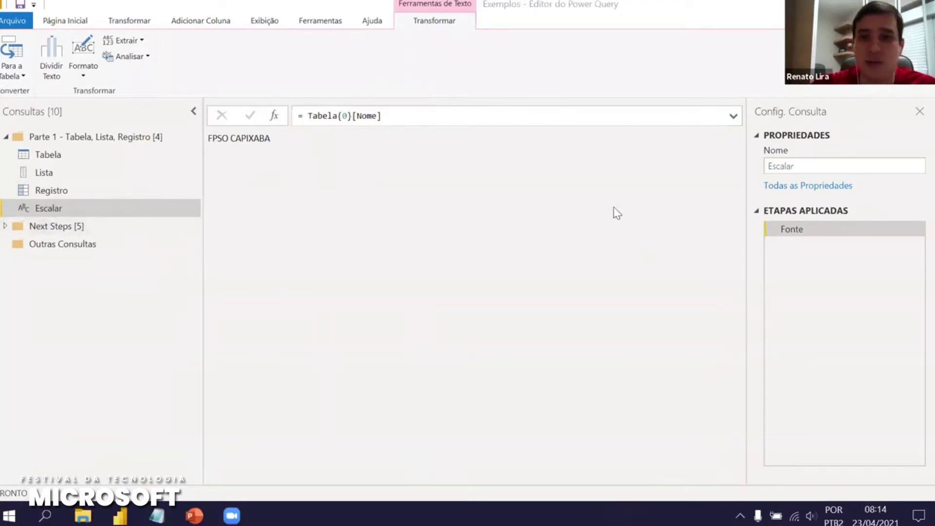
pyautogui.click(75, 189)
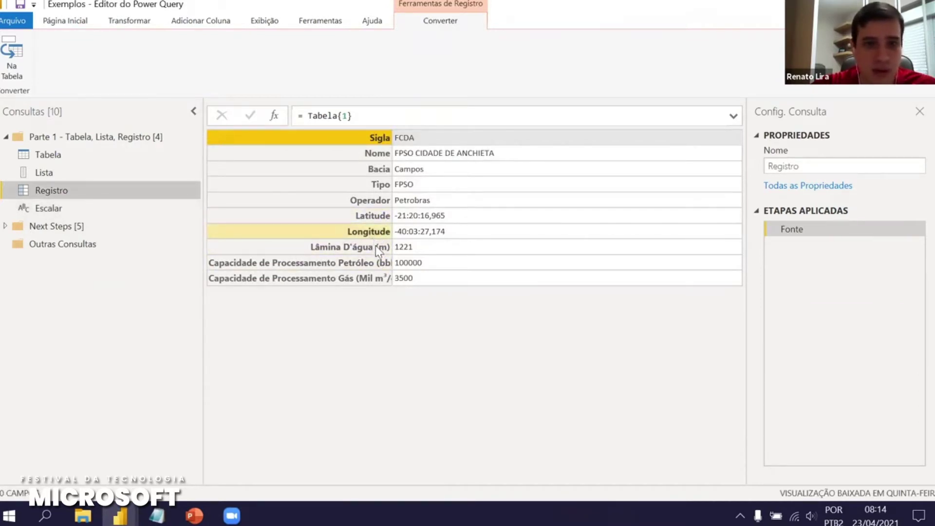
pyautogui.click(377, 249)
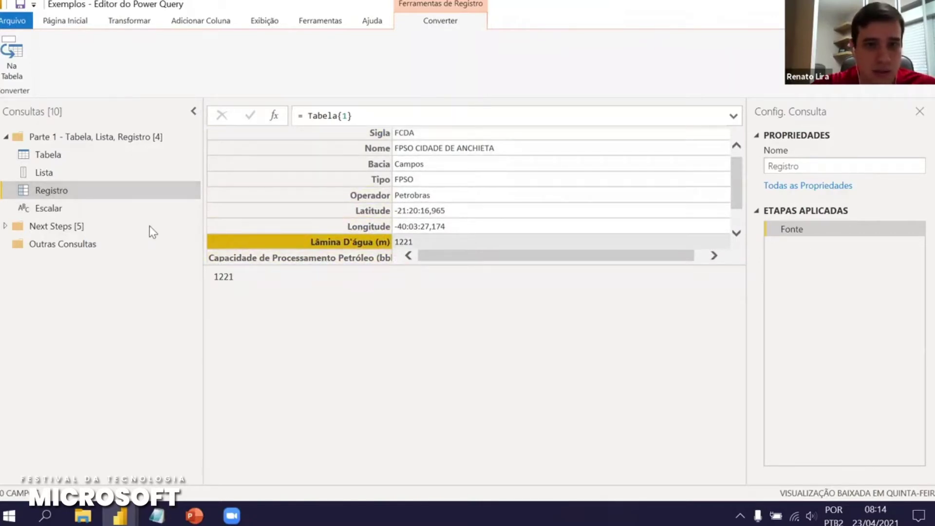
pyautogui.click(58, 209)
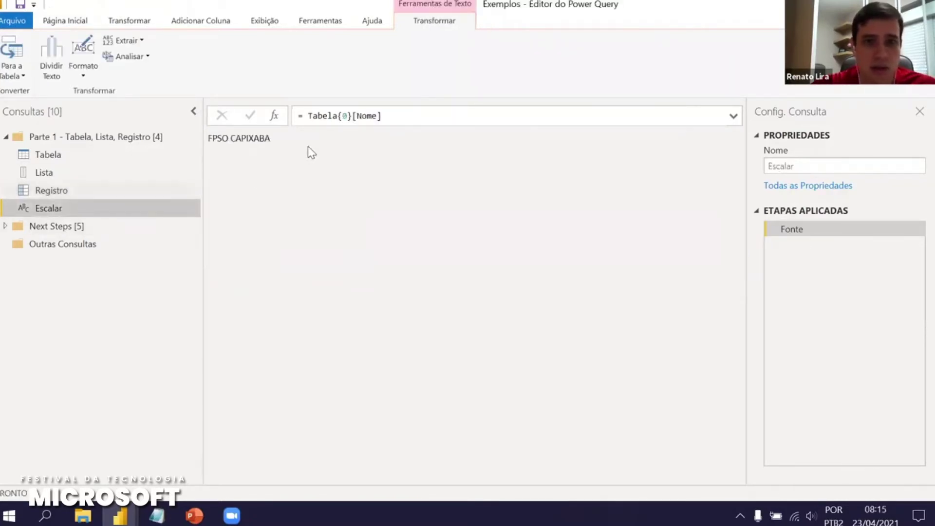
pyautogui.doubleClick(366, 118)
# Point Escalar's formula at the misspelled field Lâminda D'água, producing a syntax error
pyautogui.press('BackSpace')
pyautogui.write('Lâminda')
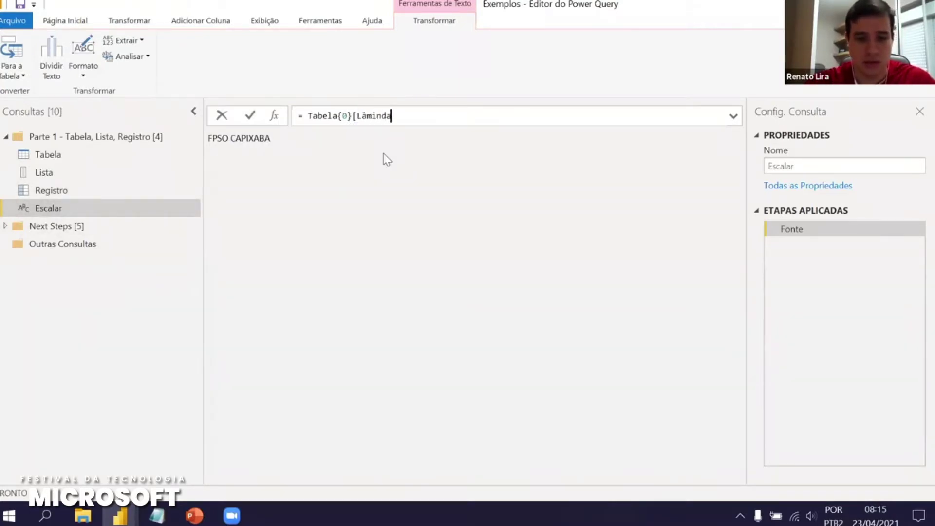
pyautogui.write(" D'")
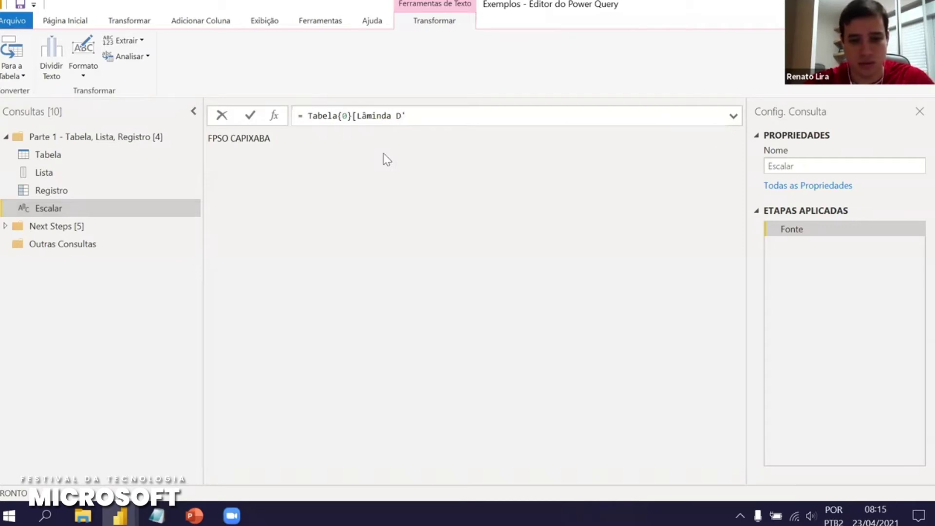
pyautogui.write('água]')
pyautogui.press('Return')
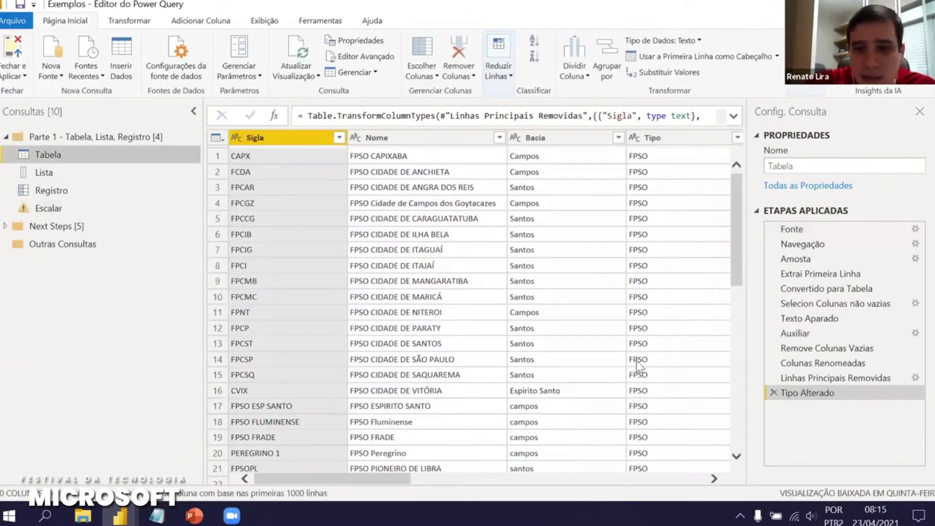
# Fix Escalar's formula to = Tabela{0}[#"Lâmina D'água (m)"] using the copied column name, returning 1350
pyautogui.click(704, 481)
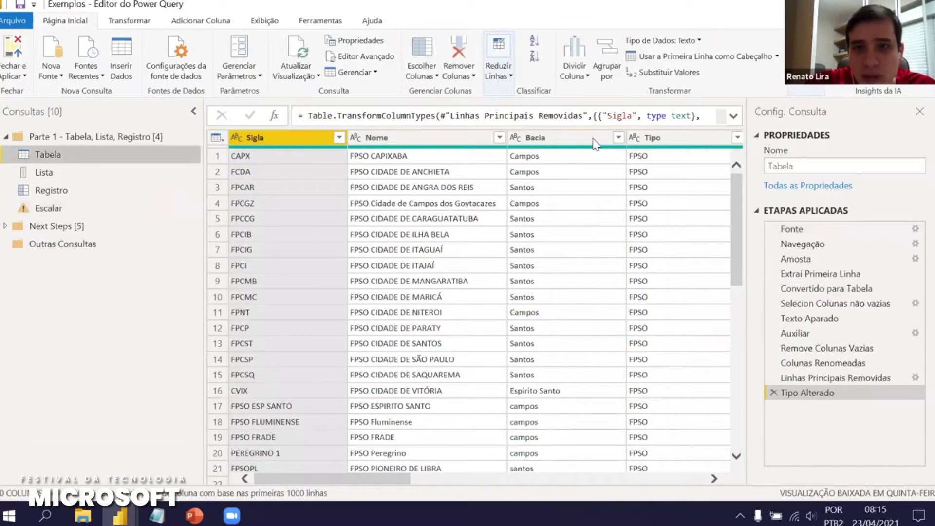
pyautogui.click(658, 139)
pyautogui.doubleClick(658, 138)
pyautogui.hotkey('ctrl', 'c')
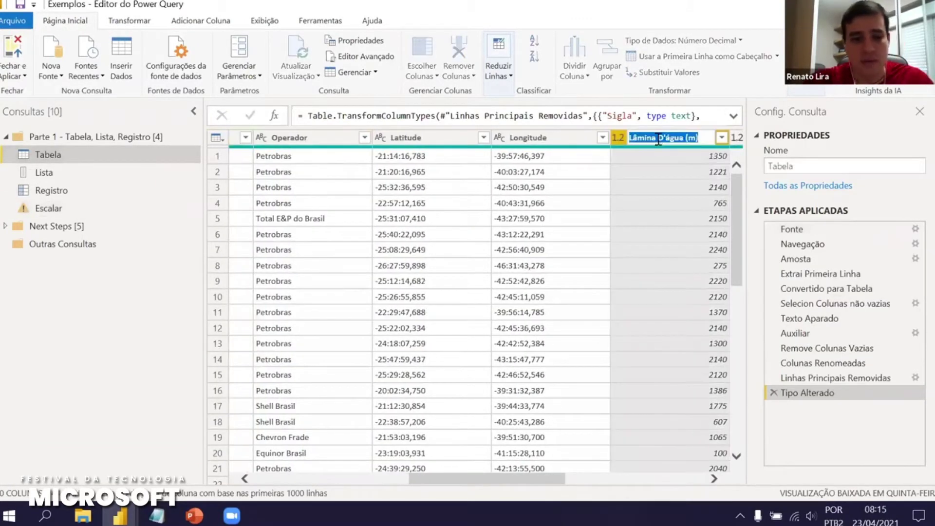
pyautogui.click(63, 208)
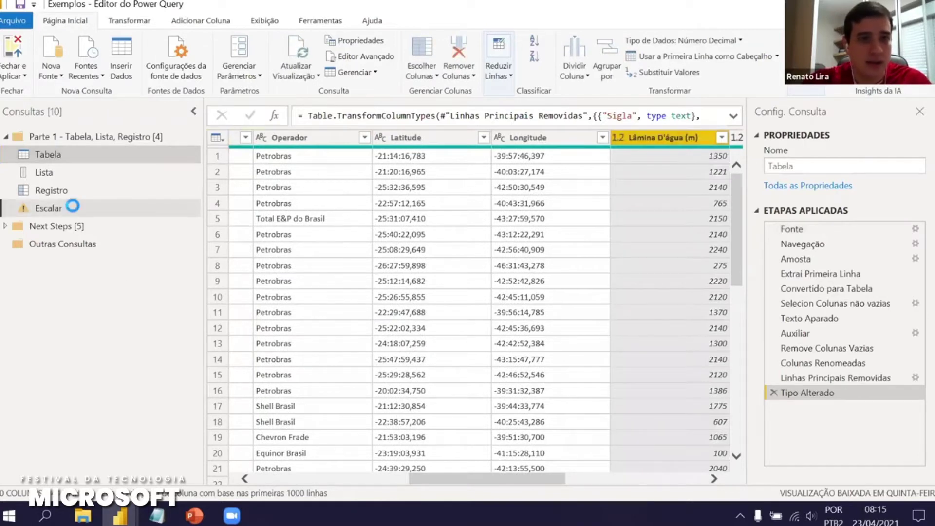
pyautogui.moveTo(359, 117); pyautogui.dragTo(428, 119)
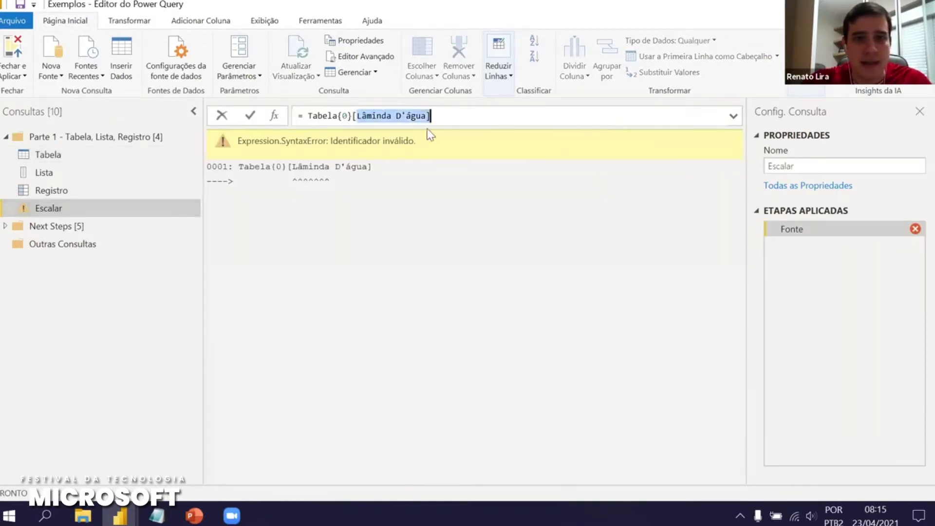
pyautogui.hotkey('ctrl', 'v')
pyautogui.press('Left')
pyautogui.press('Left')
pyautogui.press('Left')
pyautogui.press('Left')
pyautogui.press('Left')
pyautogui.press('Left')
pyautogui.press('Left')
pyautogui.press('Left')
pyautogui.press('Left')
pyautogui.press('Left')
pyautogui.press('Left')
pyautogui.press('Left')
pyautogui.press('Left')
pyautogui.press('Left')
pyautogui.press('Left')
pyautogui.press('Left')
pyautogui.press('Left')
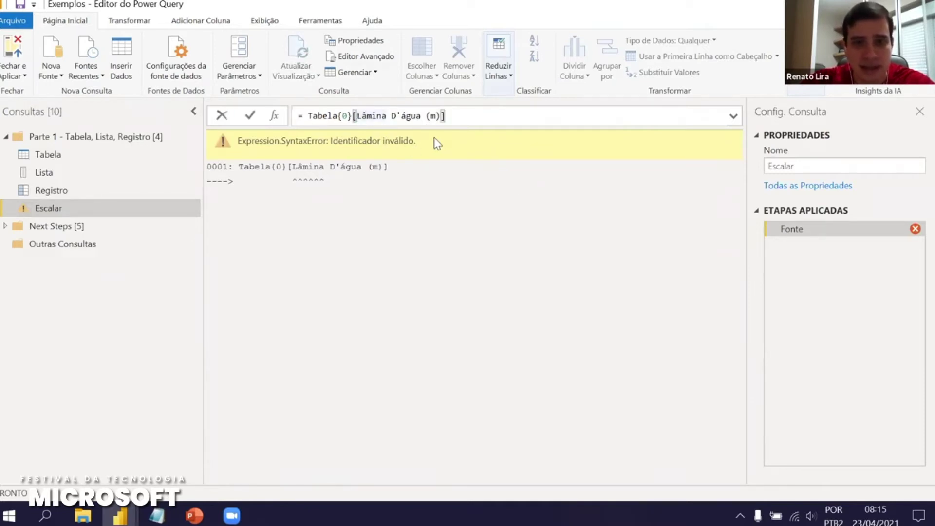
pyautogui.write('#"')
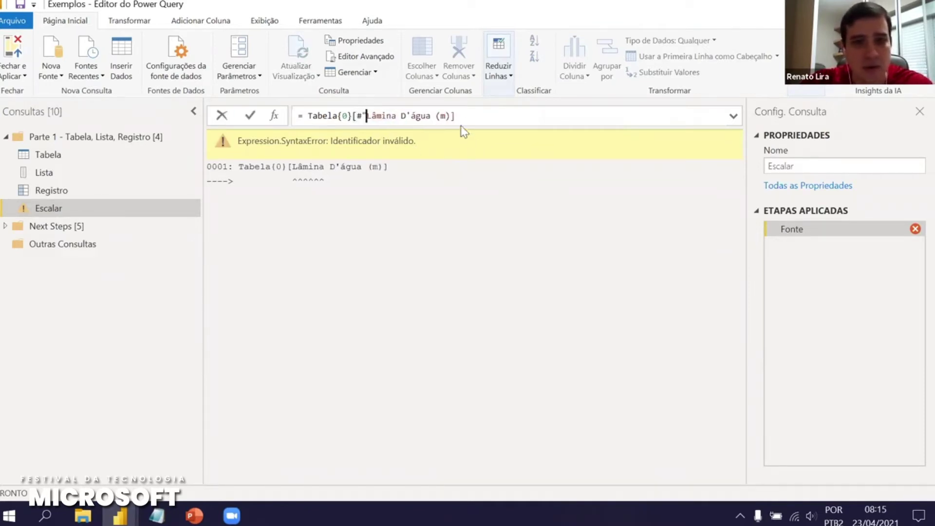
pyautogui.write('"')
pyautogui.press('Return')
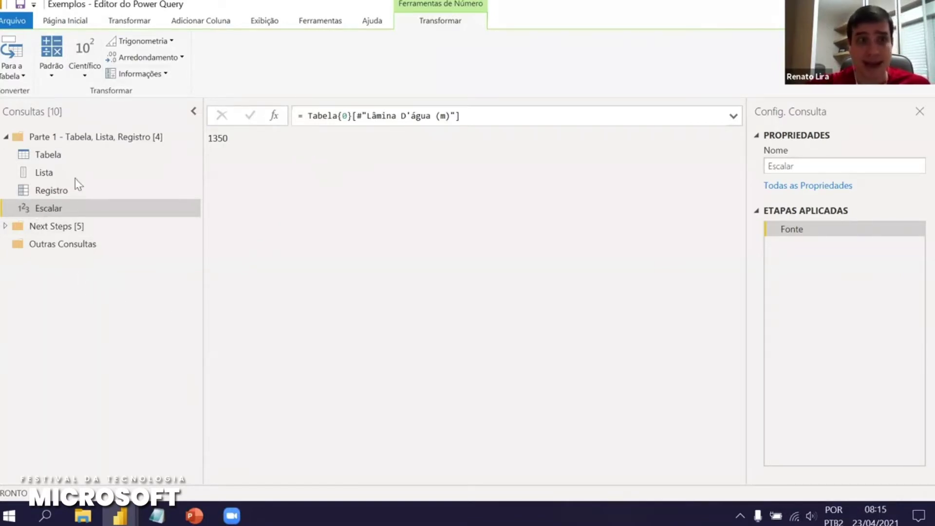
pyautogui.click(57, 156)
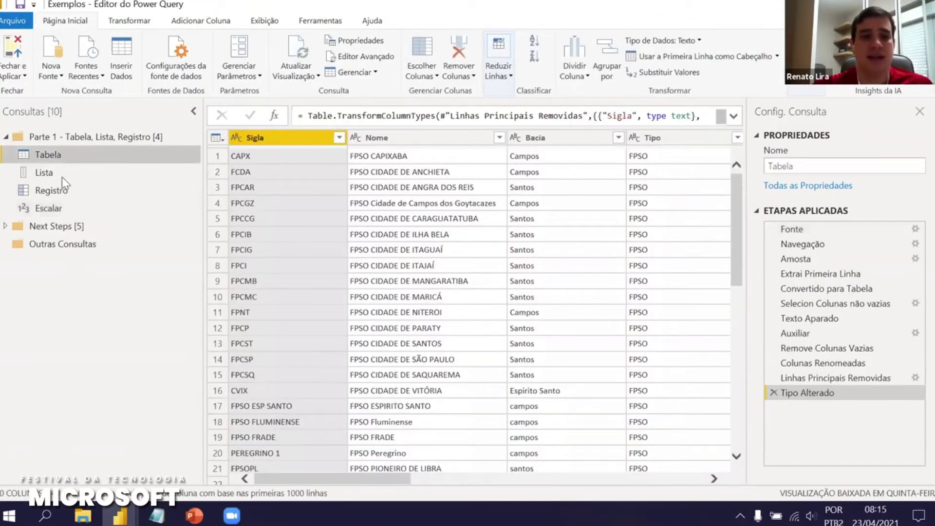
pyautogui.click(64, 176)
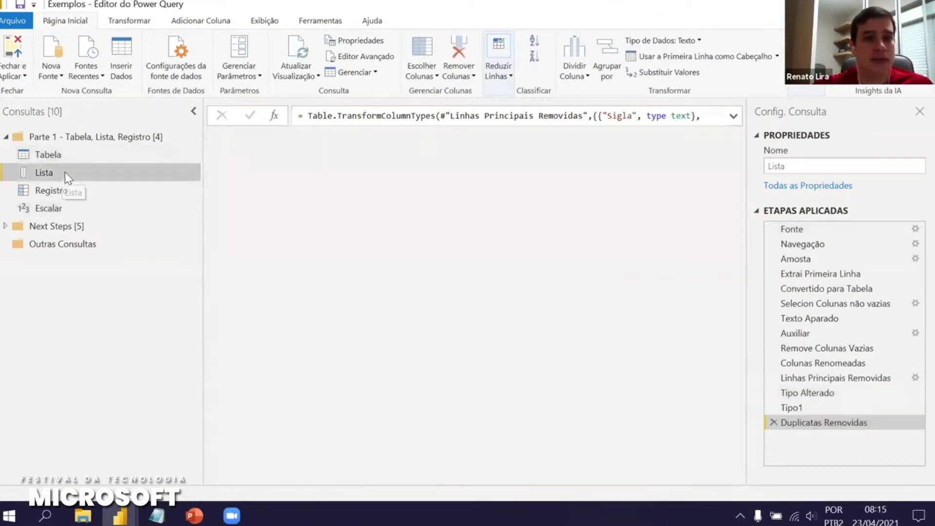
pyautogui.click(792, 407)
pyautogui.moveTo(387, 116); pyautogui.dragTo(428, 125)
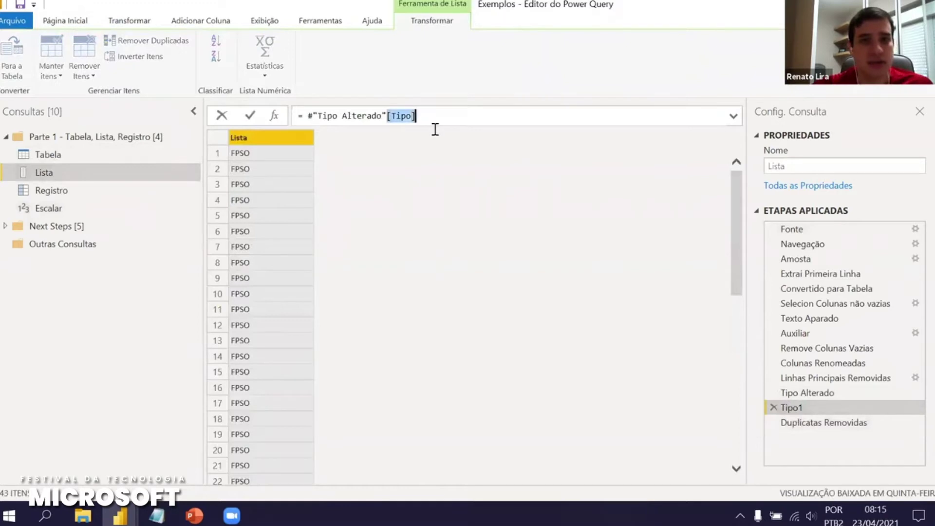
pyautogui.click(46, 191)
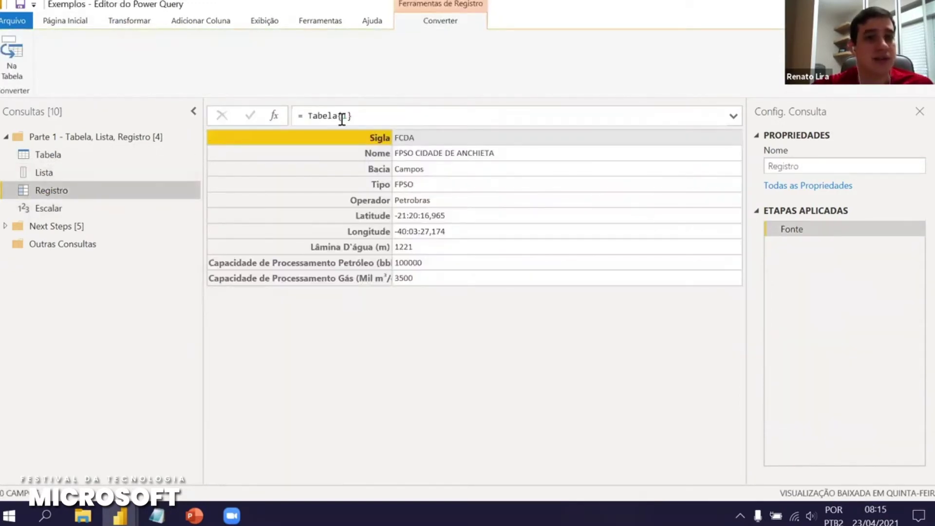
pyautogui.moveTo(338, 117); pyautogui.dragTo(361, 118)
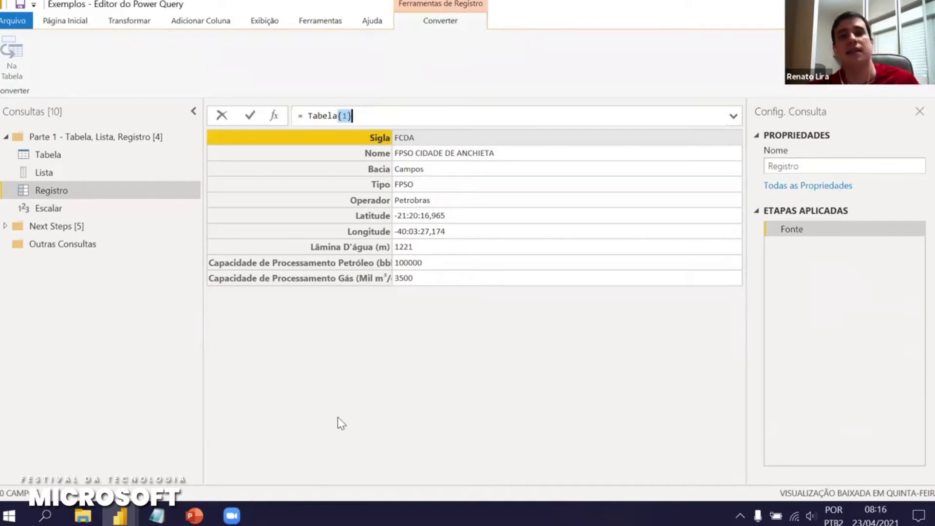
pyautogui.click(60, 212)
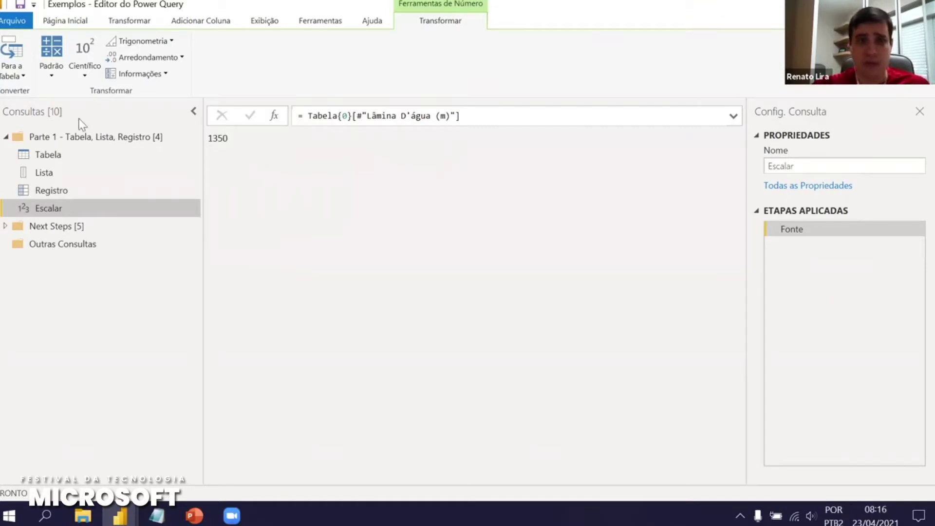
# Start a new OData feed query from the Parte 1 group, then cancel it
pyautogui.rightClick(49, 141)
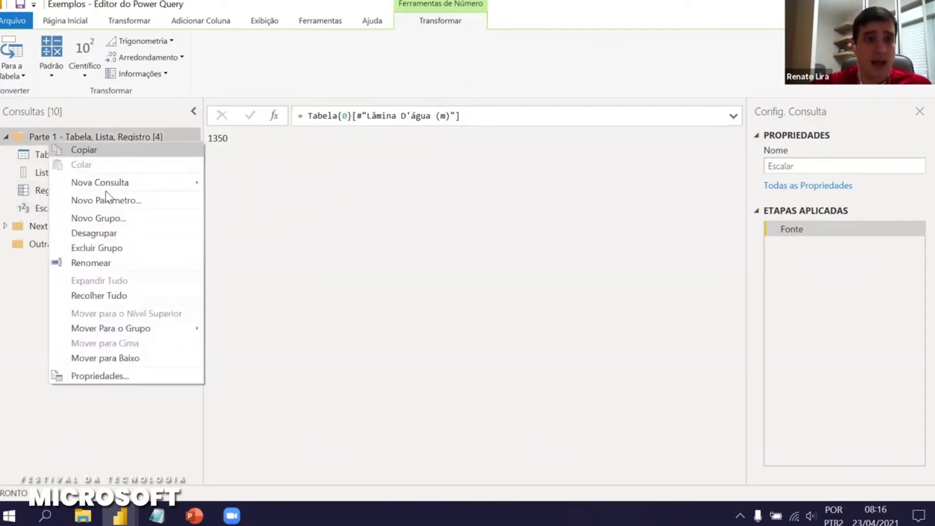
pyautogui.moveTo(145, 188)
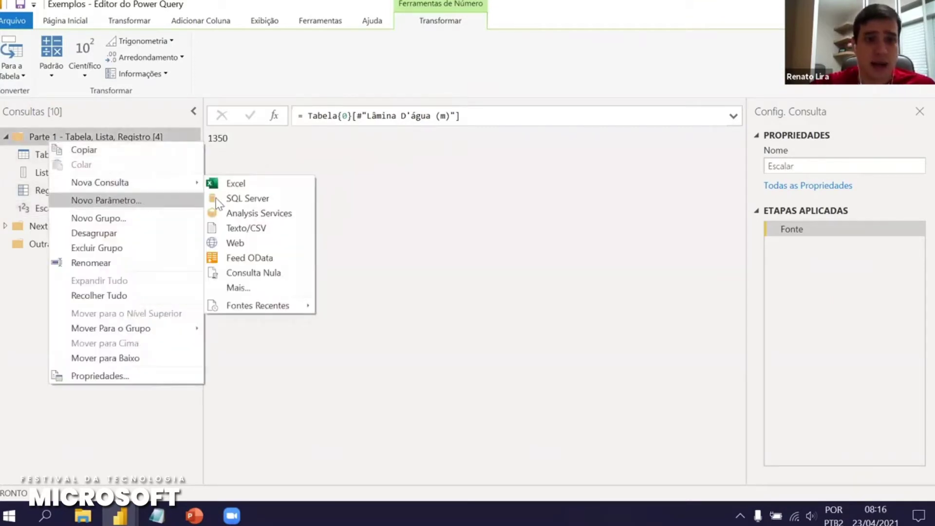
pyautogui.click(266, 259)
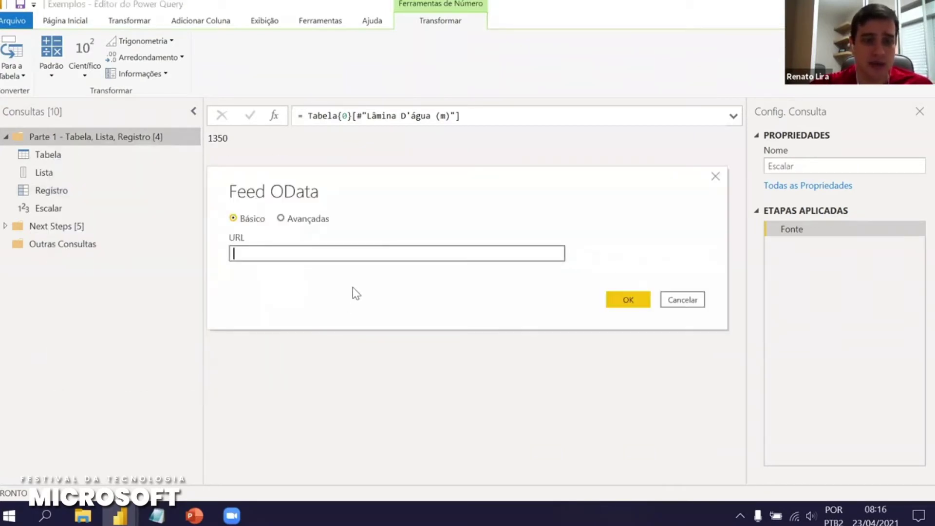
pyautogui.click(679, 302)
# Add a blank query, Consulta1, inside the Parte 1 group
pyautogui.rightClick(57, 139)
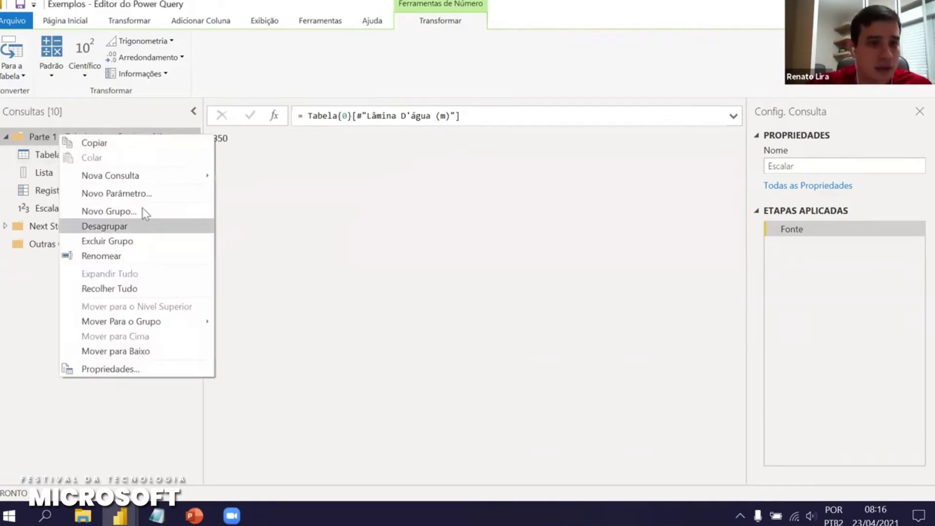
pyautogui.moveTo(162, 183)
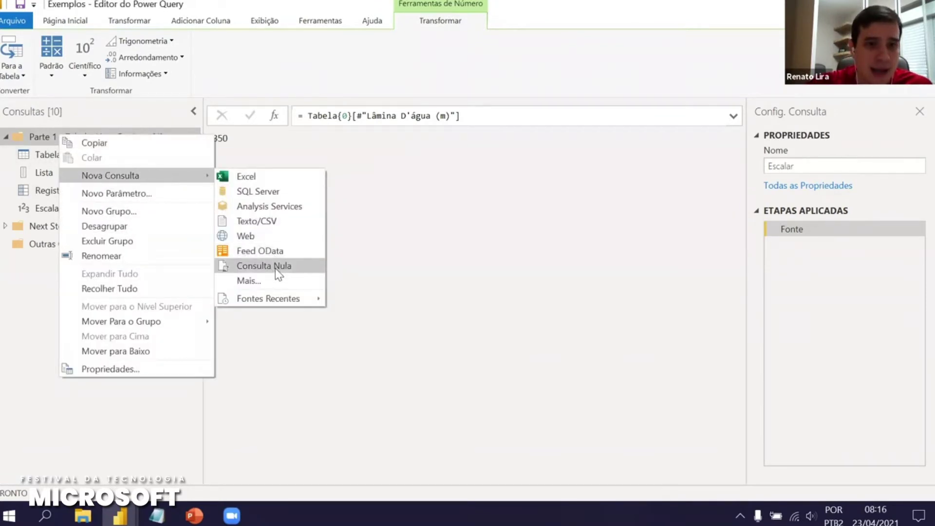
pyautogui.click(275, 267)
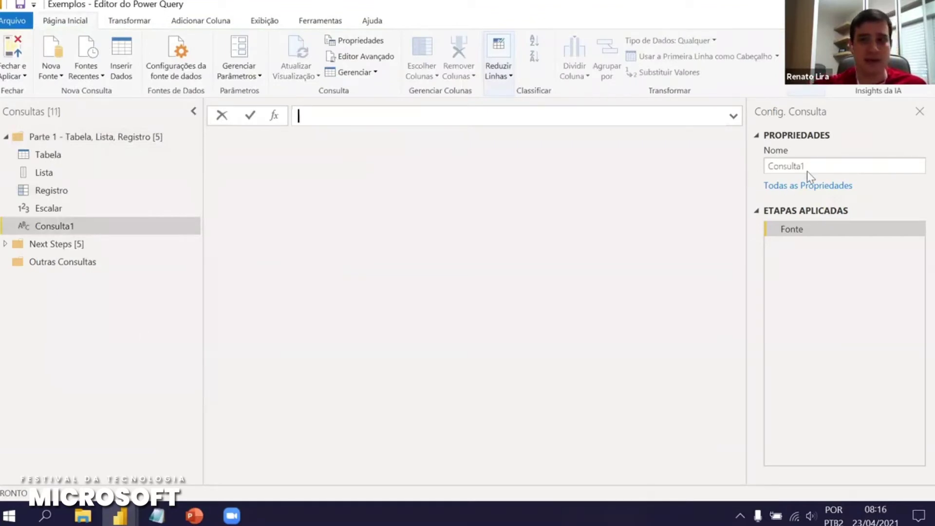
pyautogui.click(827, 167)
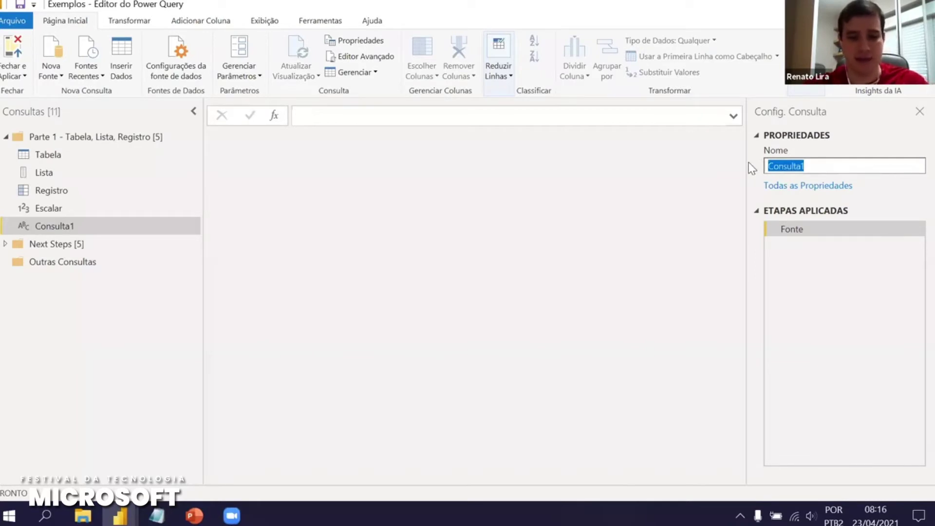
# Name the blank query 'lista do zero' with the formula = {"a", "c", "G"}
pyautogui.write('lista do zero')
pyautogui.press('Return')
pyautogui.click(463, 117)
pyautogui.write('= ')
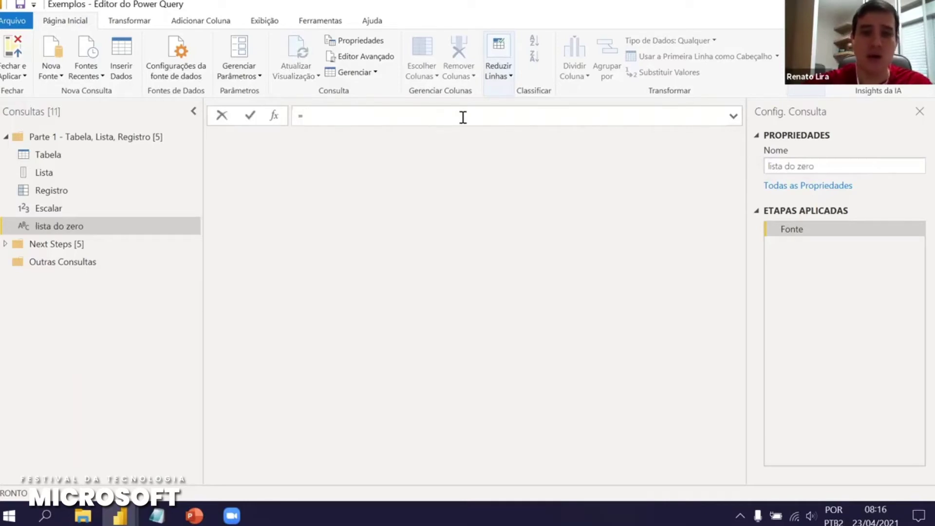
pyautogui.write('{ ')
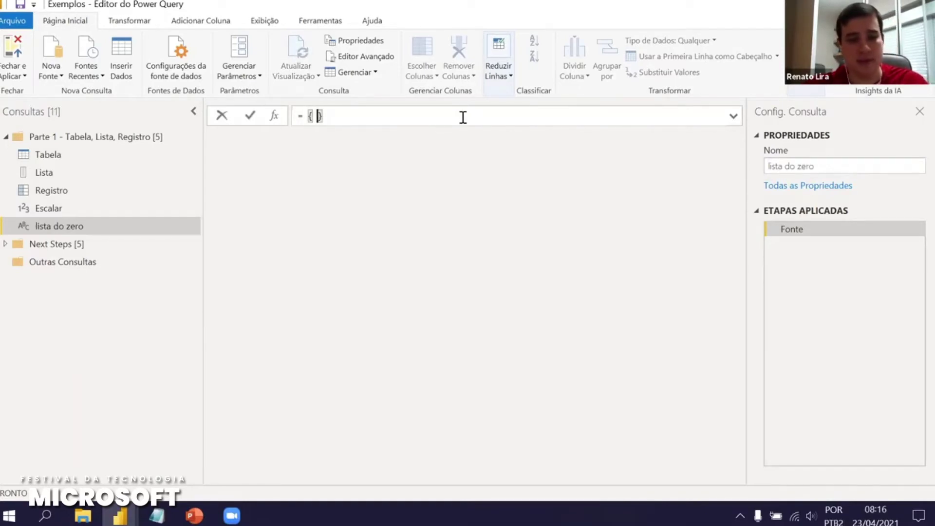
pyautogui.write('"a", ')
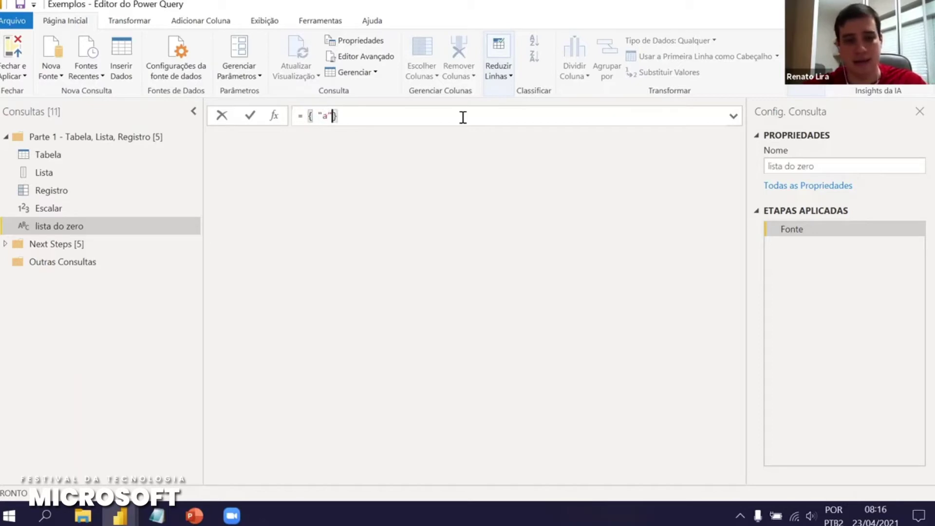
pyautogui.write('"c", ')
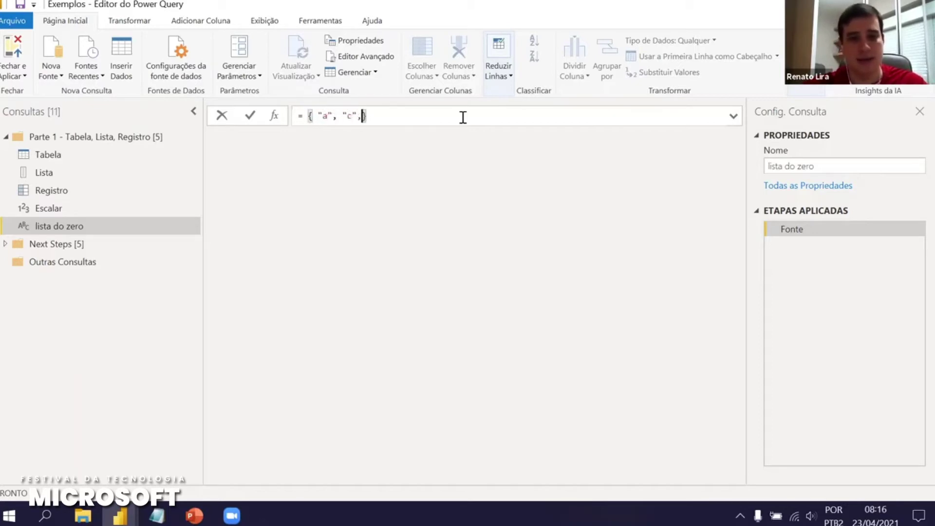
pyautogui.write('G"')
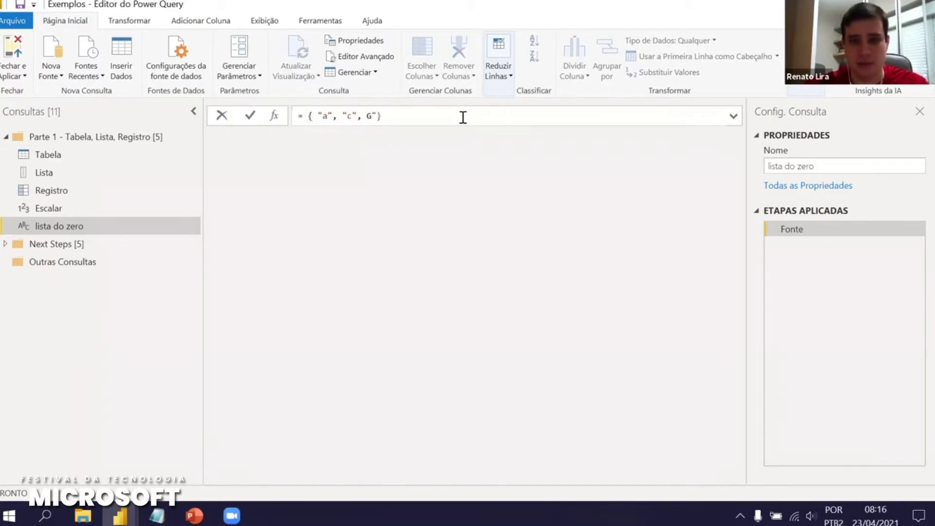
pyautogui.write('"')
pyautogui.press('Return')
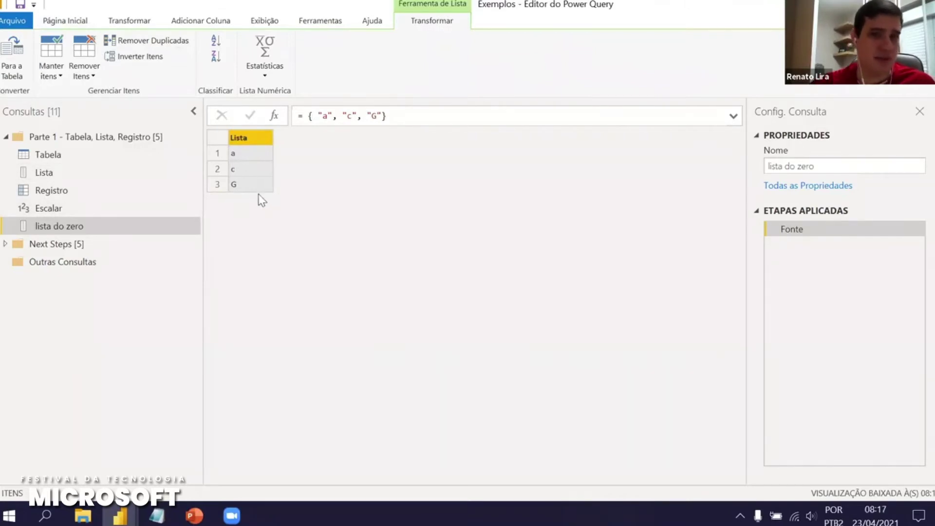
# Append 1, 10 and #date(2021,4,23) to the list and widen the Lista column
pyautogui.click(386, 117)
pyautogui.write(', 1, ')
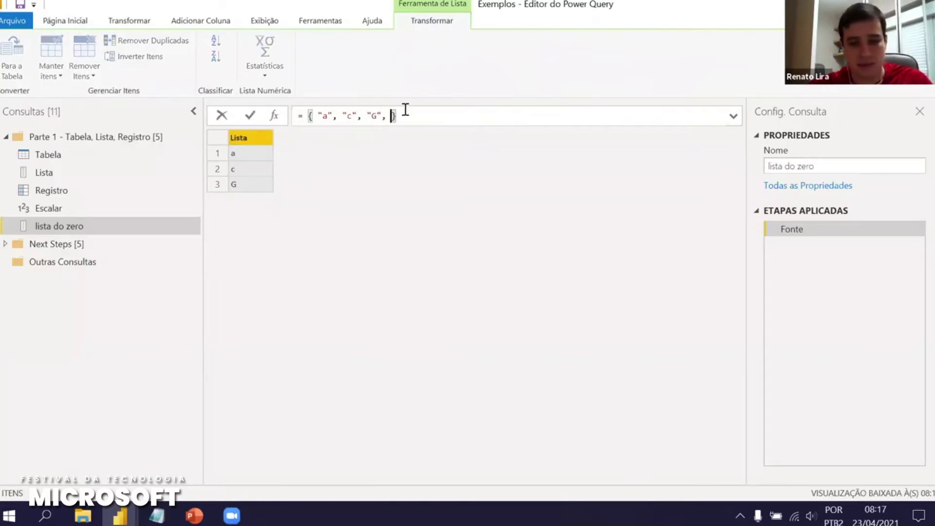
pyautogui.write('10')
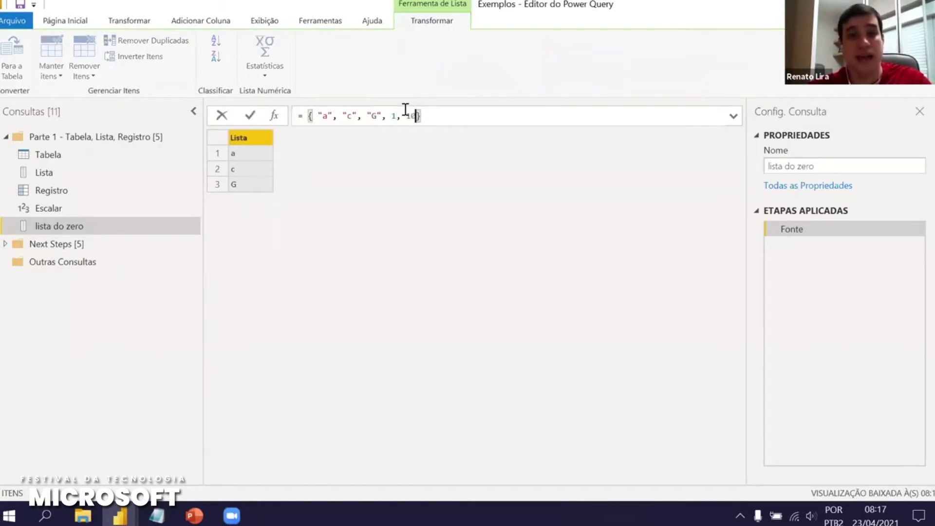
pyautogui.press('Return')
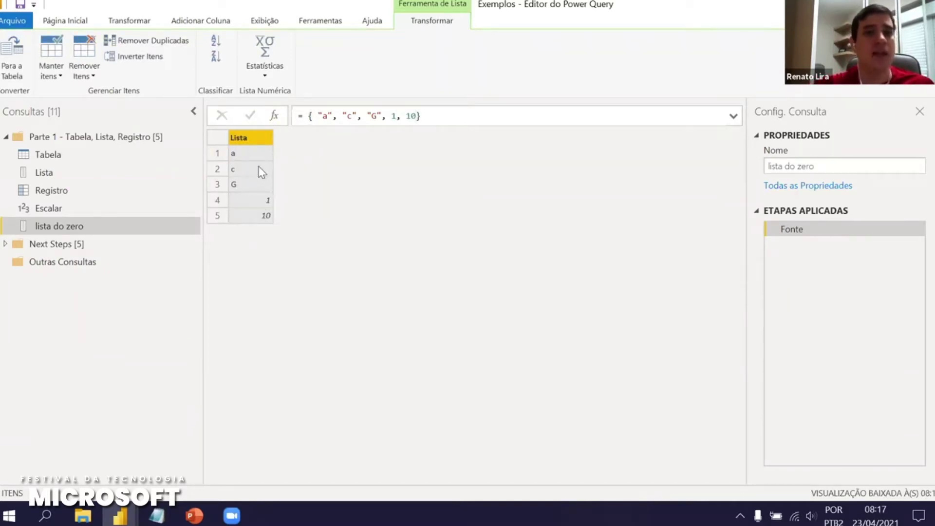
pyautogui.click(417, 117)
pyautogui.write(', ')
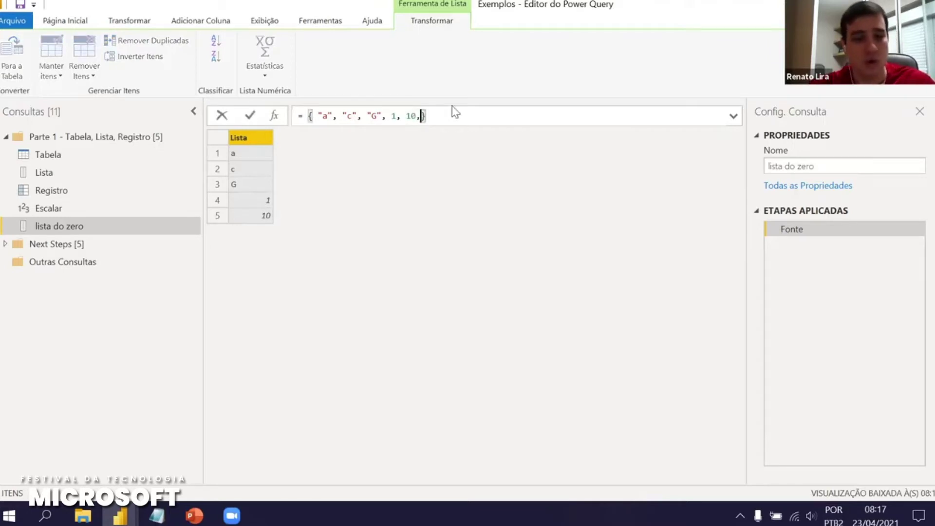
pyautogui.write('#')
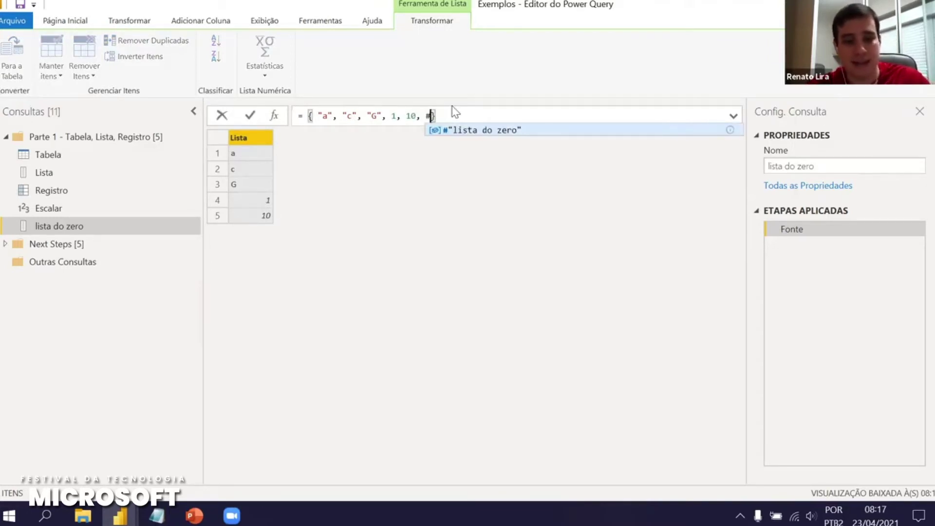
pyautogui.write('date')
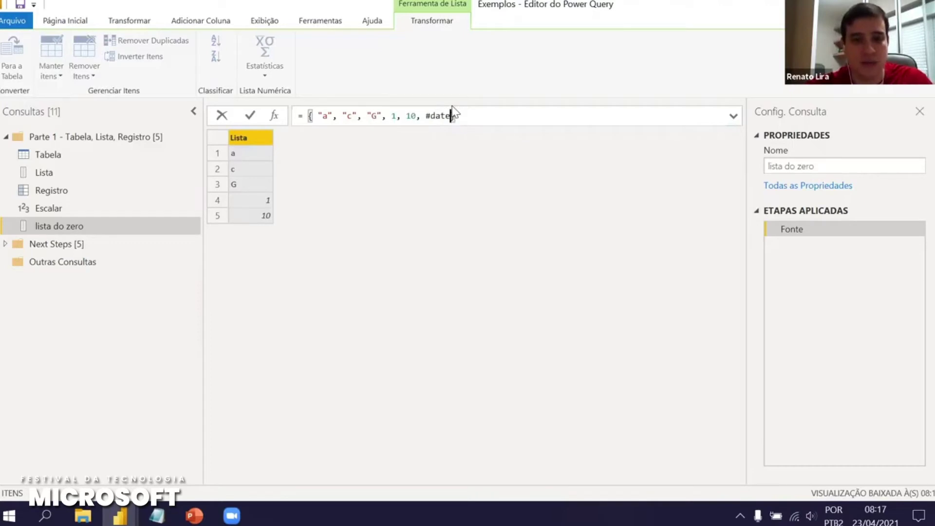
pyautogui.write('(2021,4,23')
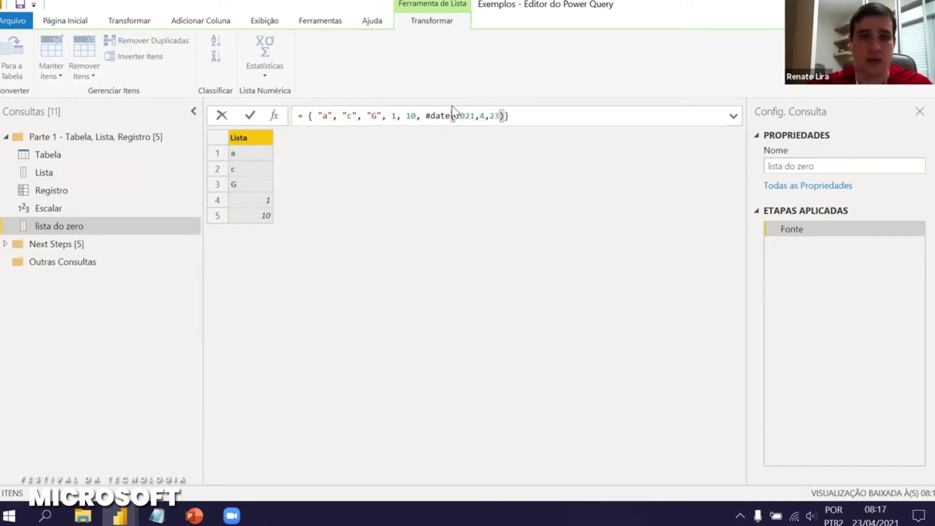
pyautogui.press('Return')
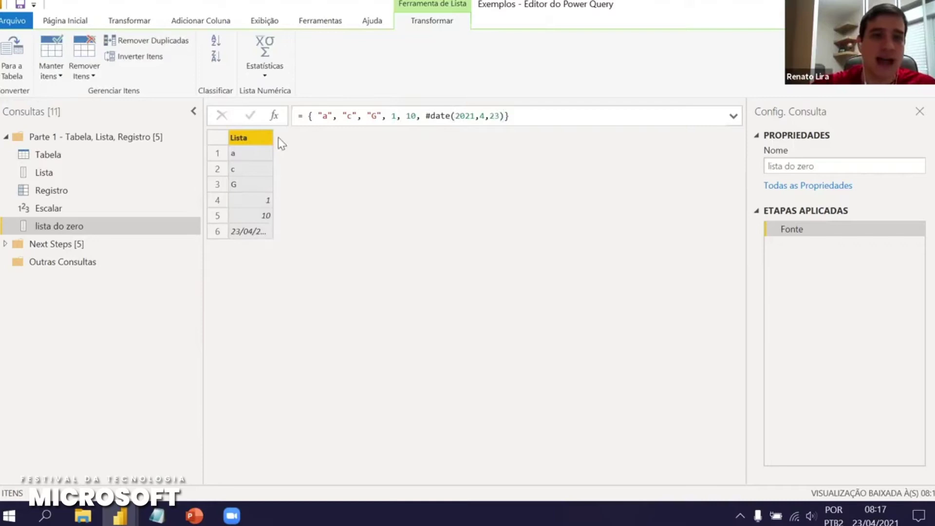
pyautogui.moveTo(273, 138); pyautogui.dragTo(316, 155)
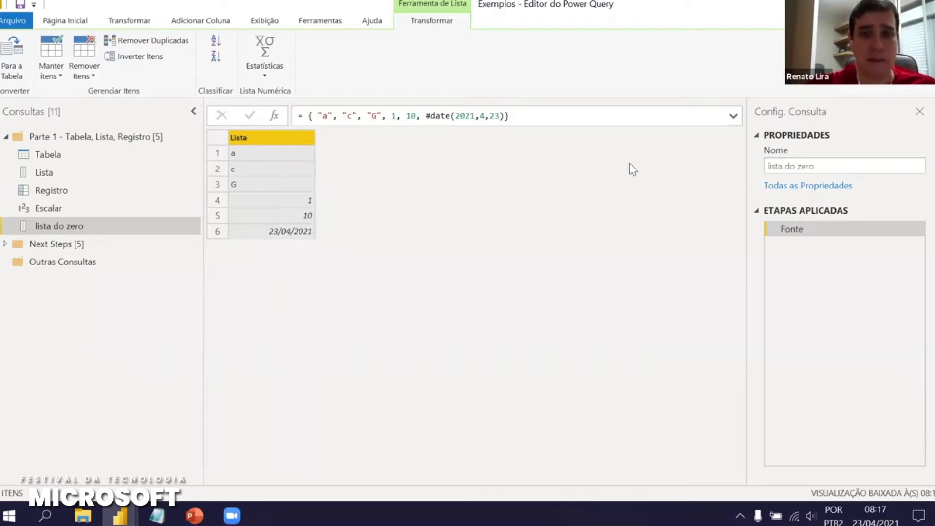
# Add a blank query in Parte 1 named 'Registro do zero'
pyautogui.rightClick(54, 138)
pyautogui.moveTo(205, 179)
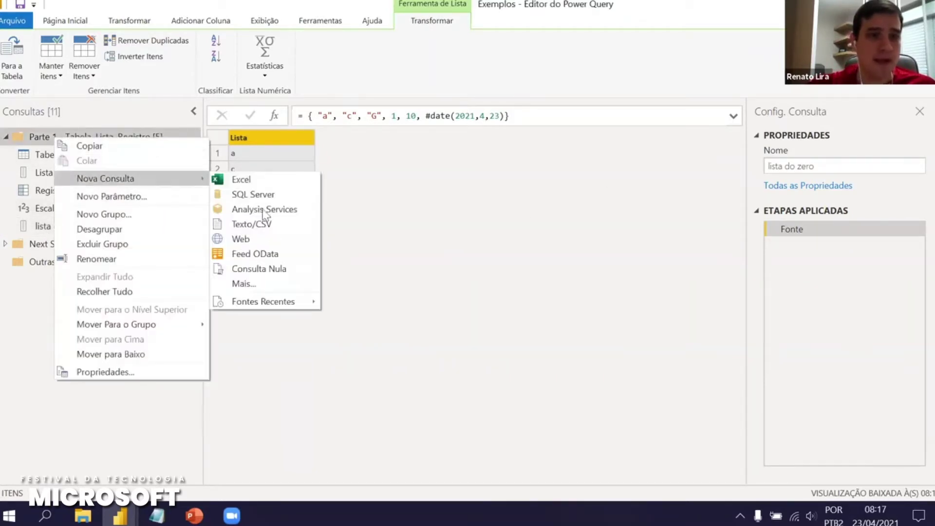
pyautogui.click(269, 268)
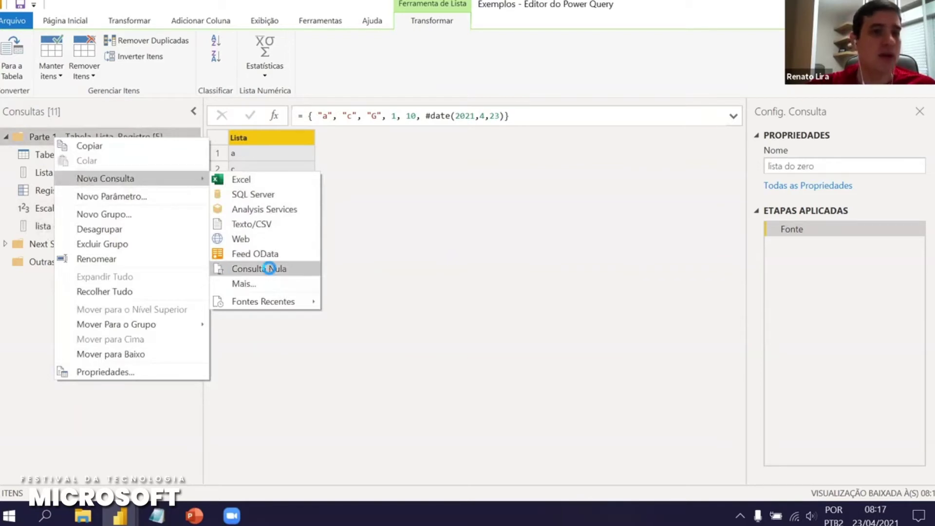
pyautogui.doubleClick(857, 161)
pyautogui.press('BackSpace')
pyautogui.write('Registro do zero')
pyautogui.press('Return')
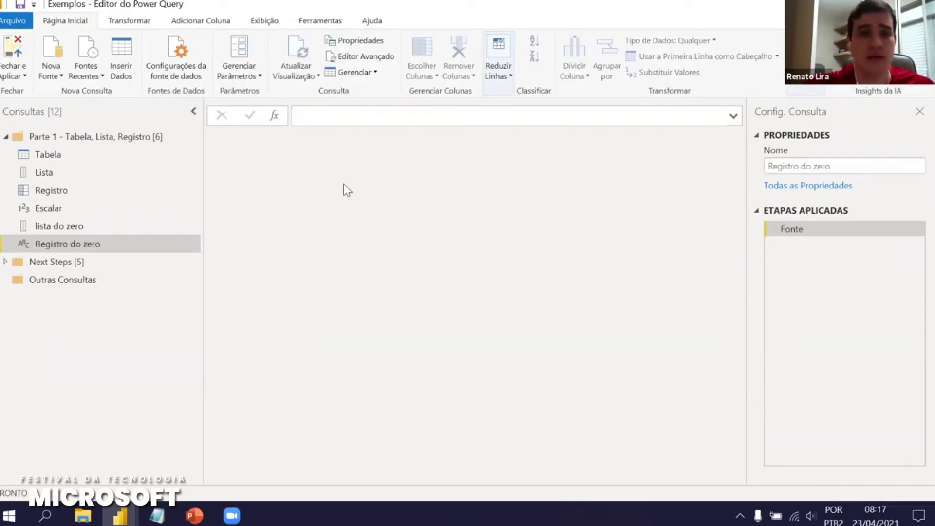
# Write a multi-line record formula with Nome set to a person's name and Time = "Náutico"
pyautogui.click(357, 115)
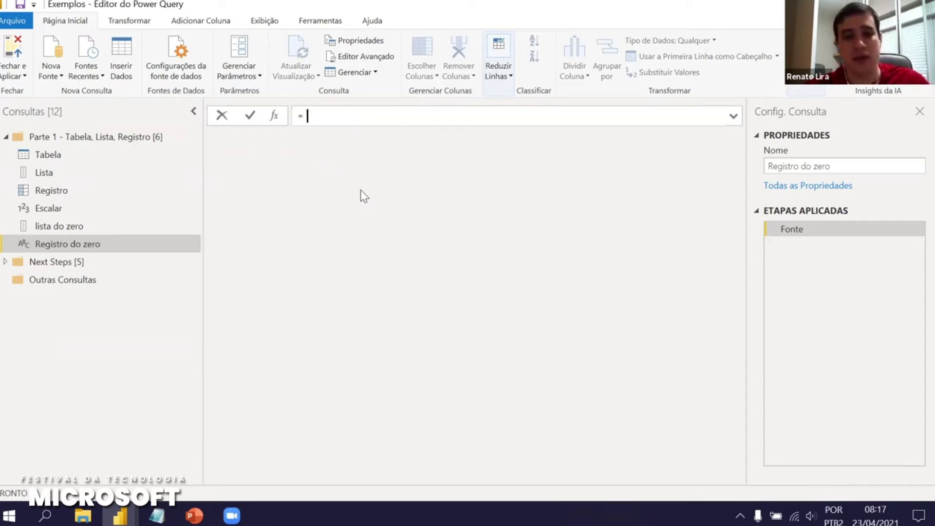
pyautogui.write('[')
pyautogui.hotkey('shift', 'Return')
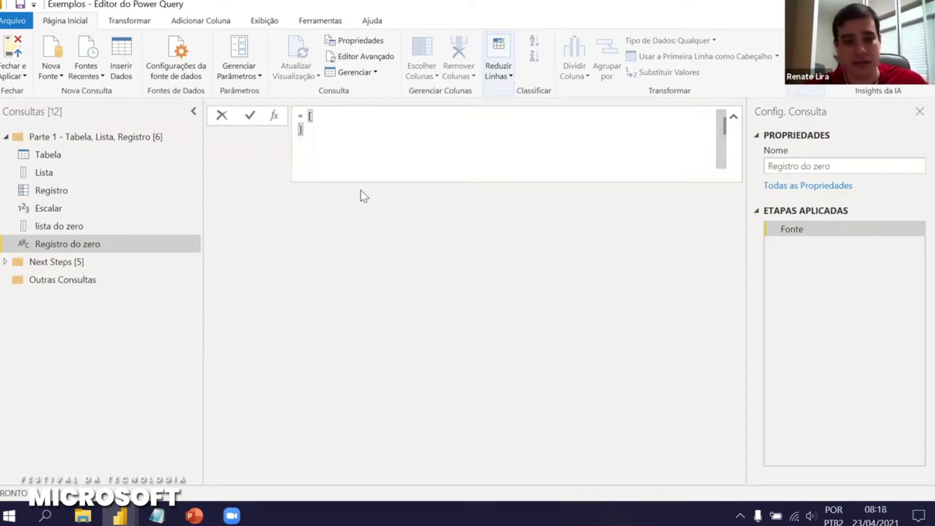
pyautogui.hotkey('shift', 'Return')
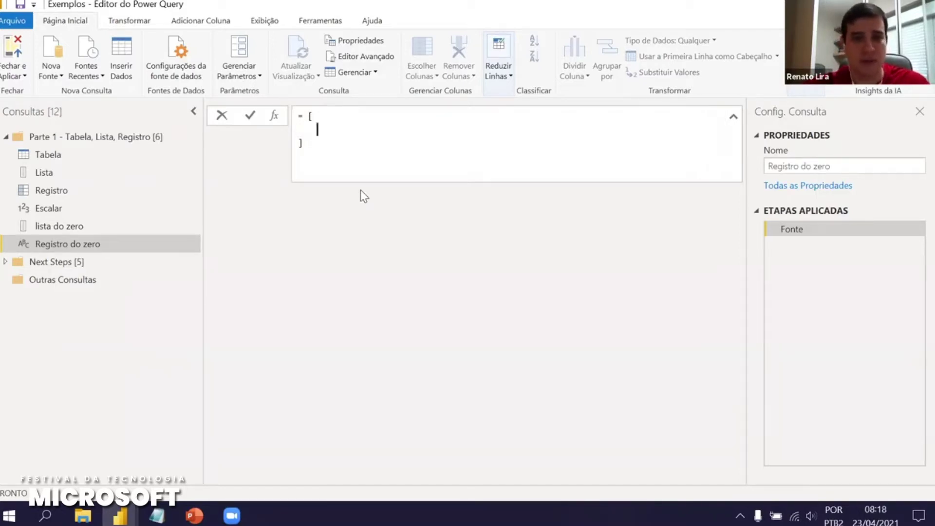
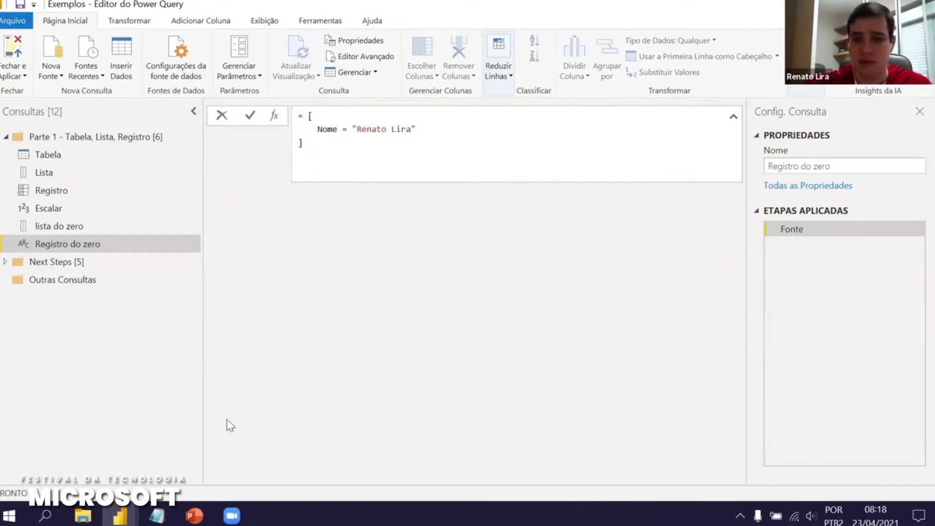
pyautogui.write('"')
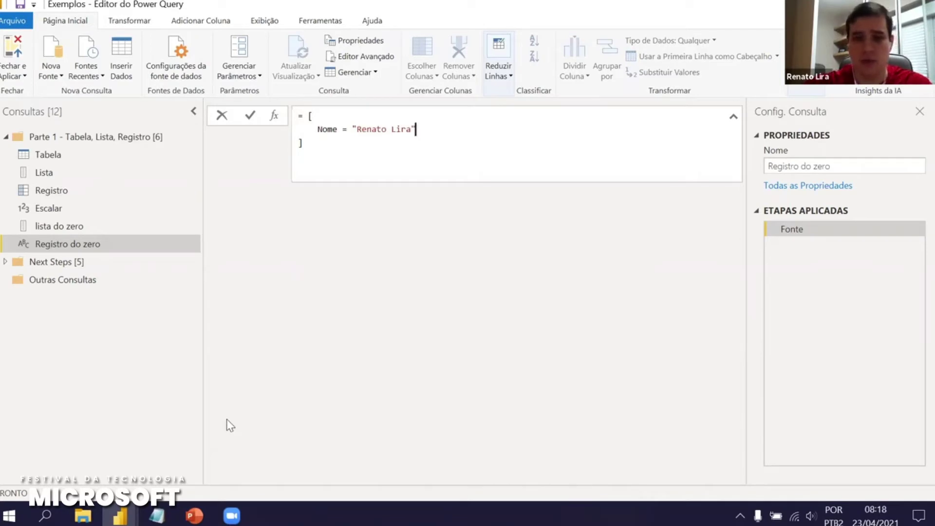
pyautogui.write(',')
pyautogui.press('Return')
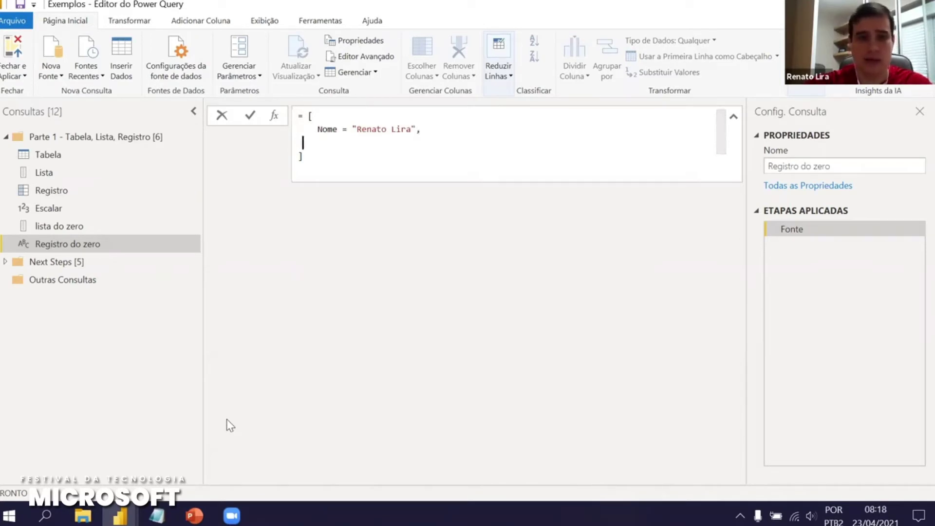
pyautogui.write('Tim')
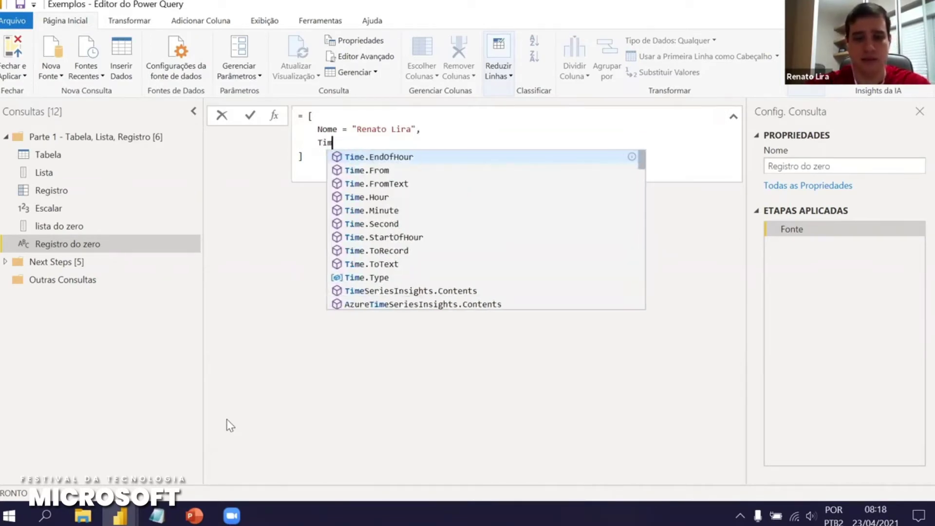
pyautogui.write('e = "N')
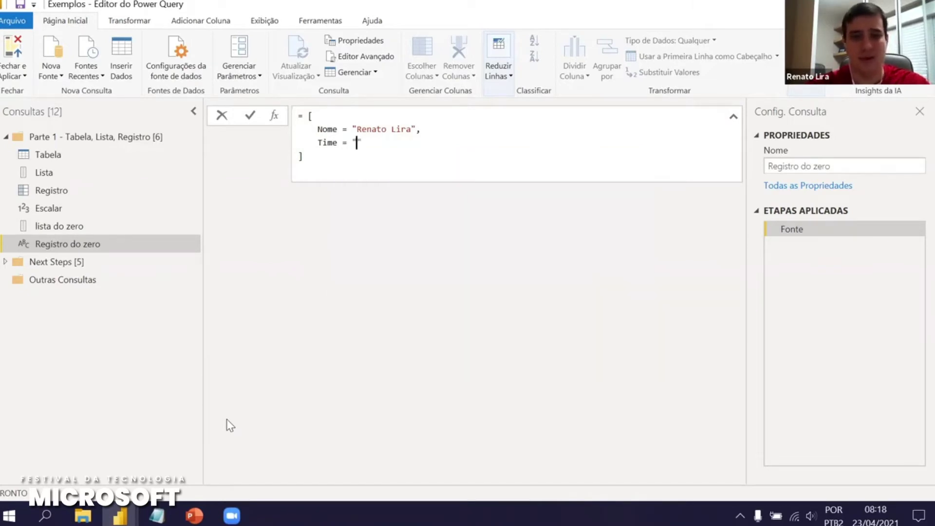
pyautogui.write('áutic')
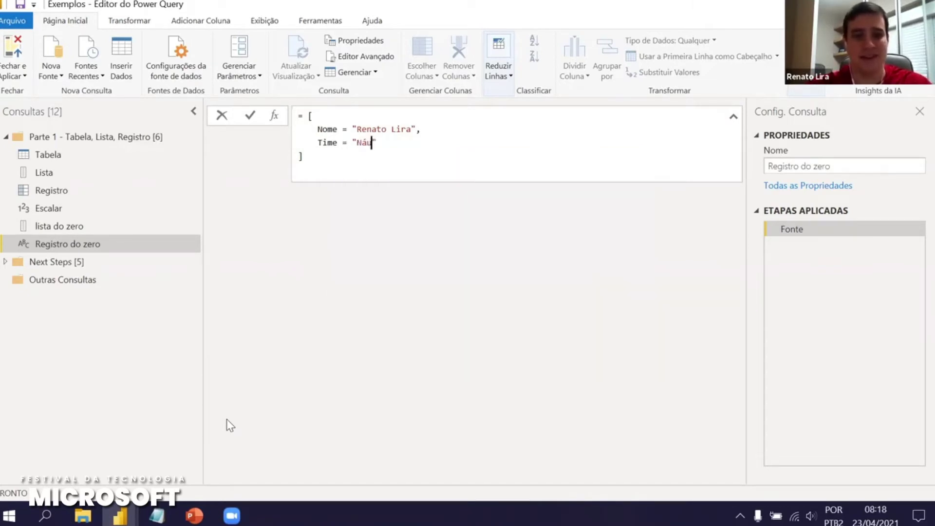
pyautogui.write('o')
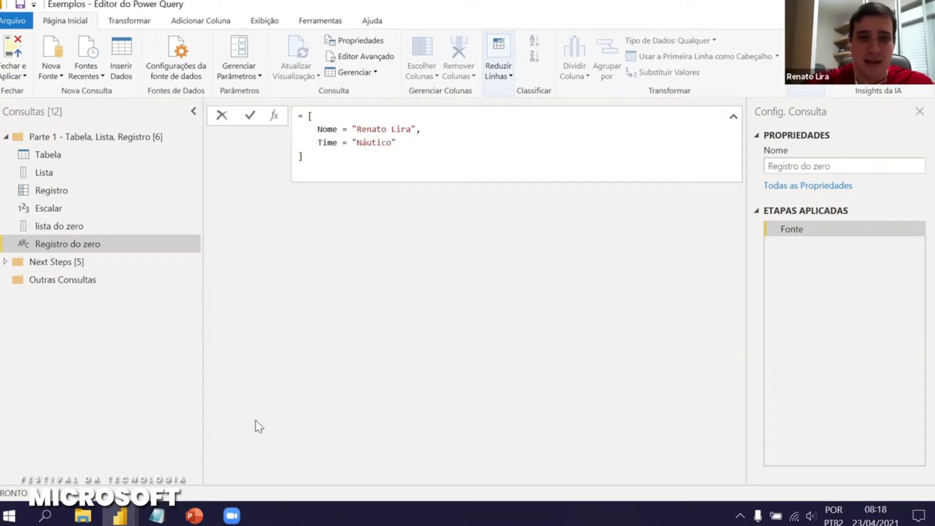
pyautogui.press('Return')
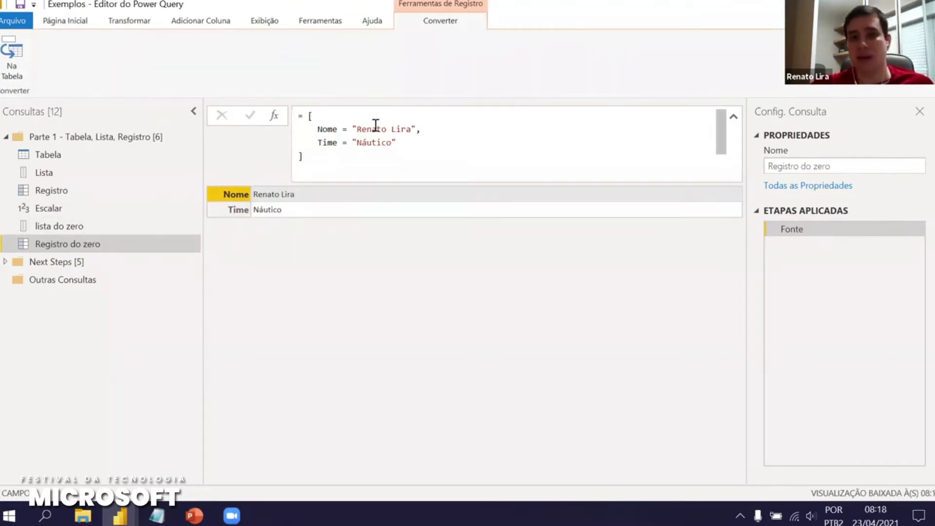
# Append a nested list {1,2,3} and a record [teste=1] to the lista do zero list
pyautogui.click(57, 226)
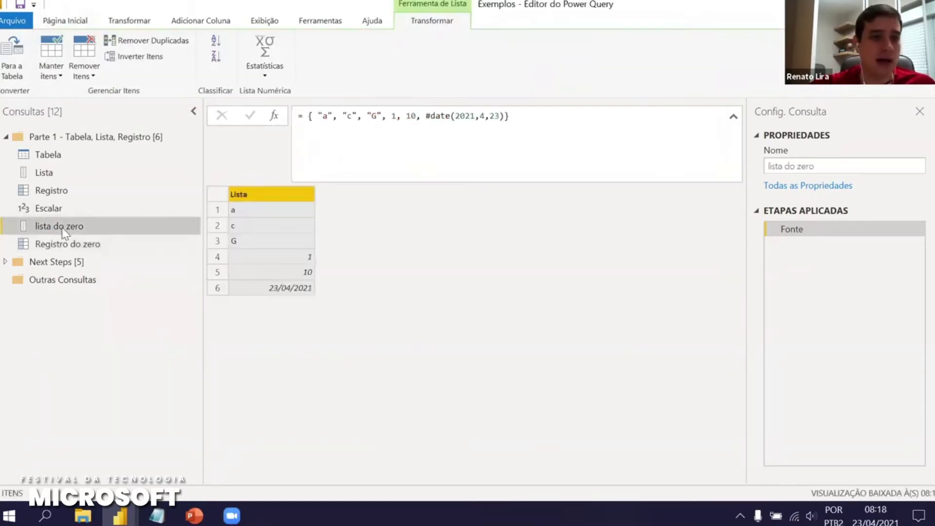
pyautogui.click(505, 118)
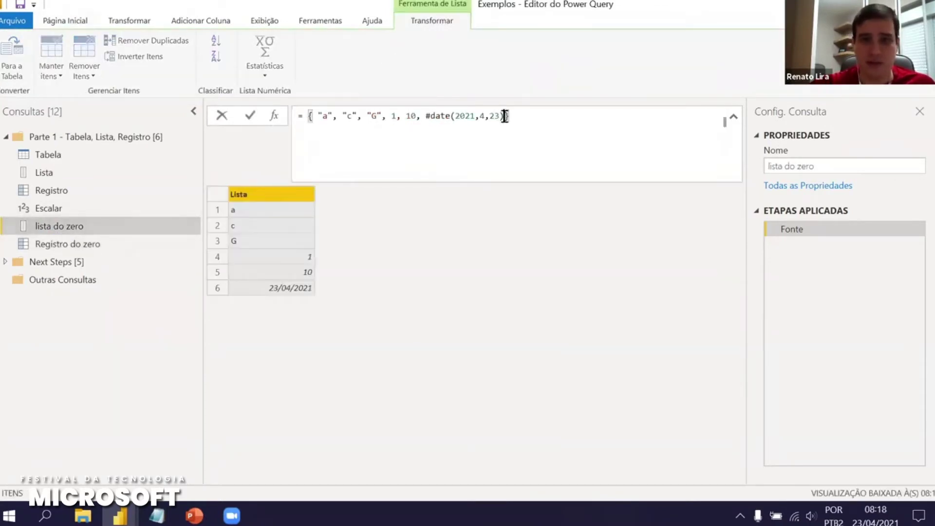
pyautogui.write(', {')
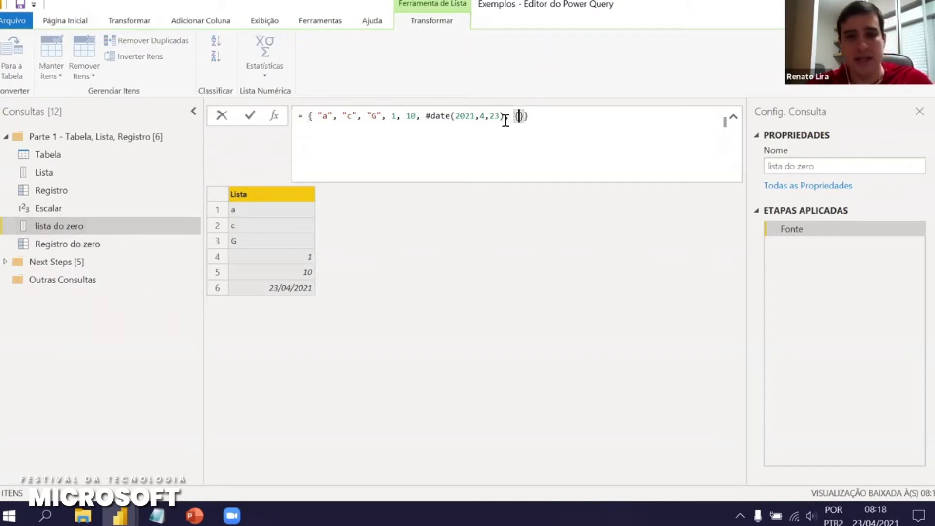
pyautogui.write('1,2,3')
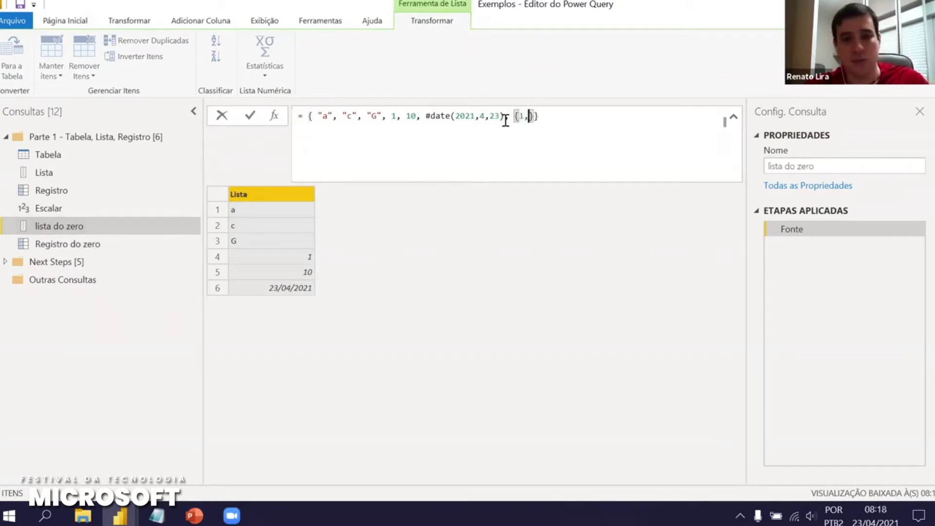
pyautogui.write('}, ')
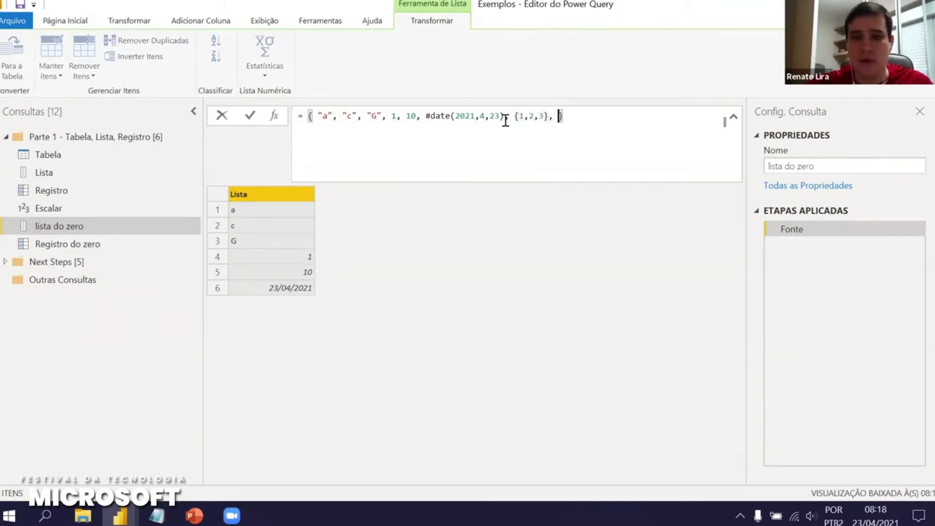
pyautogui.write('[teste')
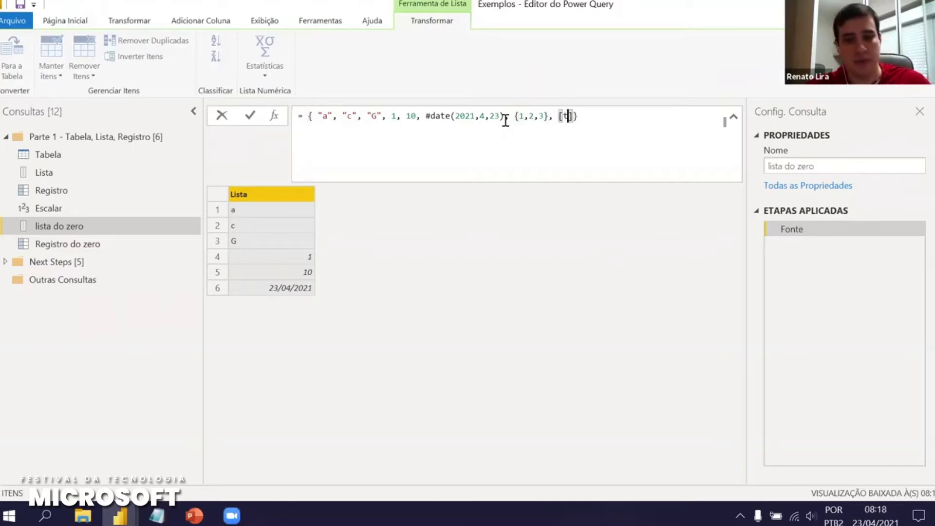
pyautogui.write('=1')
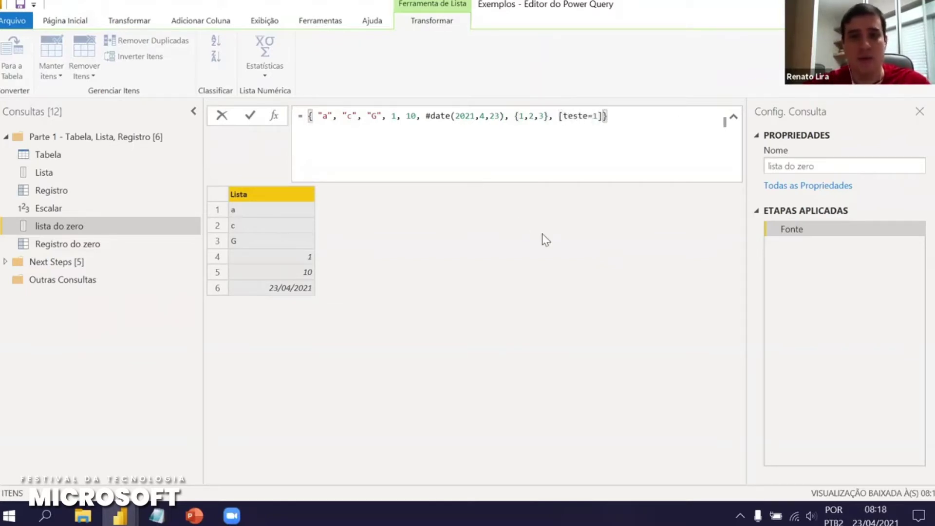
pyautogui.press('Return')
# Preview the nested List and Record items, then select the list's items in the formula
pyautogui.click(288, 306)
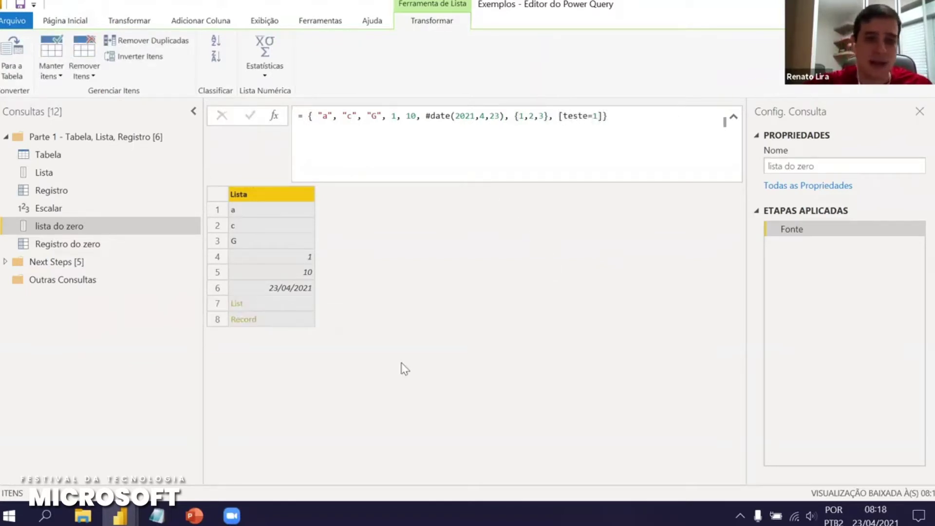
pyautogui.scroll(-1, 482, 232)
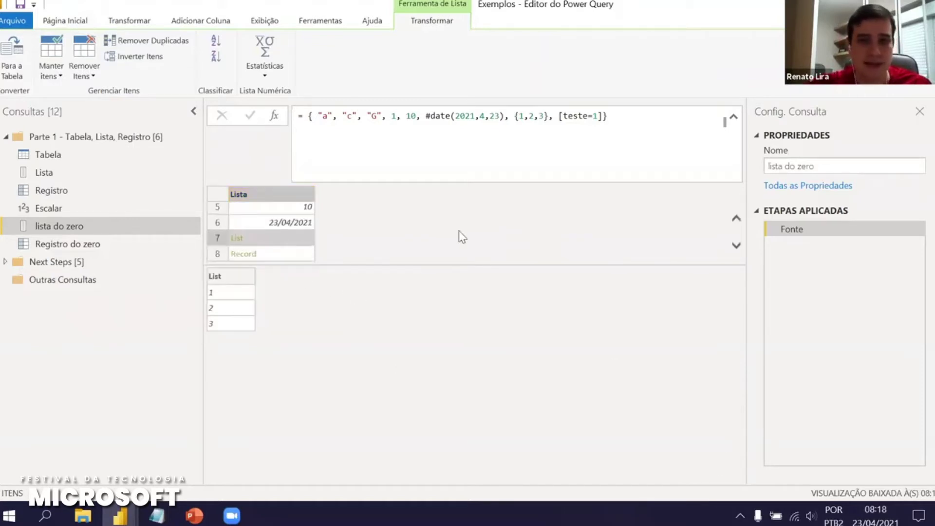
pyautogui.click(280, 255)
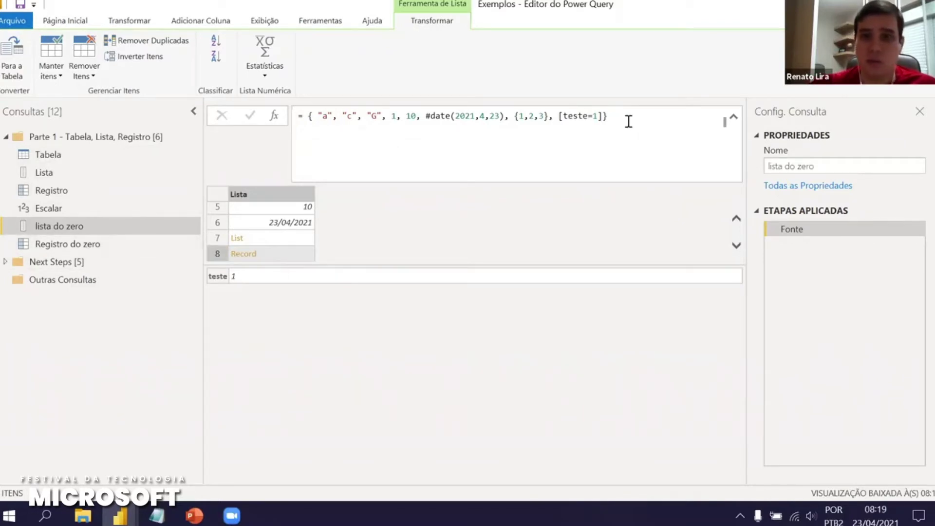
pyautogui.moveTo(612, 117); pyautogui.dragTo(317, 114)
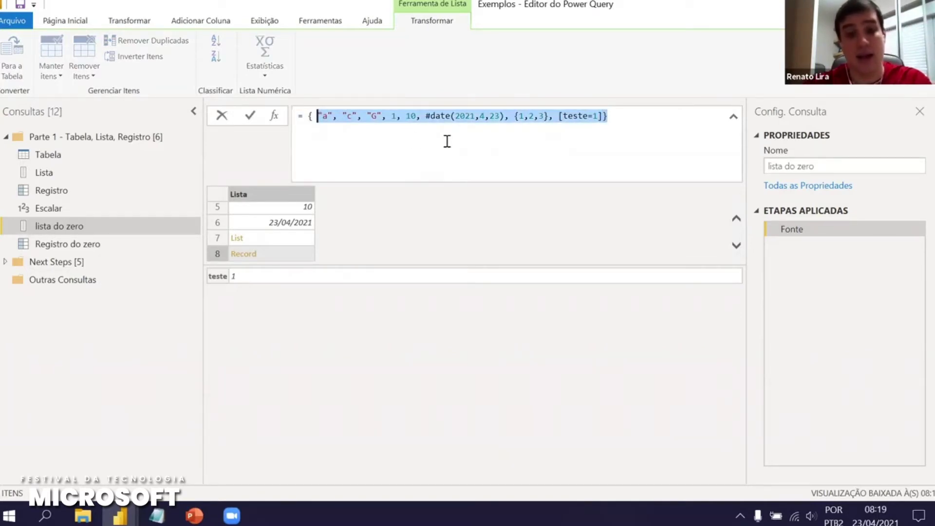
# Replace the list items with the range {1..10}, then extend it to {1..100}
pyautogui.write('1')
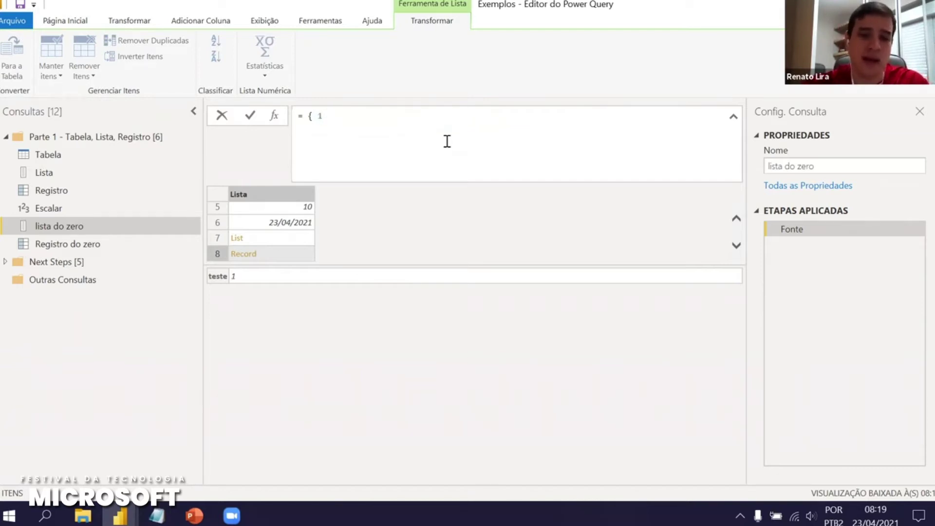
pyautogui.write(' .. 10 ')
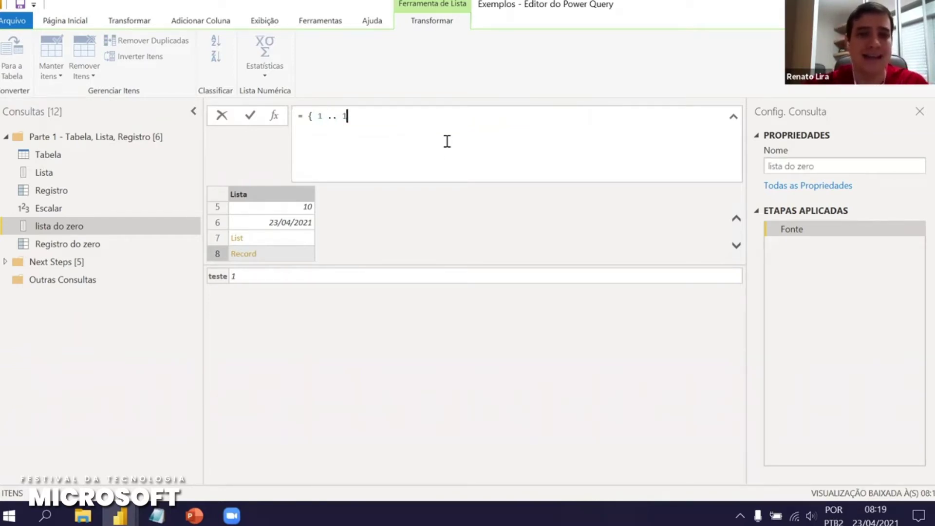
pyautogui.write('}')
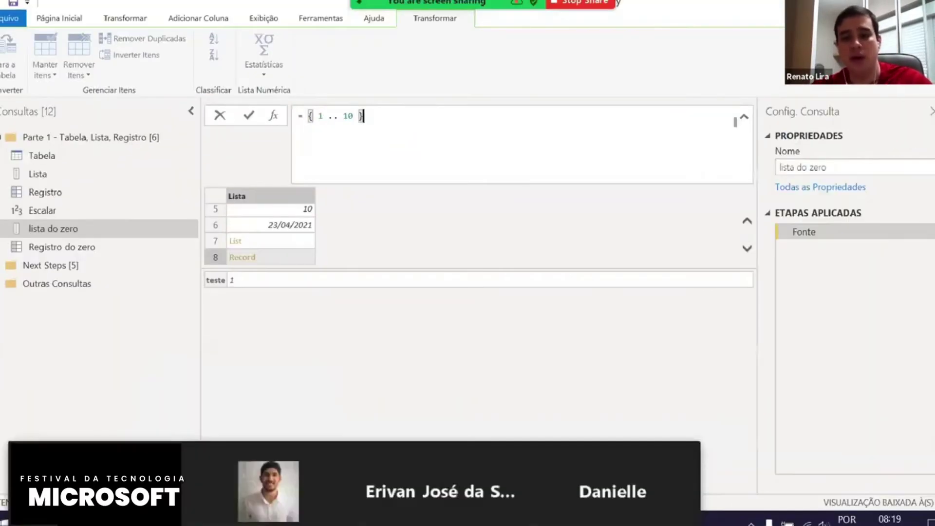
pyautogui.press('Return')
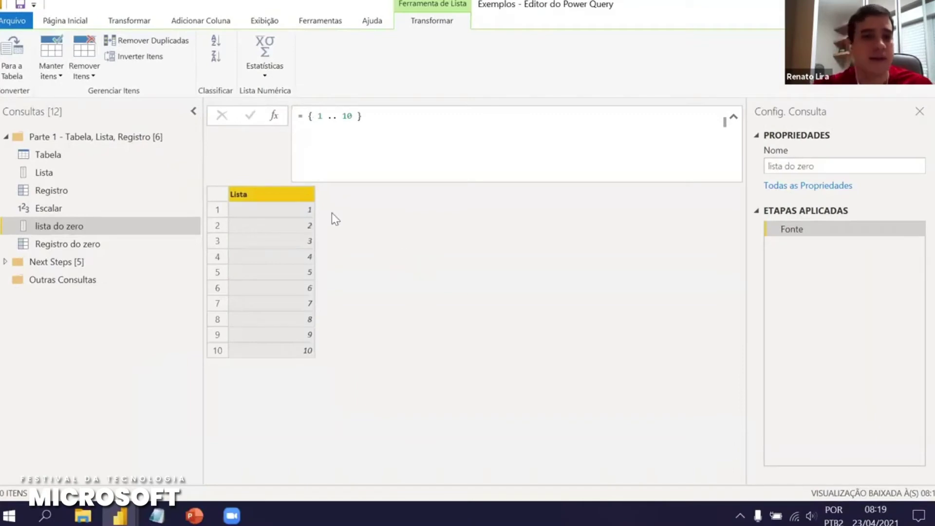
pyautogui.doubleClick(348, 115)
pyautogui.write('0')
pyautogui.press('Return')
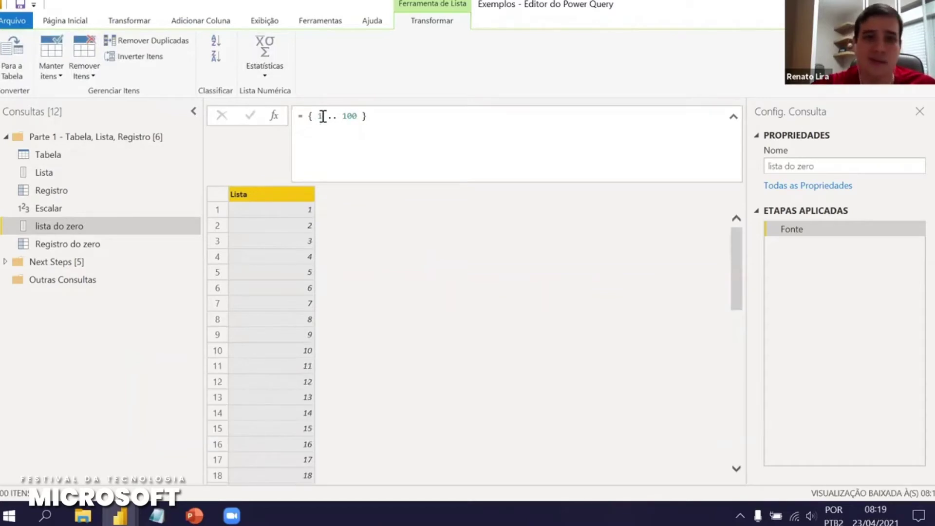
# Change the range's start value so the list runs {40..100}
pyautogui.click(325, 115)
pyautogui.press('BackSpace')
pyautogui.write('40')
pyautogui.press('Return')
pyautogui.moveTo(740, 252); pyautogui.dragTo(772, 476)
pyautogui.moveTo(736, 358); pyautogui.dragTo(355, 206)
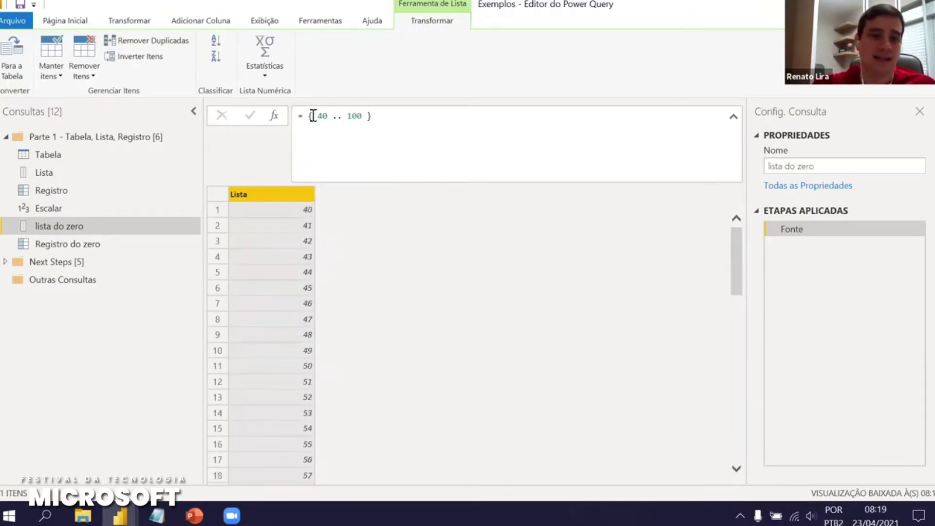
# Highlight the range expression in the formula, then expand the Next Steps folder
pyautogui.moveTo(316, 115); pyautogui.dragTo(367, 117)
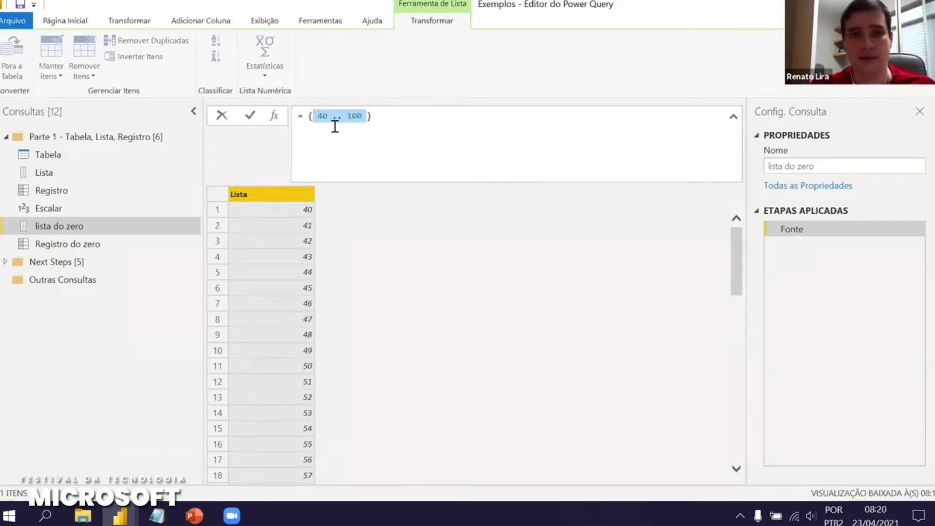
pyautogui.click(358, 125)
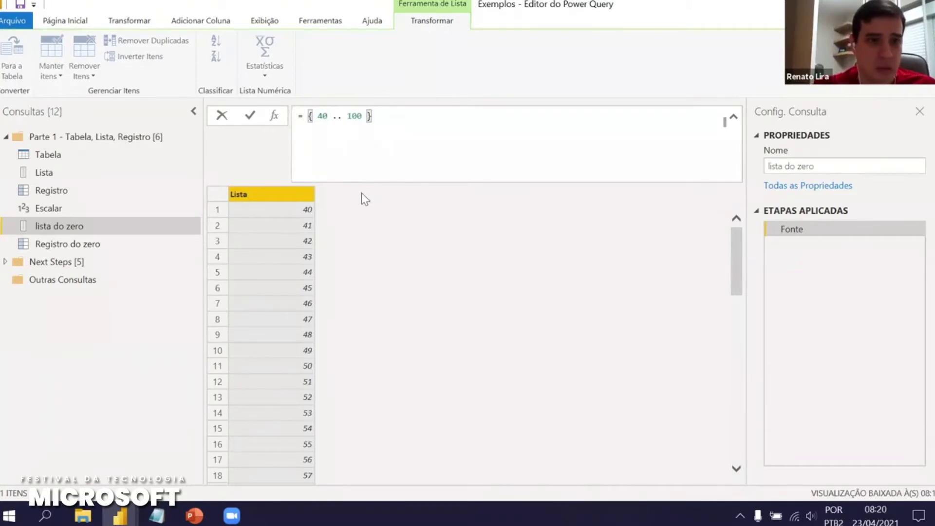
pyautogui.click(5, 264)
pyautogui.click(7, 262)
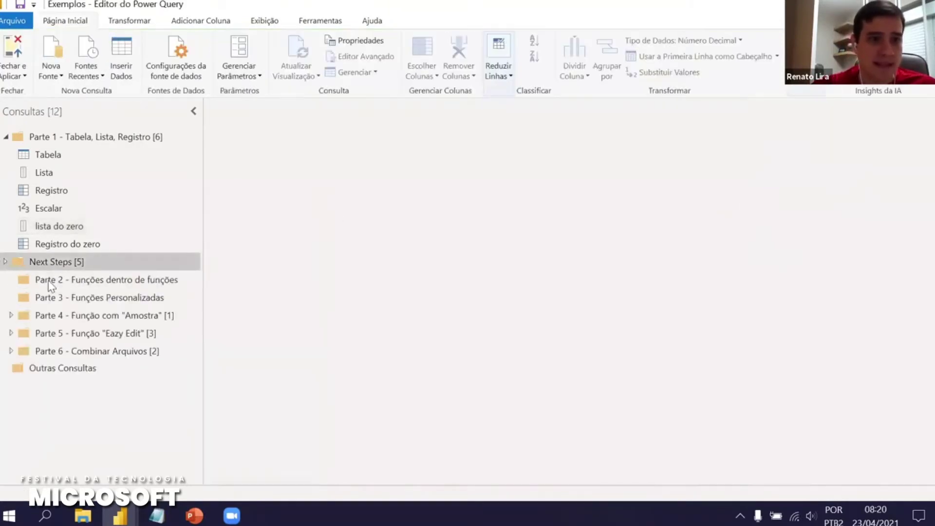
# Move Parte 2 out of Next Steps and place a new reference to Tabela inside it
pyautogui.moveTo(80, 285); pyautogui.dragTo(69, 258)
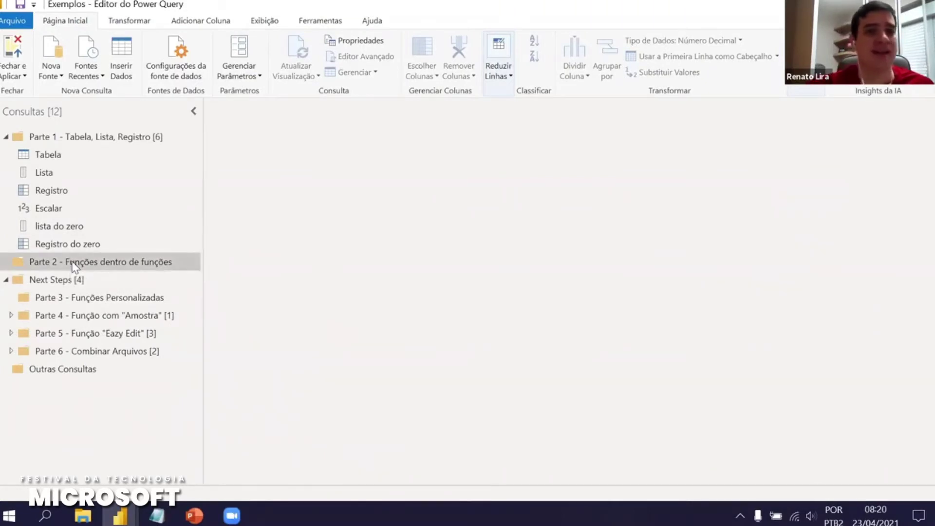
pyautogui.rightClick(52, 158)
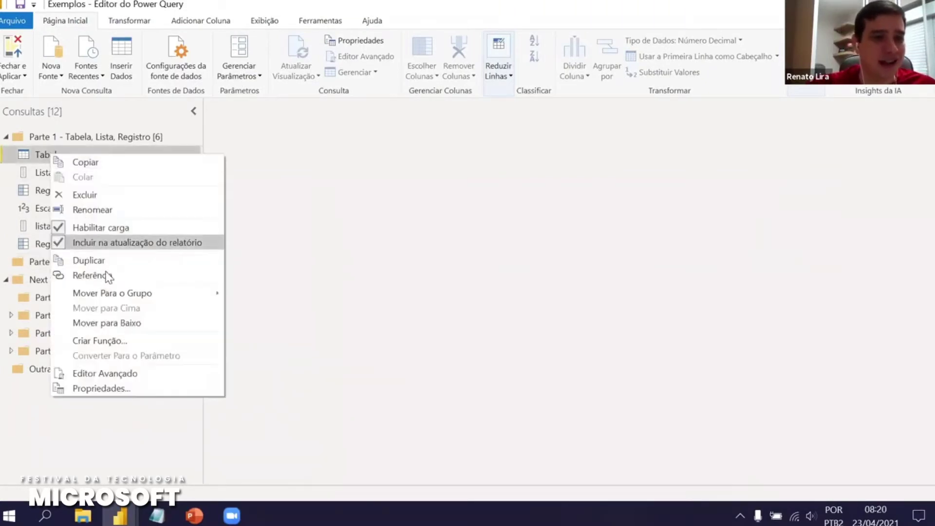
pyautogui.press('Escape')
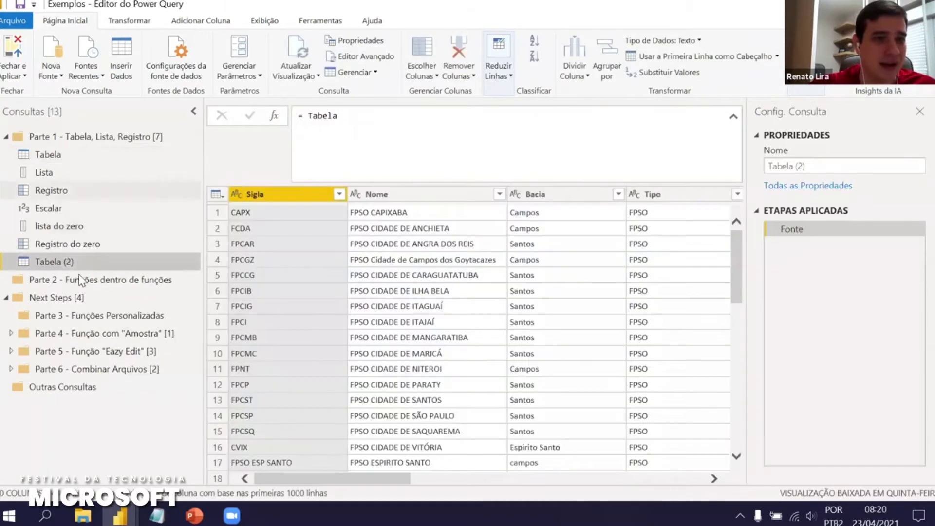
pyautogui.moveTo(69, 255); pyautogui.dragTo(112, 292)
# Rename the new Tabela (2) query to AddColumns
pyautogui.click(822, 166)
pyautogui.write('AddCo')
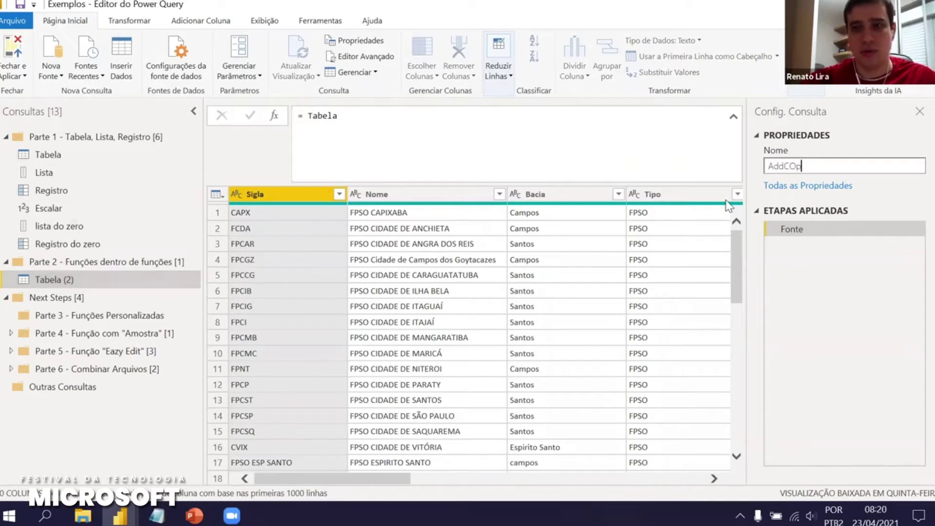
pyautogui.write('lumns')
pyautogui.press('Return')
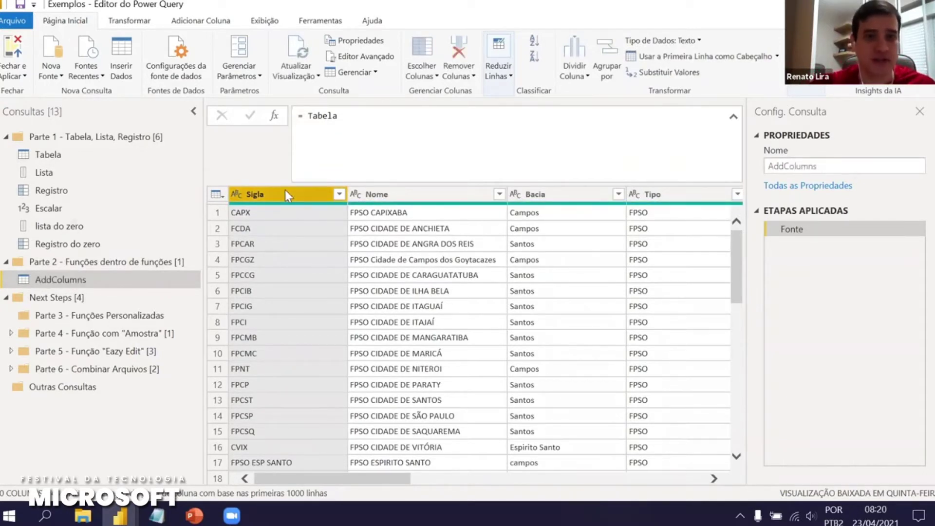
pyautogui.click(214, 194)
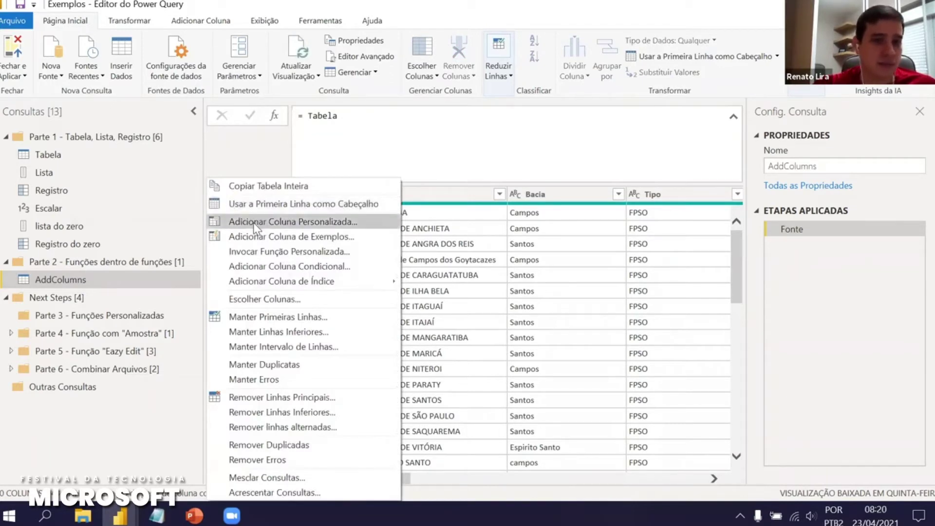
# Add a custom column Personalizar whose formula is 1
pyautogui.click(253, 222)
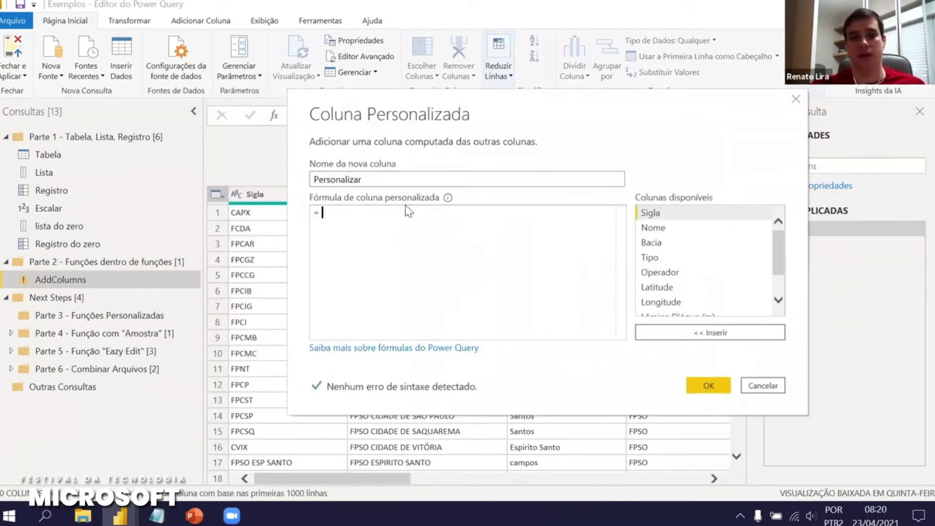
pyautogui.write('1')
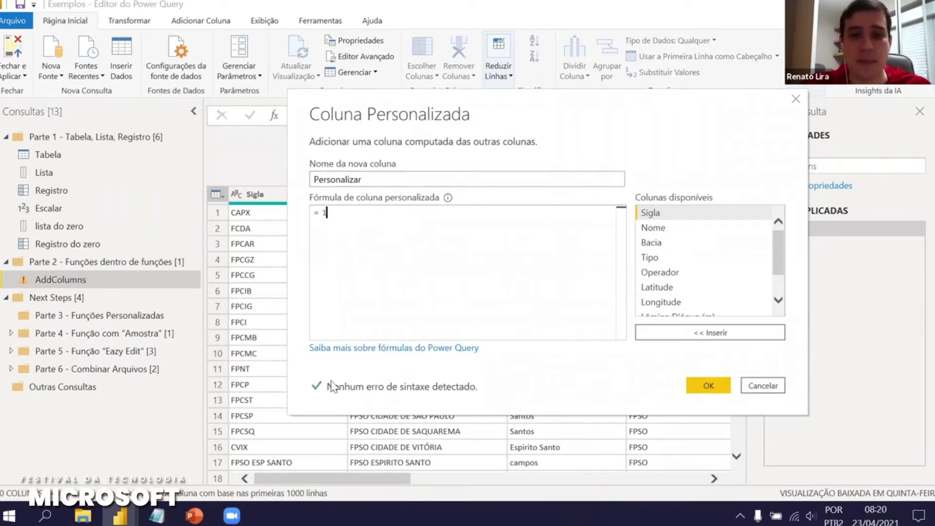
pyautogui.click(701, 385)
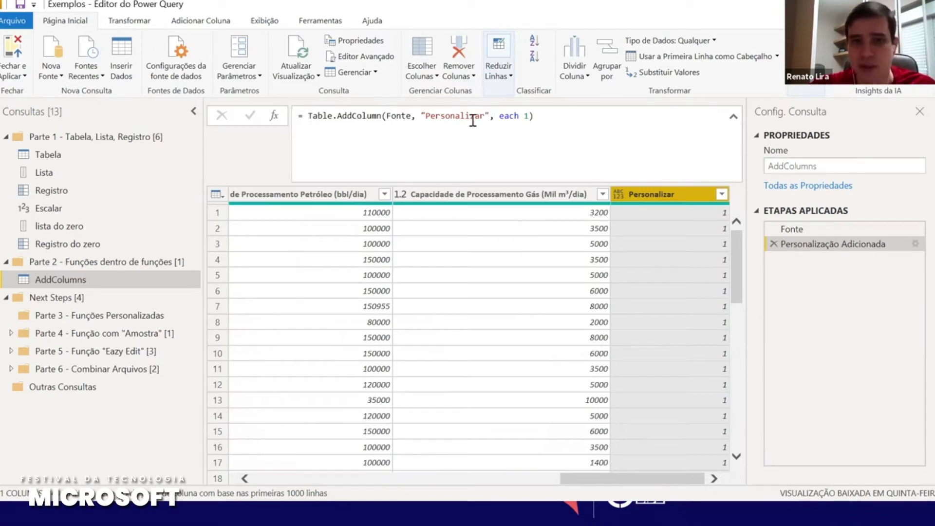
# Highlight Table.AddColumn and the each 1 expression in the formula bar
pyautogui.moveTo(306, 117); pyautogui.dragTo(380, 118)
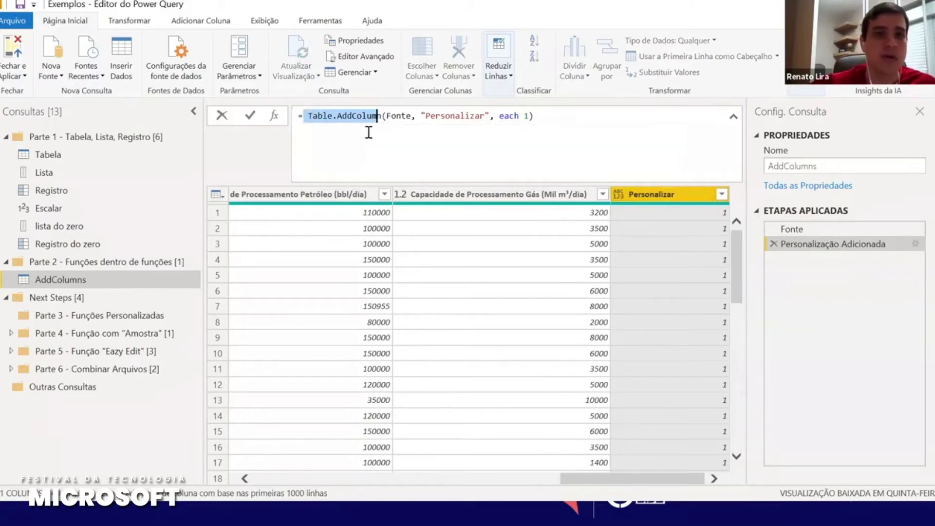
pyautogui.click(368, 132)
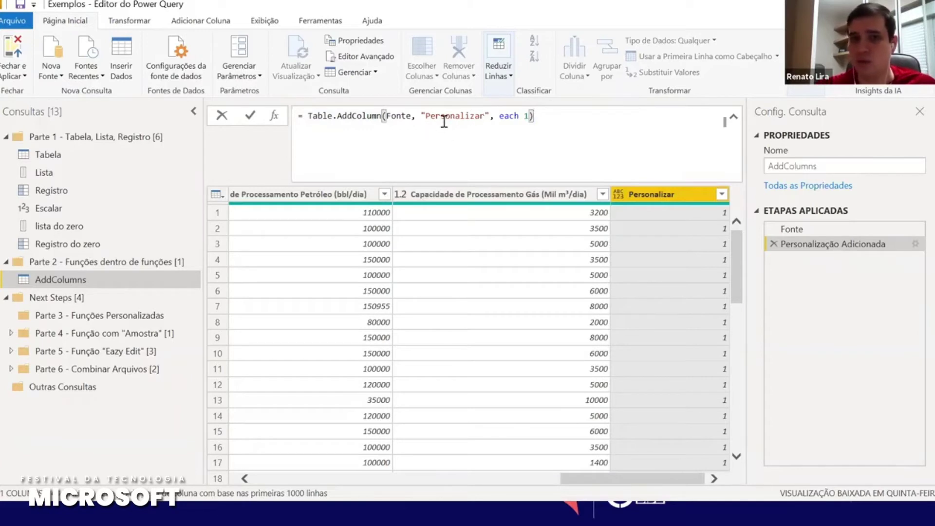
pyautogui.moveTo(499, 116); pyautogui.dragTo(529, 117)
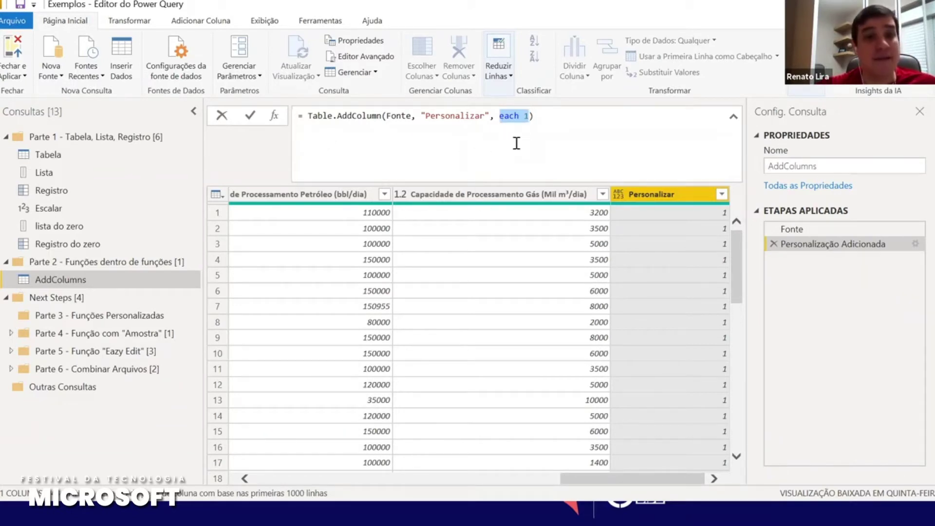
pyautogui.click(528, 116)
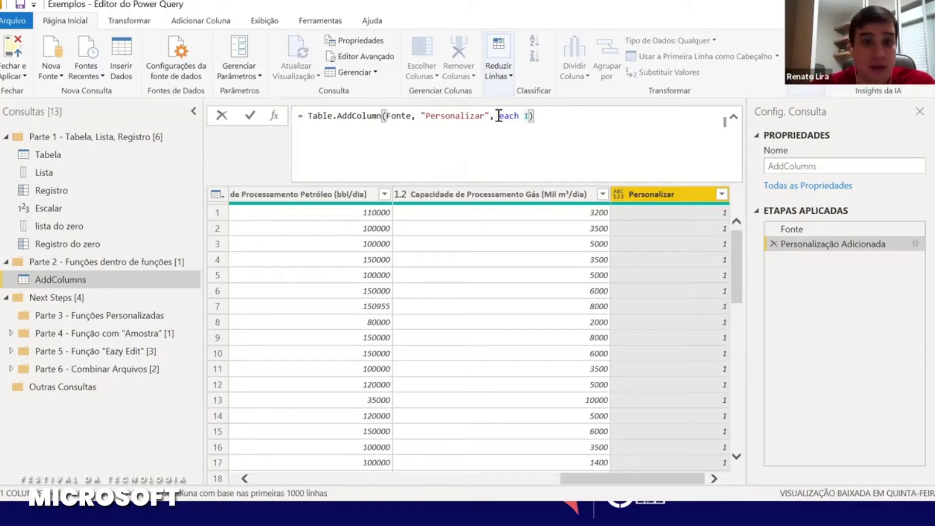
pyautogui.moveTo(500, 116); pyautogui.dragTo(520, 117)
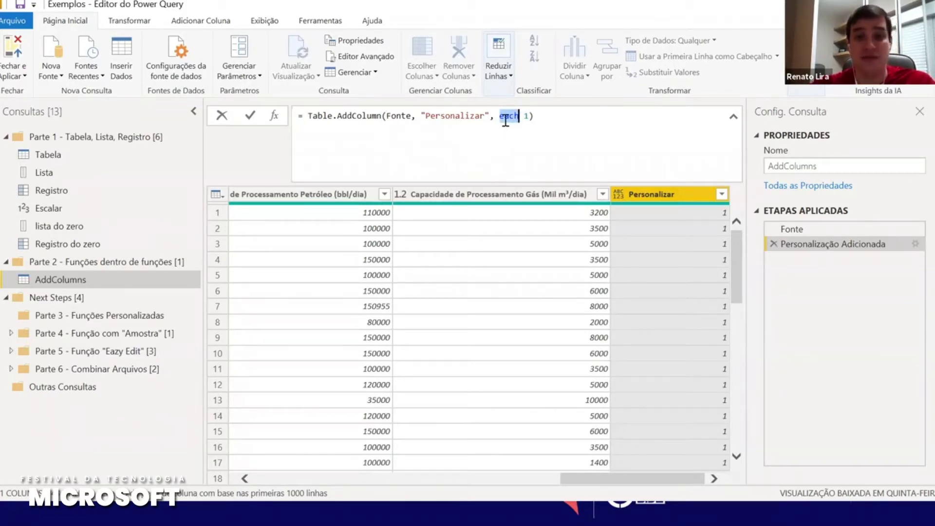
pyautogui.click(526, 116)
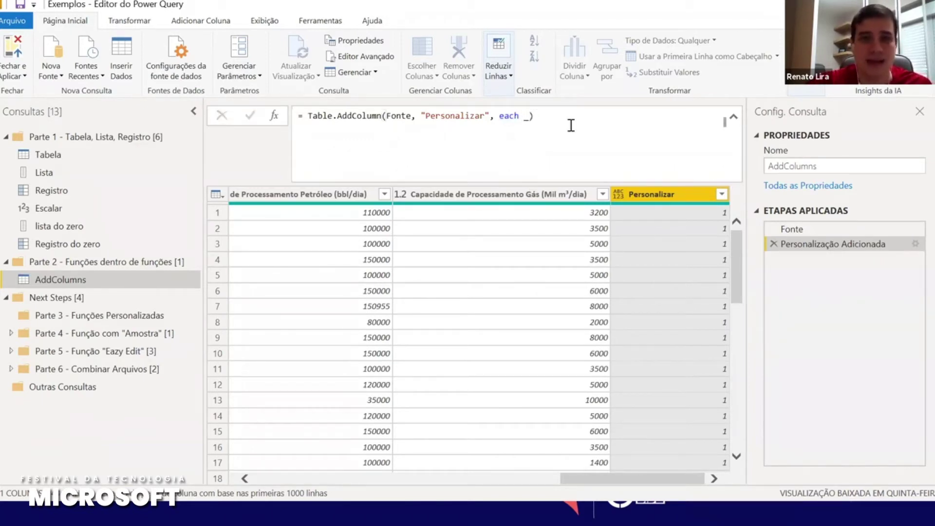
# Apply each _ to the Personalizar column, then revert it to each 1
pyautogui.press('Return')
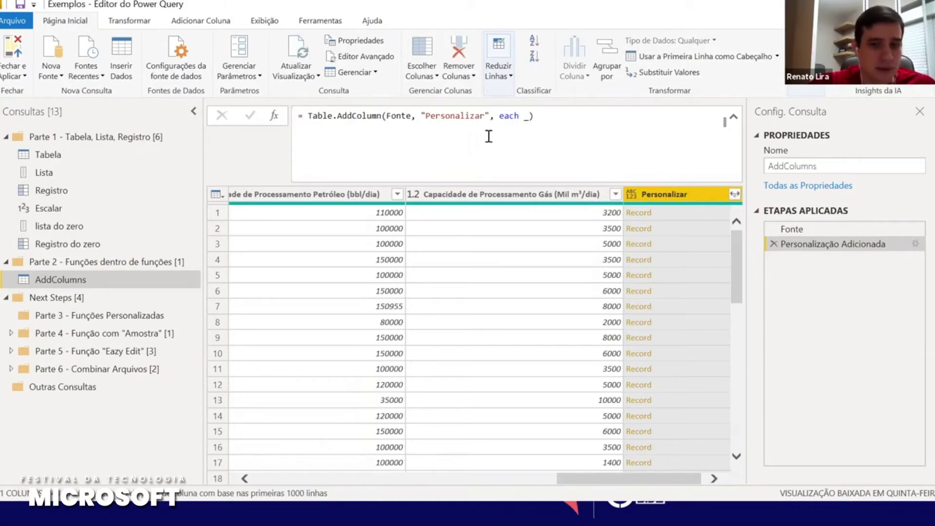
pyautogui.click(528, 115)
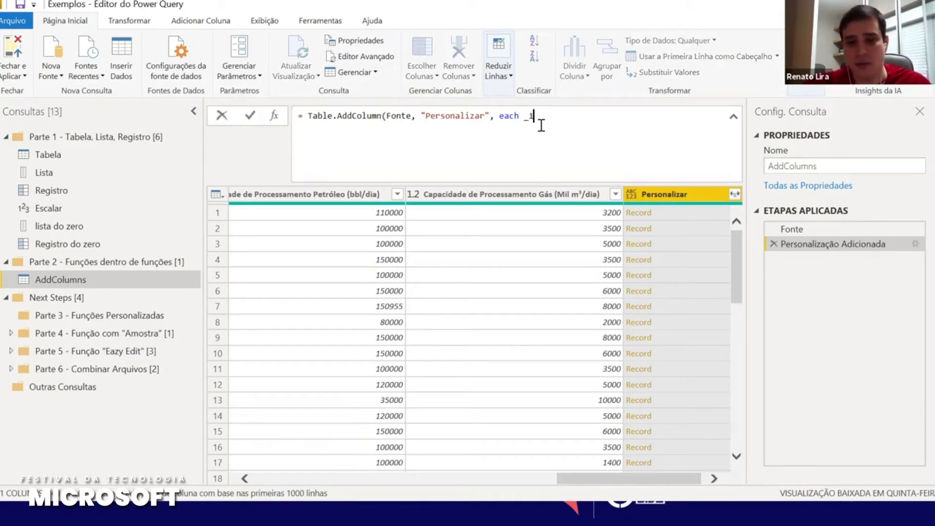
pyautogui.write('1)')
pyautogui.press('Return')
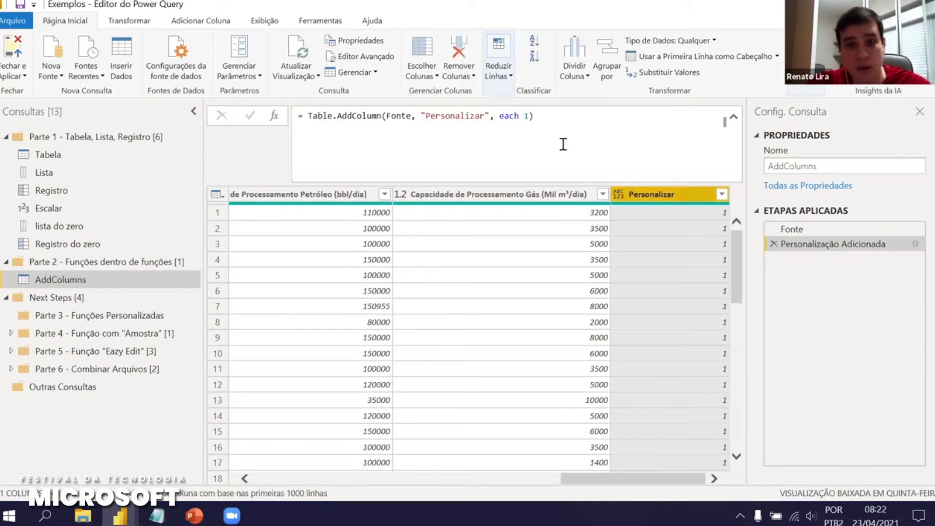
# Change the column formula back to each _ so rows hold their Record
pyautogui.click(528, 115)
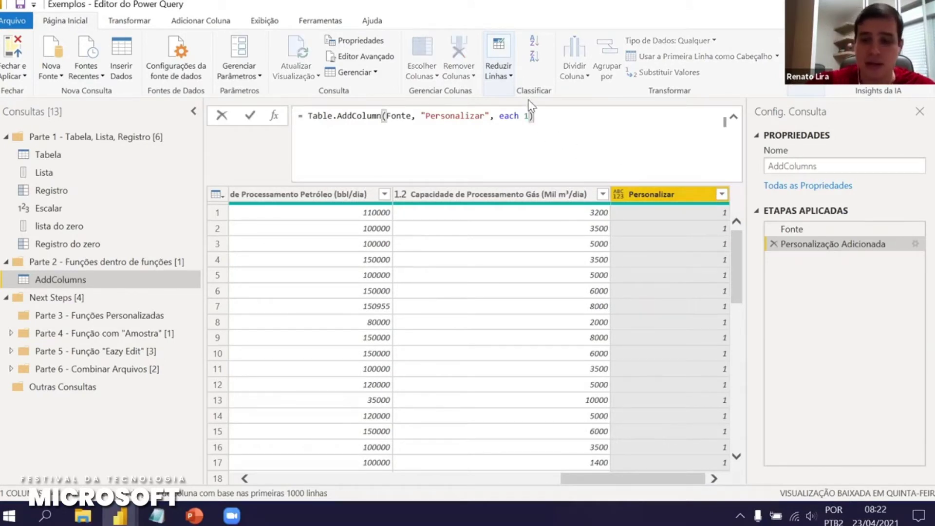
pyautogui.press('BackSpace')
pyautogui.write('_')
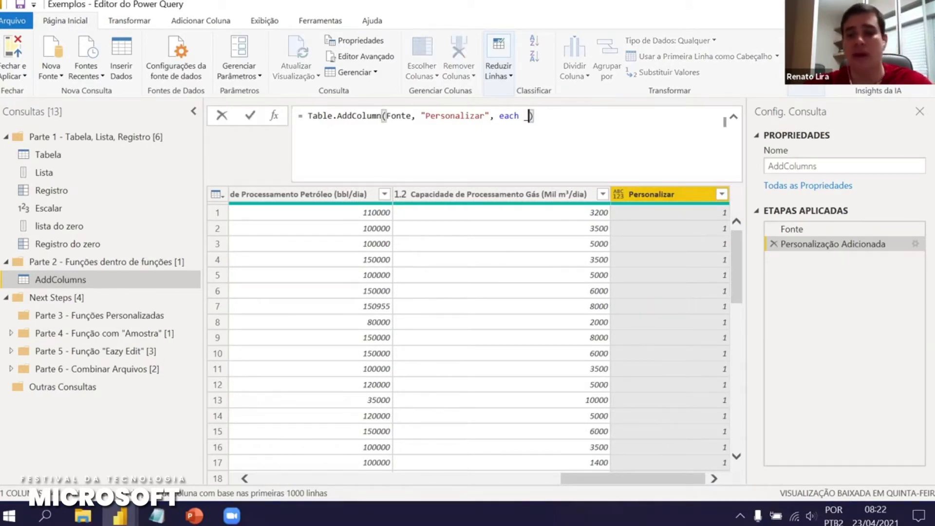
pyautogui.press('Return')
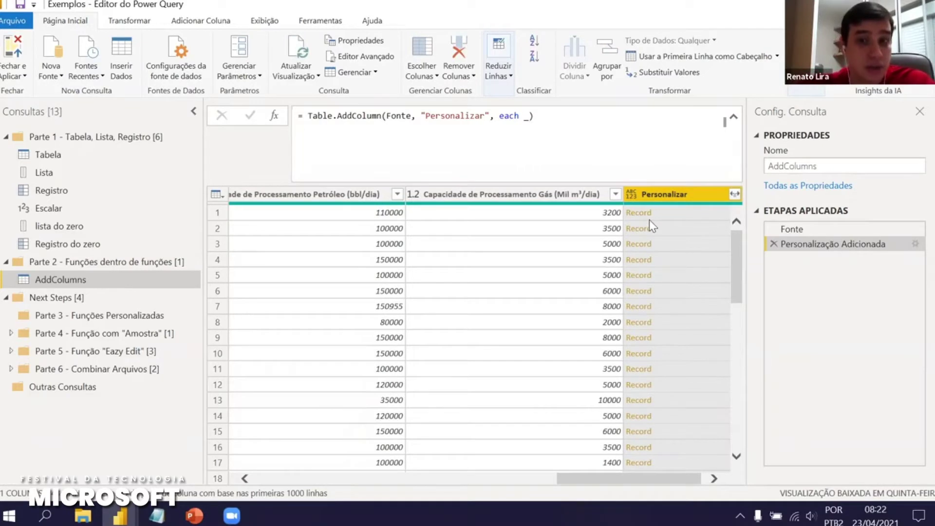
pyautogui.click(667, 214)
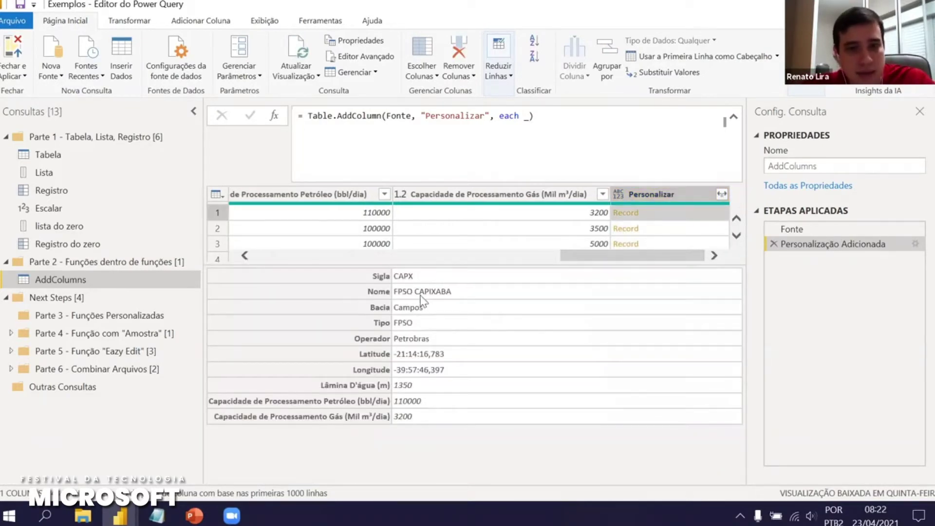
pyautogui.moveTo(576, 259); pyautogui.dragTo(233, 224)
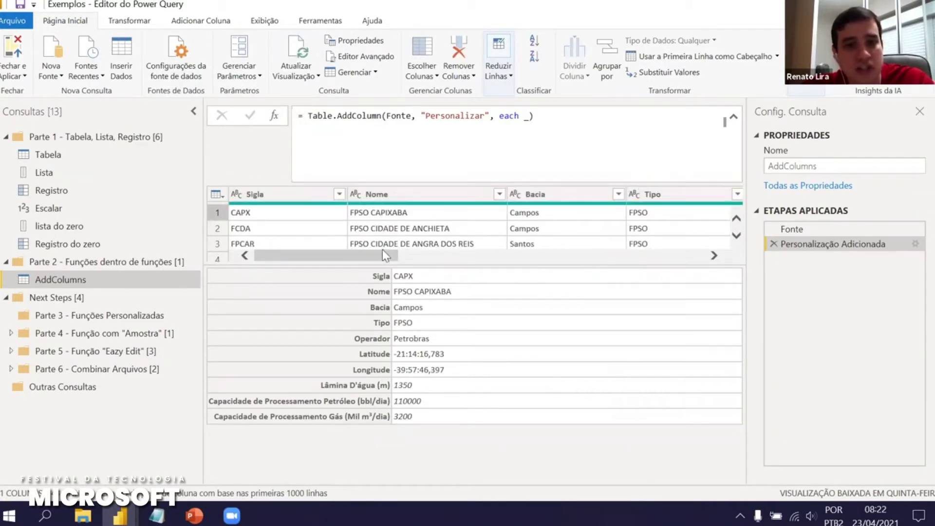
pyautogui.moveTo(398, 256); pyautogui.dragTo(688, 217)
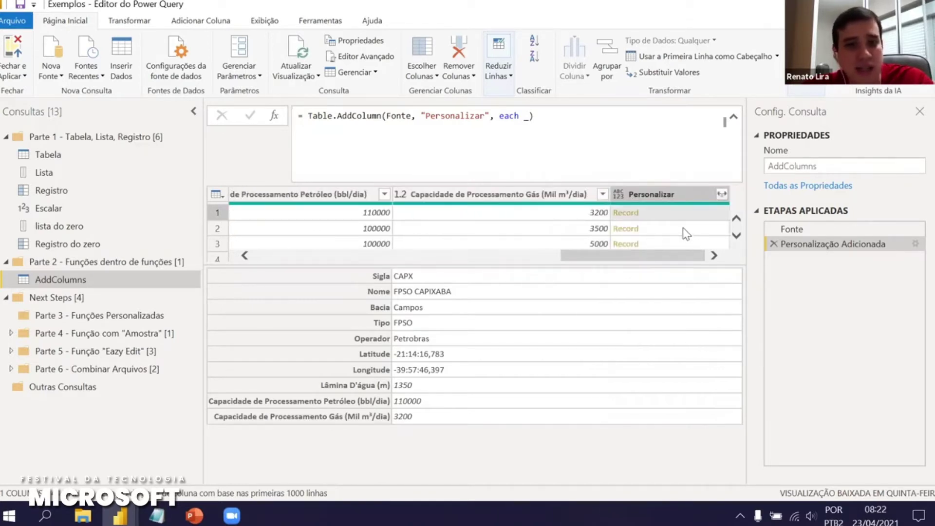
pyautogui.click(682, 227)
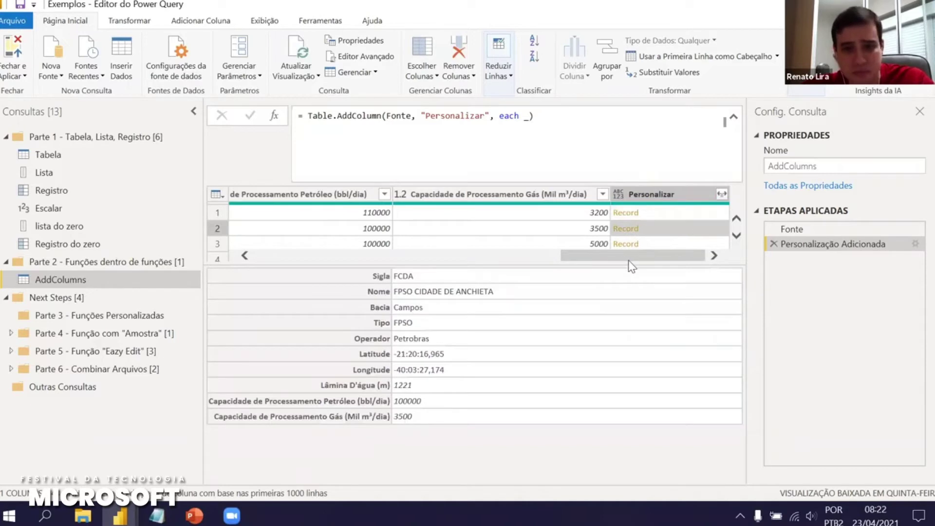
pyautogui.moveTo(633, 262); pyautogui.dragTo(273, 260)
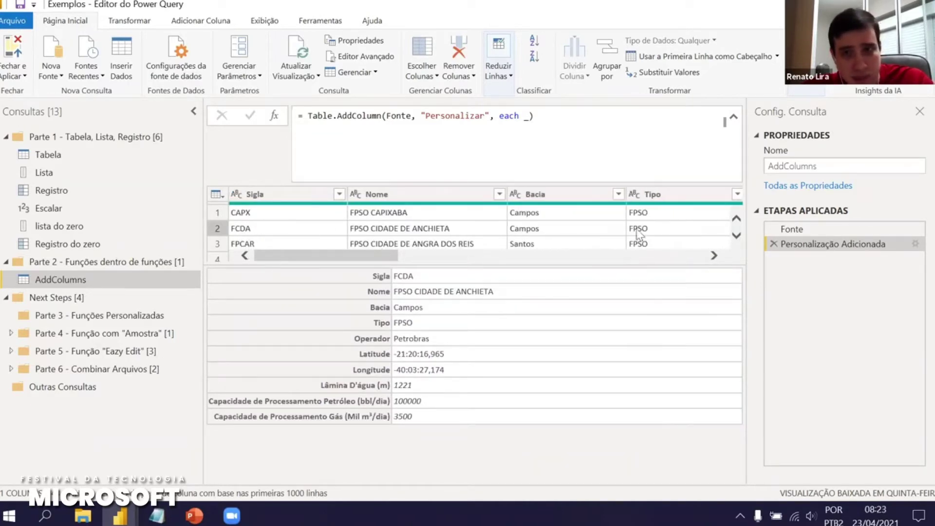
pyautogui.moveTo(371, 254); pyautogui.dragTo(744, 316)
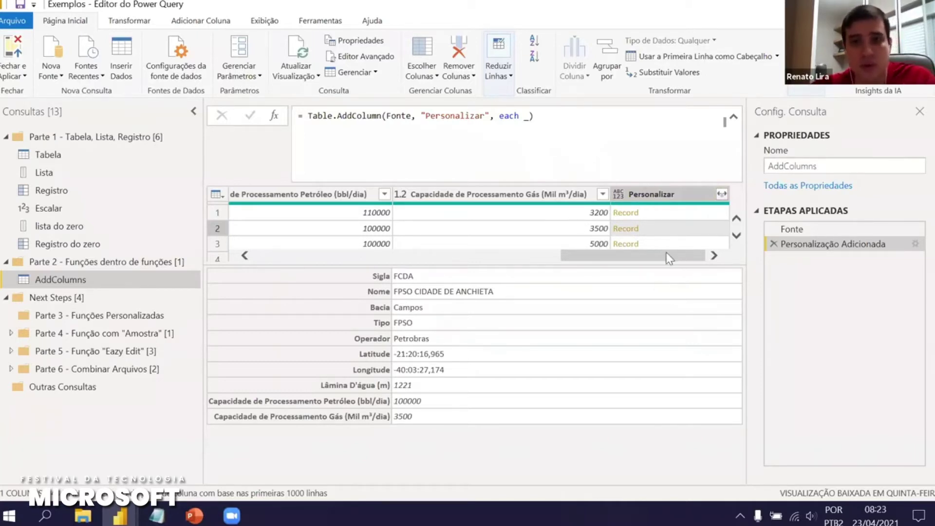
pyautogui.moveTo(659, 253); pyautogui.dragTo(181, 167)
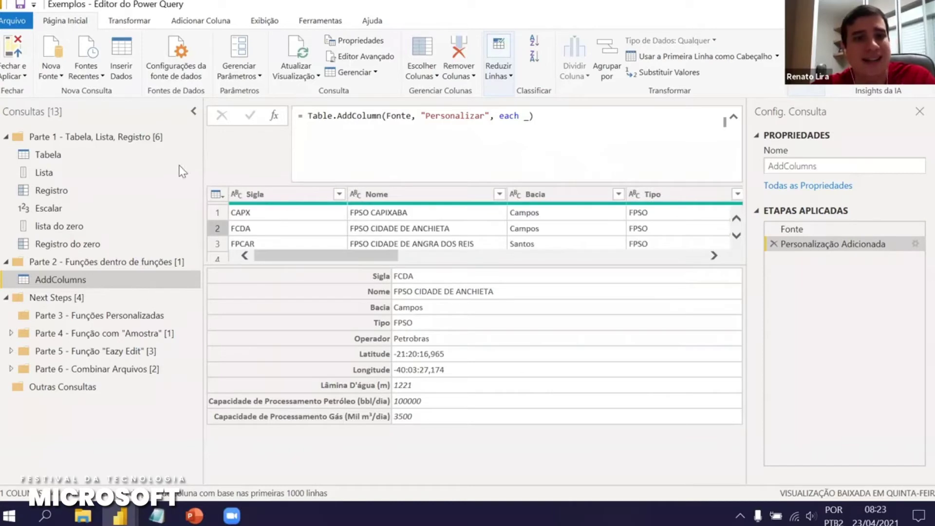
pyautogui.moveTo(352, 257); pyautogui.dragTo(707, 271)
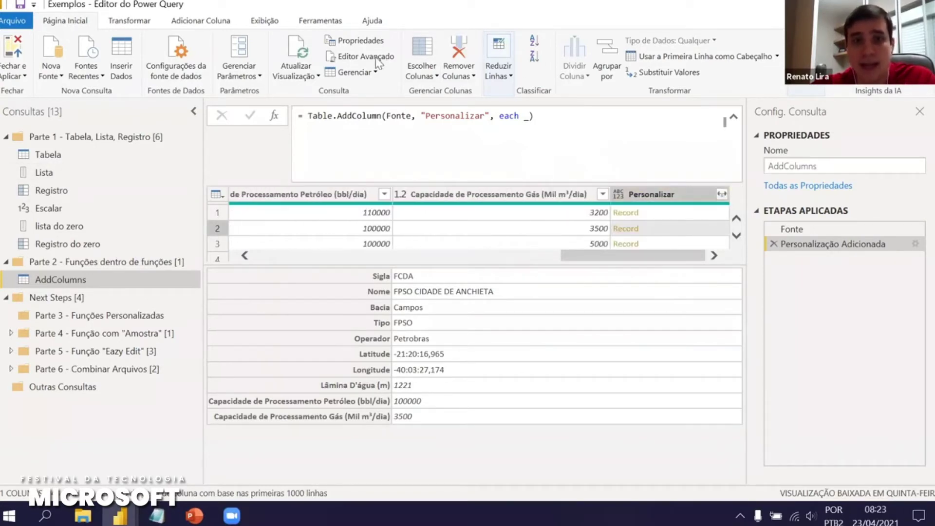
pyautogui.moveTo(499, 117); pyautogui.dragTo(528, 118)
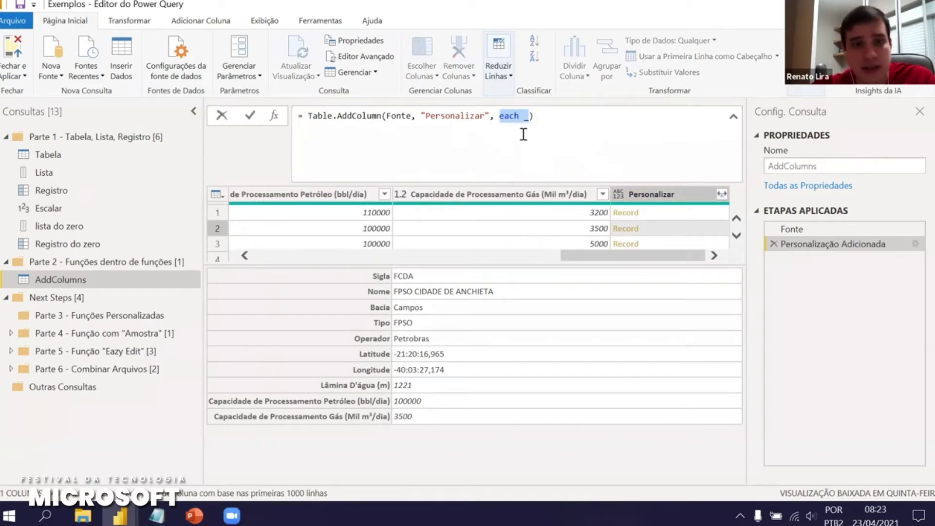
# Change the column formula to each _[Nome] to return each row's Nome field
pyautogui.click(523, 134)
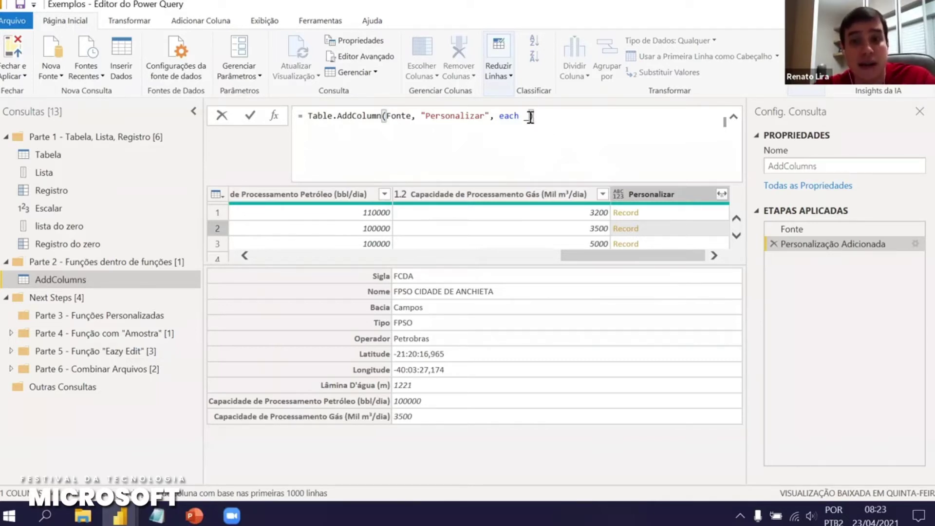
pyautogui.write('[Nome')
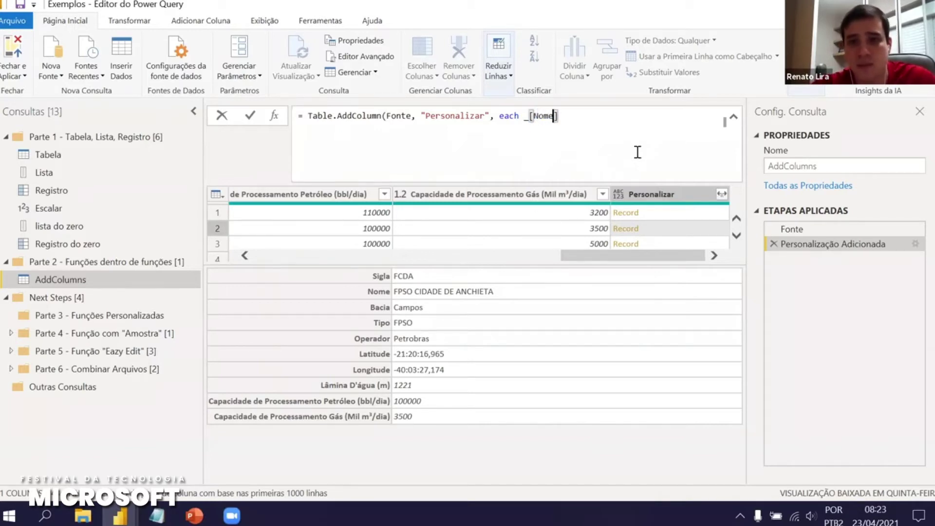
pyautogui.press('Right')
pyautogui.write(')')
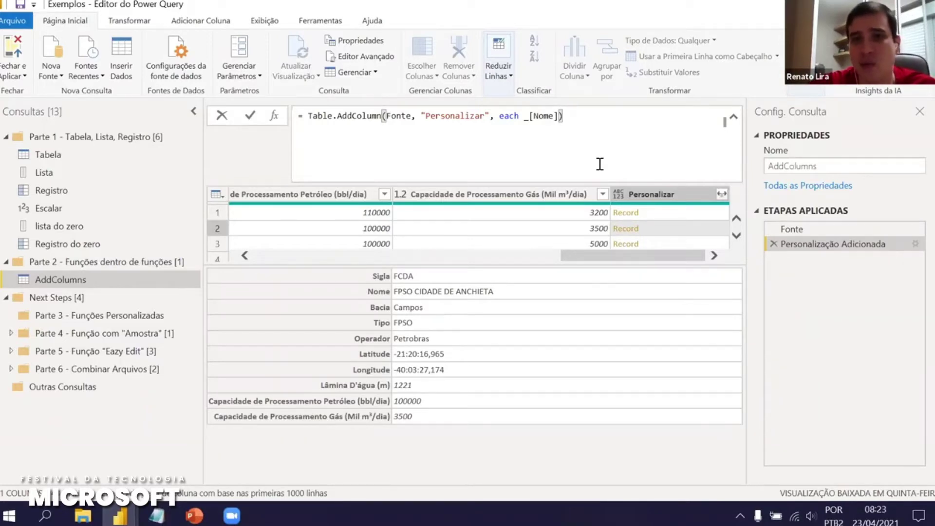
pyautogui.press('Return')
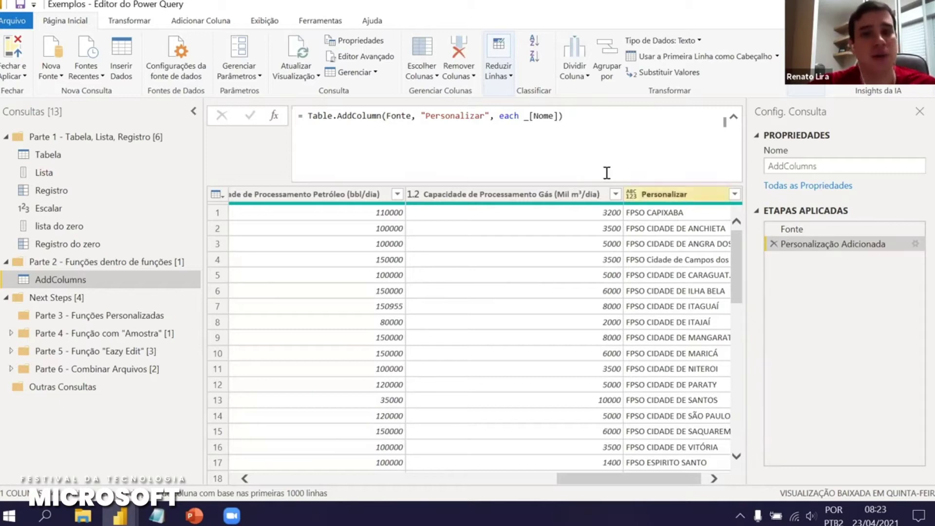
# Drop the underscore so the formula reads each [Nome], then highlight the each keyword
pyautogui.click(532, 115)
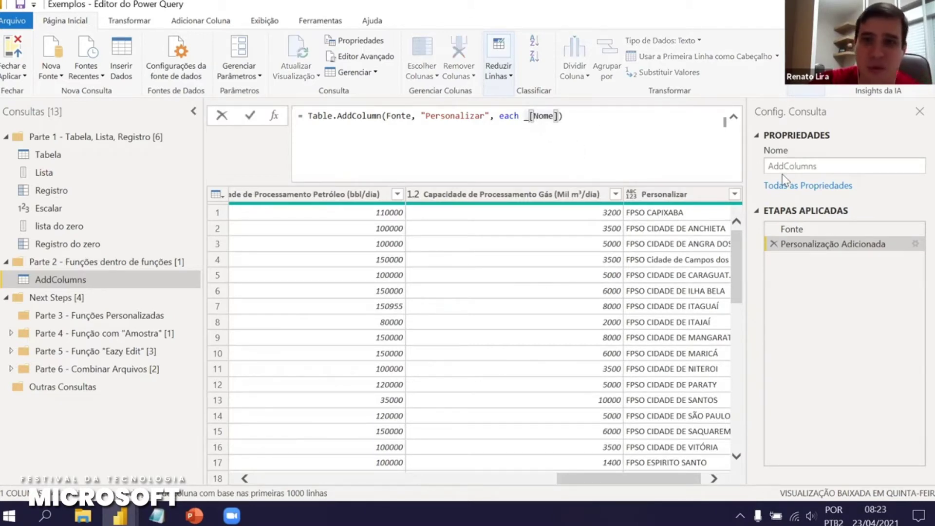
pyautogui.press('BackSpace')
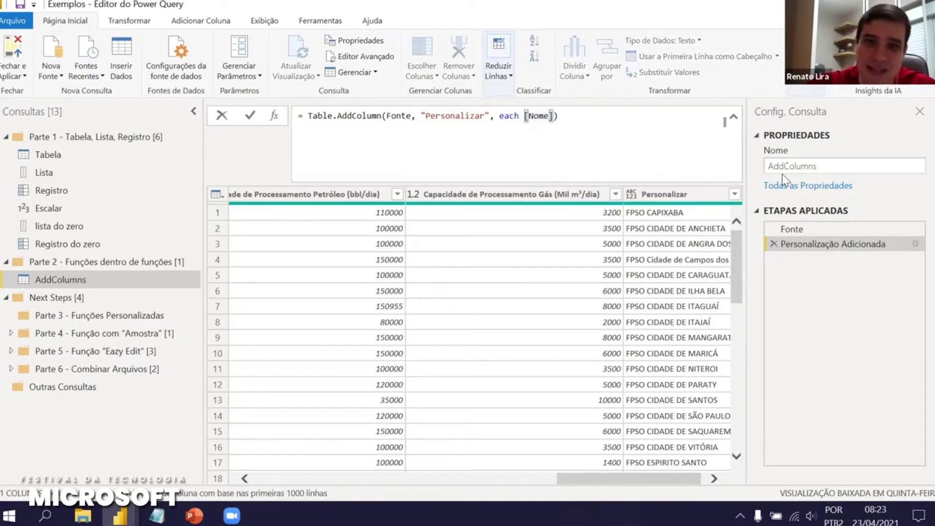
pyautogui.click(578, 123)
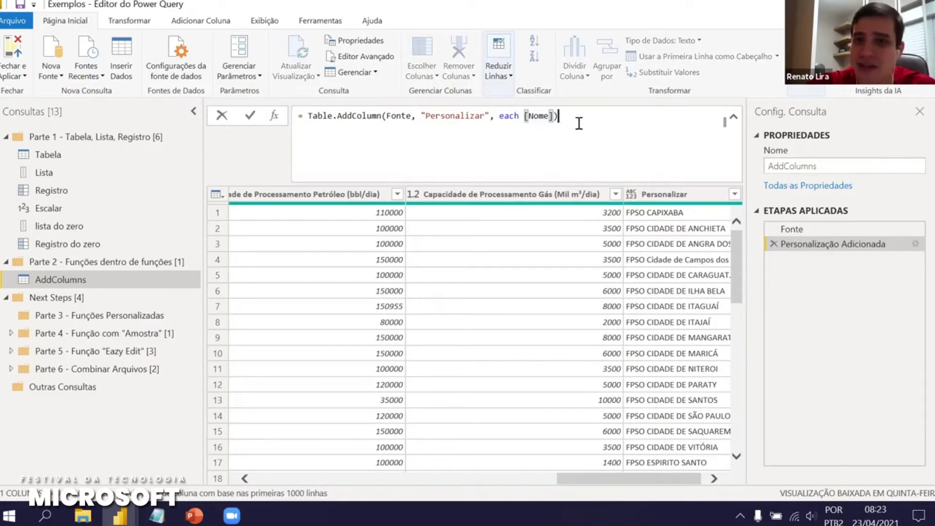
pyautogui.press('Return')
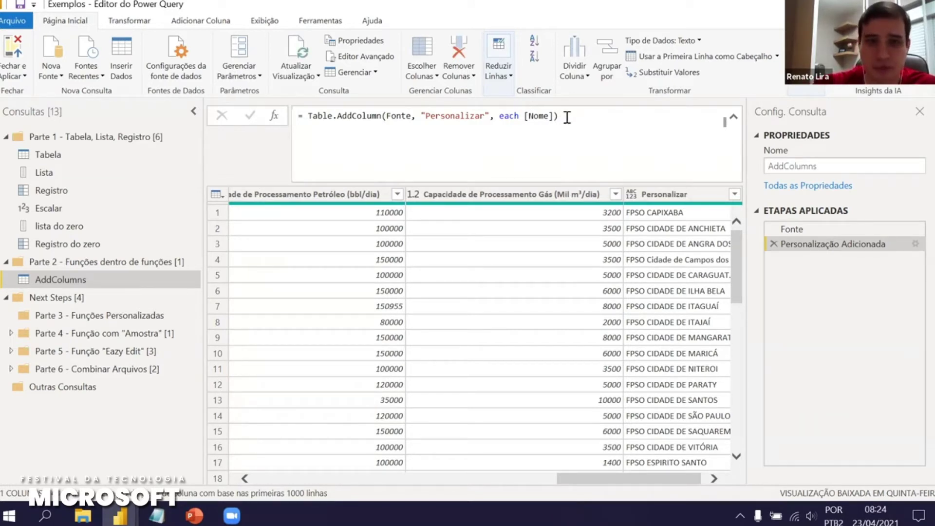
pyautogui.click(567, 117)
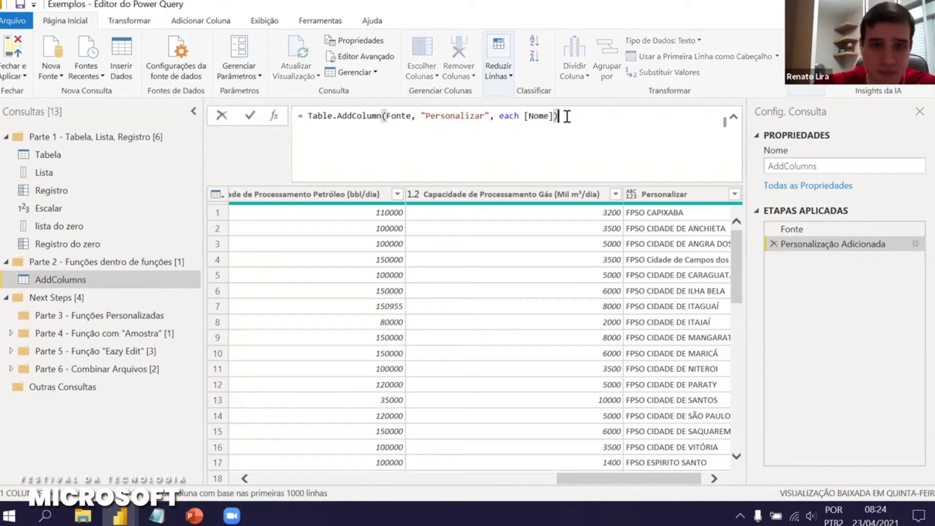
pyautogui.doubleClick(503, 115)
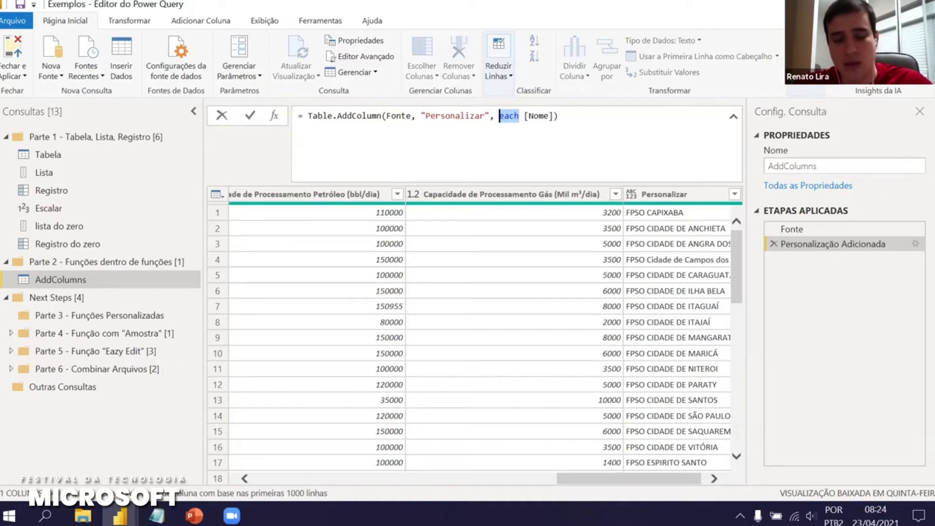
# Rewrite the column formula as the explicit function (x) => x[Nome]
pyautogui.click(921, 126)
pyautogui.click(527, 116)
pyautogui.press('BackSpace')
pyautogui.press('BackSpace')
pyautogui.press('BackSpace')
pyautogui.press('BackSpace')
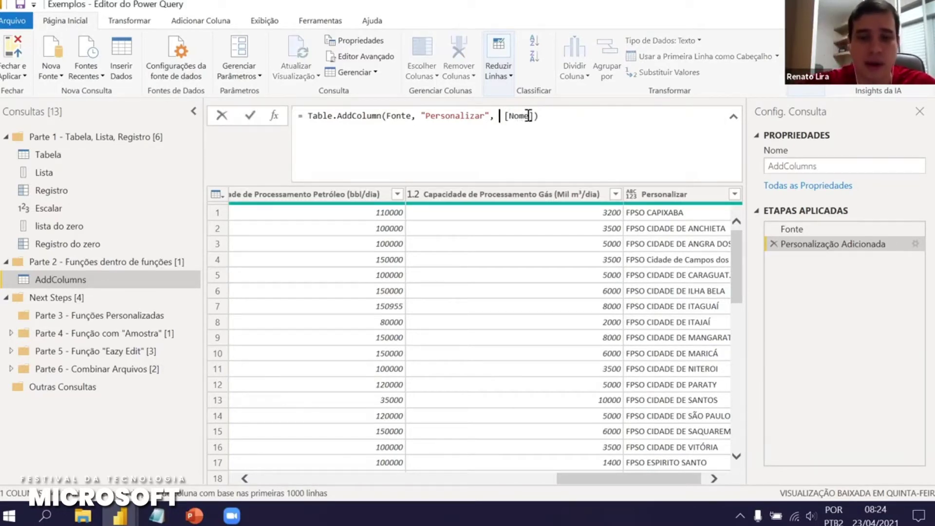
pyautogui.write('(x)')
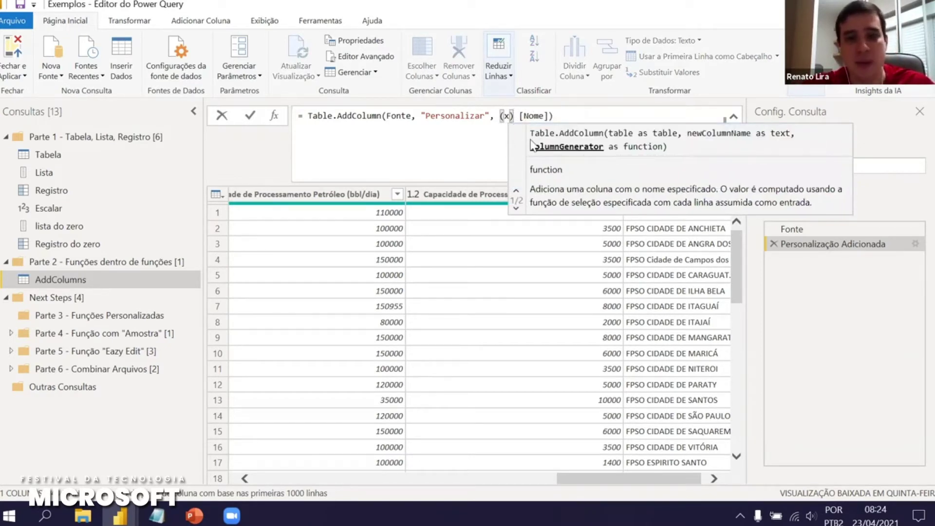
pyautogui.write('=>')
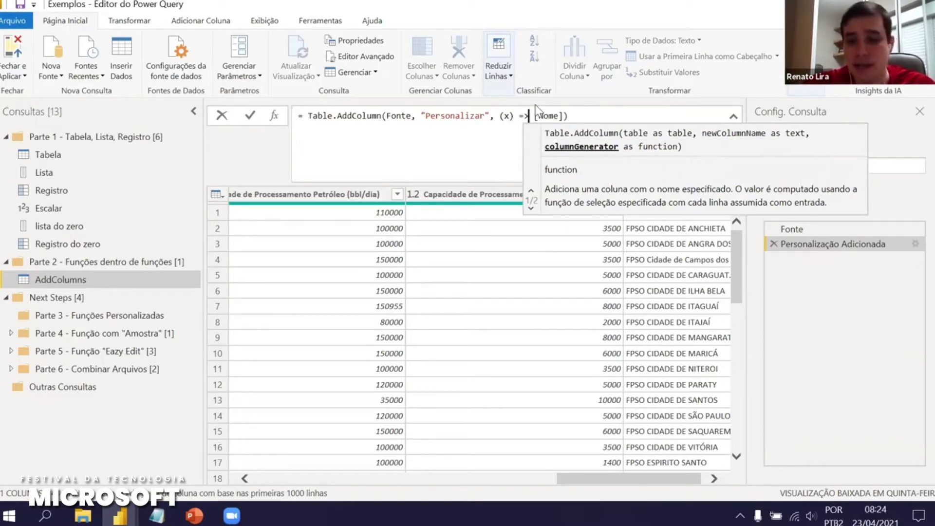
pyautogui.click(534, 116)
pyautogui.write('x')
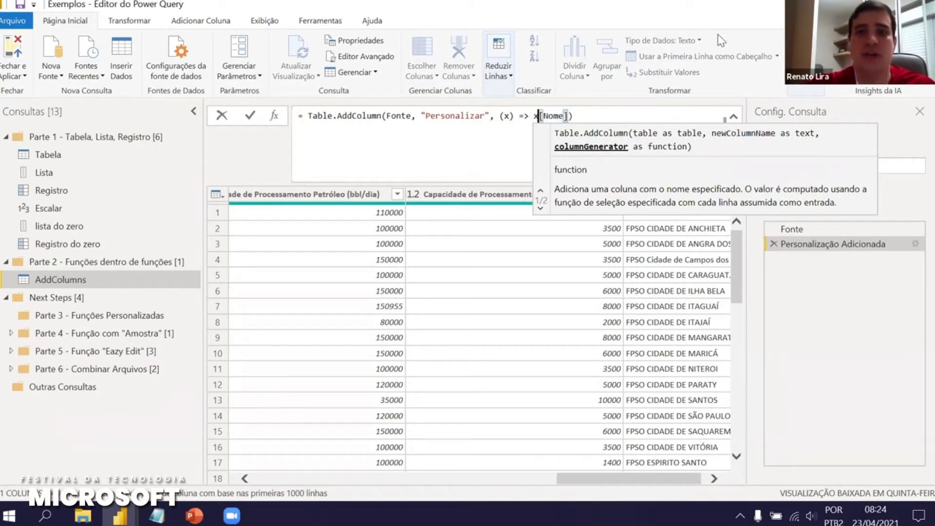
pyautogui.click(250, 116)
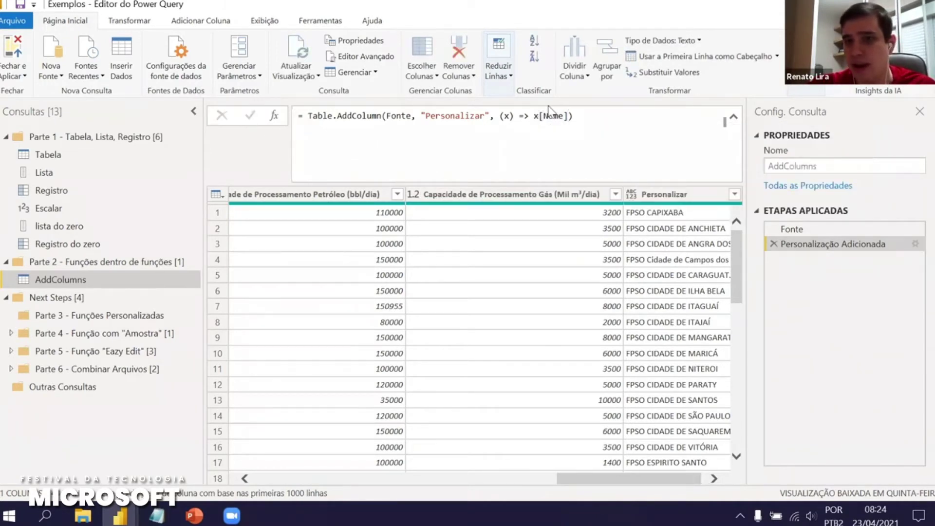
# Remove [Nome] so the formula becomes (x) => x
pyautogui.click(539, 116)
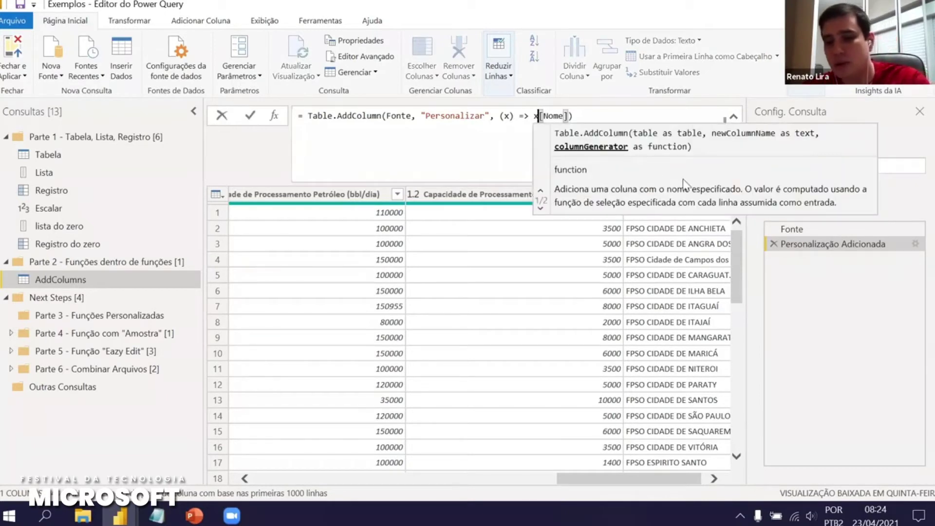
pyautogui.press('Delete')
pyautogui.press('Delete')
pyautogui.press('Delete')
pyautogui.press('Delete')
pyautogui.press('Delete')
pyautogui.press('Delete')
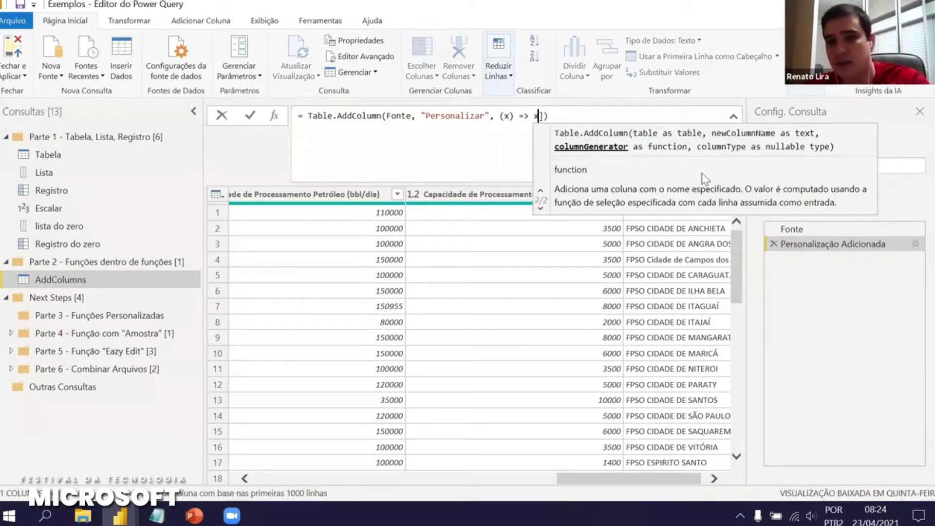
pyautogui.click(539, 117)
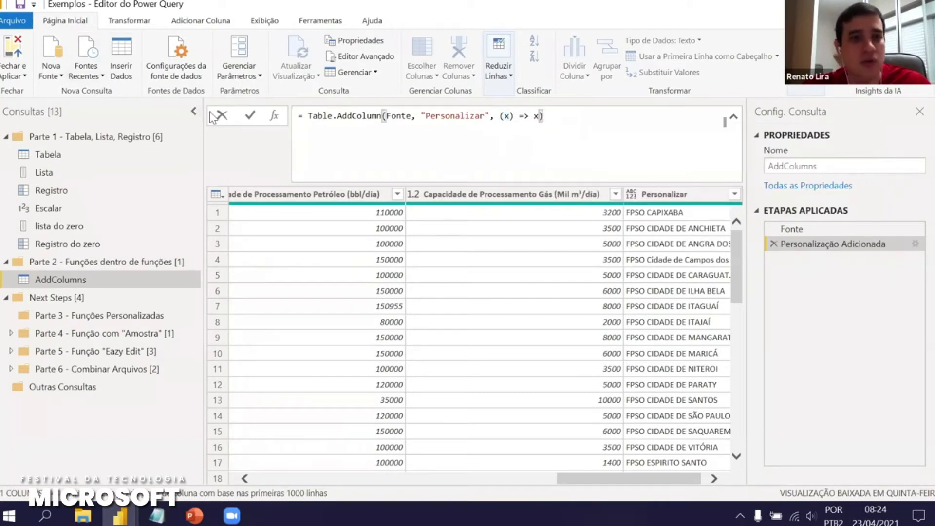
pyautogui.click(250, 115)
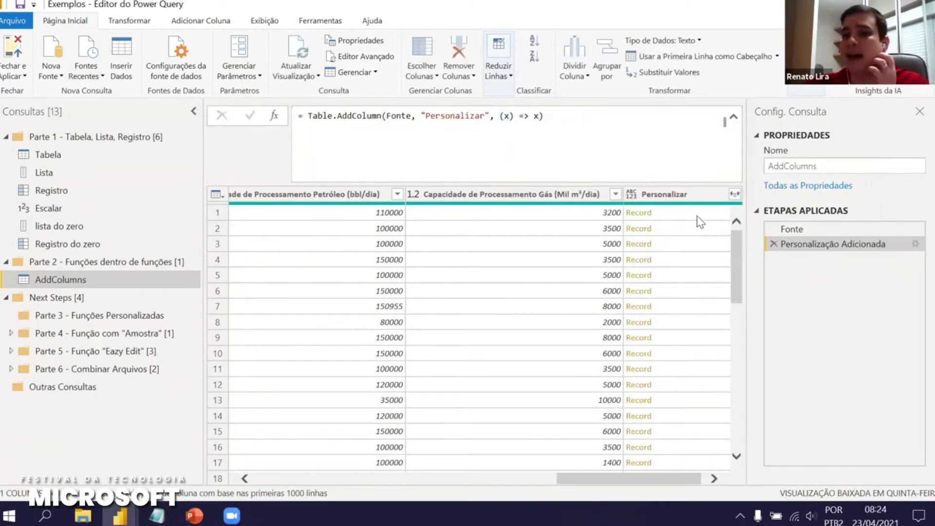
# Preview row 1's Record and rewrite the formula from (x) => x to each _
pyautogui.click(697, 215)
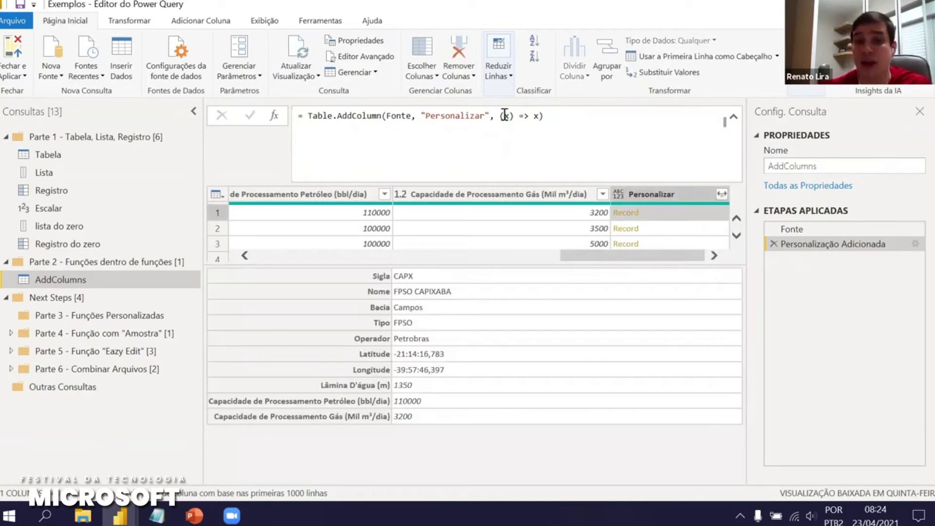
pyautogui.moveTo(498, 117); pyautogui.dragTo(540, 117)
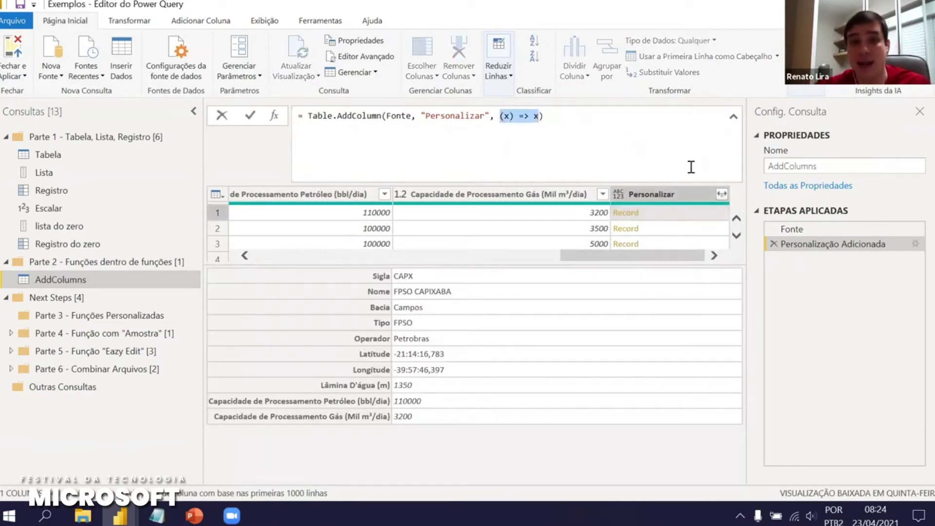
pyautogui.write('each _')
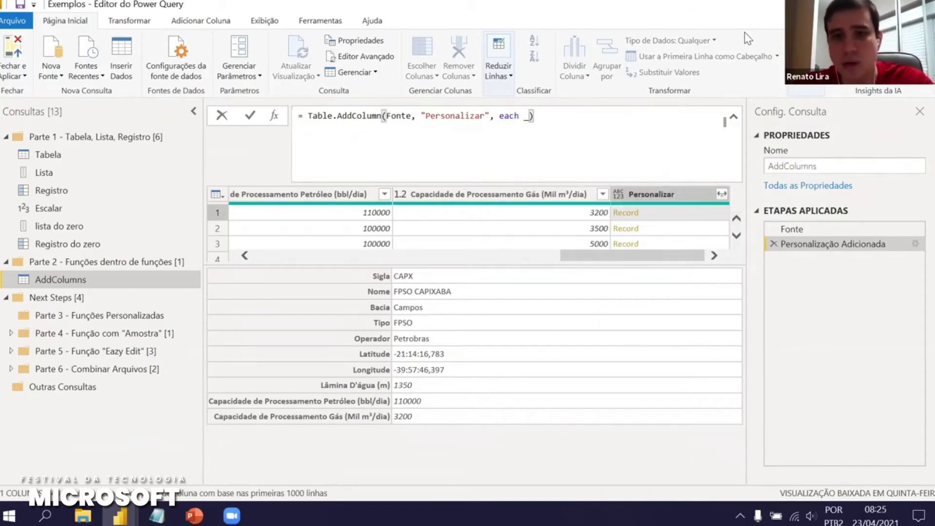
pyautogui.press('Return')
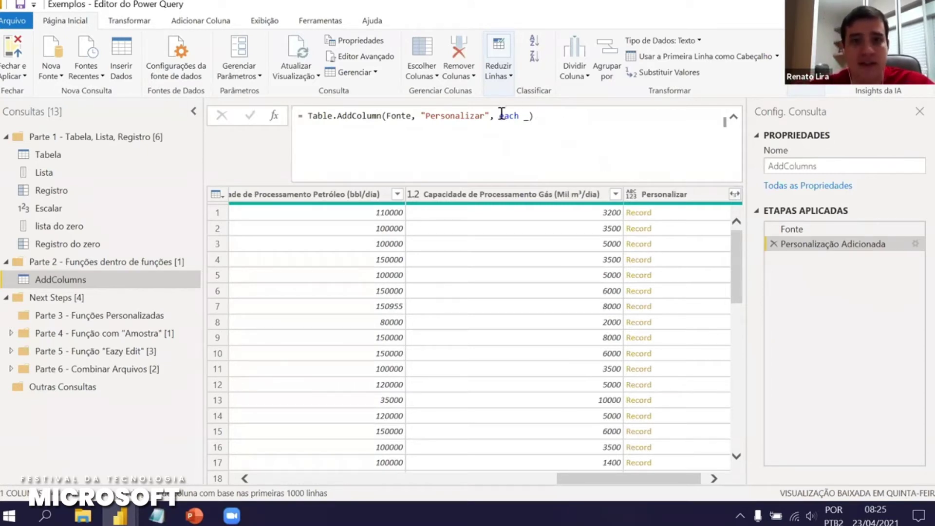
# Highlight AddColumn and the underscore in the formula, leaving it unchanged
pyautogui.click(531, 118)
pyautogui.doubleClick(356, 119)
pyautogui.doubleClick(526, 119)
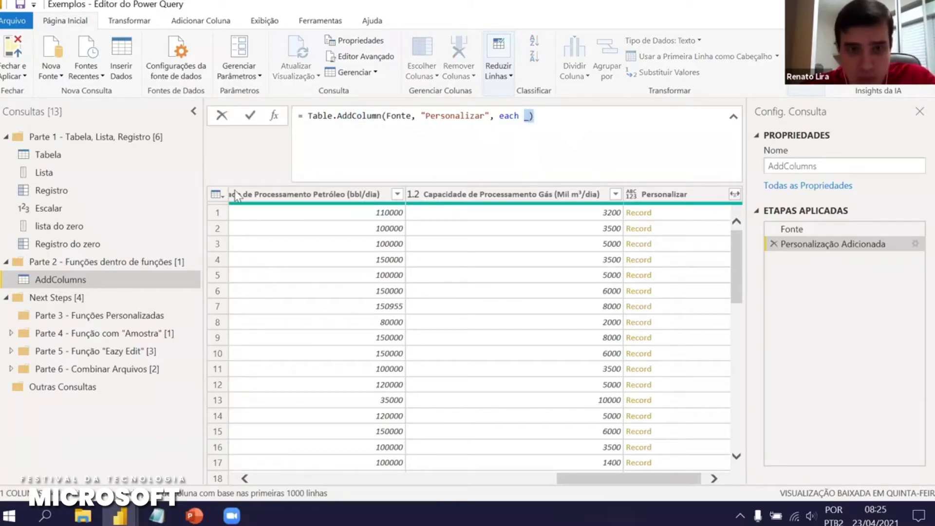
pyautogui.press('Escape')
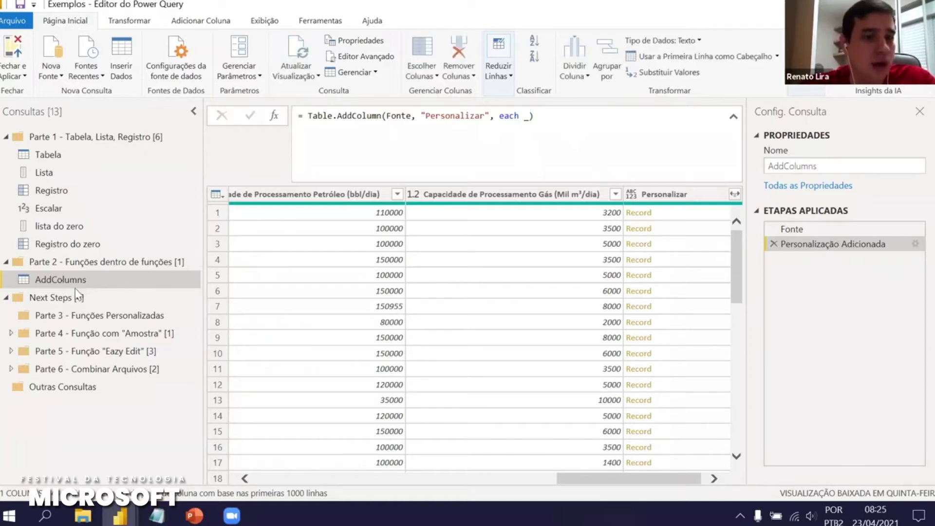
# Duplicate AddColumns as Group and delete its custom column step, leaving only Fonte
pyautogui.rightClick(62, 279)
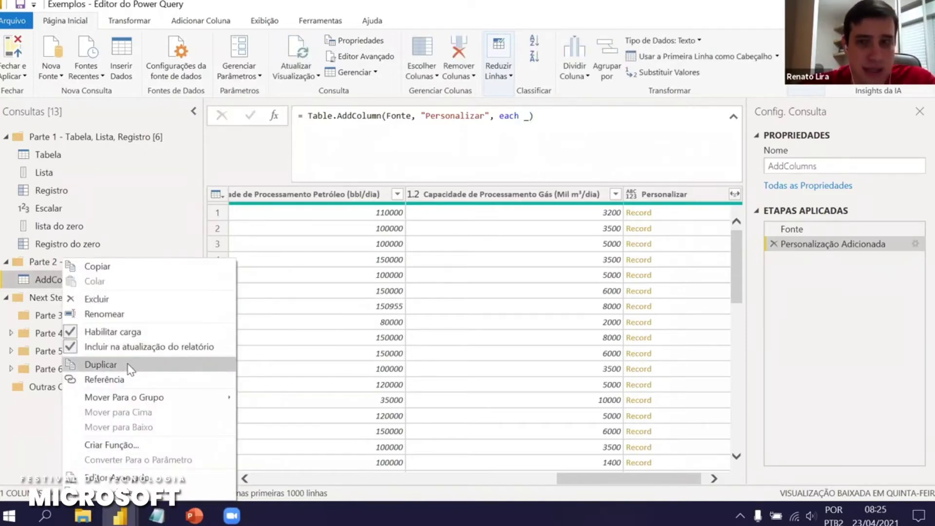
pyautogui.click(129, 369)
pyautogui.moveTo(841, 166); pyautogui.dragTo(774, 185)
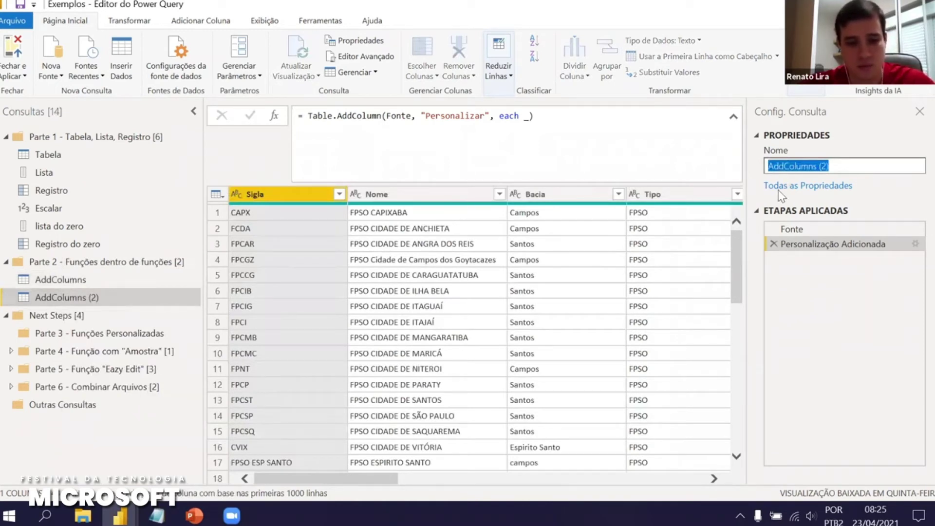
pyautogui.write('Group')
pyautogui.press('Return')
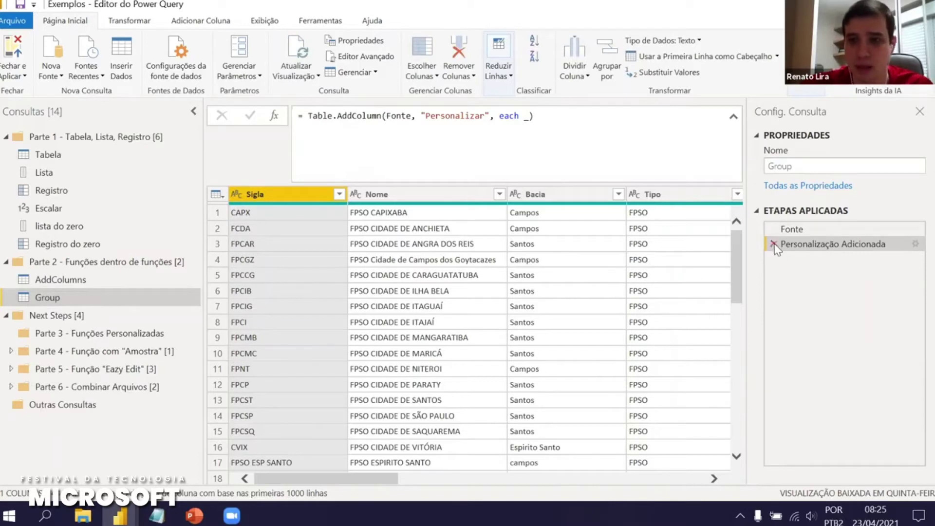
pyautogui.click(773, 244)
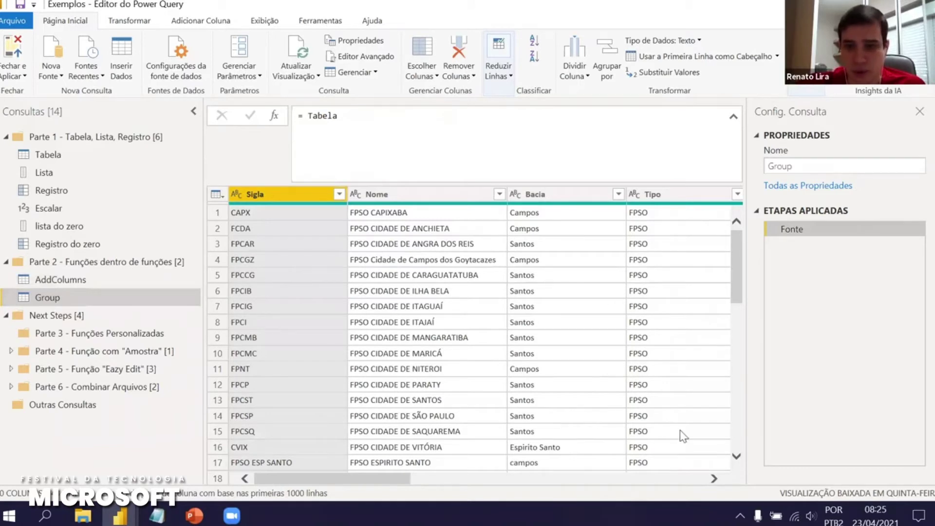
# Open Agrupar por on the Group query's Tipo column
pyautogui.click(713, 479)
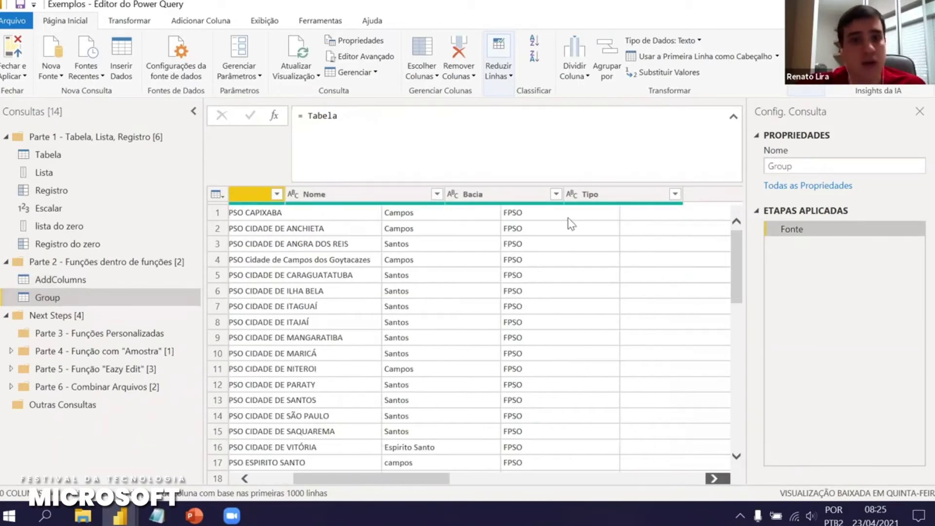
pyautogui.click(540, 197)
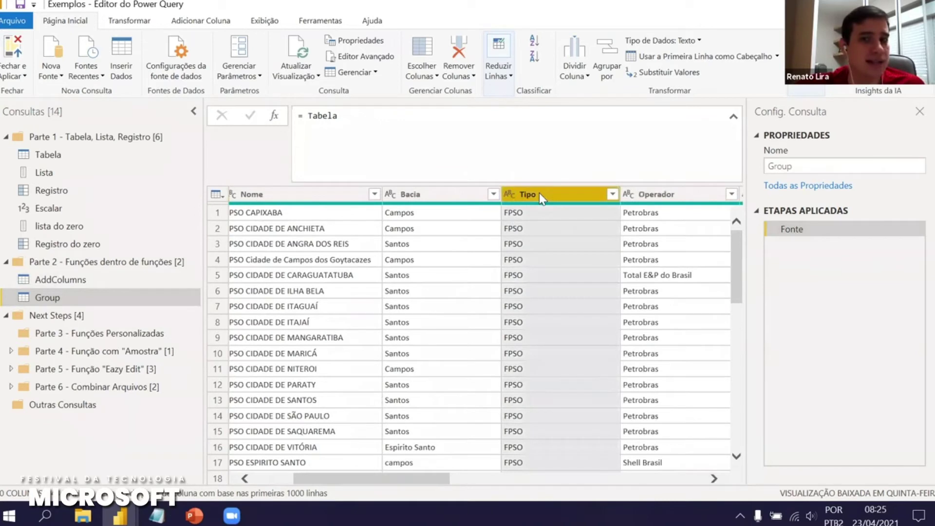
pyautogui.rightClick(539, 193)
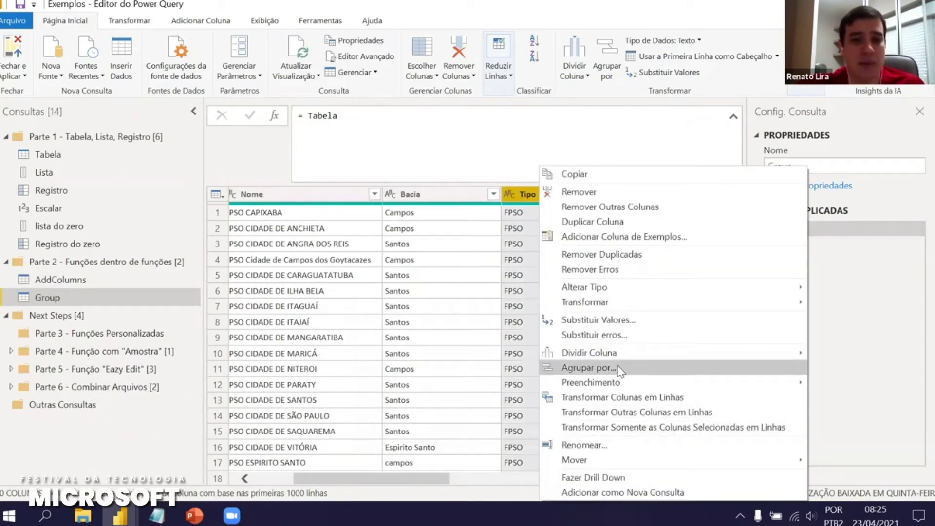
pyautogui.click(615, 368)
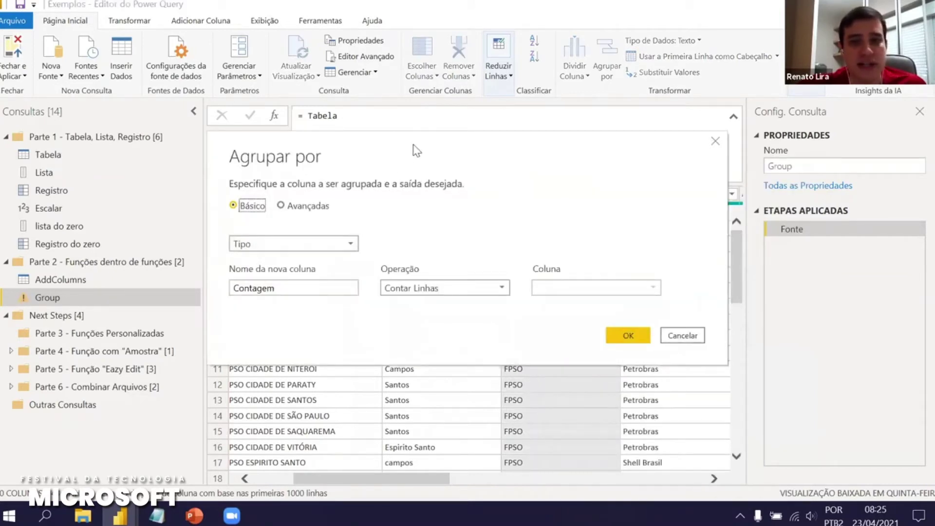
# Group by Tipo in advanced mode, adding a Tudo aggregation with Todas as Linhas alongside Contagem
pyautogui.moveTo(415, 150); pyautogui.dragTo(263, 94)
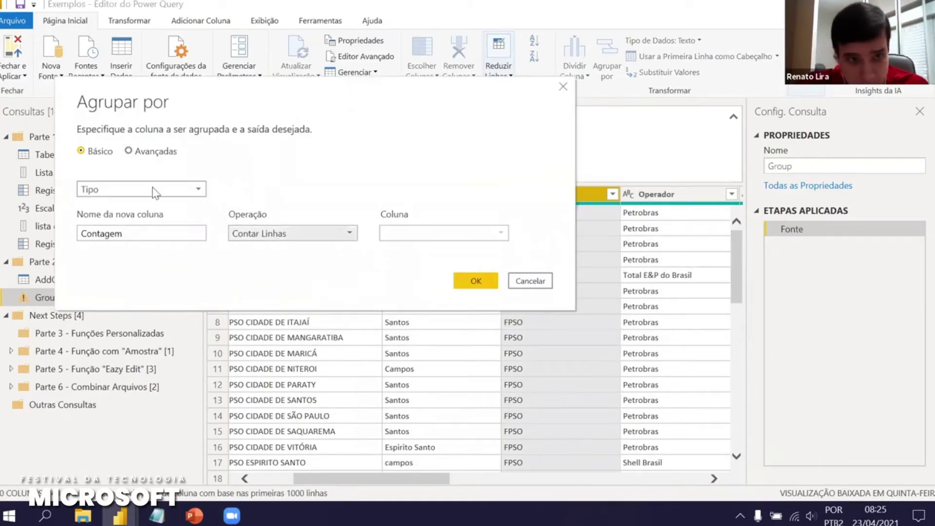
pyautogui.click(264, 234)
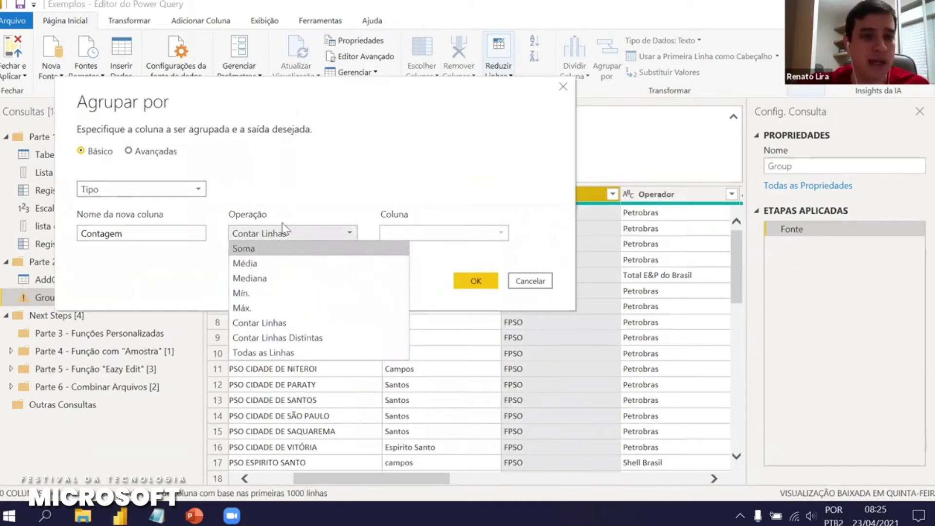
pyautogui.click(135, 169)
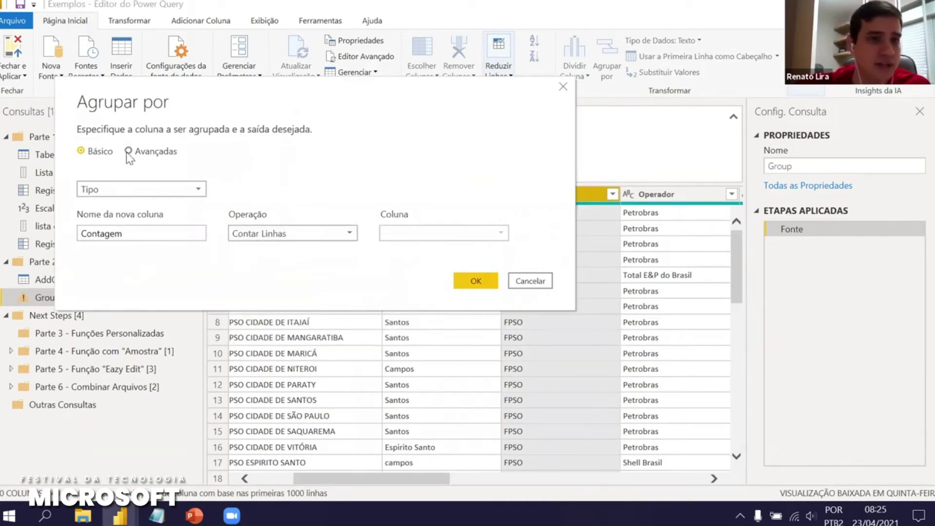
pyautogui.click(129, 152)
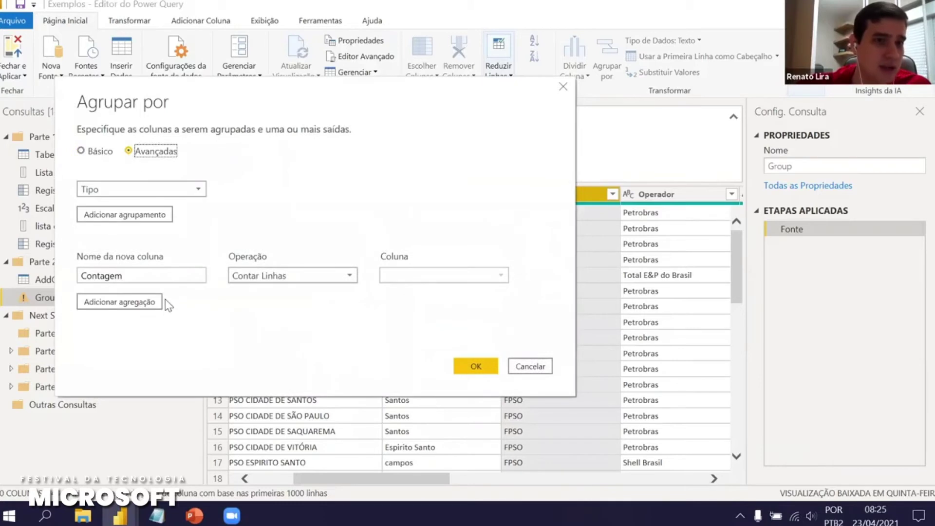
pyautogui.click(141, 304)
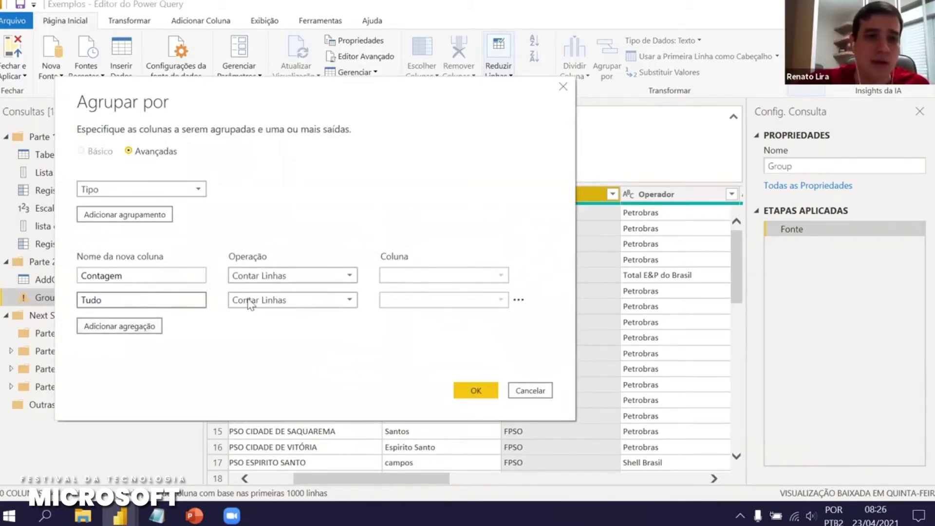
pyautogui.click(274, 300)
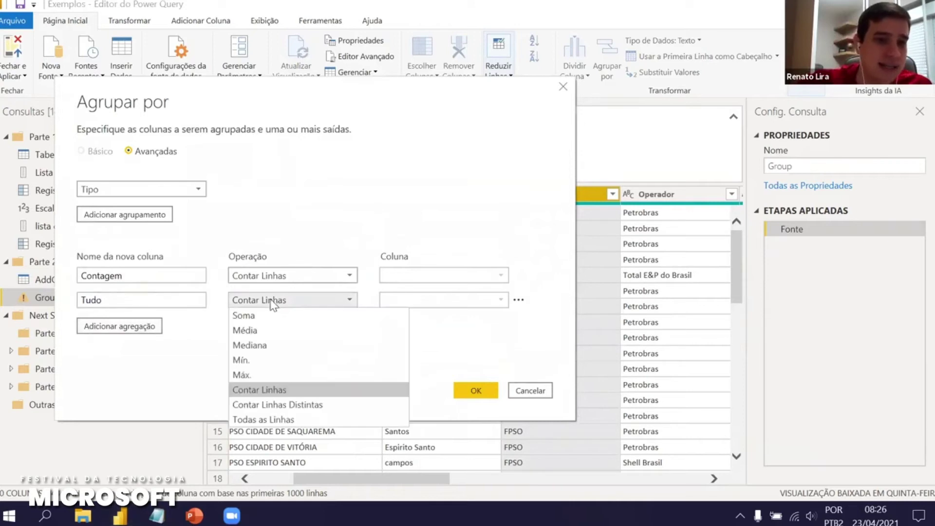
pyautogui.click(295, 419)
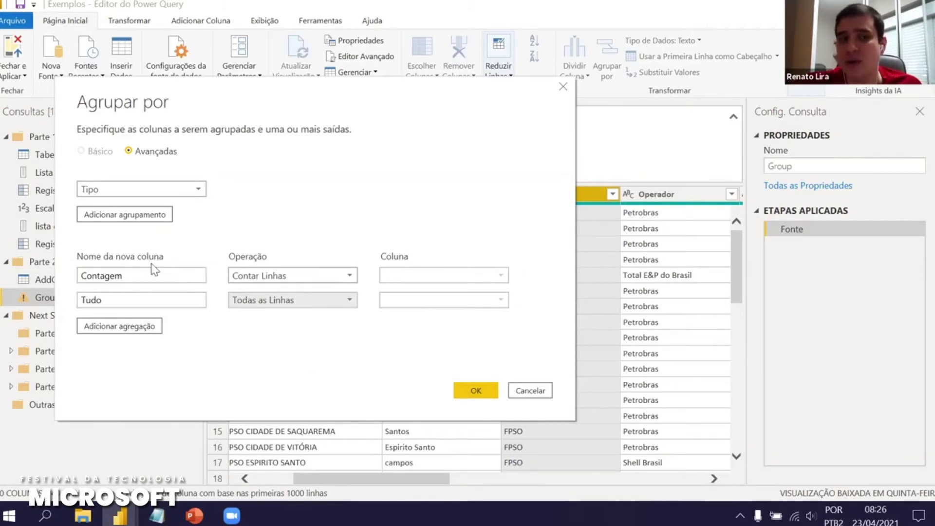
pyautogui.click(468, 393)
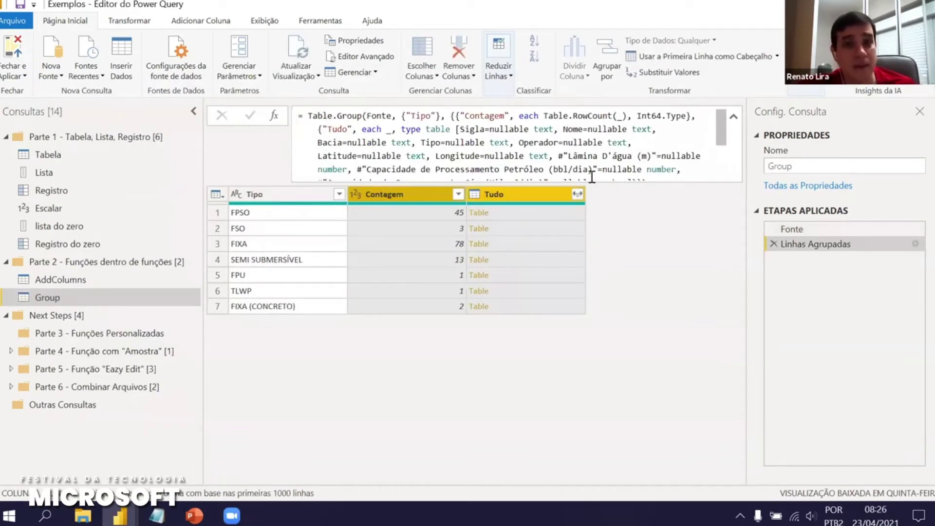
# Trim Tudo's column type down to plain 'type table' and preview the FPSO group's rows
pyautogui.click(456, 131)
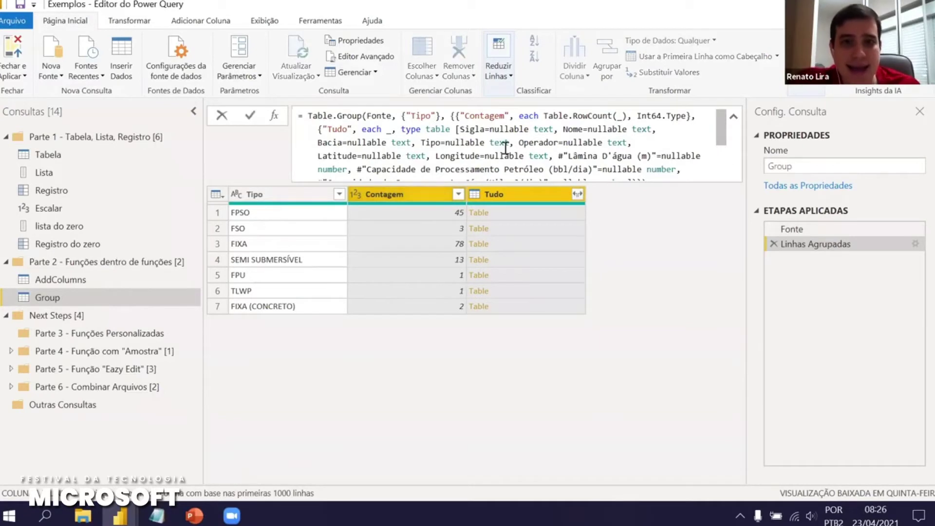
pyautogui.hotkey('ctrl', 'shift', 'End')
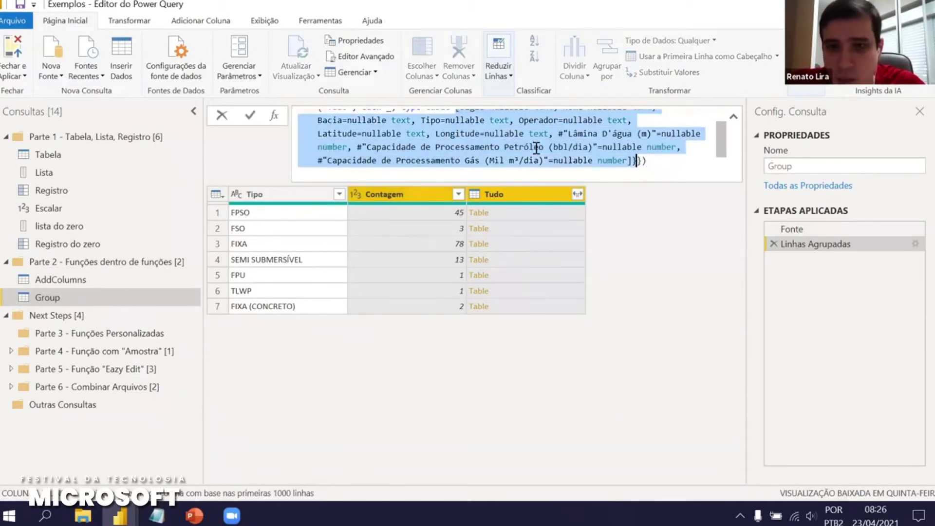
pyautogui.press('Delete')
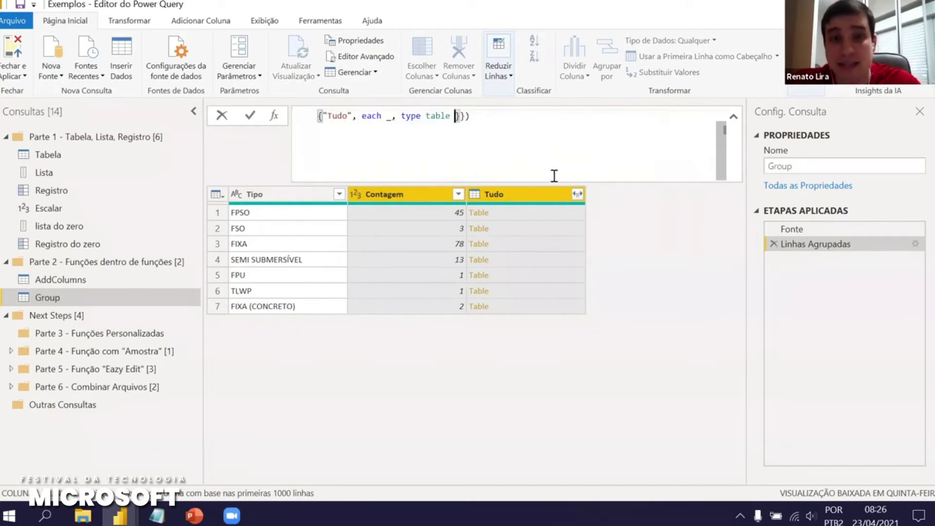
pyautogui.press('Return')
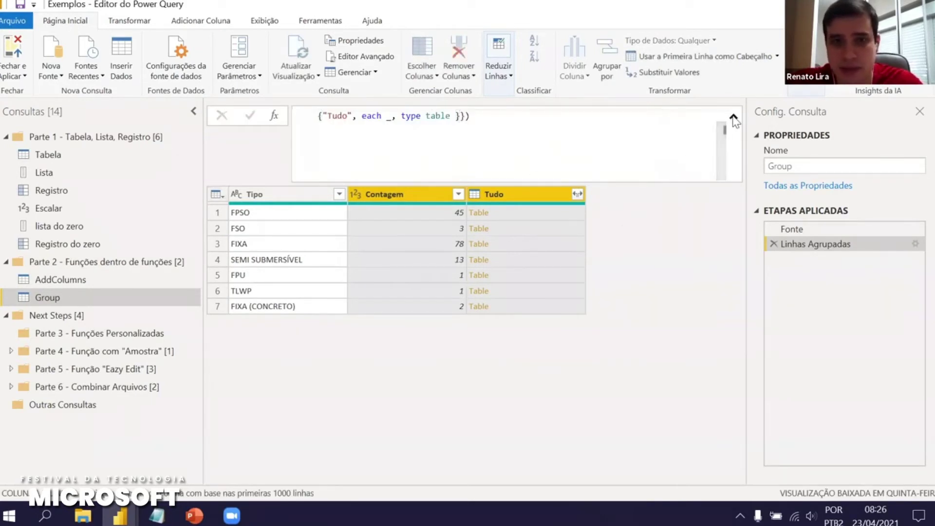
pyautogui.click(532, 127)
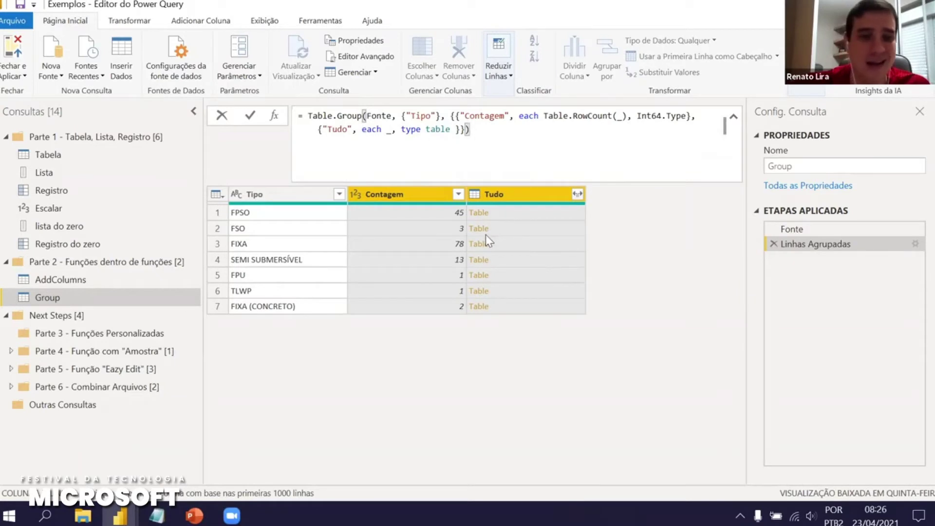
pyautogui.click(508, 212)
pyautogui.click(509, 211)
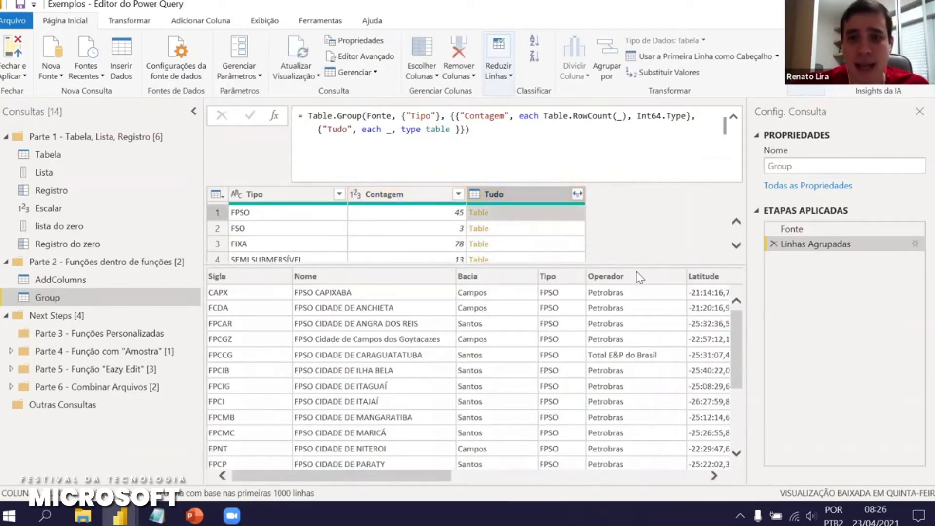
pyautogui.moveTo(635, 269); pyautogui.dragTo(649, 305)
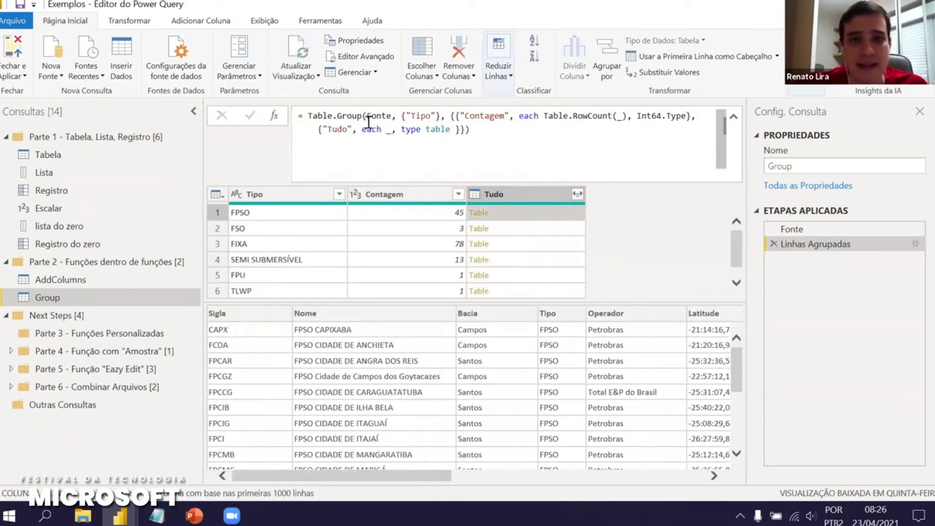
# Break the Table.Group formula onto three lines after 'Table.Group(' and '{"Tipo"},'
pyautogui.click(368, 121)
pyautogui.hotkey('shift', 'Return')
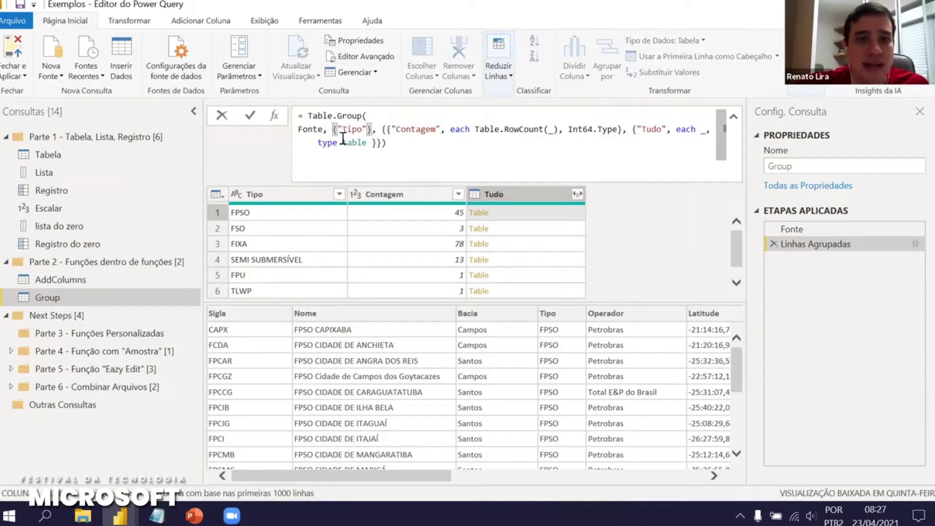
pyautogui.click(377, 130)
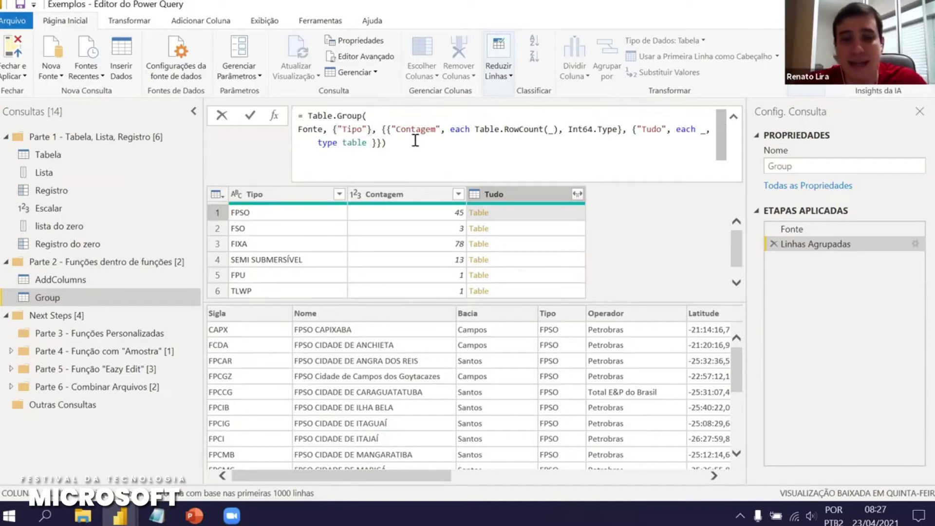
pyautogui.hotkey('shift', 'Return')
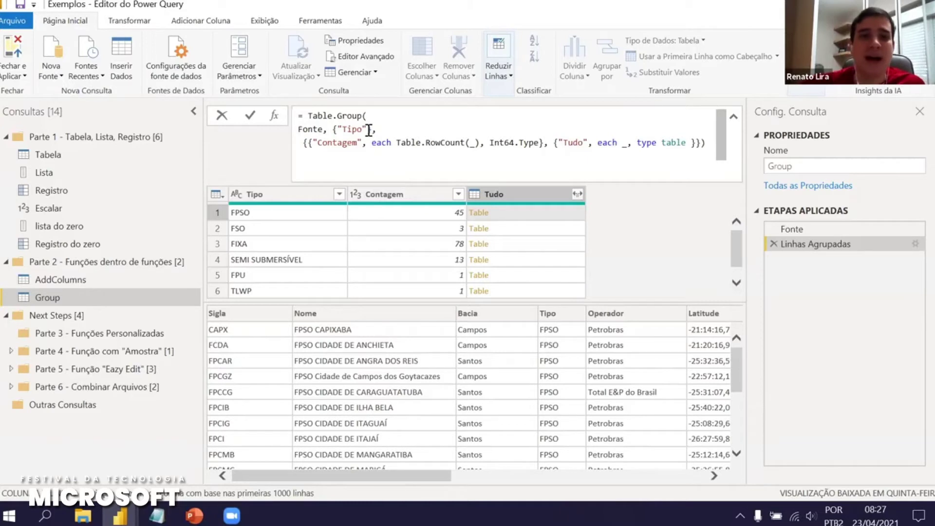
pyautogui.click(370, 130)
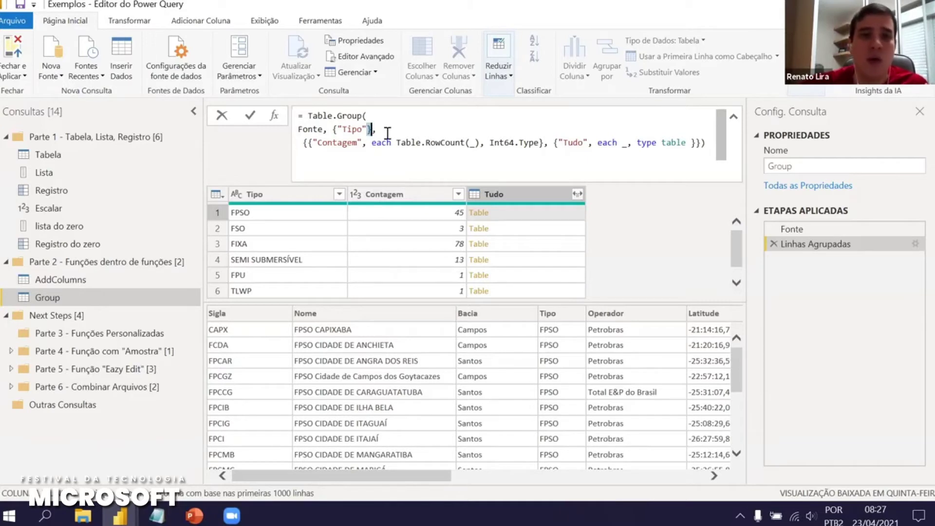
pyautogui.write(', "Bacia')
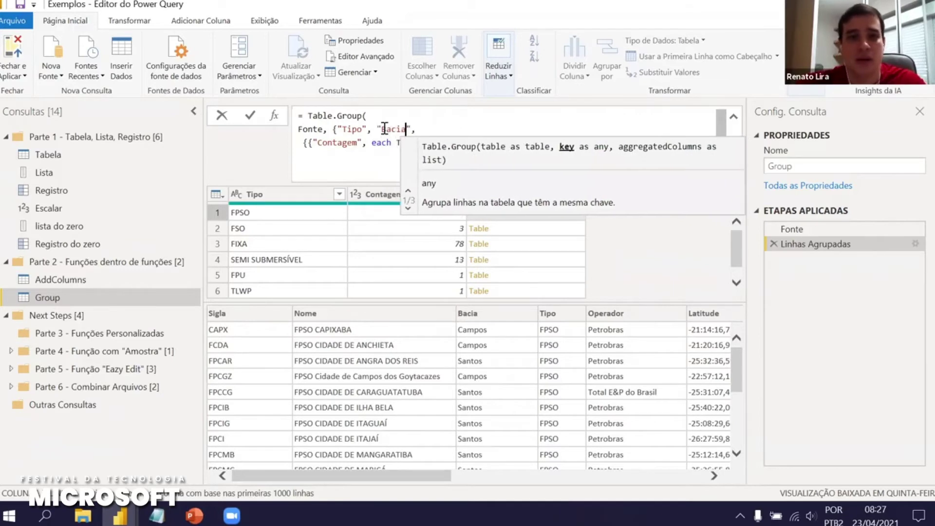
pyautogui.click(435, 124)
pyautogui.write('}')
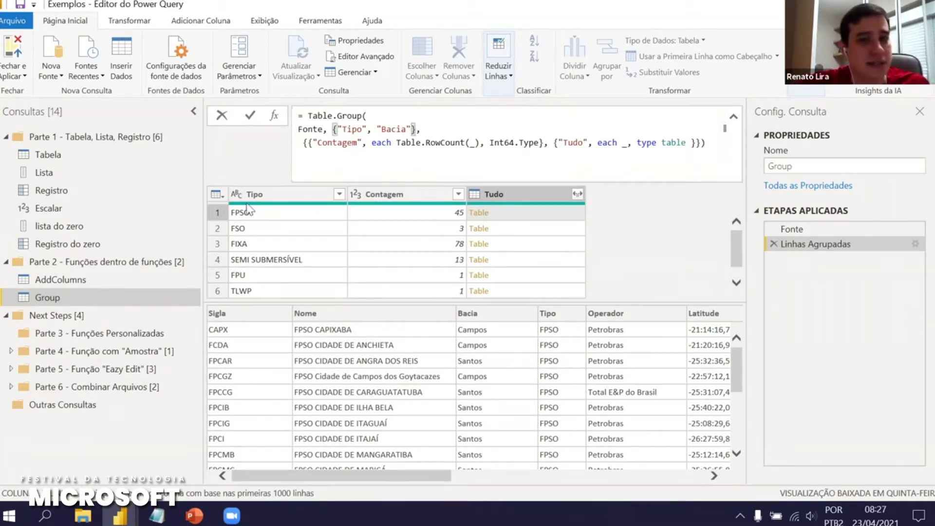
pyautogui.click(246, 115)
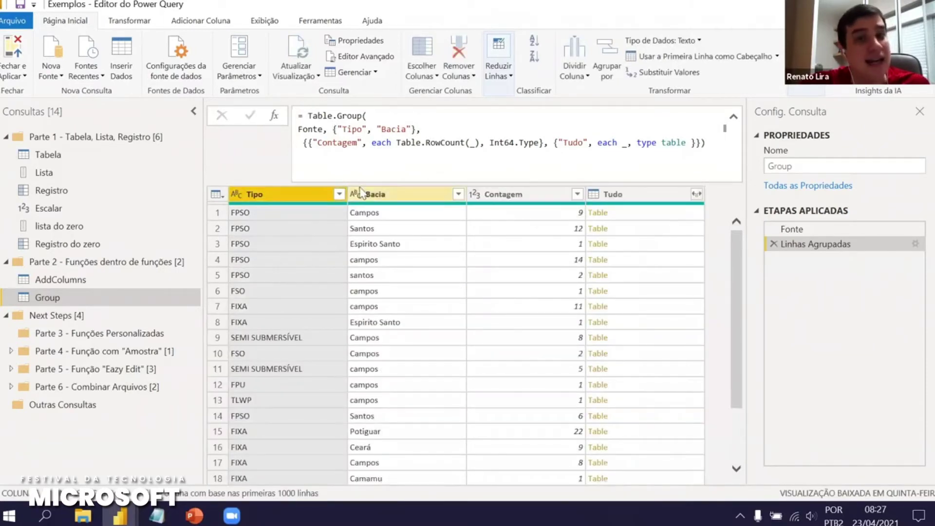
pyautogui.moveTo(308, 143); pyautogui.dragTo(543, 143)
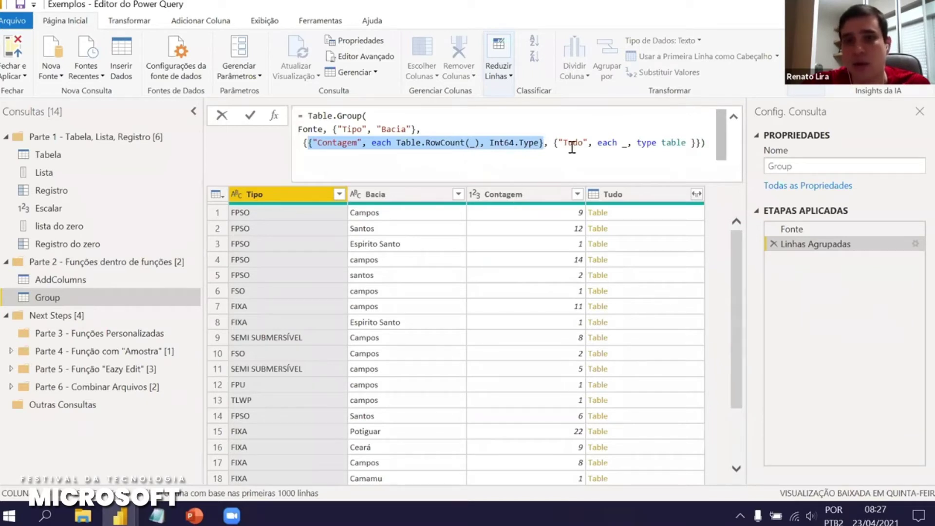
pyautogui.click(572, 144)
pyautogui.moveTo(558, 142); pyautogui.dragTo(690, 143)
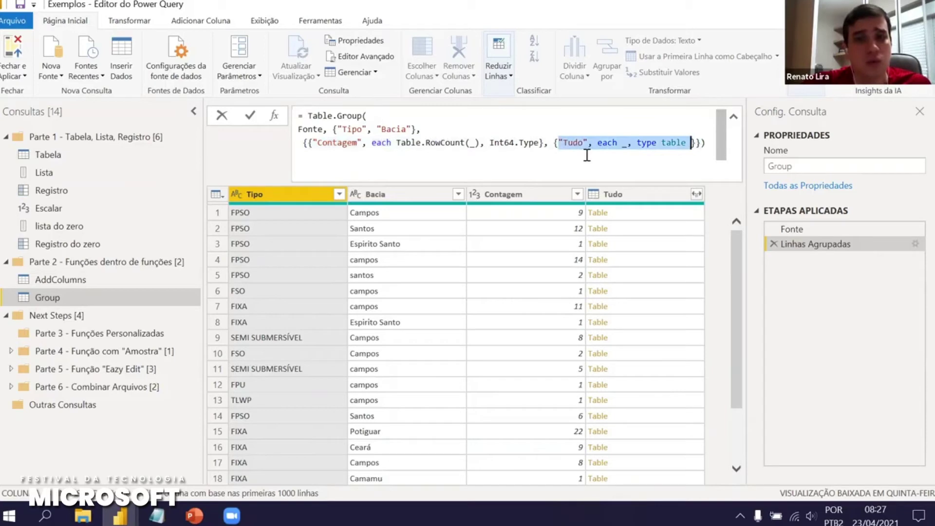
pyautogui.moveTo(625, 145); pyautogui.dragTo(598, 143)
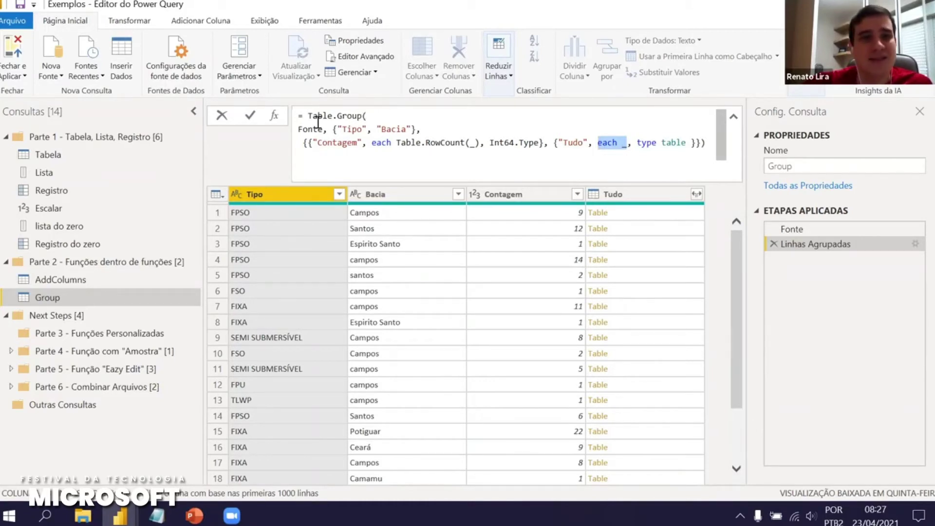
pyautogui.click(630, 213)
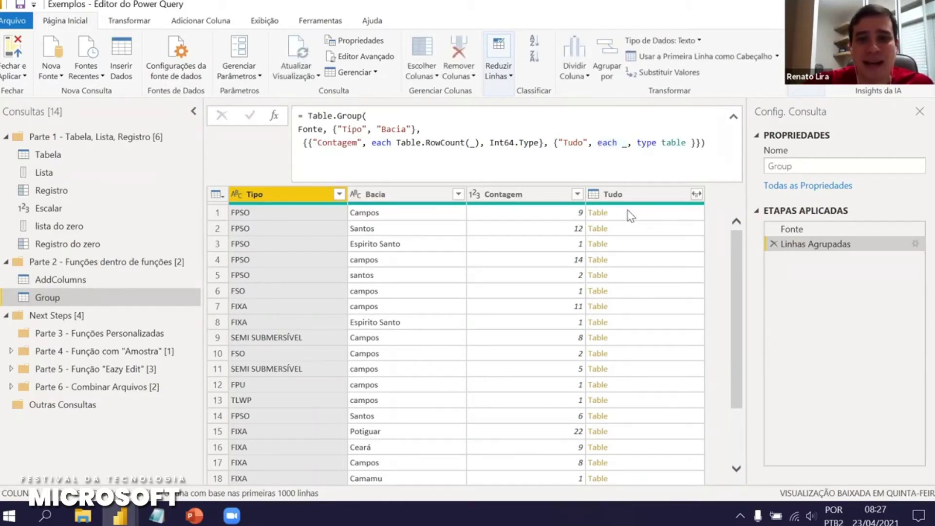
pyautogui.moveTo(619, 301); pyautogui.dragTo(618, 270)
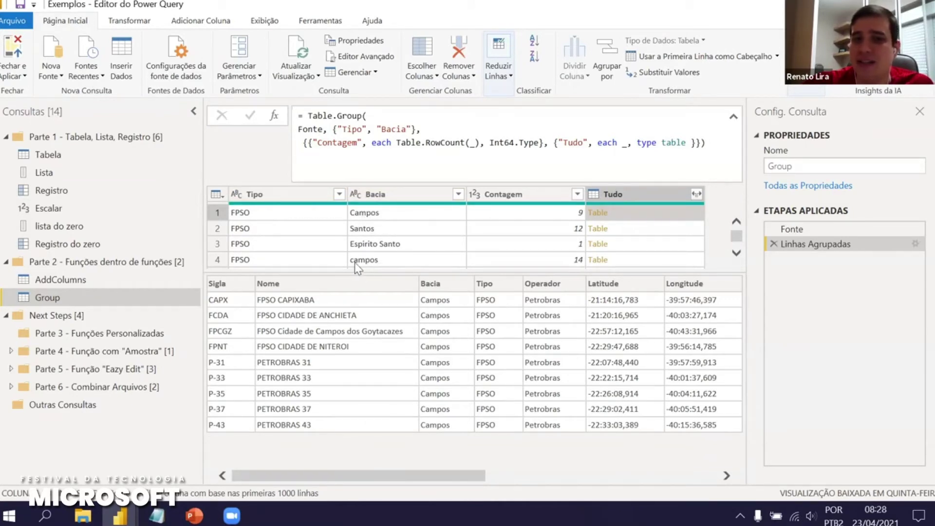
pyautogui.moveTo(363, 205)
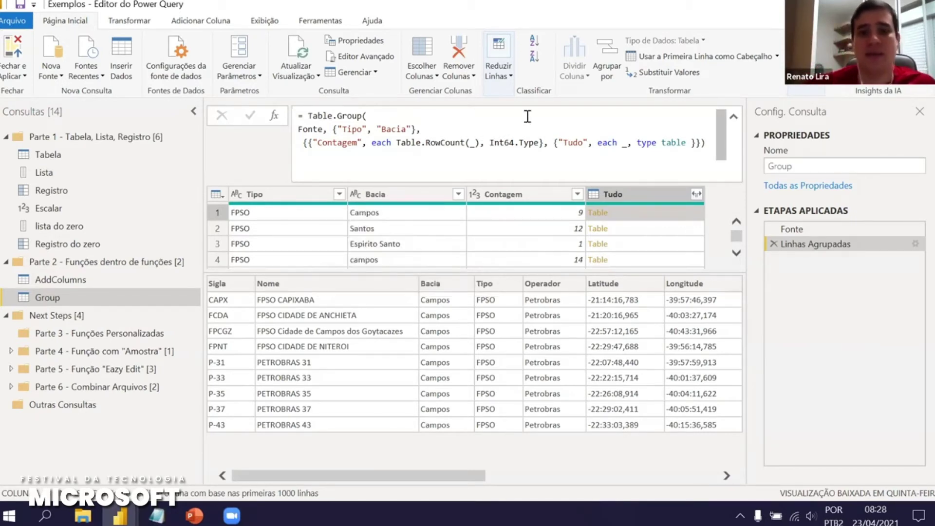
pyautogui.moveTo(369, 145); pyautogui.dragTo(468, 140)
pyautogui.click(468, 141)
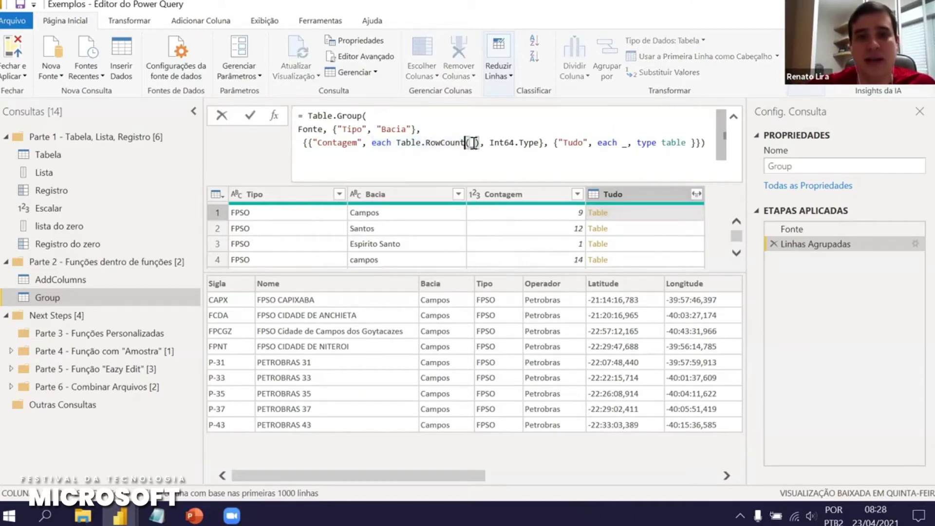
pyautogui.click(624, 143)
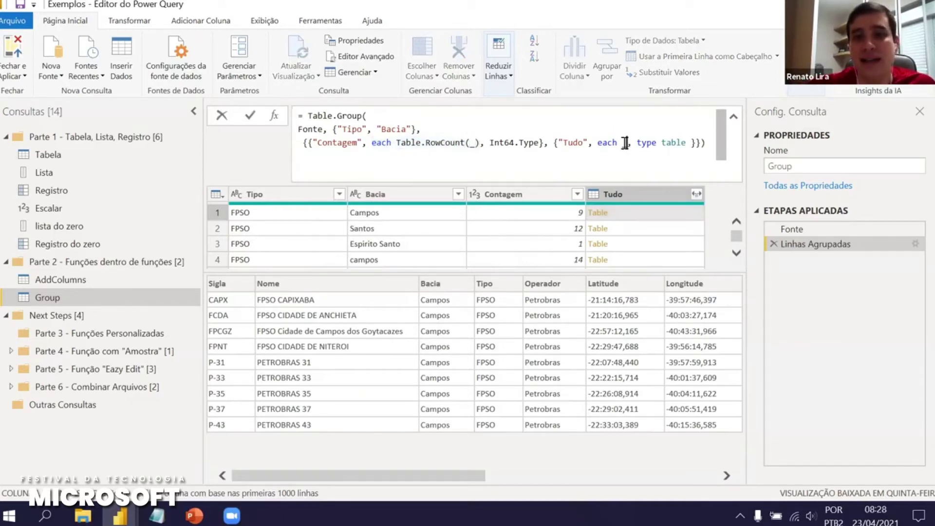
pyautogui.click(633, 211)
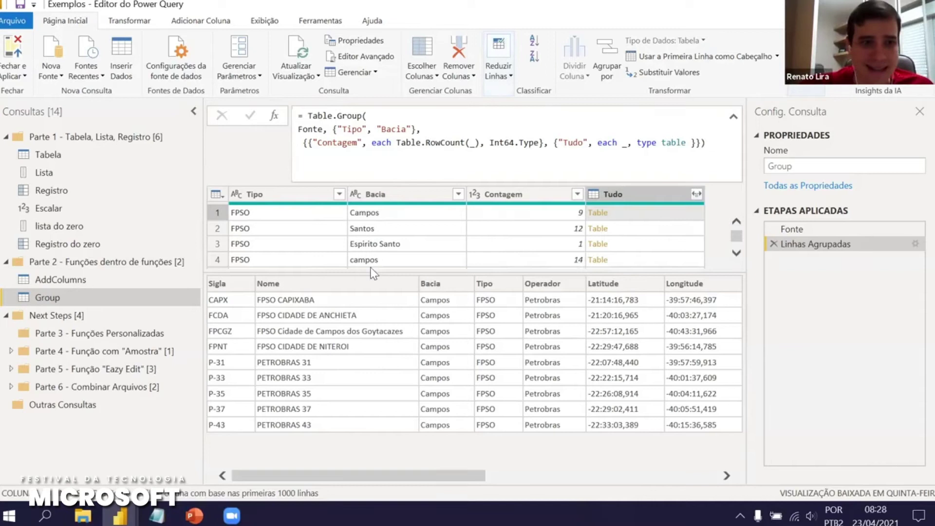
# Duplicate the Group query as Transform and delete its Linhas Agrupadas step
pyautogui.rightClick(54, 300)
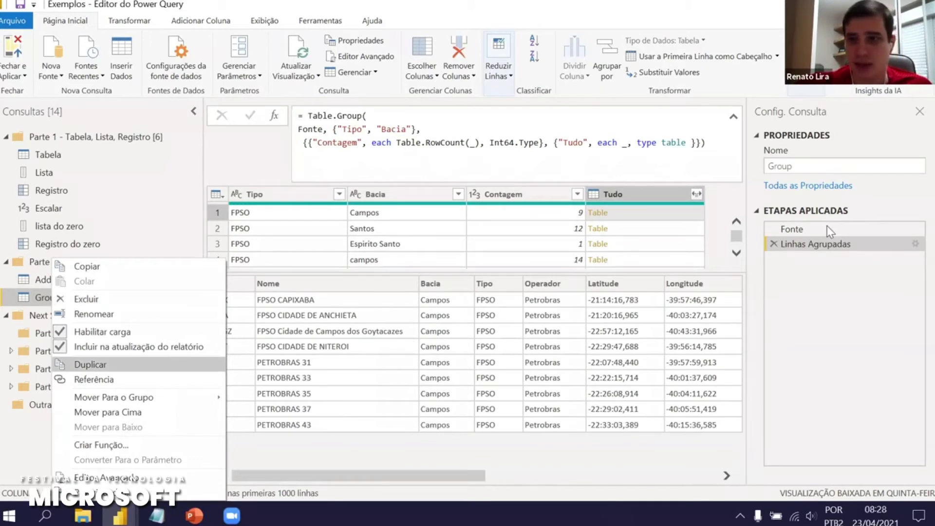
pyautogui.press('Return')
pyautogui.write('Transform')
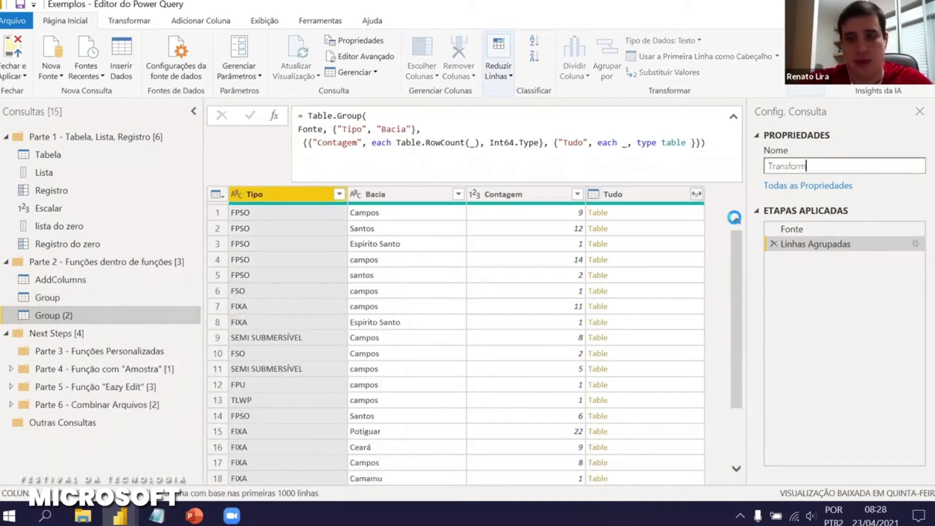
pyautogui.press('Return')
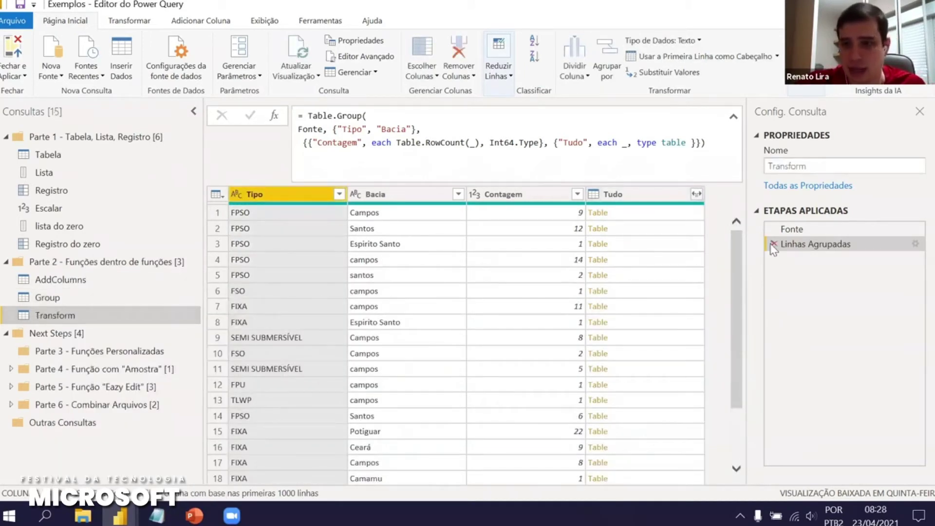
pyautogui.click(774, 245)
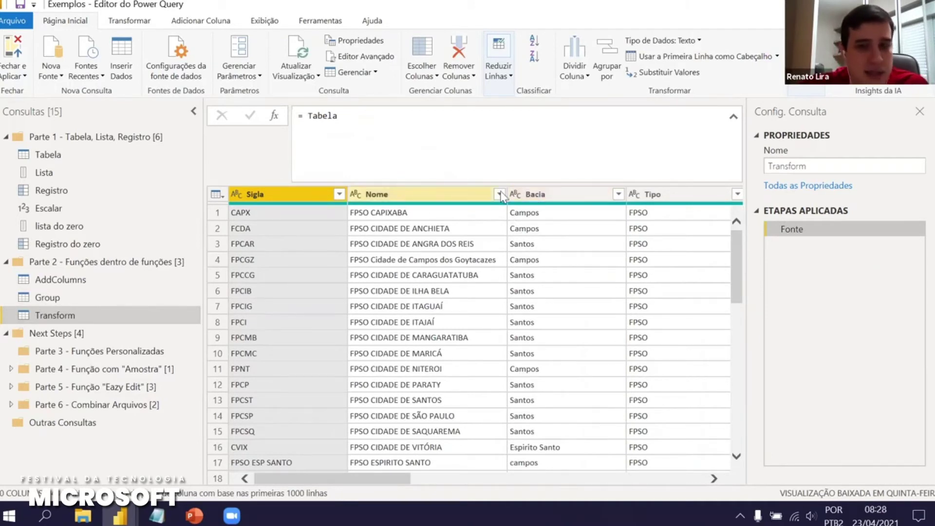
# Convert the Bacia column to uppercase with Transformar > MAIÚSCULA
pyautogui.click(535, 194)
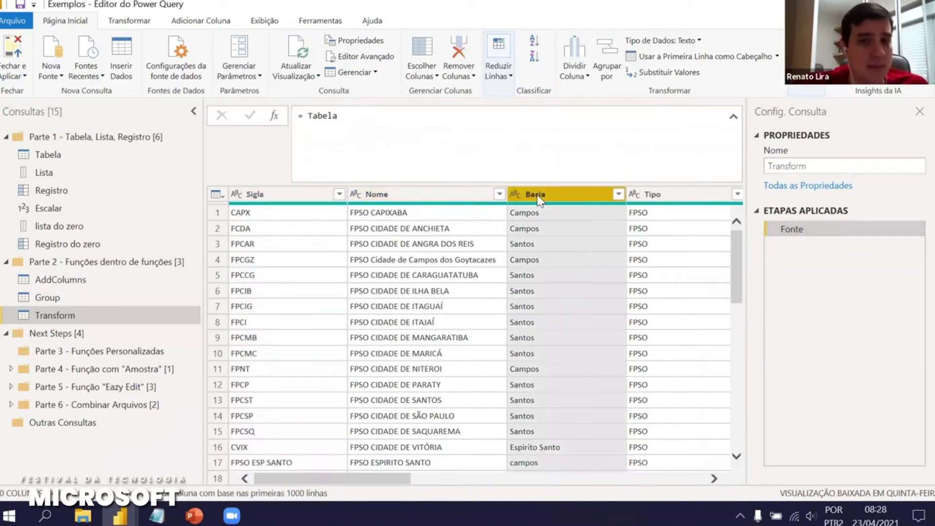
pyautogui.rightClick(539, 199)
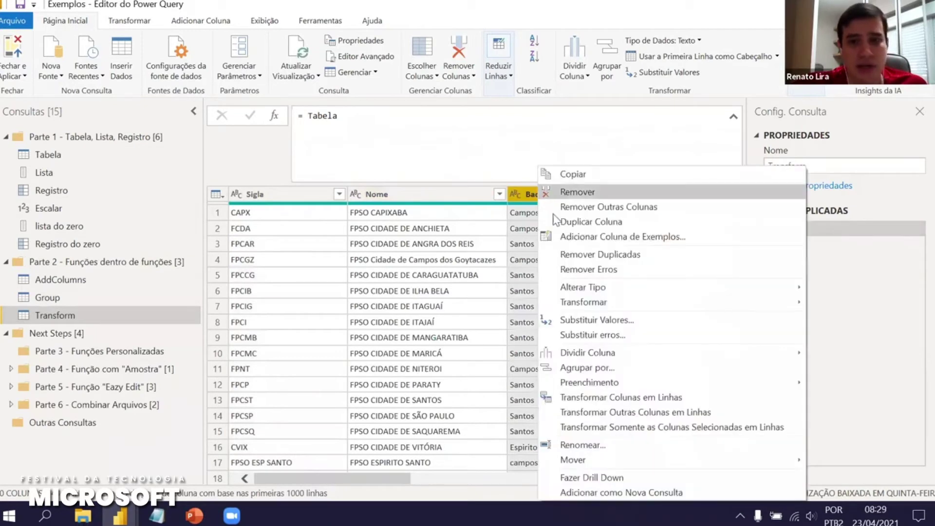
pyautogui.moveTo(642, 307)
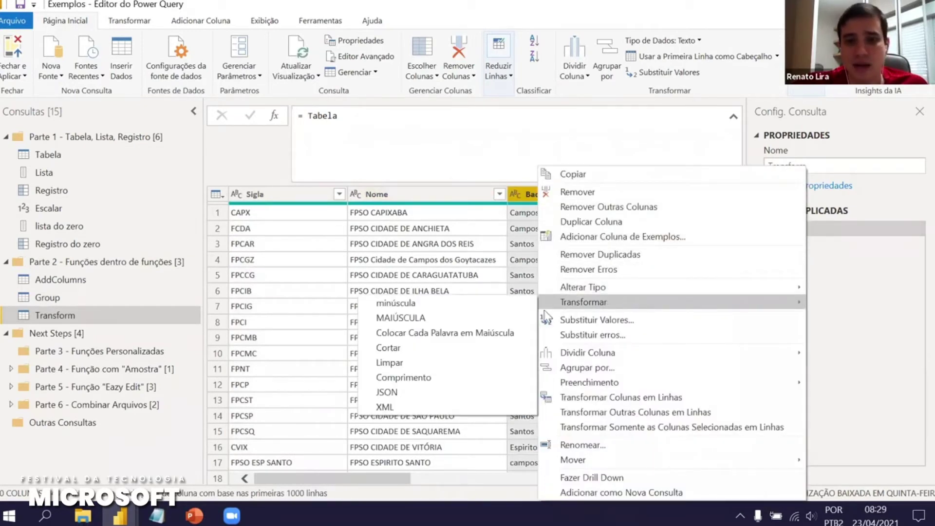
pyautogui.click(486, 317)
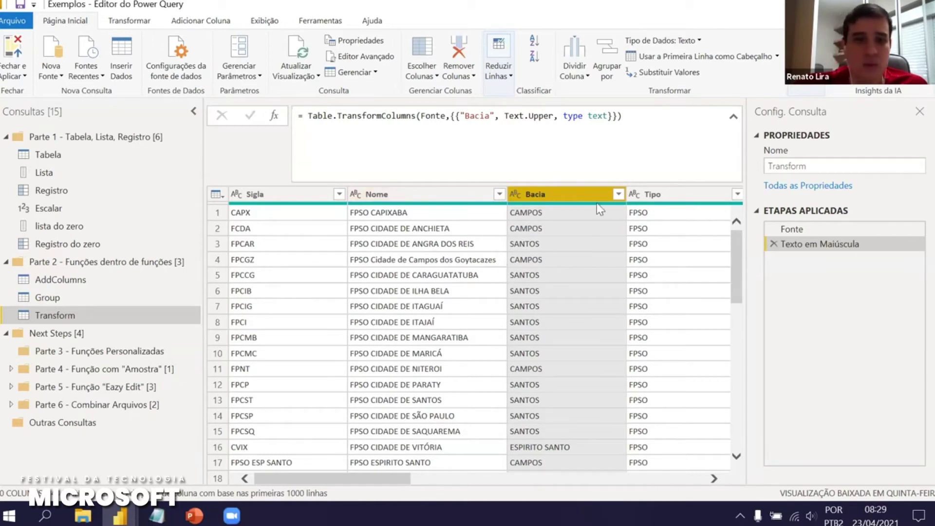
pyautogui.moveTo(597, 202)
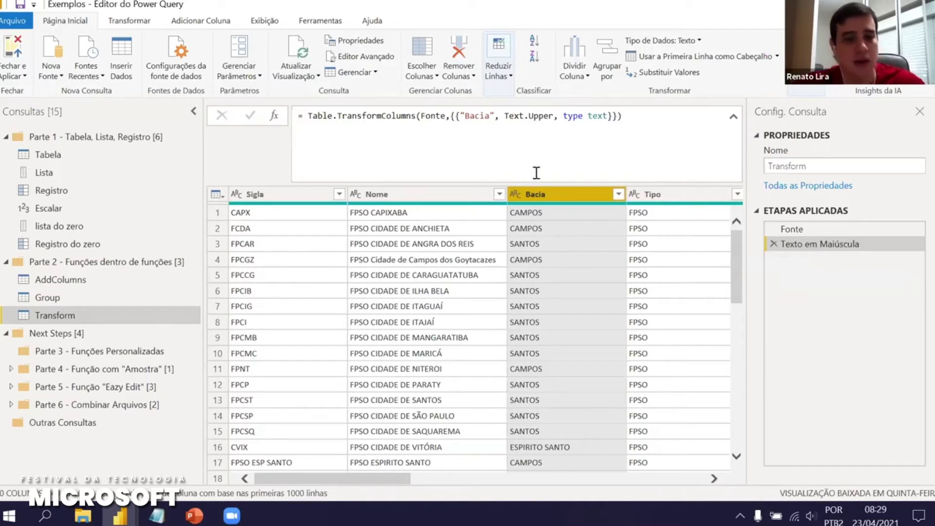
# Spread the Table.TransformColumns formula over lines for Fonte, the column list and the closing parenthesis
pyautogui.click(422, 115)
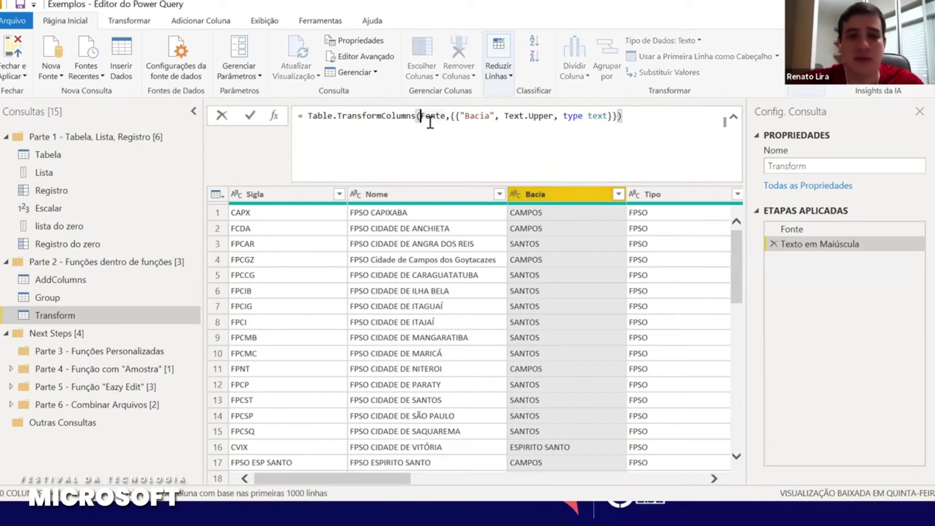
pyautogui.hotkey('shift', 'Return')
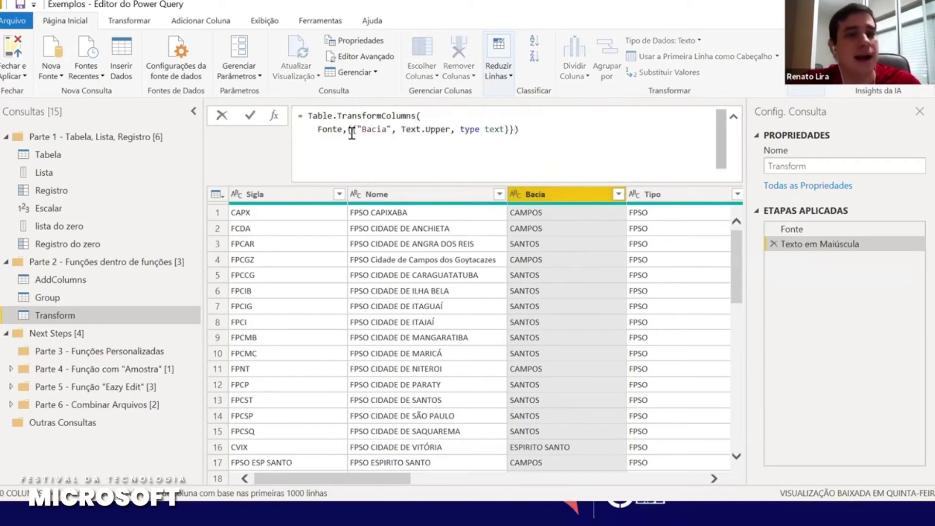
pyautogui.click(346, 129)
pyautogui.hotkey('shift', 'Return')
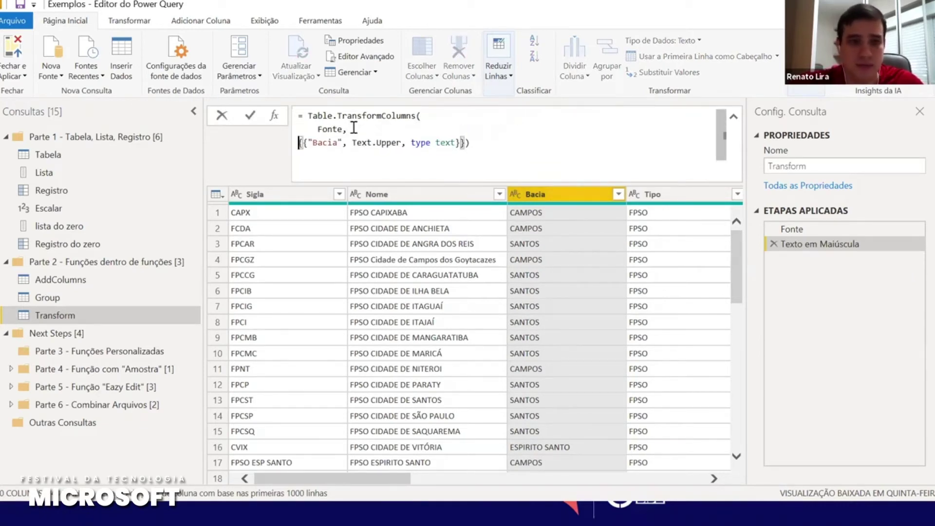
pyautogui.click(468, 142)
pyautogui.press('Left')
pyautogui.hotkey('shift', 'Return')
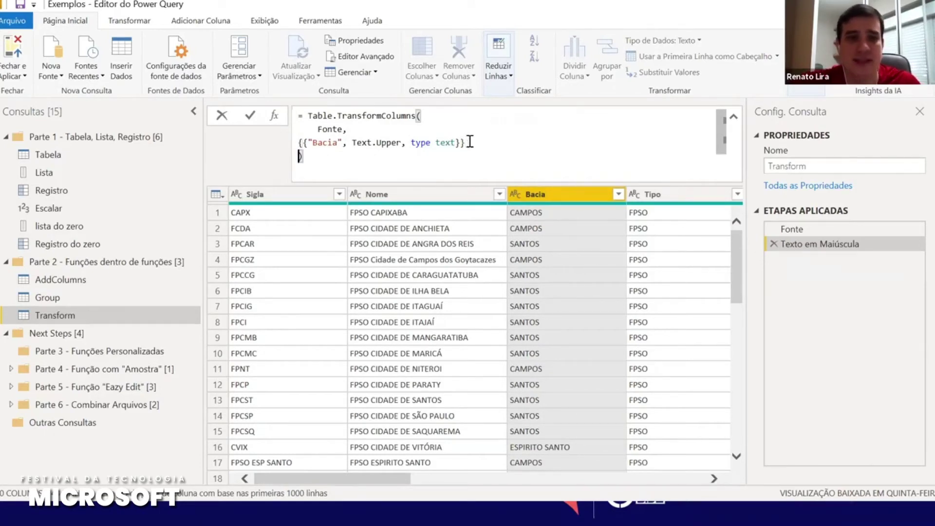
# Paste a second copy of the Bacia entry, change its column name to Tipo, and commit
pyautogui.moveTo(304, 142); pyautogui.dragTo(460, 142)
pyautogui.hotkey('ctrl', 'c')
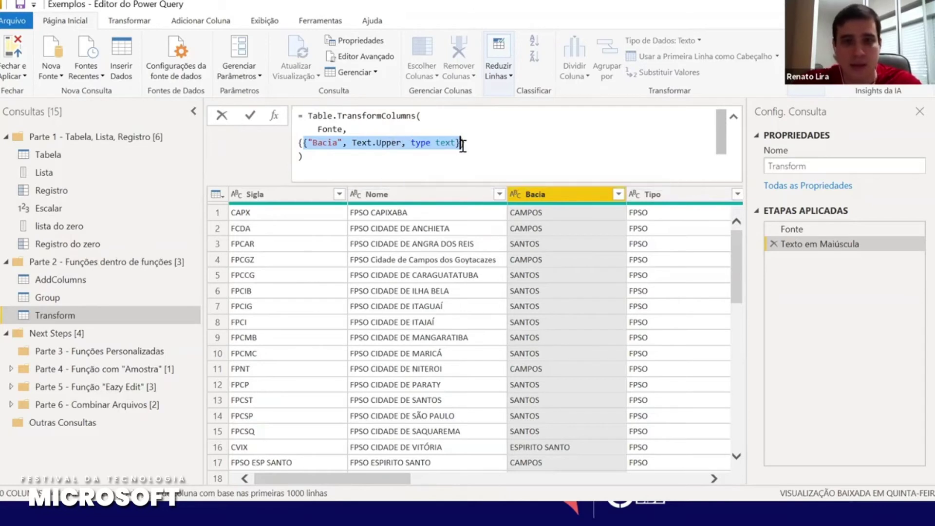
pyautogui.click(461, 144)
pyautogui.press('Return')
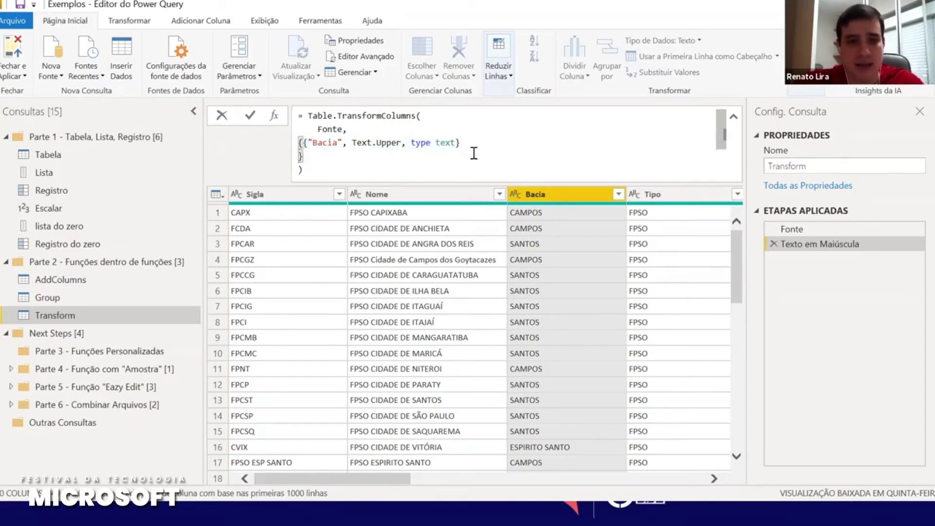
pyautogui.hotkey('ctrl', 'v')
pyautogui.press('Return')
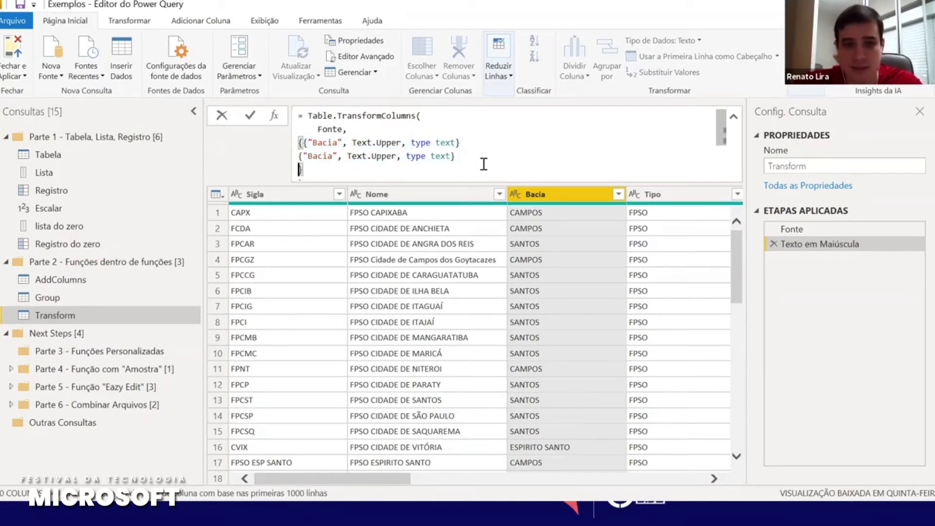
pyautogui.press('Right')
pyautogui.press('Up')
pyautogui.press('Up')
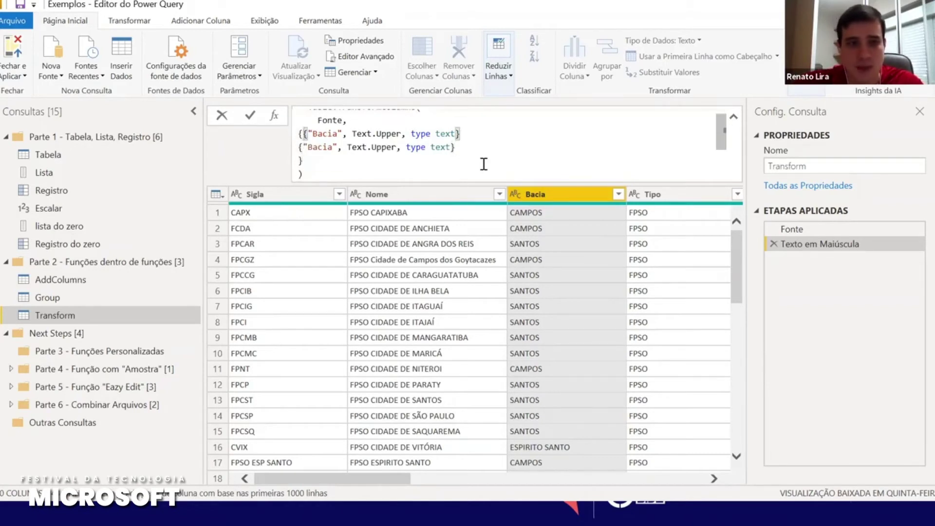
pyautogui.press('Return')
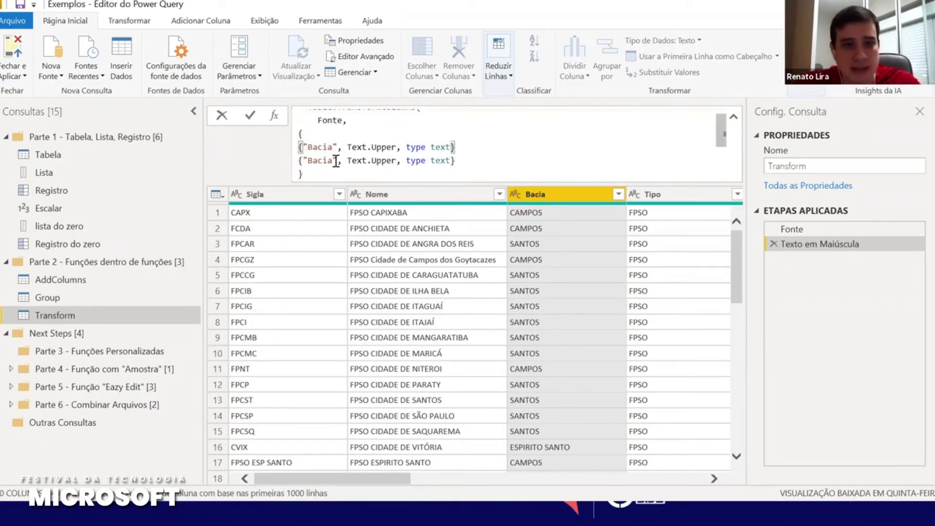
pyautogui.click(335, 160)
pyautogui.press('BackSpace')
pyautogui.press('BackSpace')
pyautogui.press('BackSpace')
pyautogui.press('BackSpace')
pyautogui.press('BackSpace')
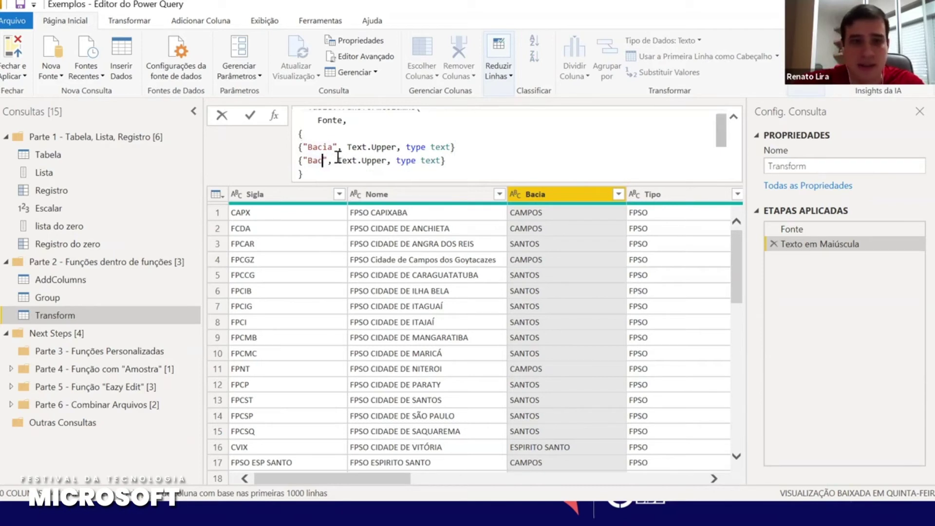
pyautogui.write('Tipo')
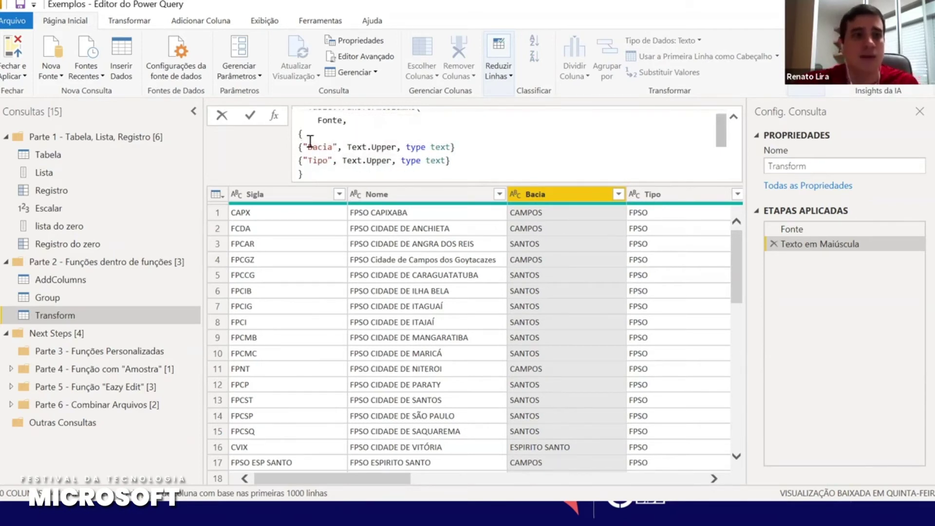
pyautogui.click(250, 115)
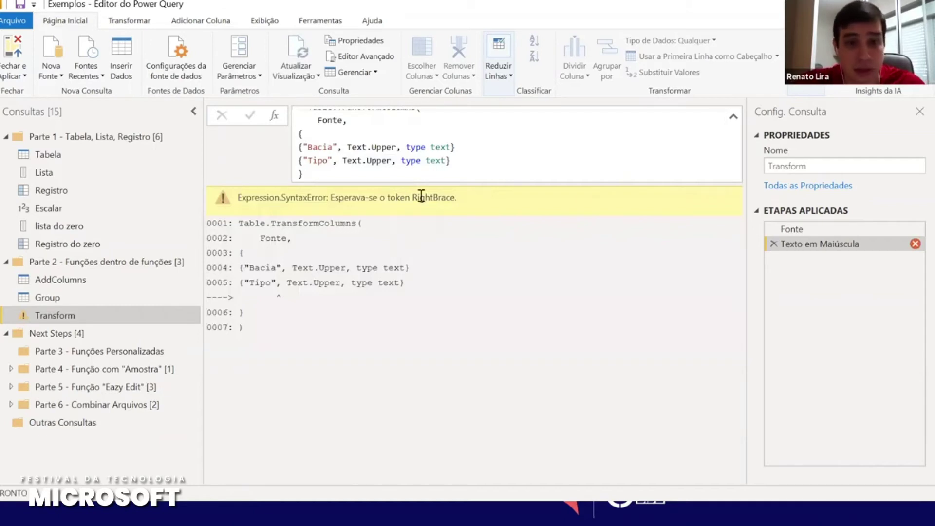
# Delete the erroring Texto em Maiúscula step
pyautogui.scroll(1, 431, 165)
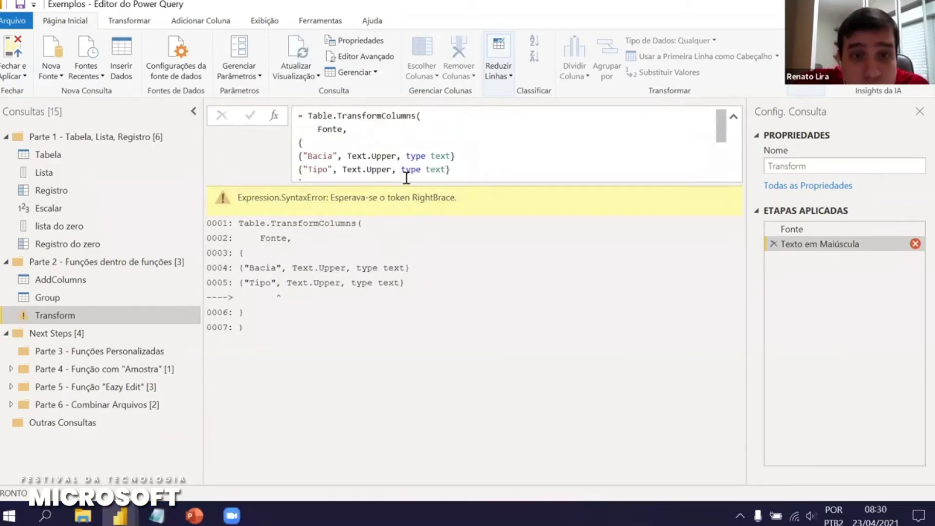
pyautogui.scroll(-1, 406, 178)
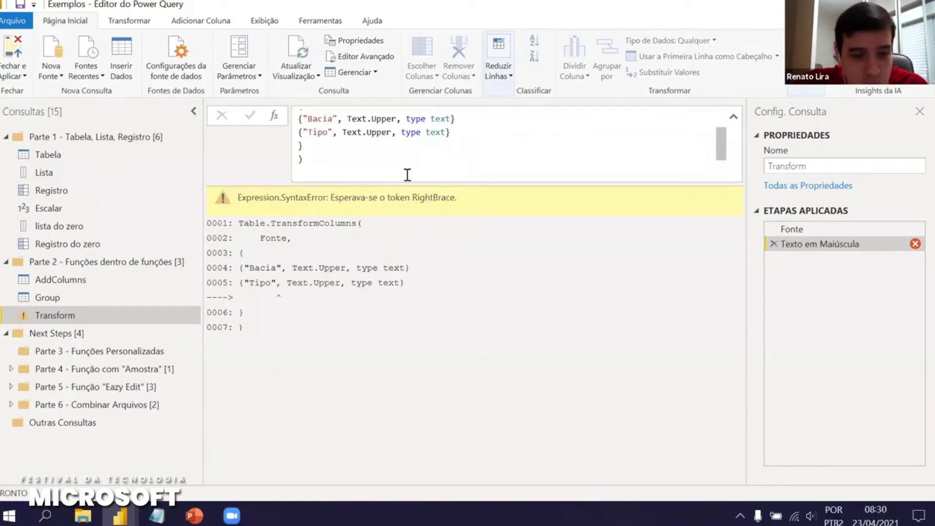
pyautogui.click(773, 244)
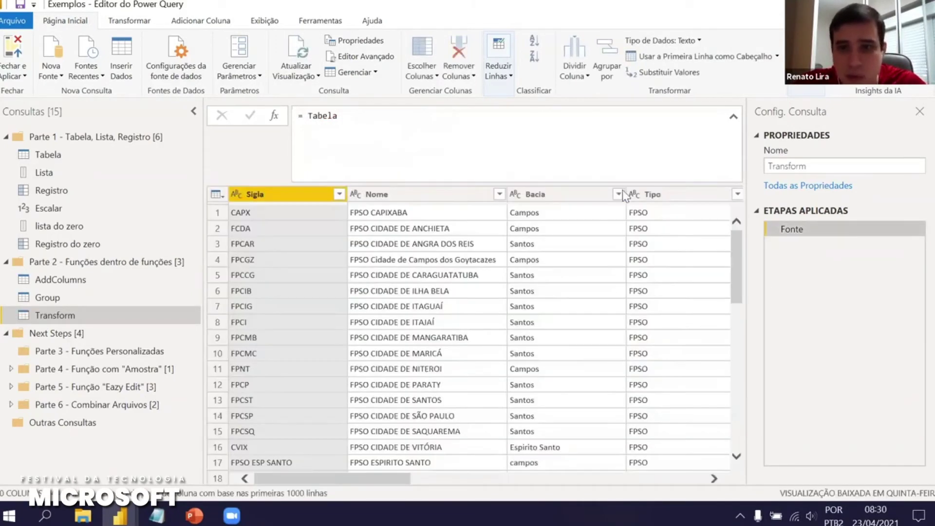
# Uppercase the Bacia and Tipo columns together via Transformar > MAIÚSCULA
pyautogui.click(559, 194)
pyautogui.keyDown('ctrl'); pyautogui.click(661, 197); pyautogui.keyUp('ctrl')
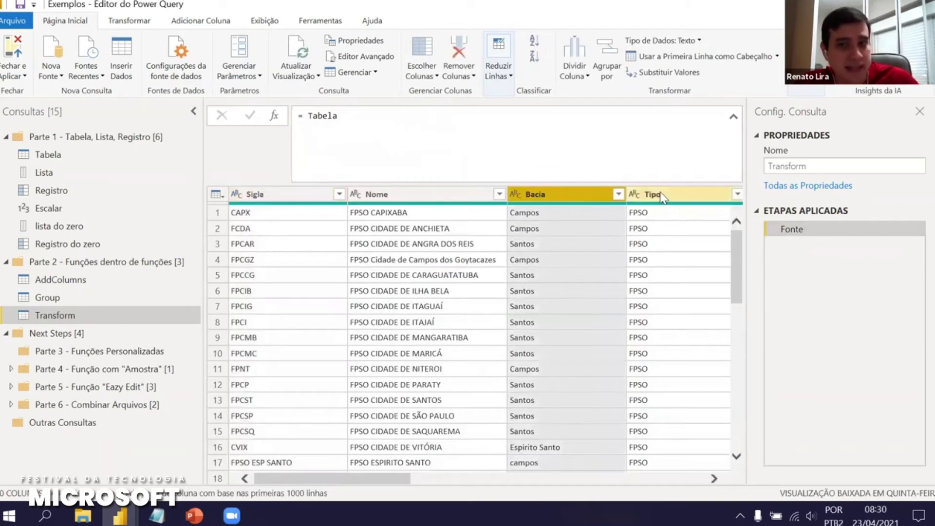
pyautogui.rightClick(662, 195)
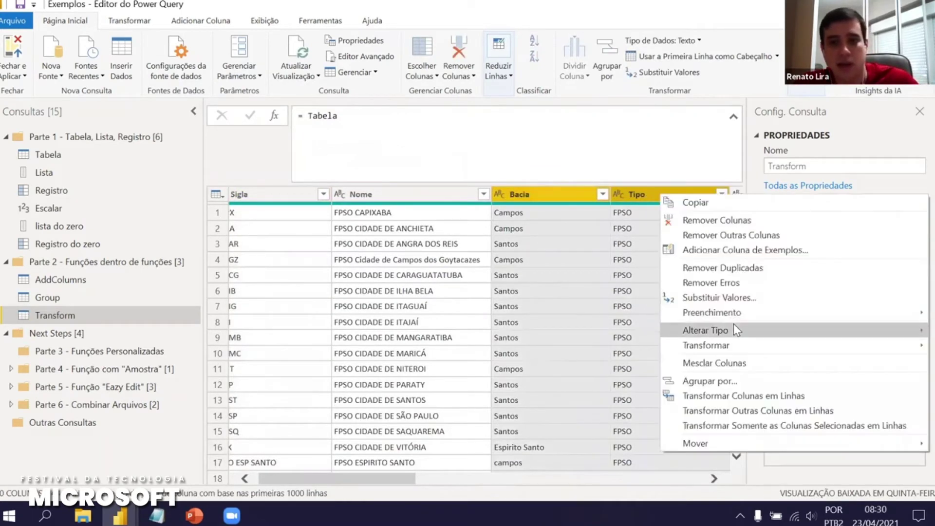
pyautogui.moveTo(733, 331)
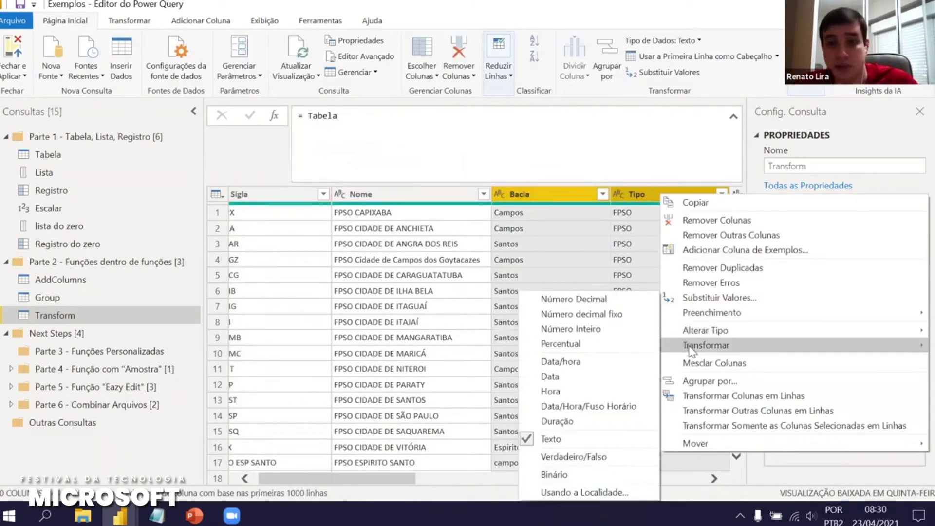
pyautogui.moveTo(689, 346)
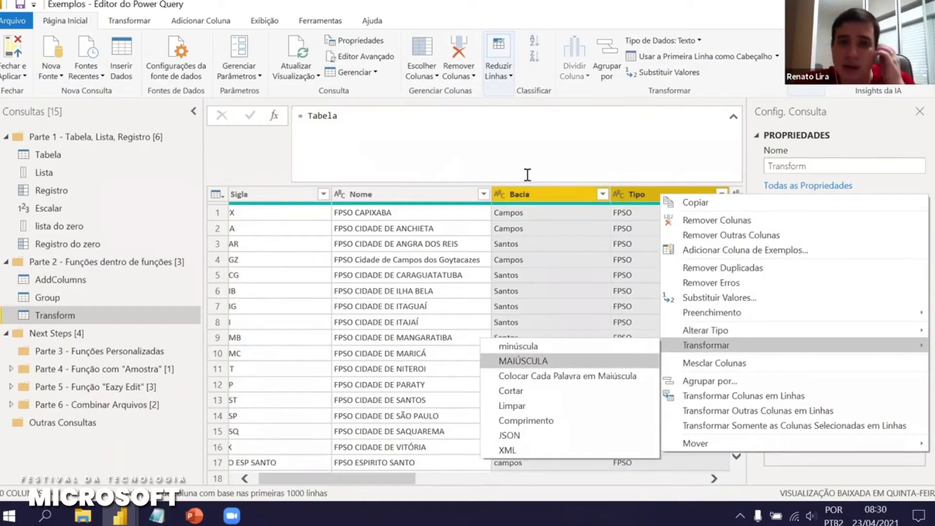
pyautogui.click(523, 361)
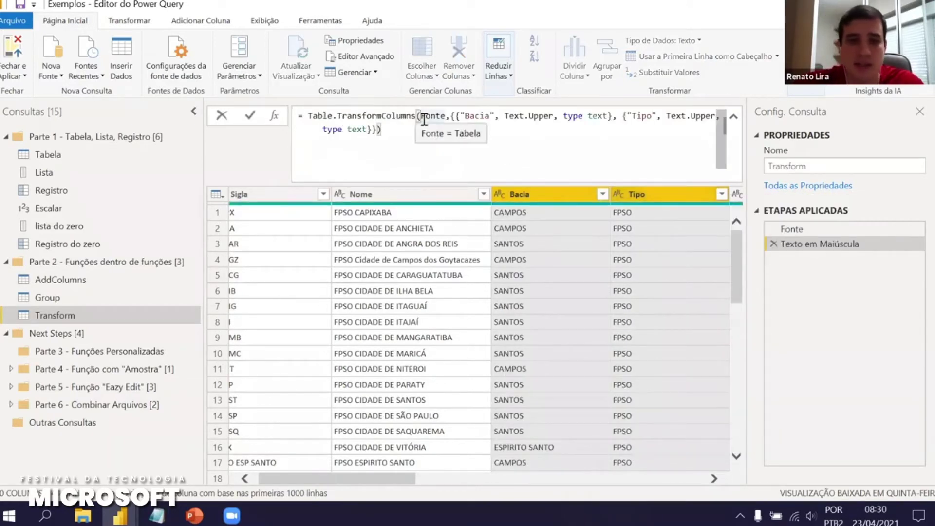
# Split the TransformColumns formula into lines after Fonte, the outer brace, before Tipo and before the closing braces
pyautogui.click(420, 118)
pyautogui.hotkey('shift', 'Return')
pyautogui.click(347, 130)
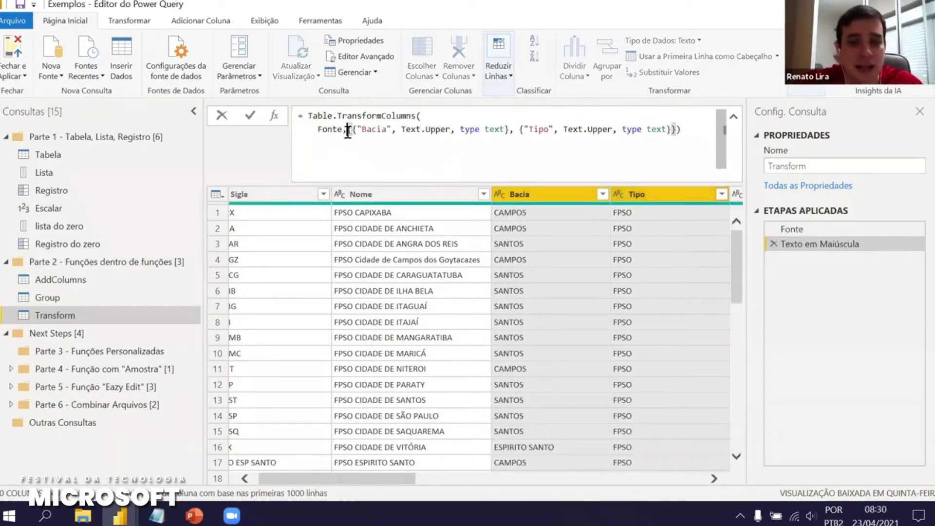
pyautogui.hotkey('shift', 'Return')
pyautogui.click(302, 142)
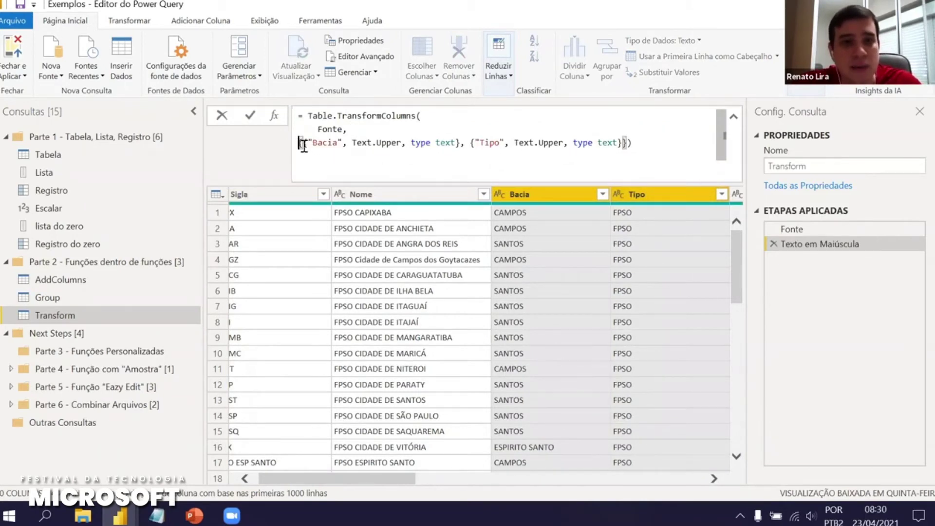
pyautogui.hotkey('shift', 'Return')
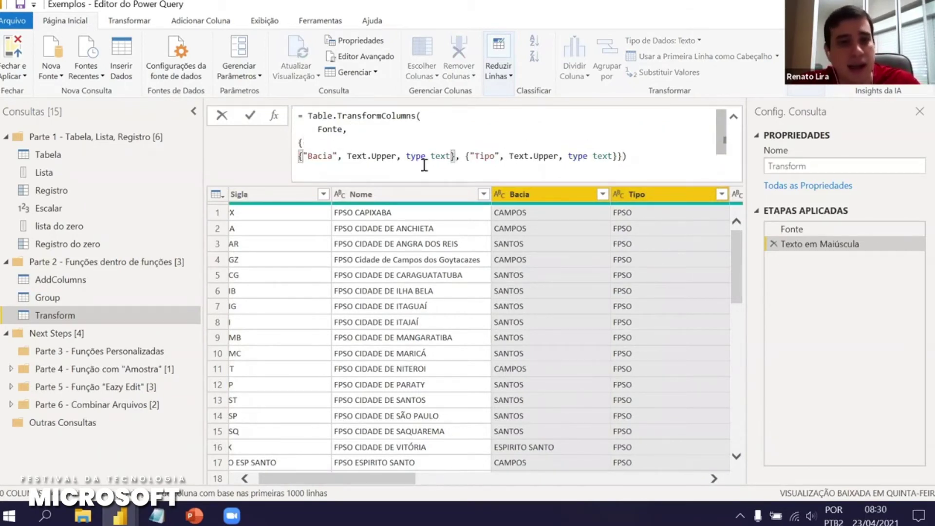
pyautogui.click(462, 156)
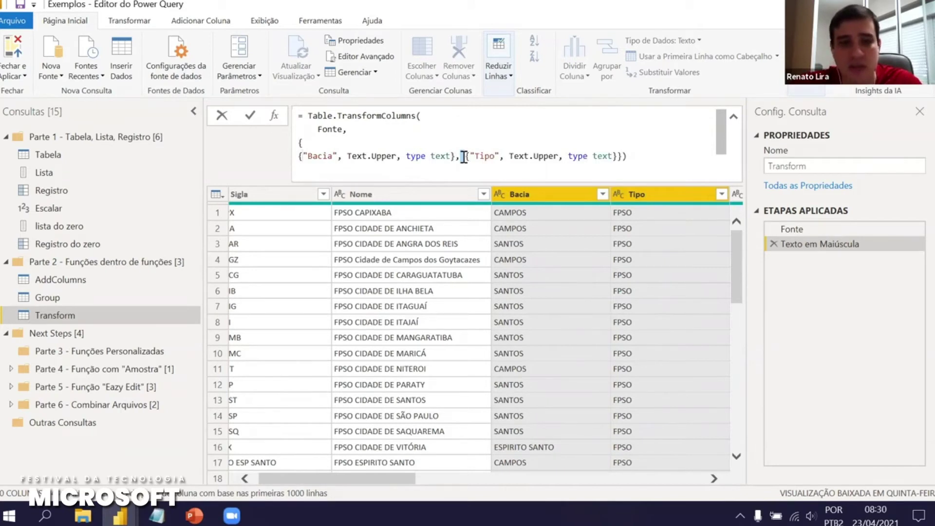
pyautogui.hotkey('shift', 'Return')
pyautogui.click(451, 170)
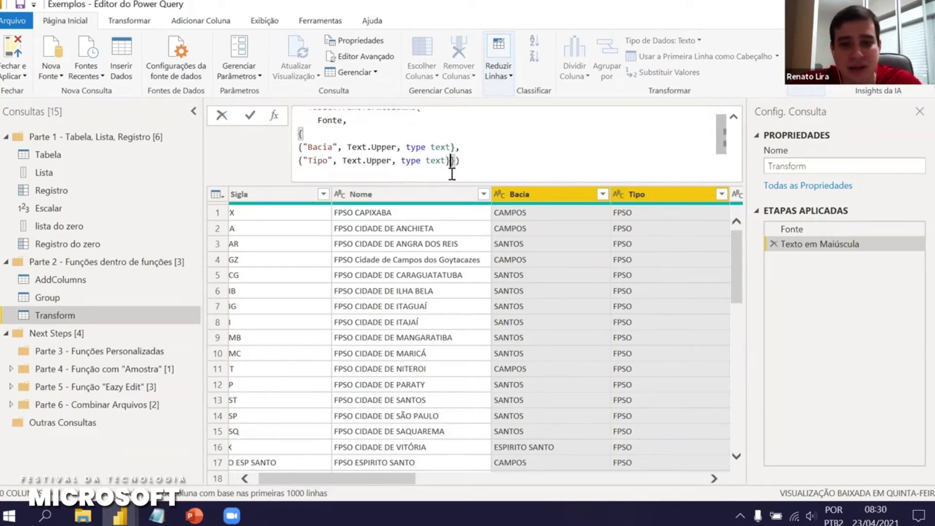
pyautogui.hotkey('shift', 'Return')
# Place the caret at Text.Upper on the Tipo line, ready to edit it
pyautogui.moveTo(340, 161); pyautogui.dragTo(392, 160)
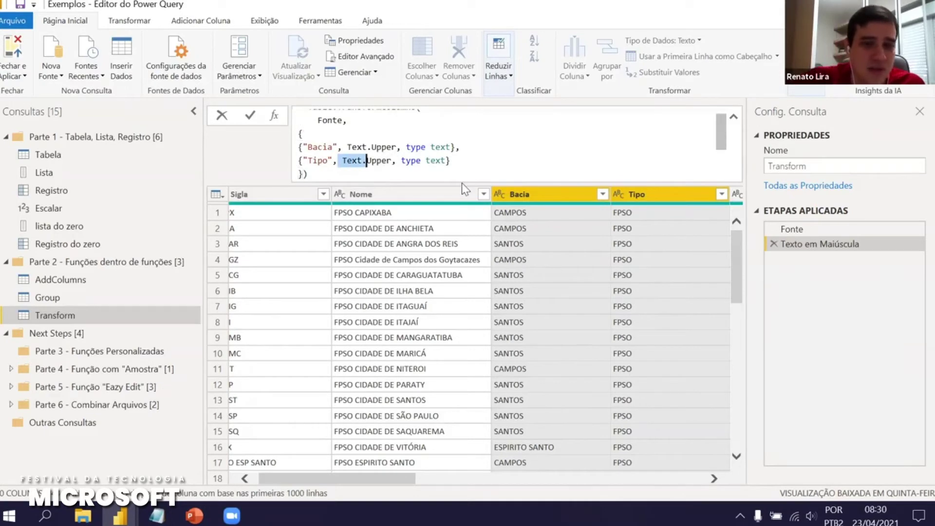
pyautogui.click(505, 167)
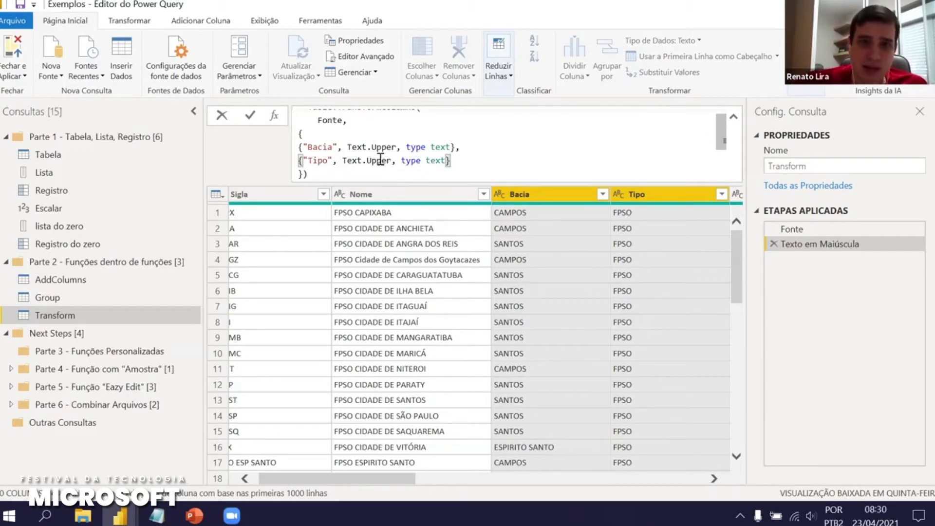
pyautogui.click(384, 160)
# Rewrite the Tipo entry's function as each Text.Upper(_) and commit the formula
pyautogui.write('(')
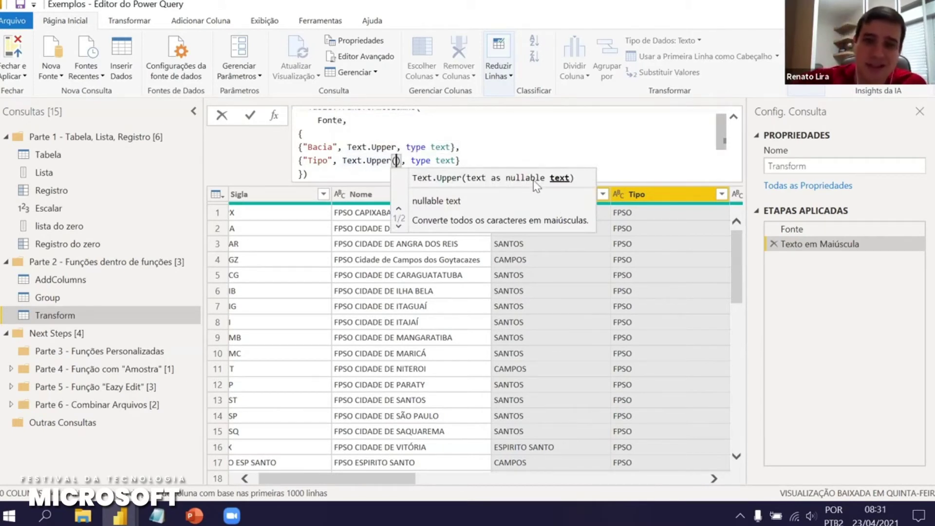
pyautogui.press('Delete')
pyautogui.press('BackSpace')
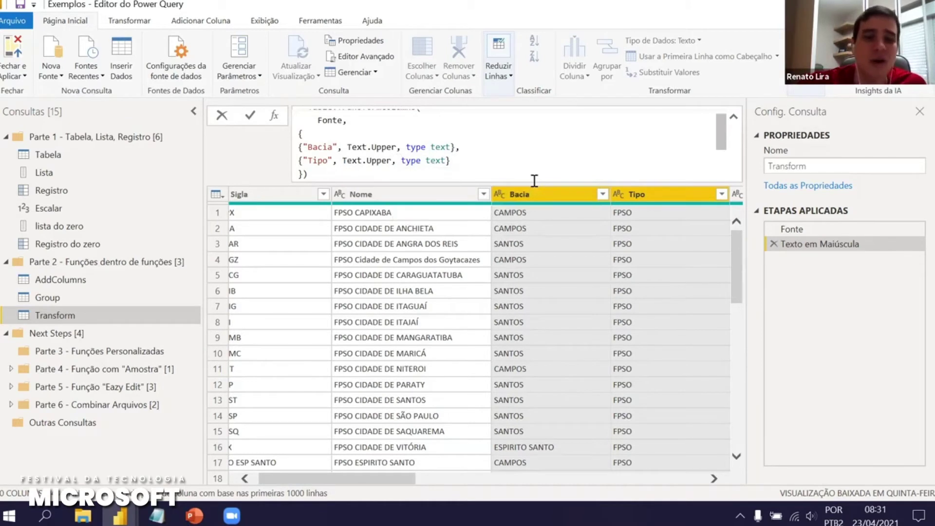
pyautogui.click(343, 160)
pyautogui.write('ea')
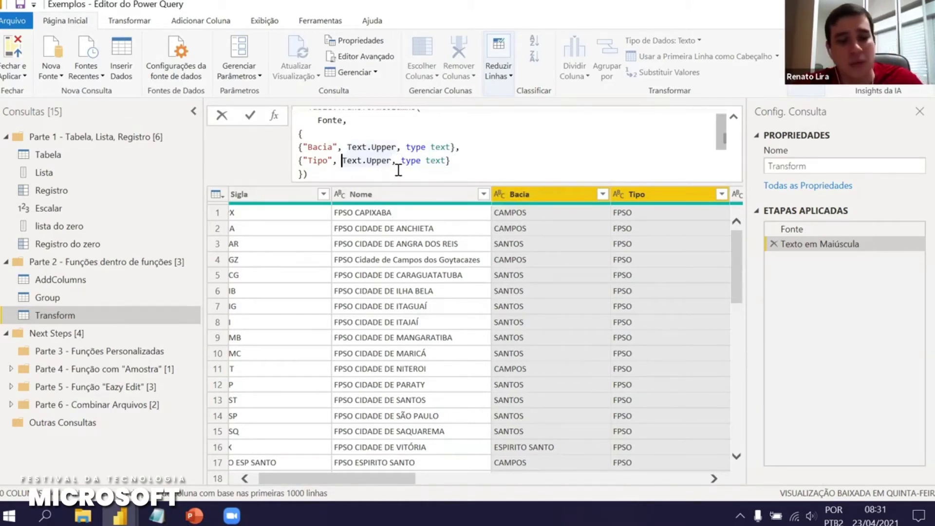
pyautogui.write('ch ')
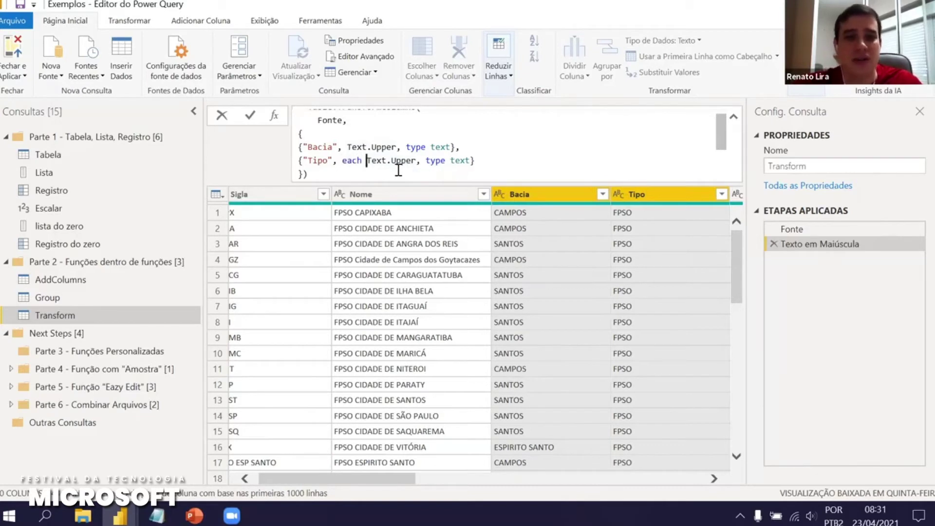
pyautogui.write('(_')
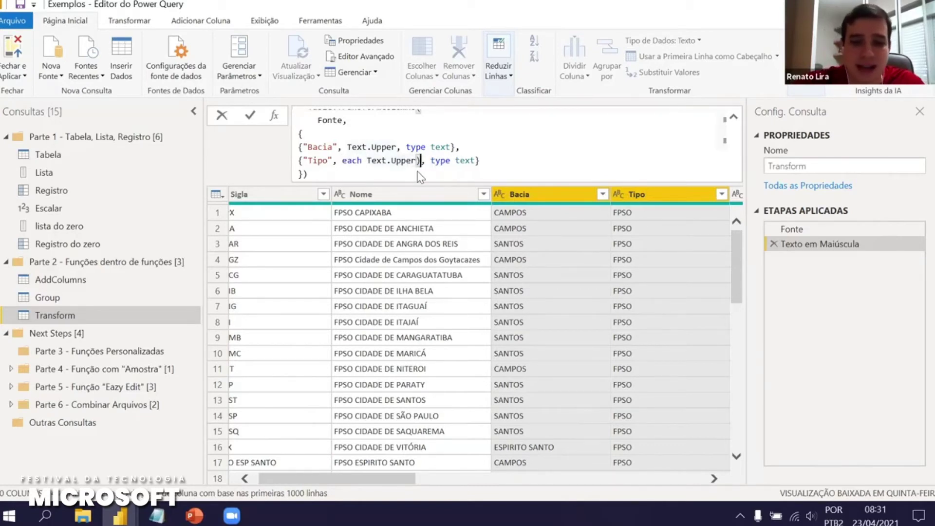
pyautogui.press('BackSpace')
pyautogui.press('BackSpace')
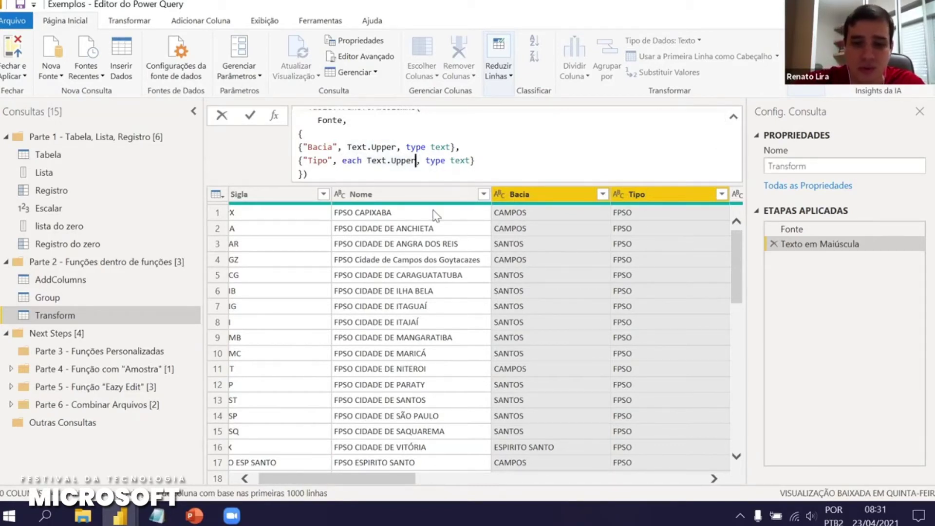
pyautogui.write('(_)')
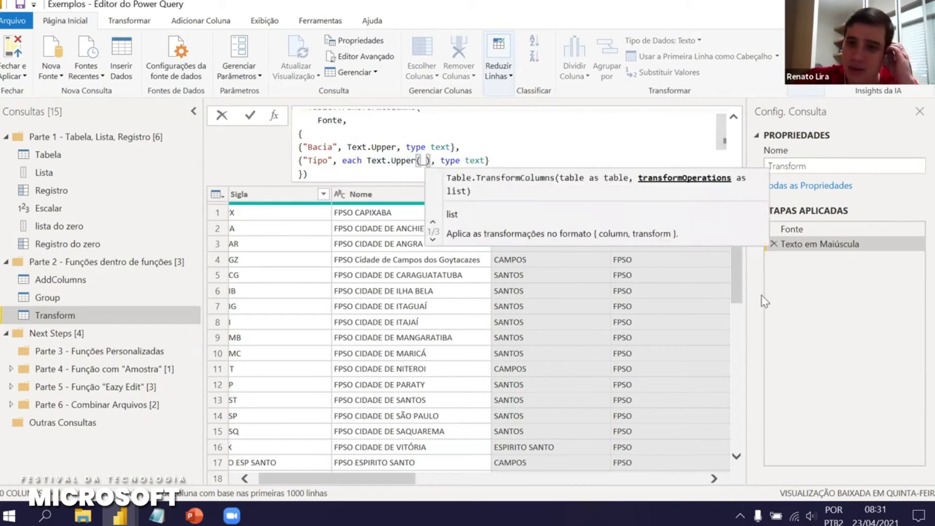
pyautogui.press('Return')
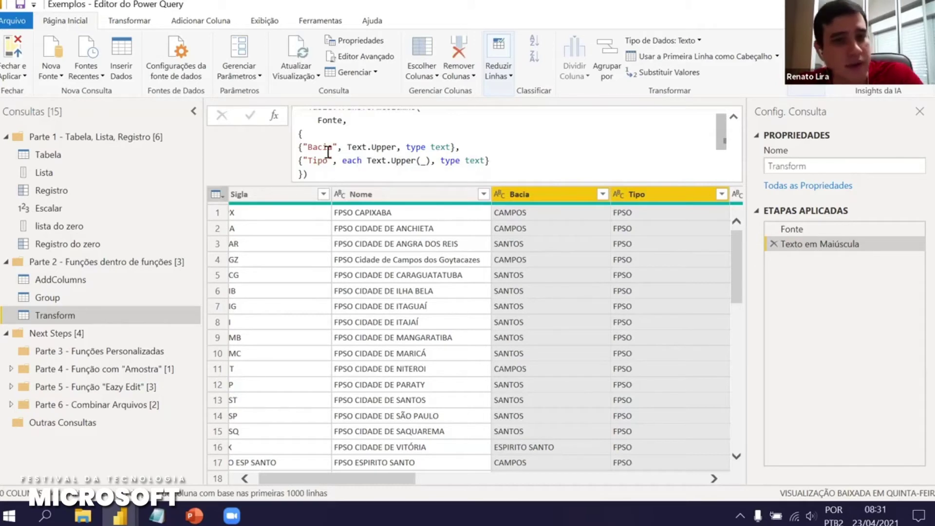
pyautogui.moveTo(346, 147); pyautogui.dragTo(397, 147)
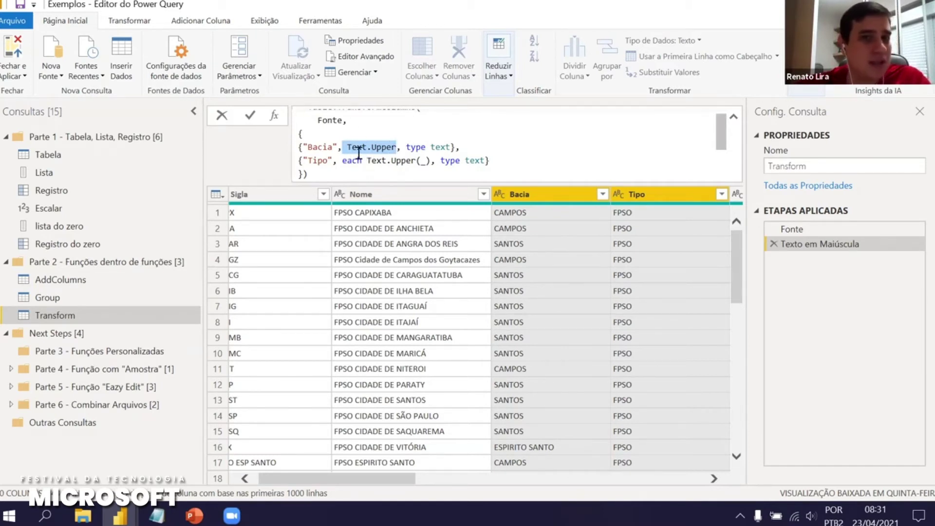
# Replace Text.Upper on the Bacia line with 'each _' so Bacia keeps its original case
pyautogui.doubleClick(343, 160)
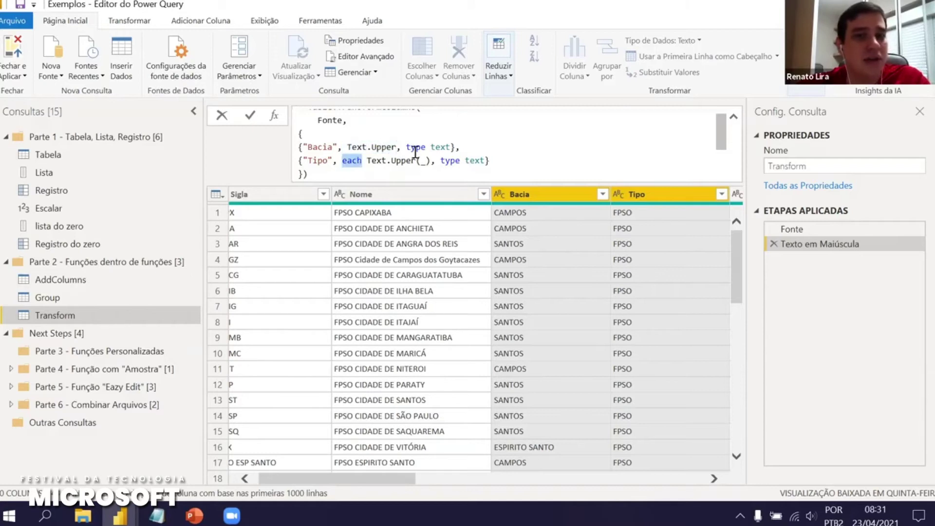
pyautogui.moveTo(427, 160); pyautogui.dragTo(421, 161)
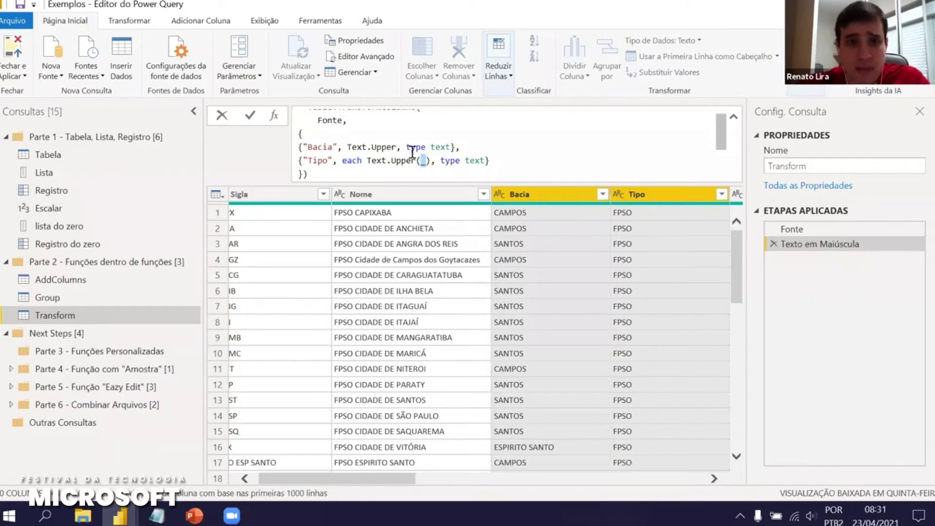
pyautogui.moveTo(390, 146); pyautogui.dragTo(347, 147)
pyautogui.write('each _')
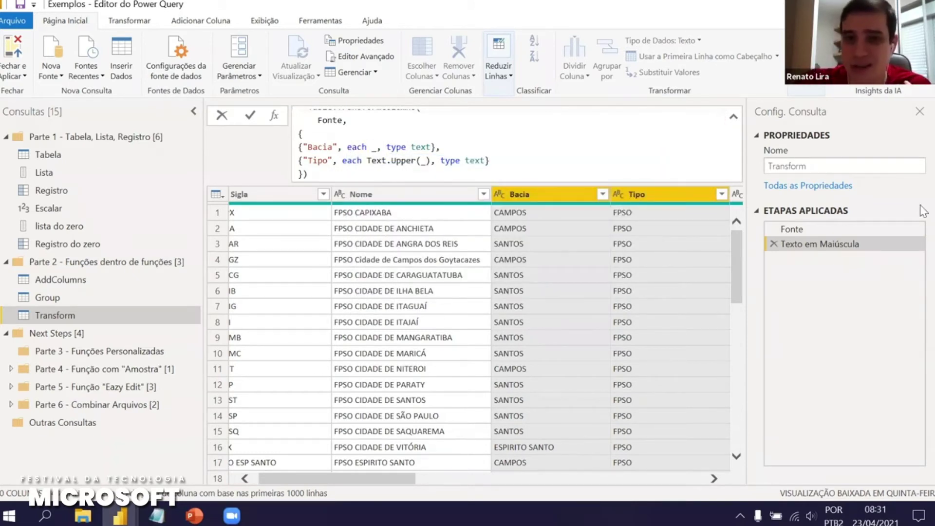
pyautogui.press('Return')
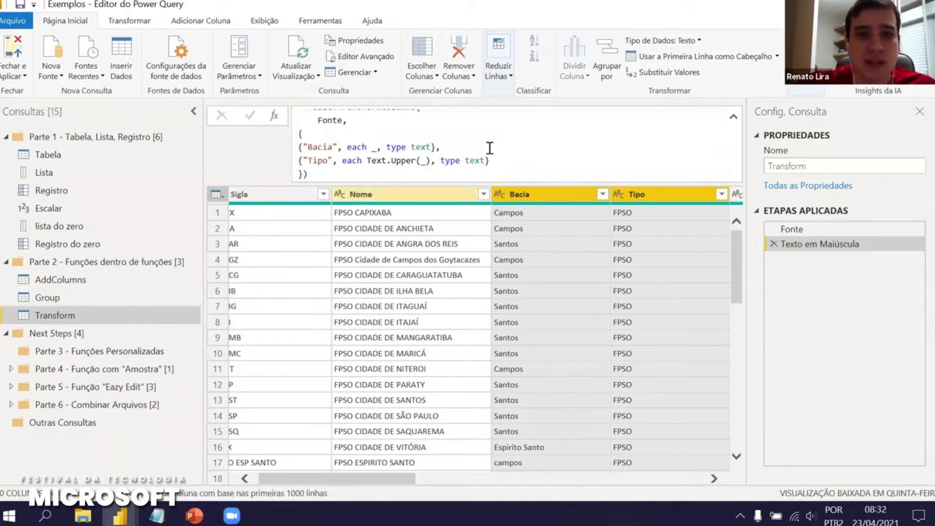
# Move the Parte 3 - Funções Personalizadas folder out of Next Steps to the top level of the queries list
pyautogui.scroll(1, 423, 146)
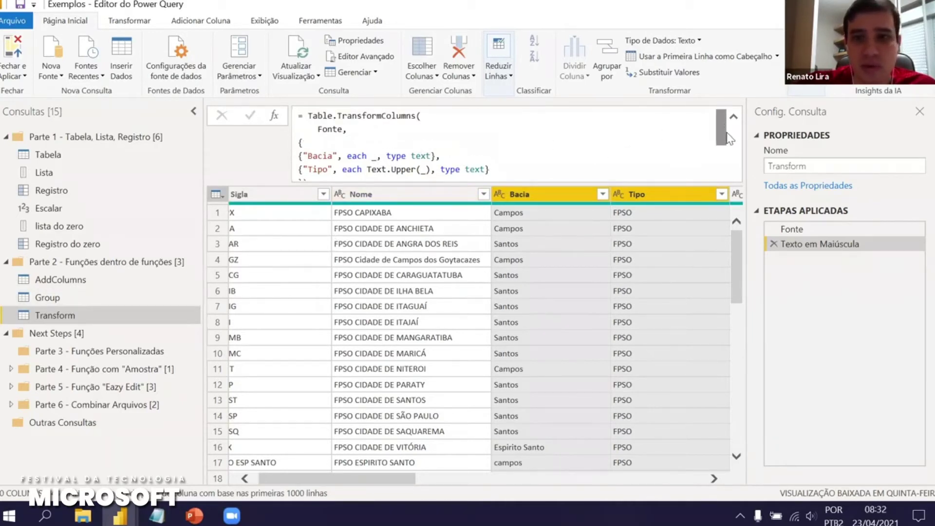
pyautogui.scroll(-2, 720, 127)
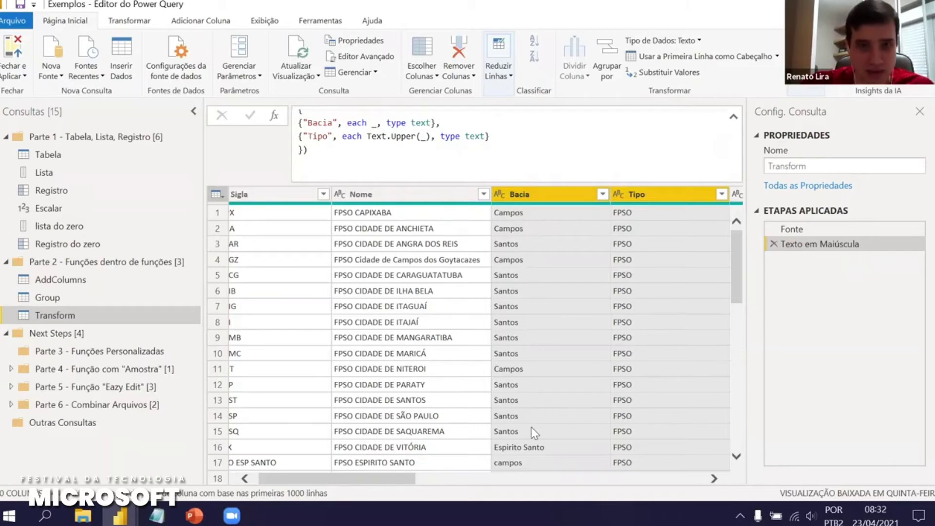
pyautogui.keyDown('ctrl'); pyautogui.click(475, 194); pyautogui.keyUp('ctrl')
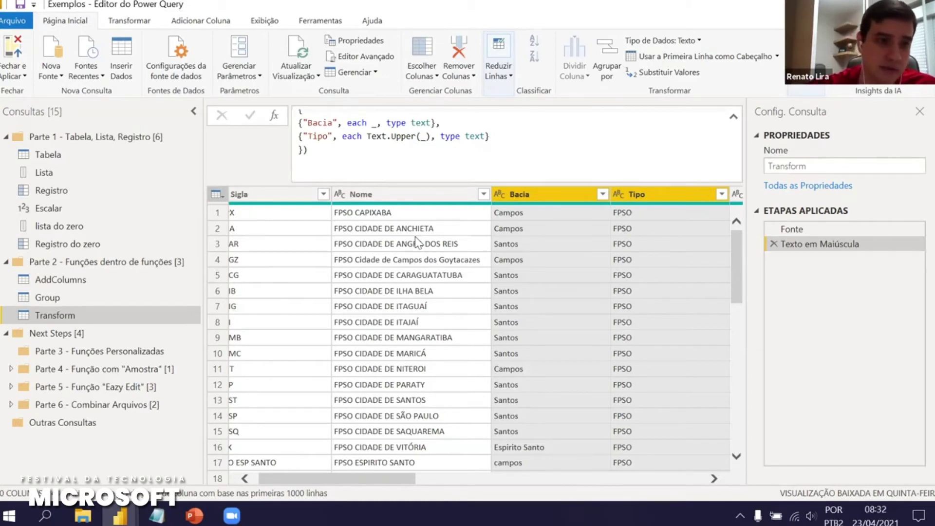
pyautogui.click(69, 341)
pyautogui.moveTo(69, 336); pyautogui.dragTo(66, 329)
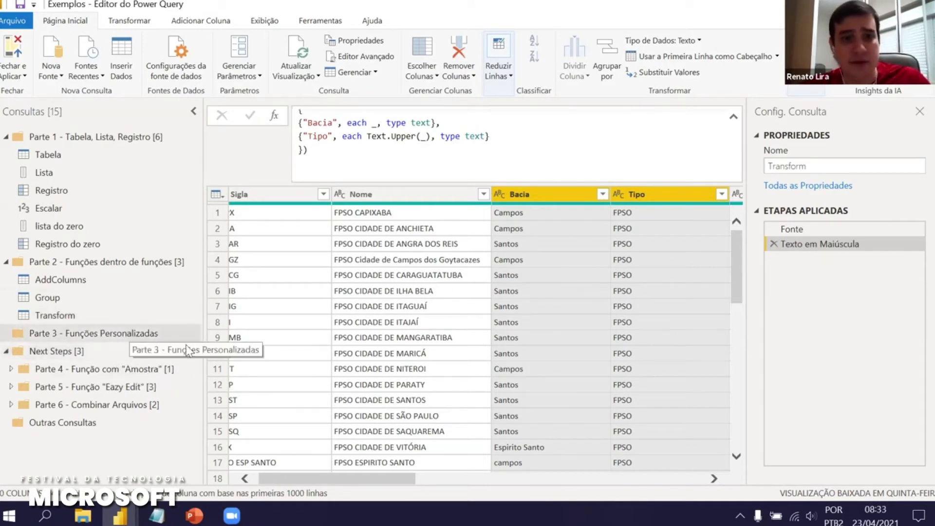
pyautogui.hotkey('alt', 'Tab')
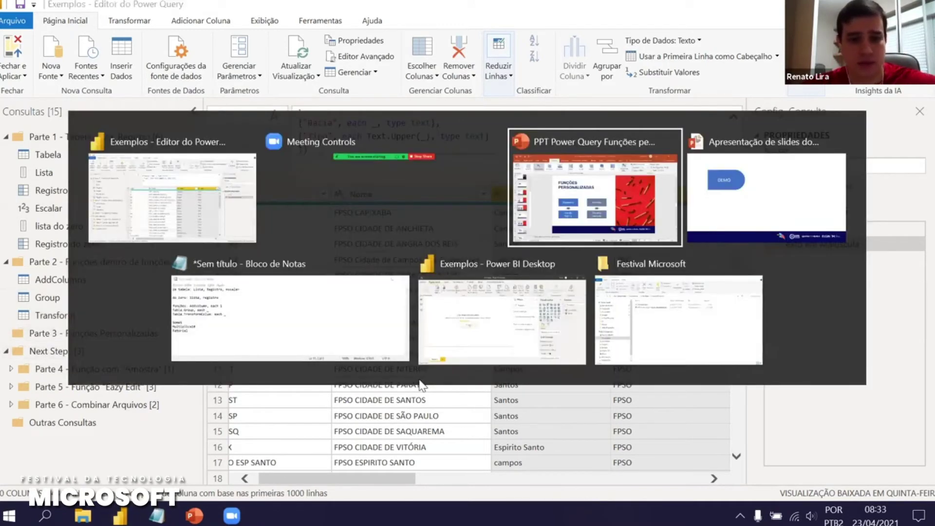
# Run the PowerPoint slide show from the current slide to the Funções Personalizadas slide and play its next box animation
pyautogui.hotkey('shift', 'F5')
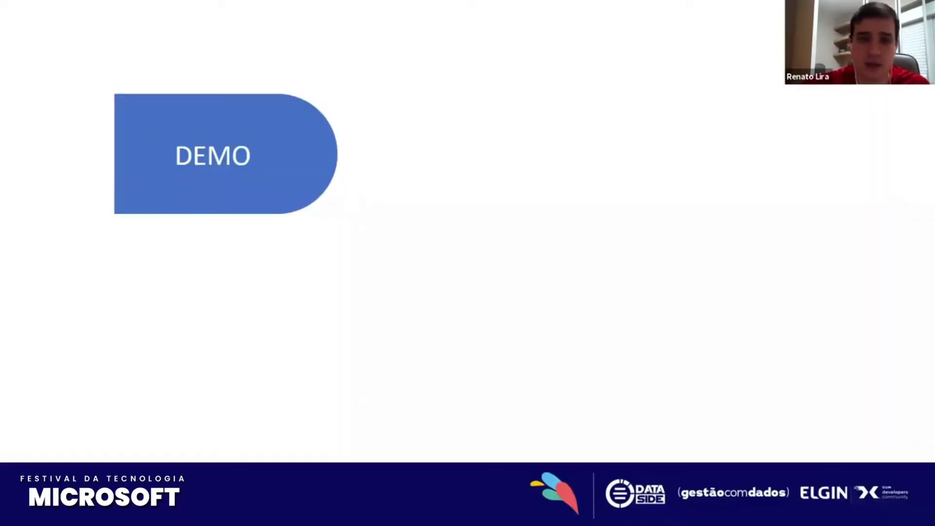
pyautogui.press('Right')
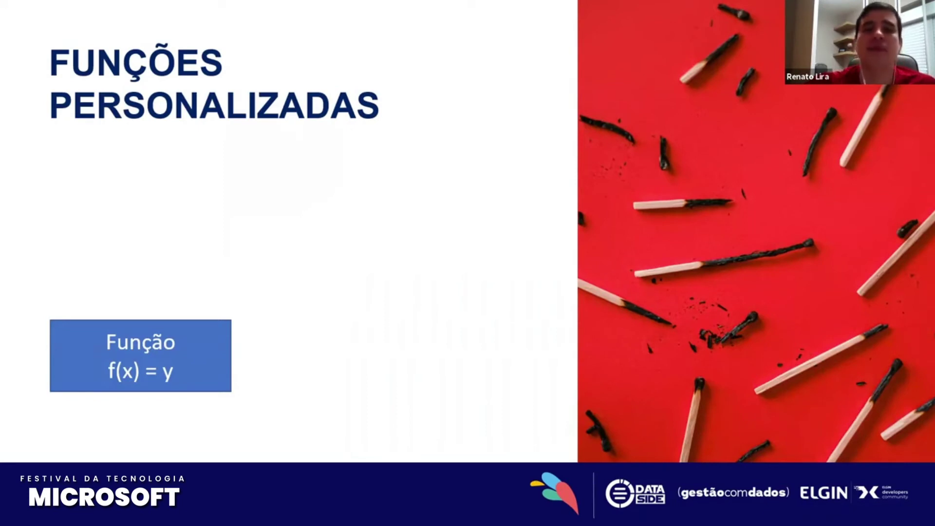
pyautogui.press('Right')
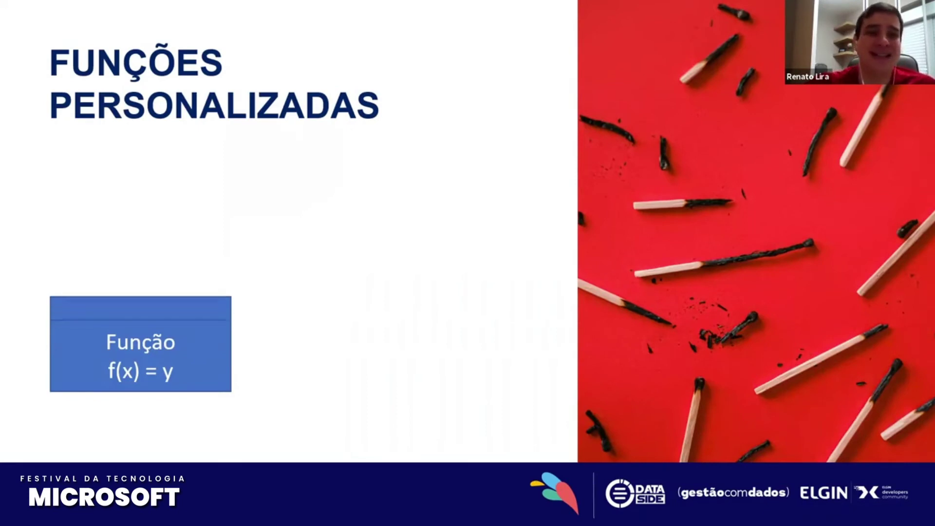
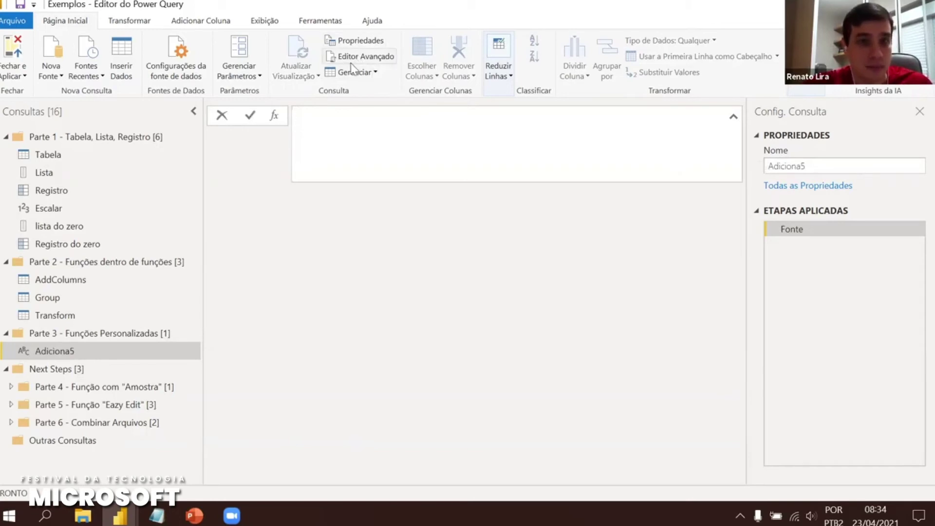
# In the Advanced Editor, rewrite Adiciona5 as (x) => let Fonte = x + 5 in Fonte and save
pyautogui.click(41, 27)
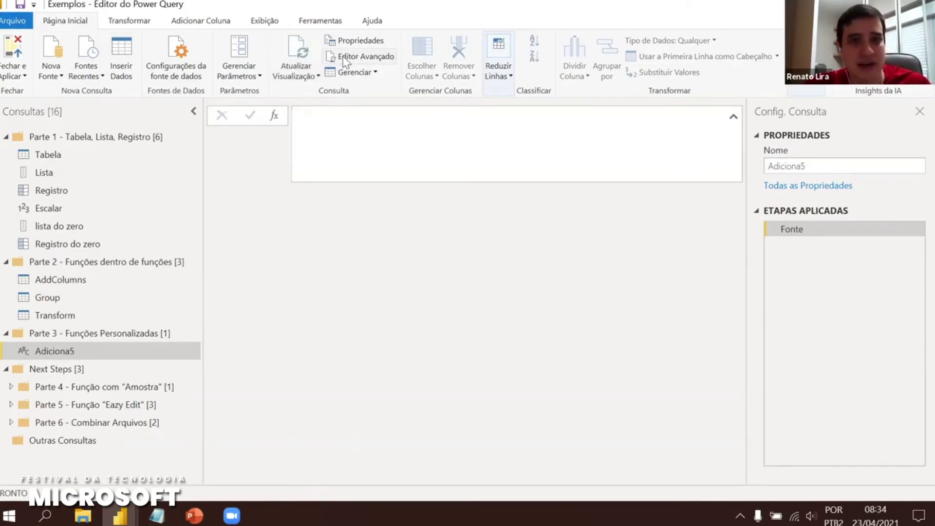
pyautogui.click(266, 22)
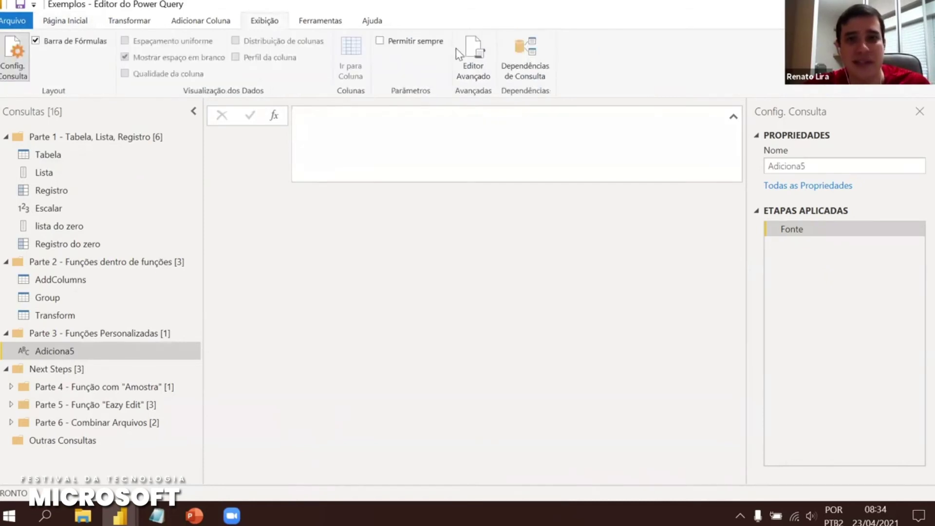
pyautogui.click(474, 65)
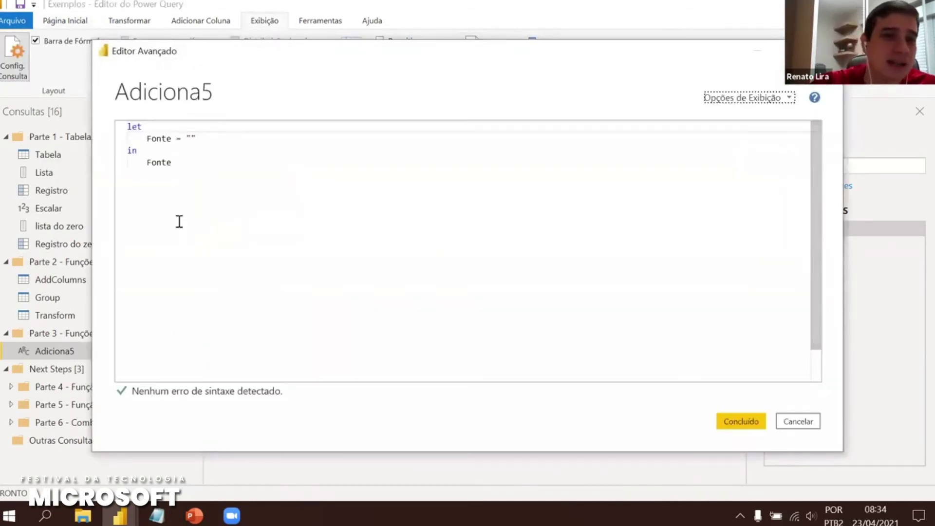
pyautogui.moveTo(146, 127); pyautogui.dragTo(215, 148)
pyautogui.click(175, 137)
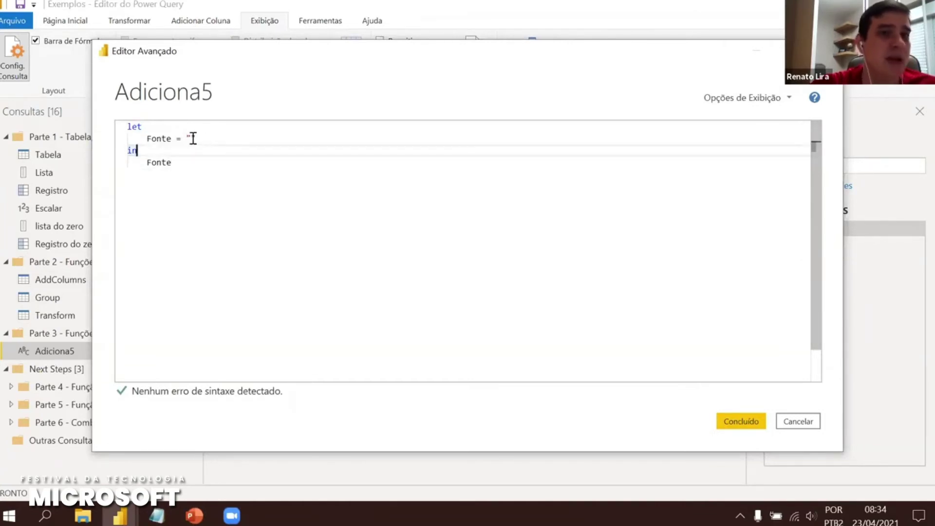
pyautogui.click(129, 127)
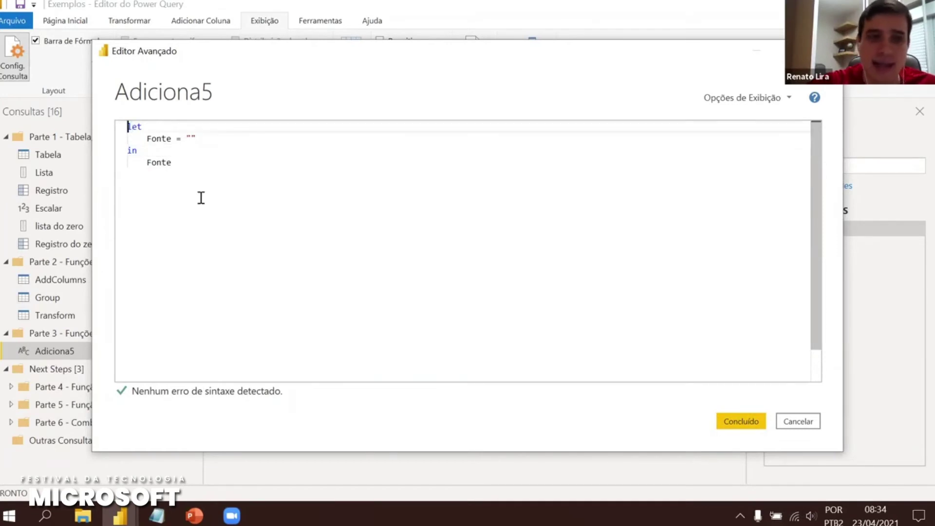
pyautogui.press('Return')
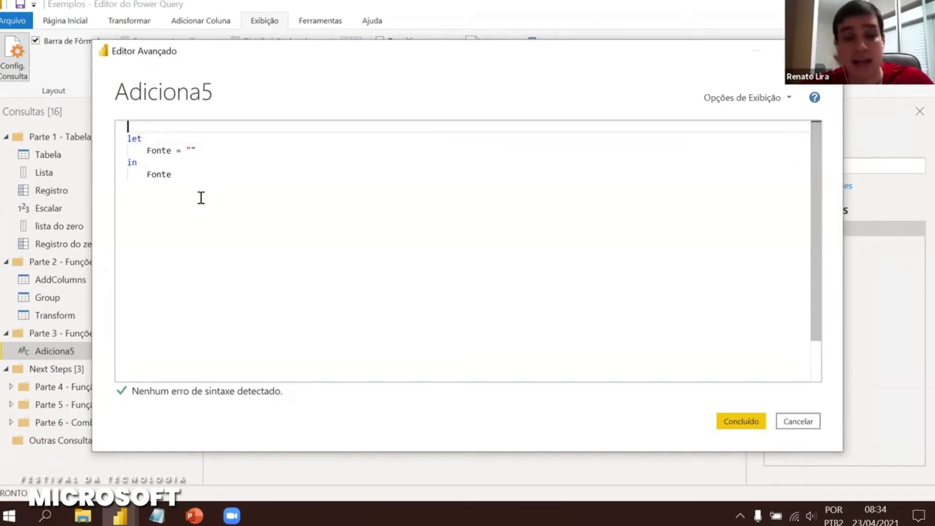
pyautogui.write('(x) ')
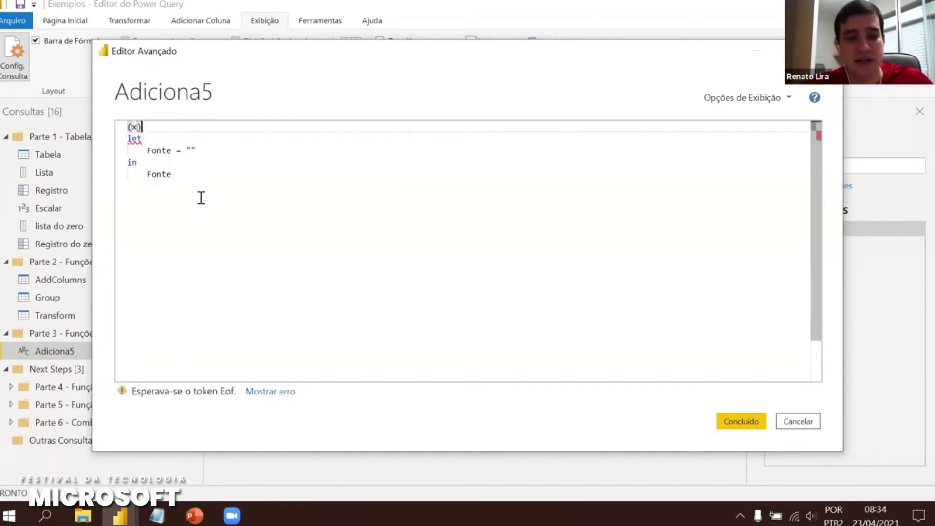
pyautogui.write('=>')
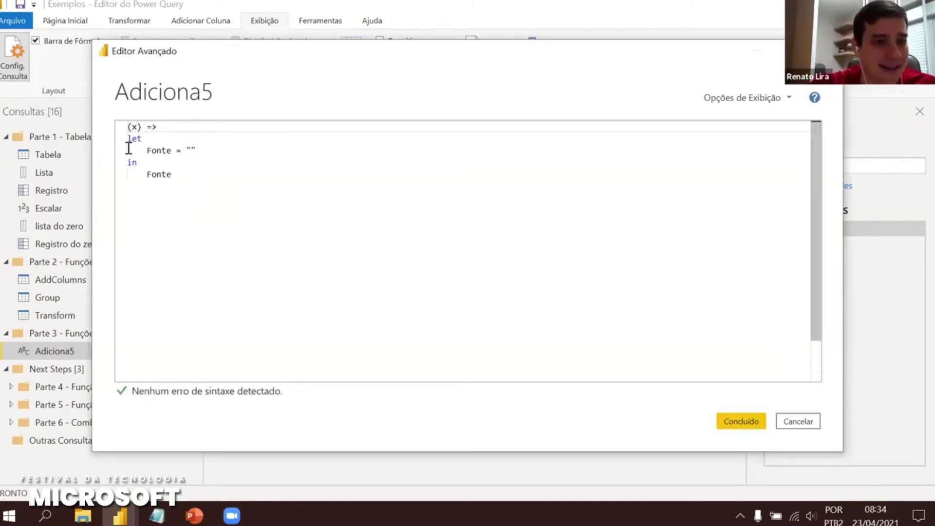
pyautogui.click(187, 151)
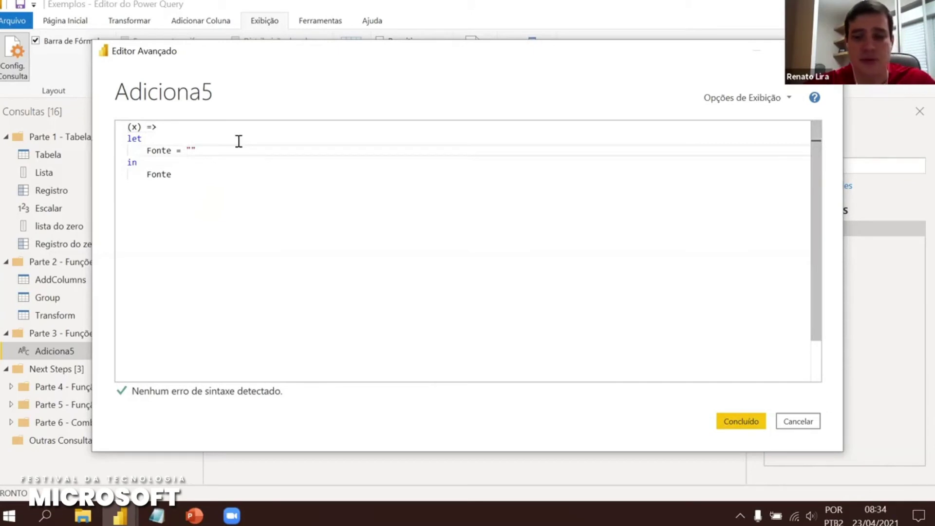
pyautogui.press('Delete')
pyautogui.press('Delete')
pyautogui.write('x + 5')
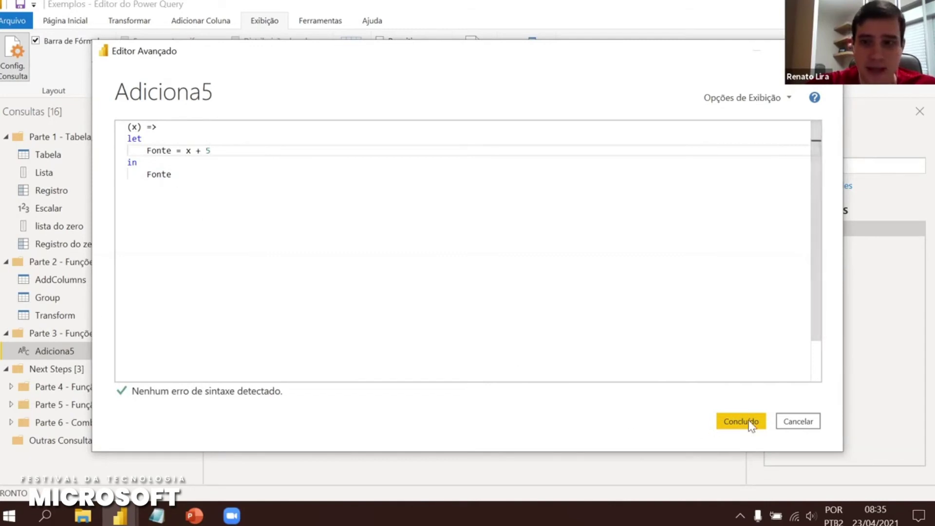
pyautogui.click(741, 422)
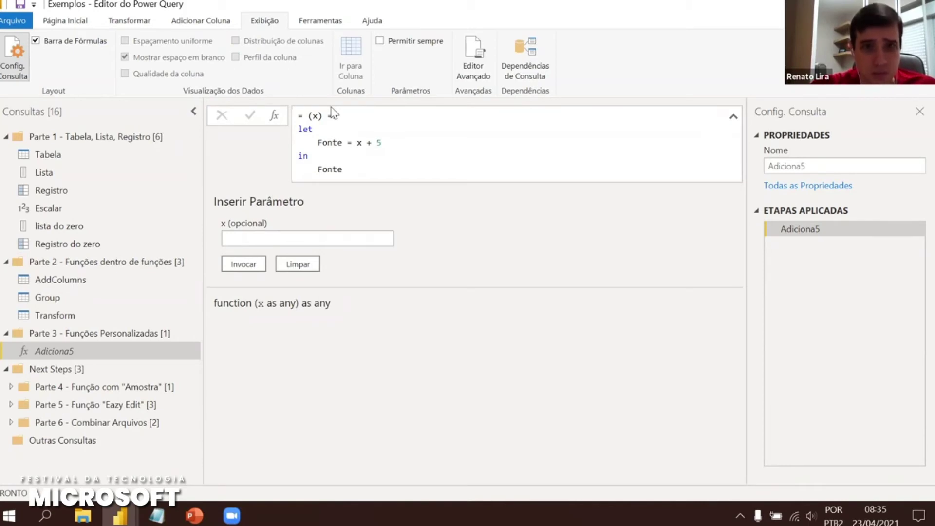
# Invoke Adiciona5 with x = 10 and inspect the Adiciona5(10) formula returning 15
pyautogui.click(260, 239)
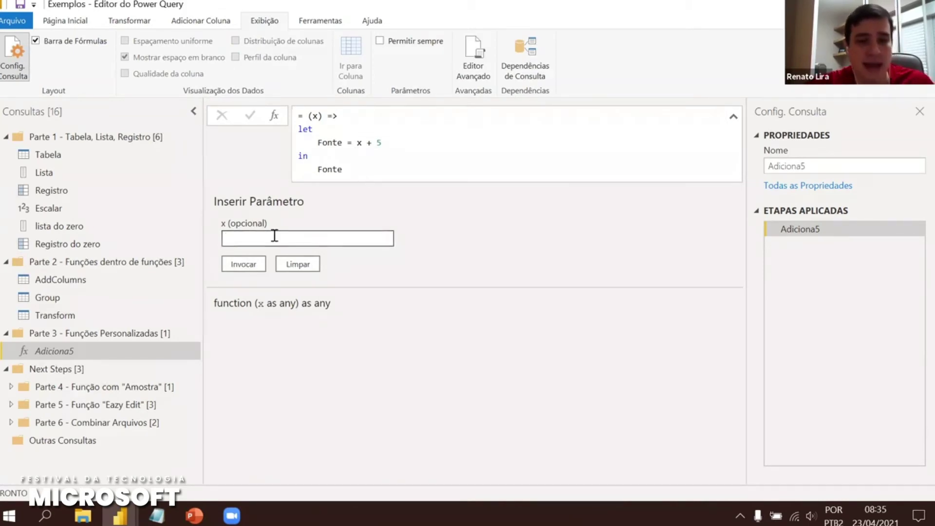
pyautogui.click(242, 266)
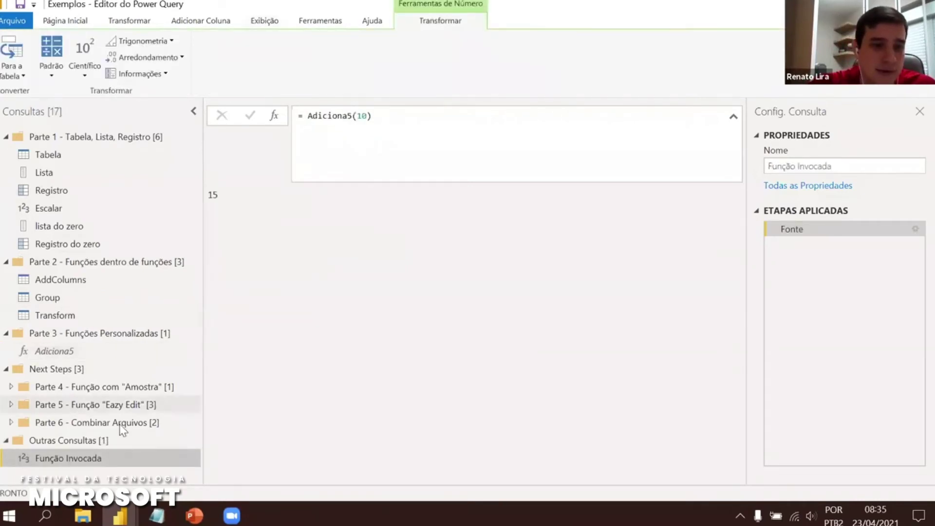
pyautogui.click(5, 136)
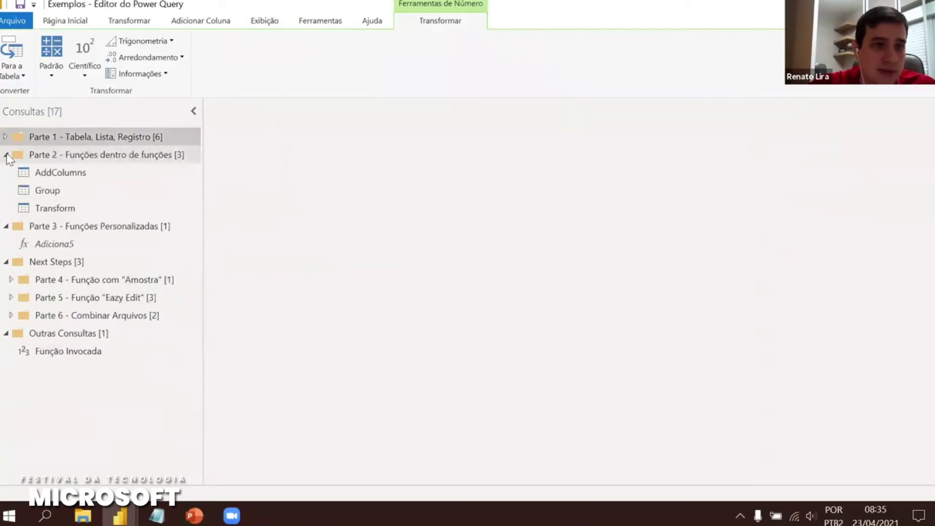
pyautogui.click(6, 155)
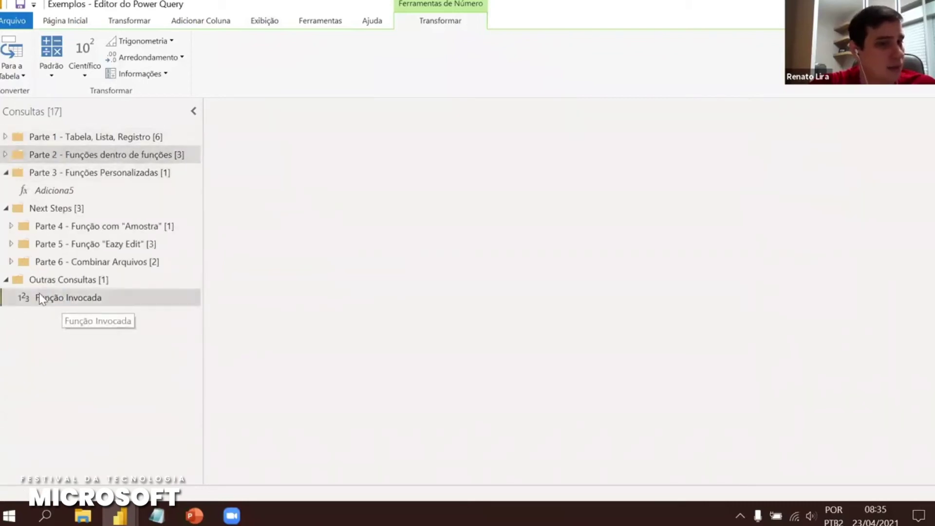
pyautogui.click(41, 297)
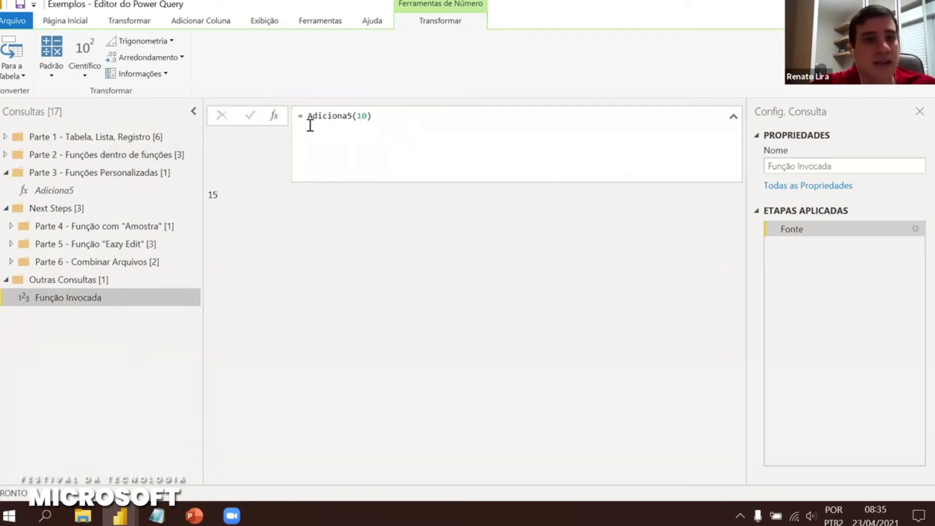
pyautogui.doubleClick(351, 117)
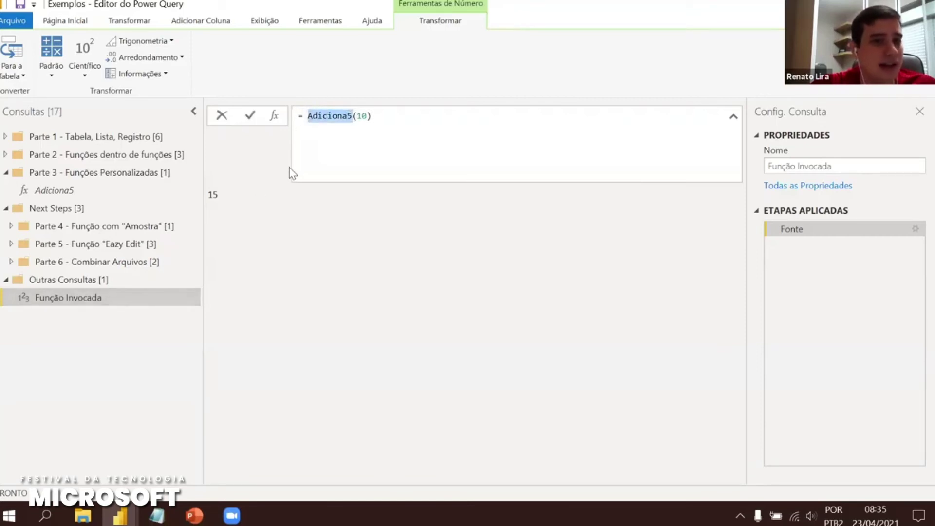
pyautogui.moveTo(371, 116); pyautogui.dragTo(357, 117)
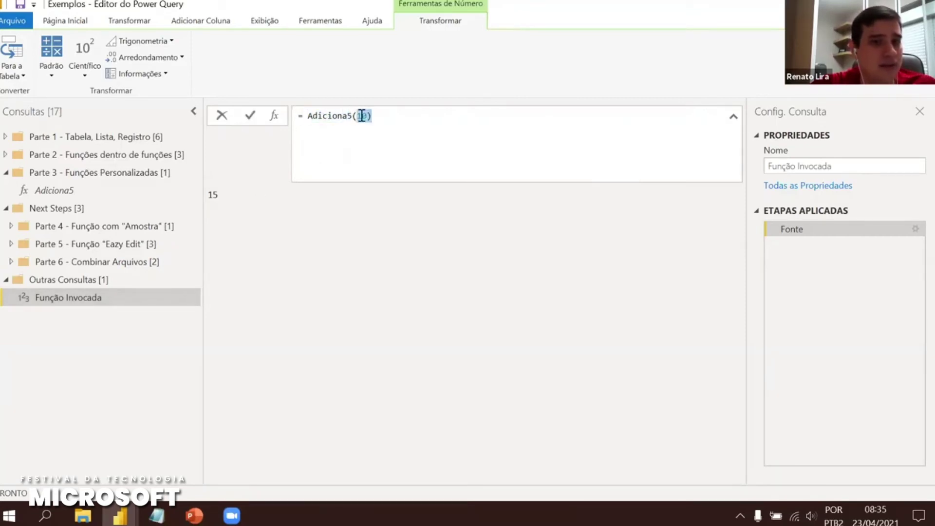
pyautogui.click(363, 116)
# Delete the Função Invocada query and go back to Adiciona5
pyautogui.rightClick(102, 297)
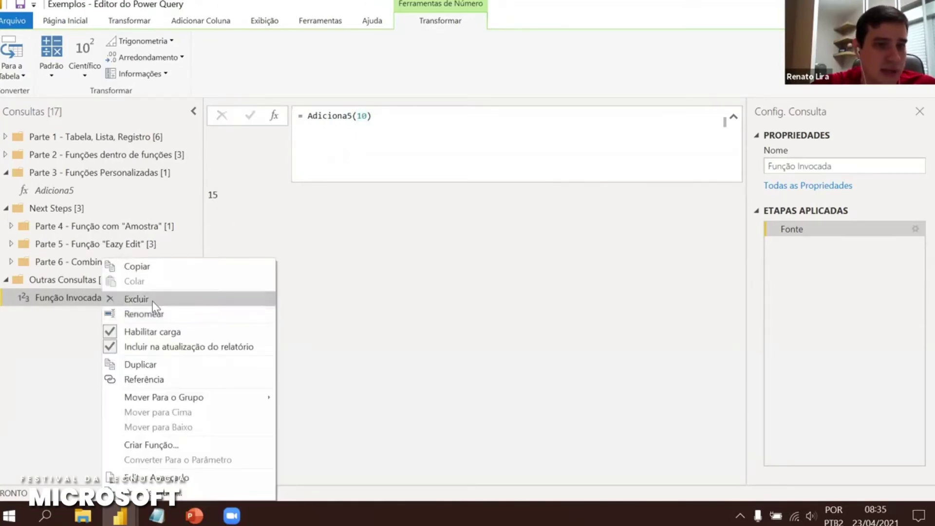
pyautogui.click(153, 301)
pyautogui.click(538, 278)
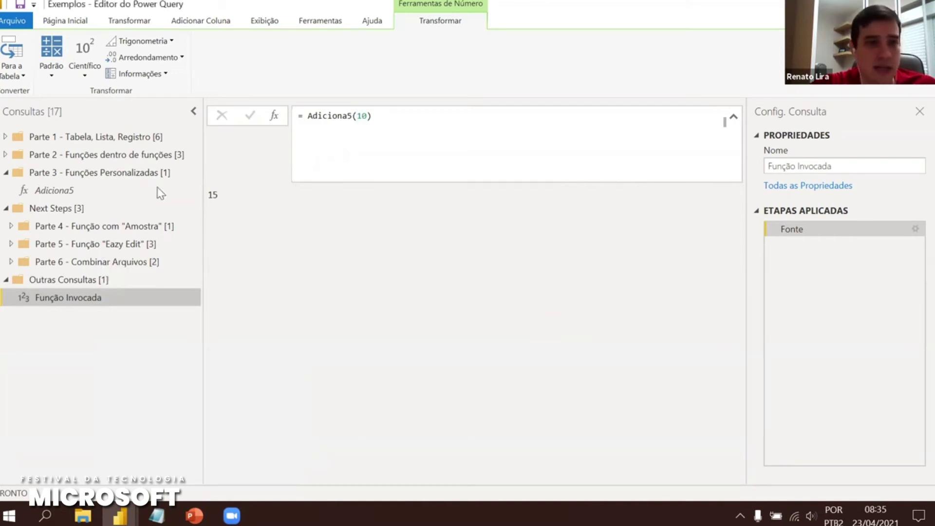
pyautogui.click(49, 191)
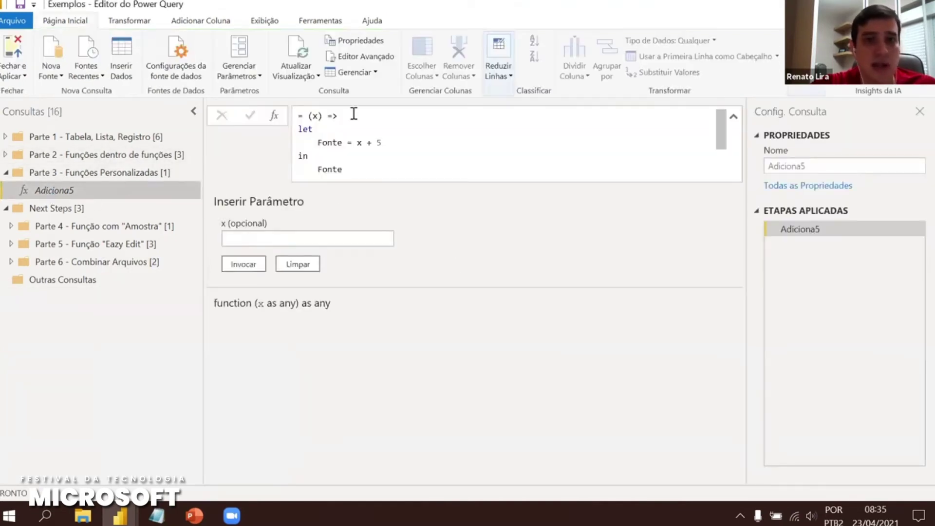
# Duplicate Adiciona5 and name the copy Fatorial
pyautogui.rightClick(78, 193)
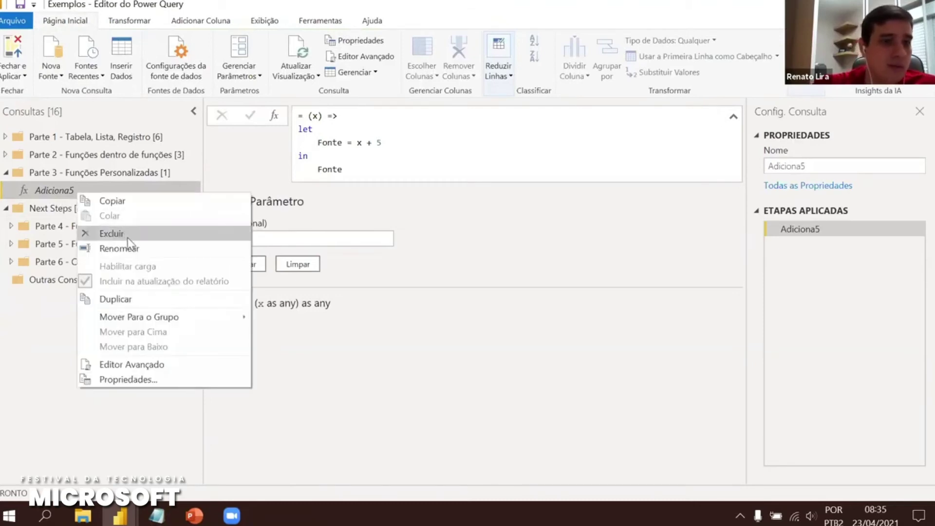
pyautogui.click(141, 298)
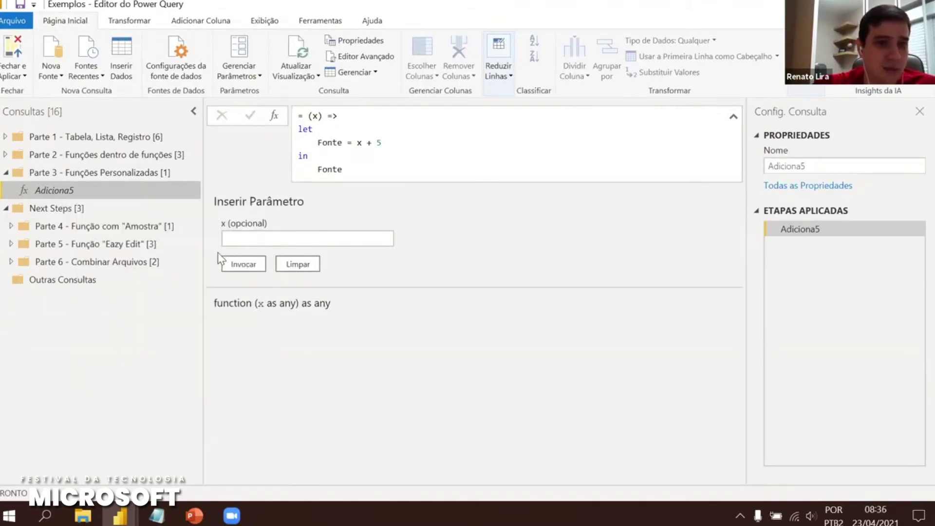
pyautogui.click(879, 166)
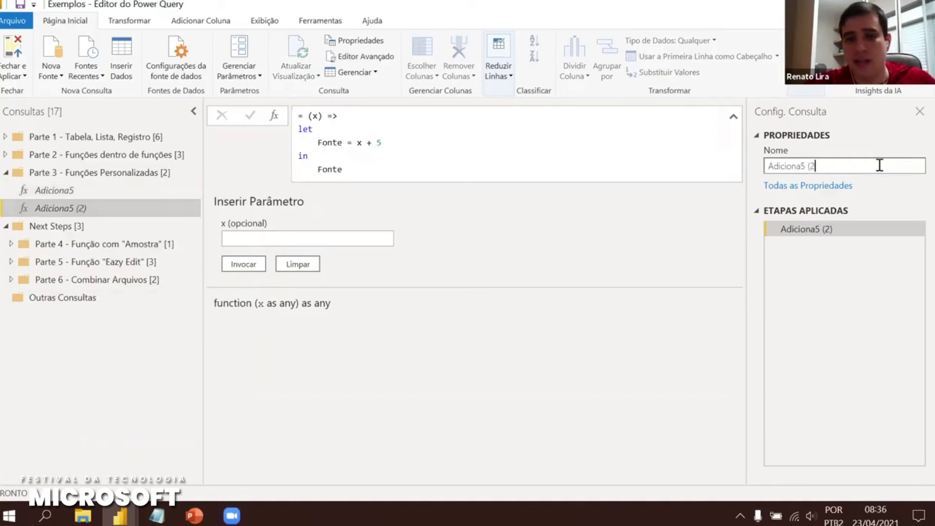
pyautogui.press('BackSpace')
pyautogui.press('BackSpace')
pyautogui.press('BackSpace')
pyautogui.press('BackSpace')
pyautogui.press('BackSpace')
pyautogui.press('BackSpace')
pyautogui.press('BackSpace')
pyautogui.press('BackSpace')
pyautogui.press('BackSpace')
pyautogui.press('BackSpace')
pyautogui.press('BackSpace')
pyautogui.press('BackSpace')
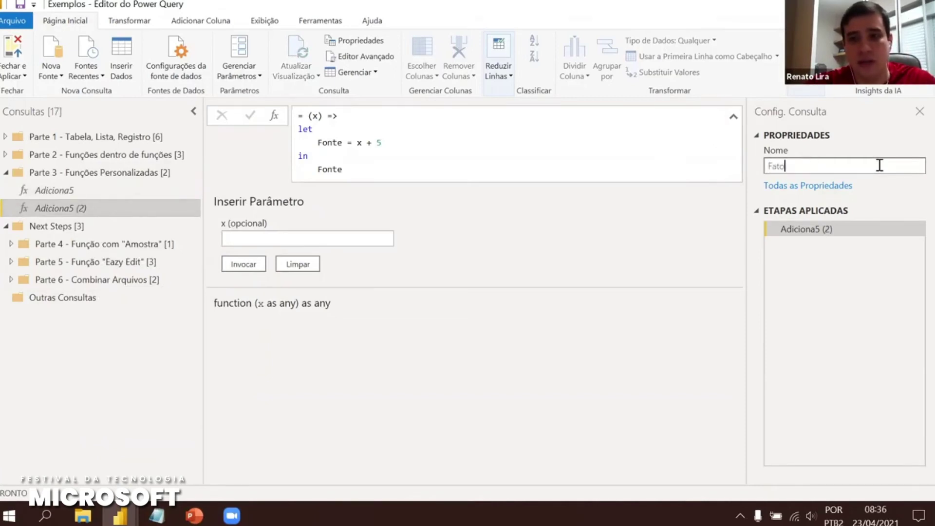
pyautogui.press('Return')
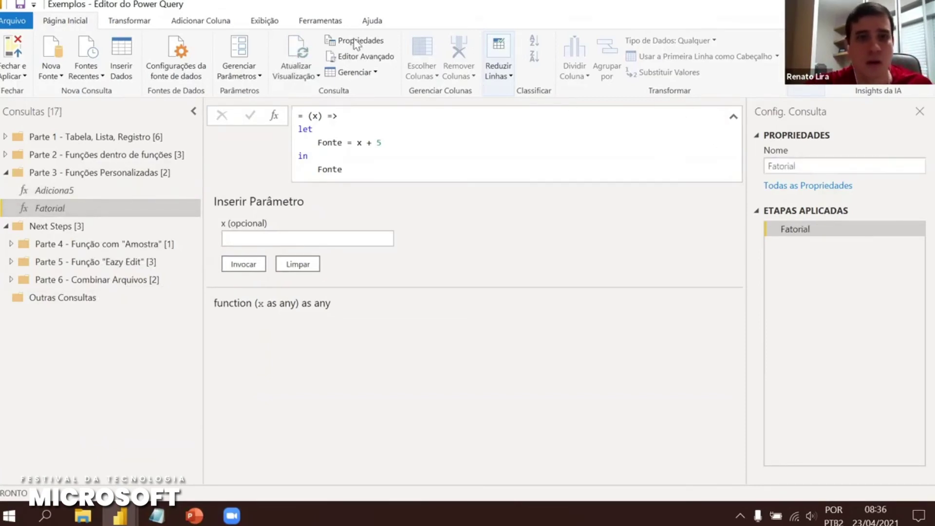
# Change Fatorial's body to if x > 1 then x * Fatorial(x-1) else 1 and save
pyautogui.click(355, 58)
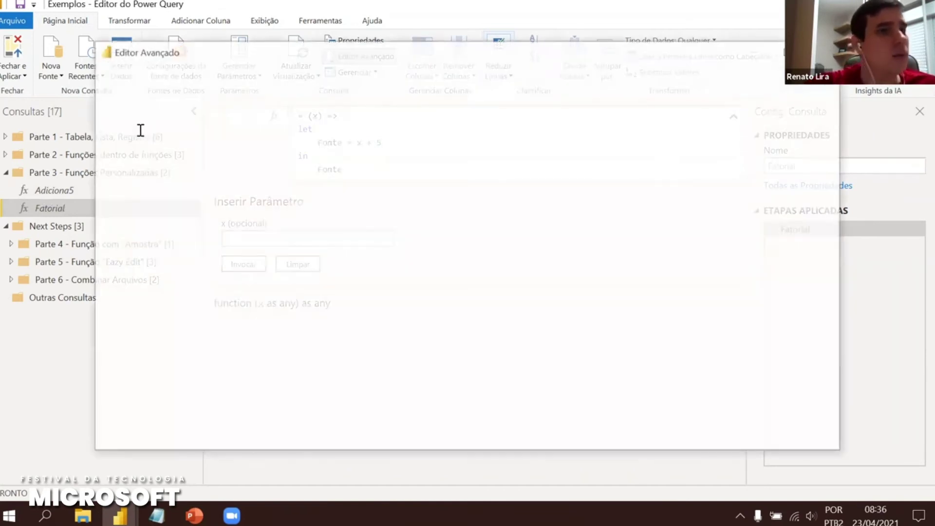
pyautogui.click(138, 129)
pyautogui.click(208, 127)
pyautogui.click(170, 141)
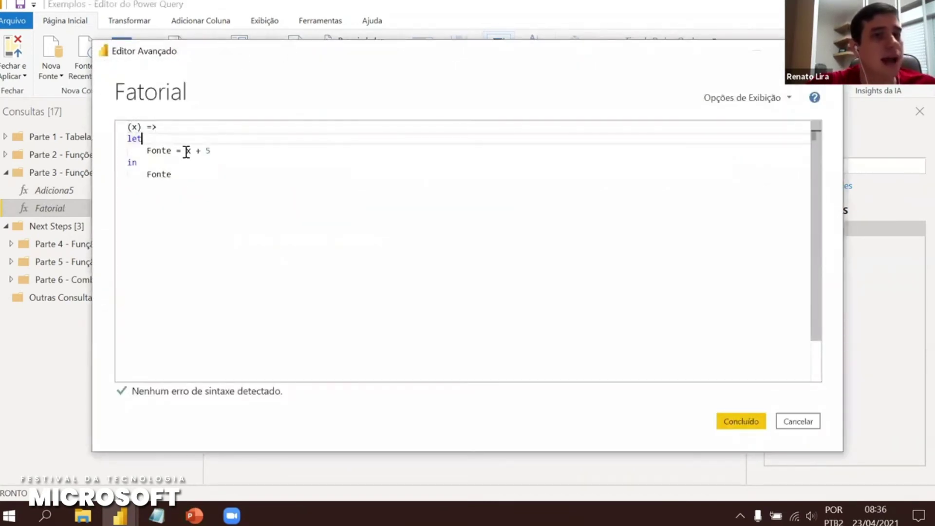
pyautogui.moveTo(186, 151); pyautogui.dragTo(212, 151)
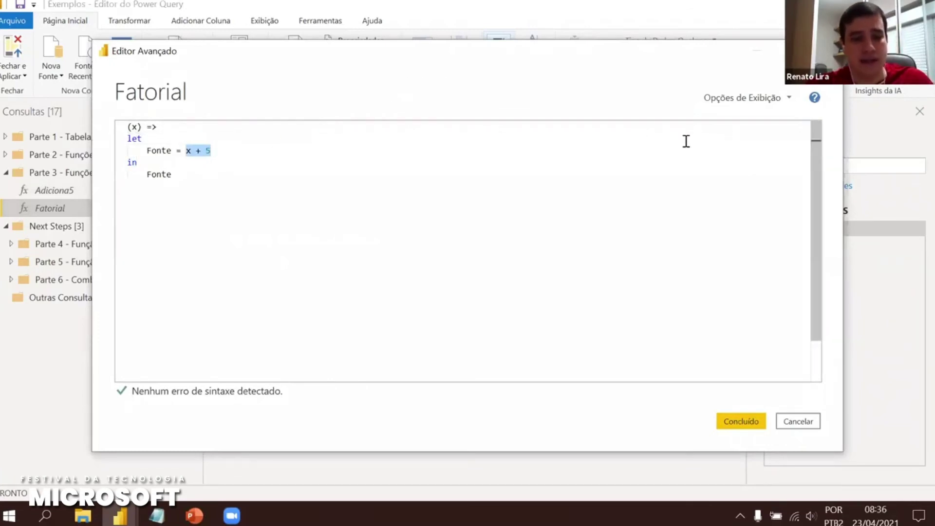
pyautogui.write('x ')
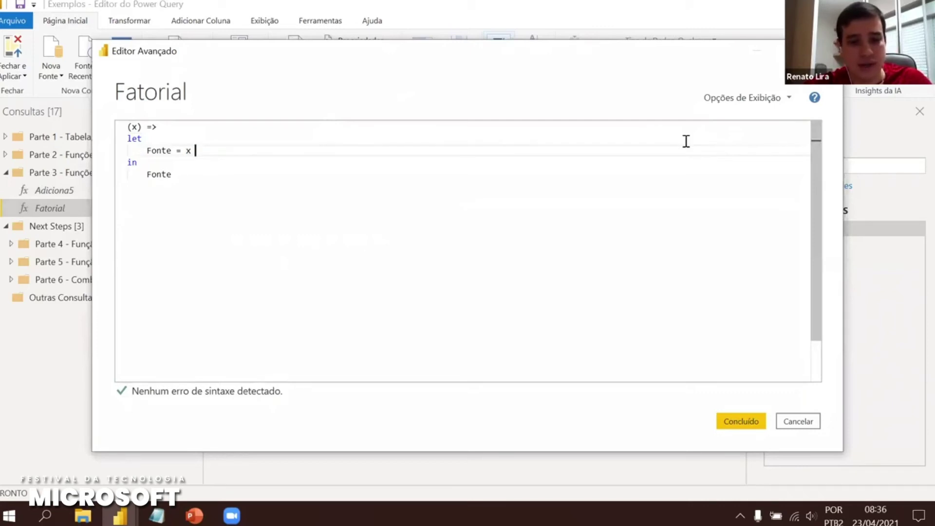
pyautogui.write('* Fatori')
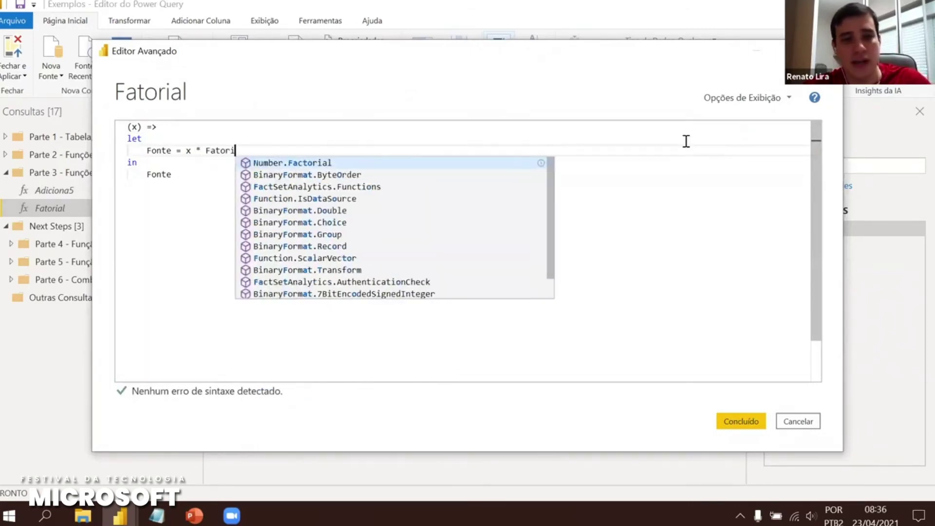
pyautogui.write('al ( x-')
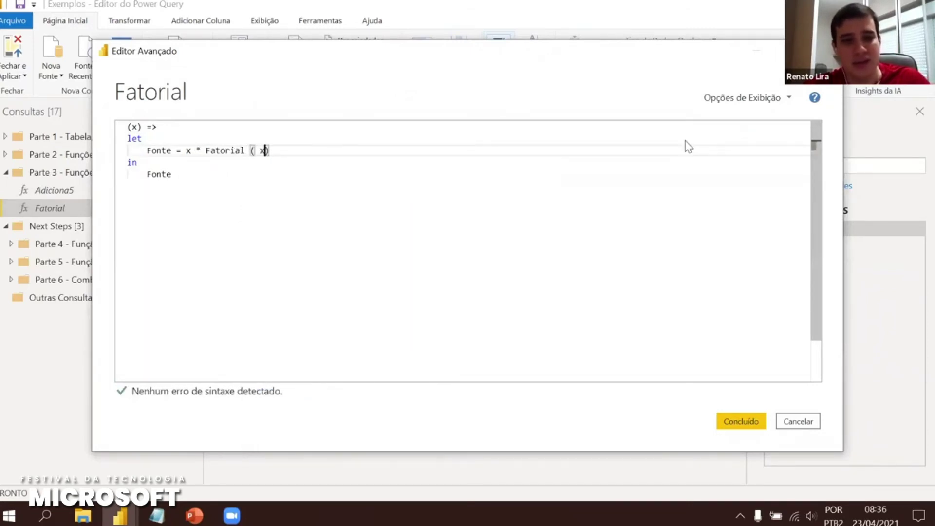
pyautogui.write('1')
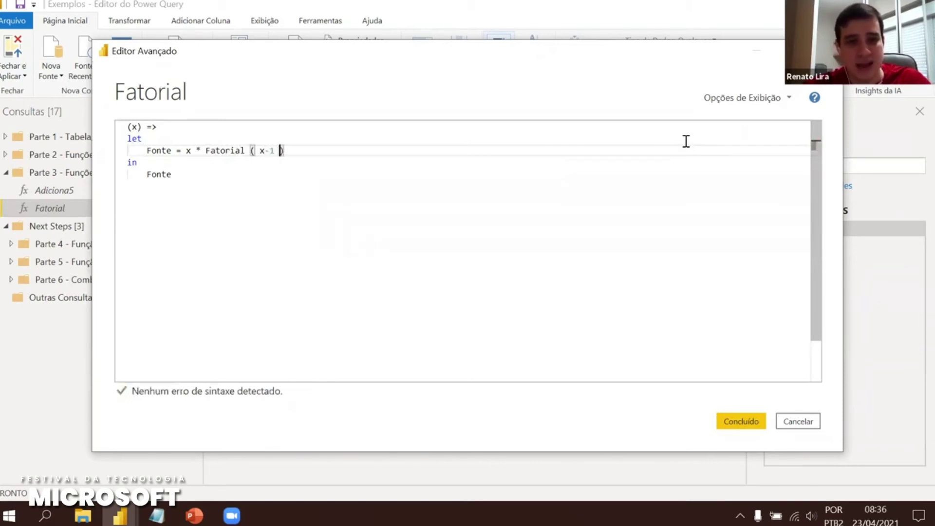
pyautogui.click(184, 151)
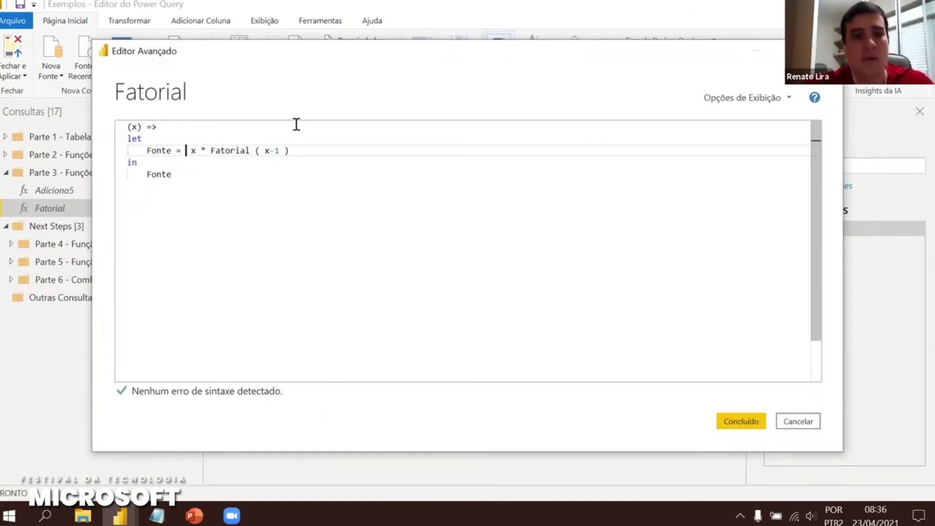
pyautogui.write('if x')
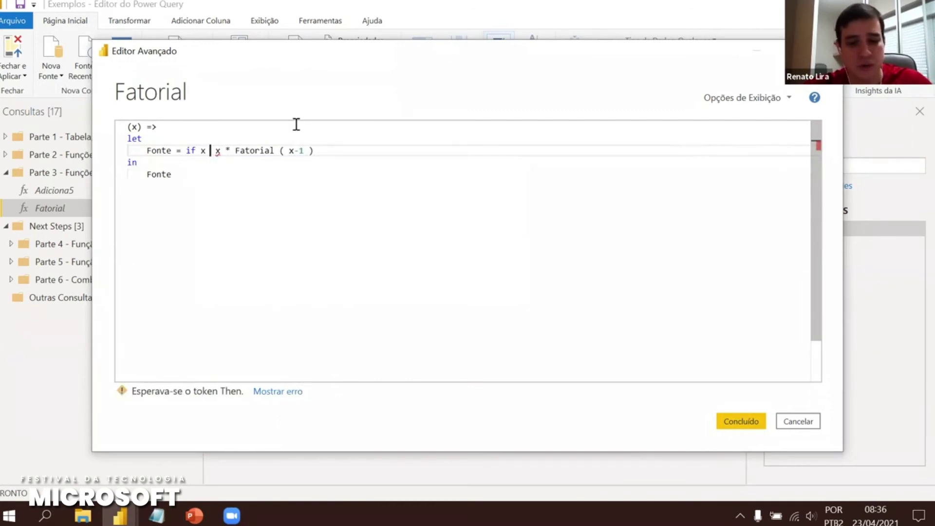
pyautogui.write(' > 1 then')
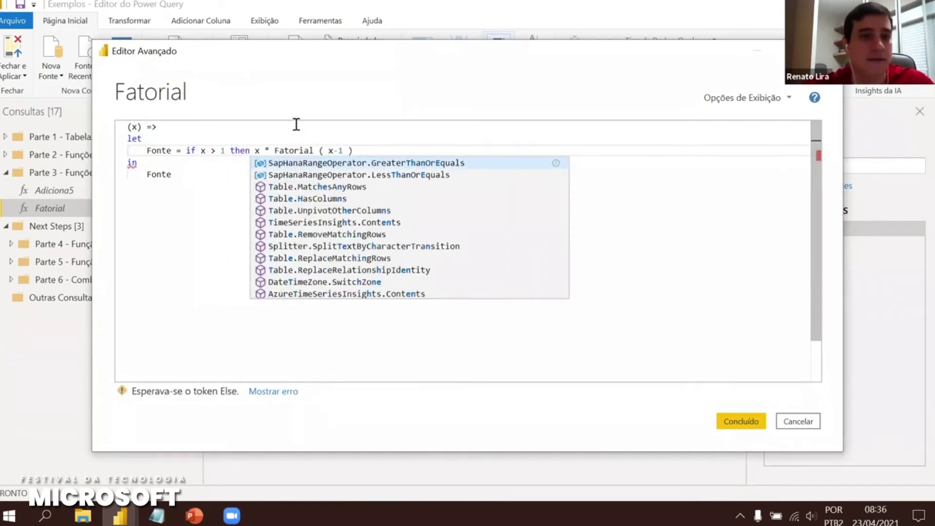
pyautogui.click(381, 151)
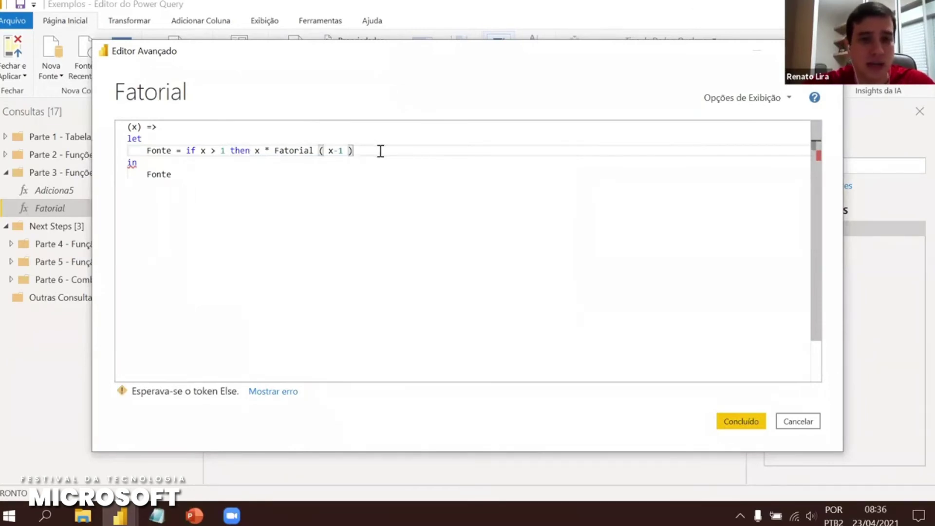
pyautogui.write('else 1')
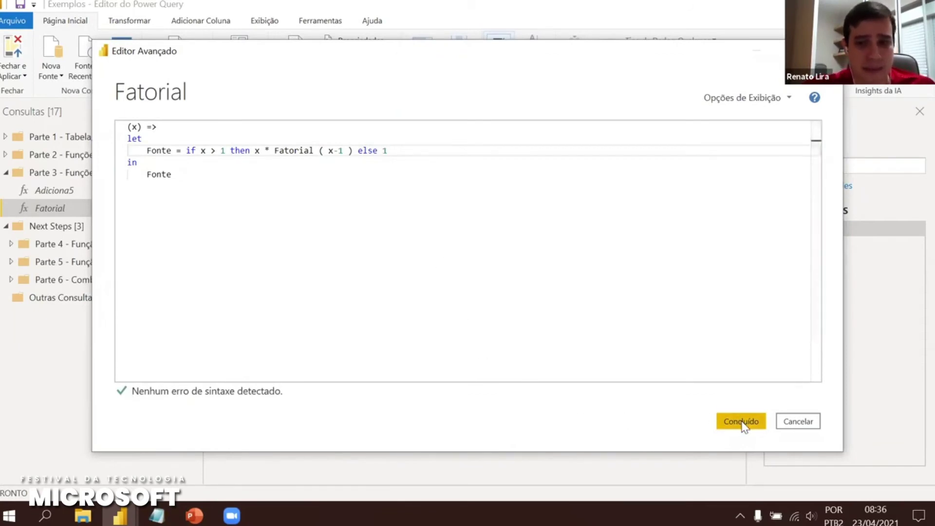
pyautogui.click(744, 426)
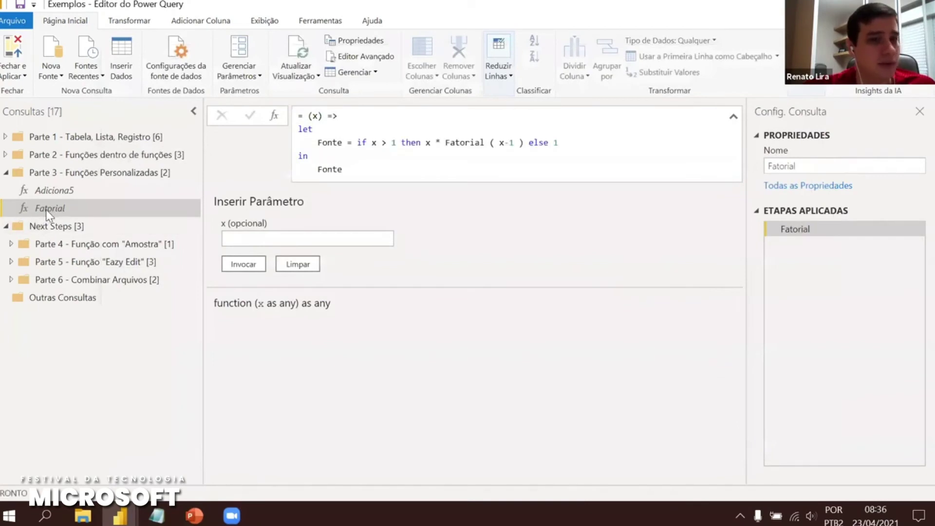
# Invoke Fatorial with 5 and then 6, getting 120 and 720
pyautogui.click(274, 240)
pyautogui.write('5')
pyautogui.click(243, 264)
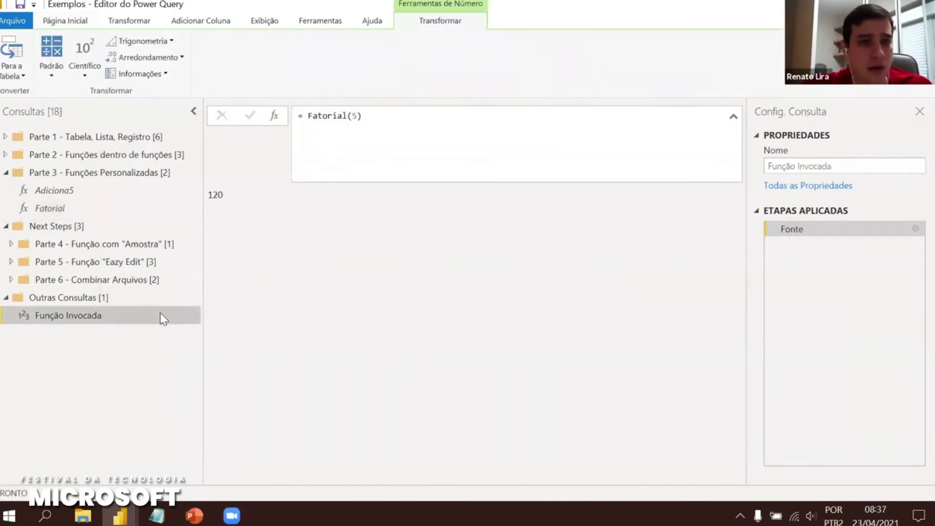
pyautogui.moveTo(230, 202); pyautogui.dragTo(208, 195)
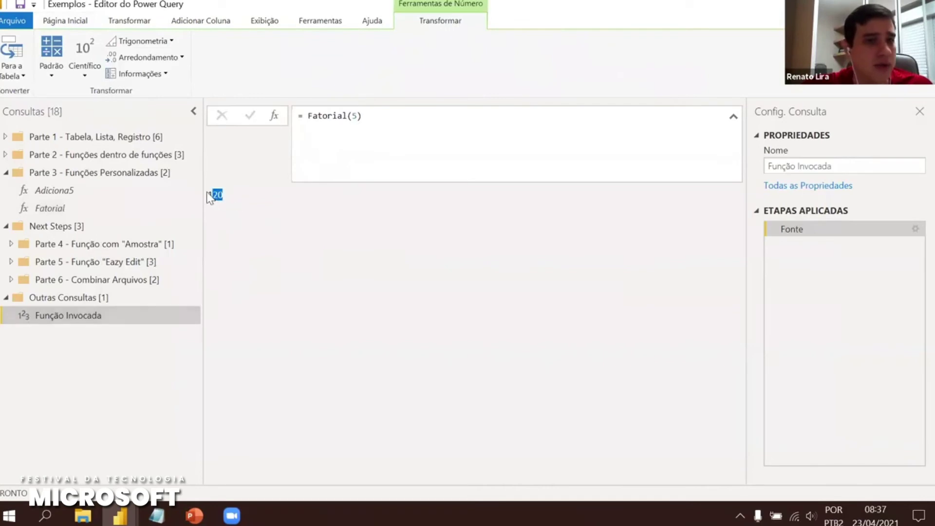
pyautogui.click(92, 207)
pyautogui.click(247, 243)
pyautogui.write('6')
pyautogui.click(243, 264)
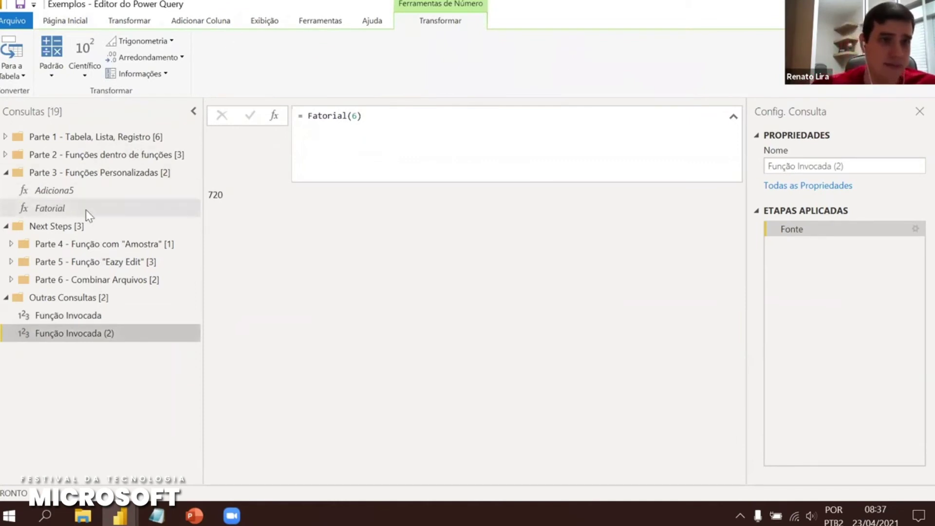
pyautogui.click(63, 210)
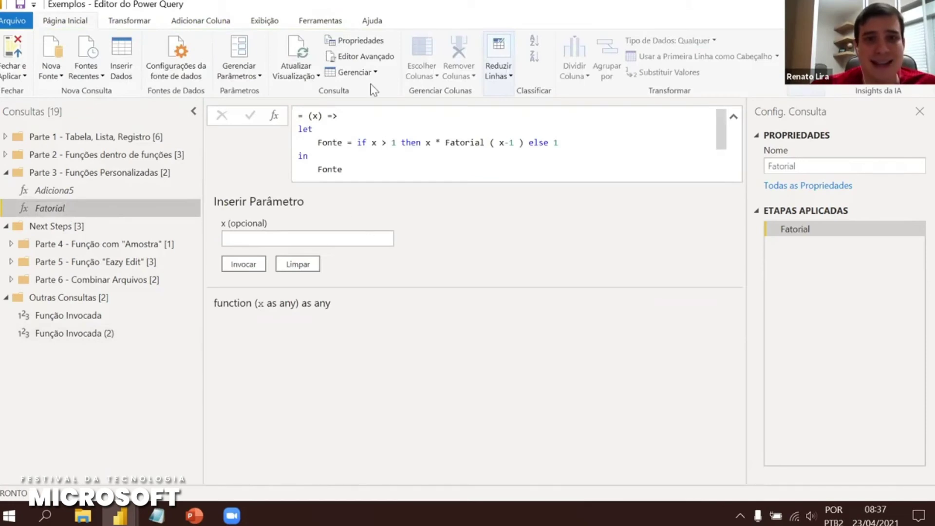
pyautogui.click(364, 56)
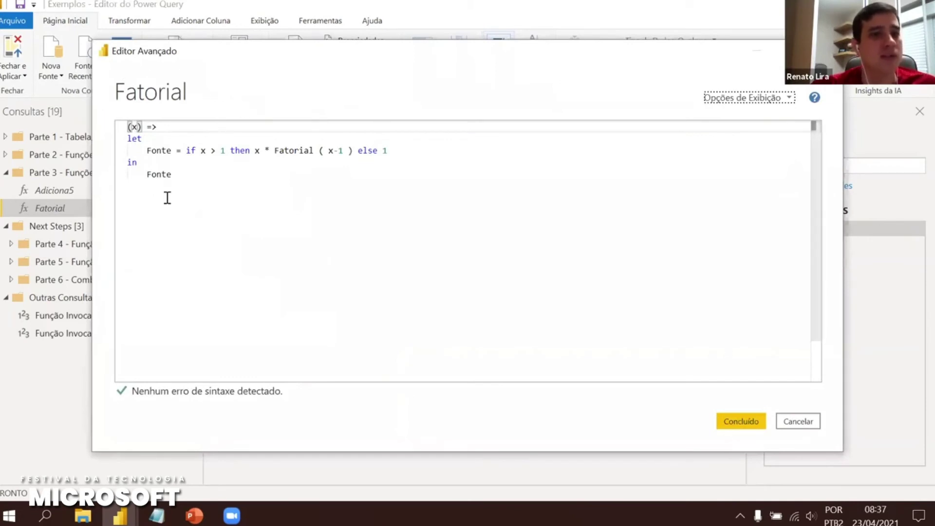
pyautogui.moveTo(128, 126); pyautogui.dragTo(198, 176)
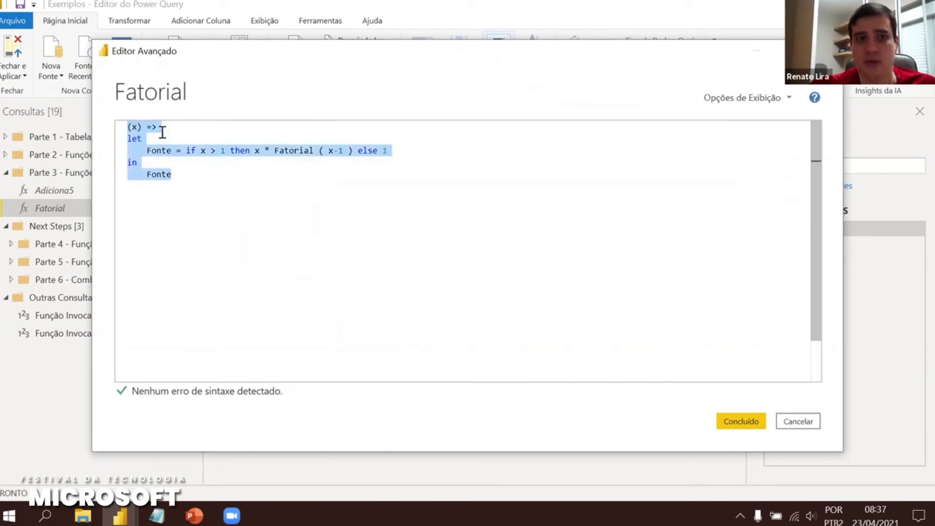
pyautogui.click(274, 150)
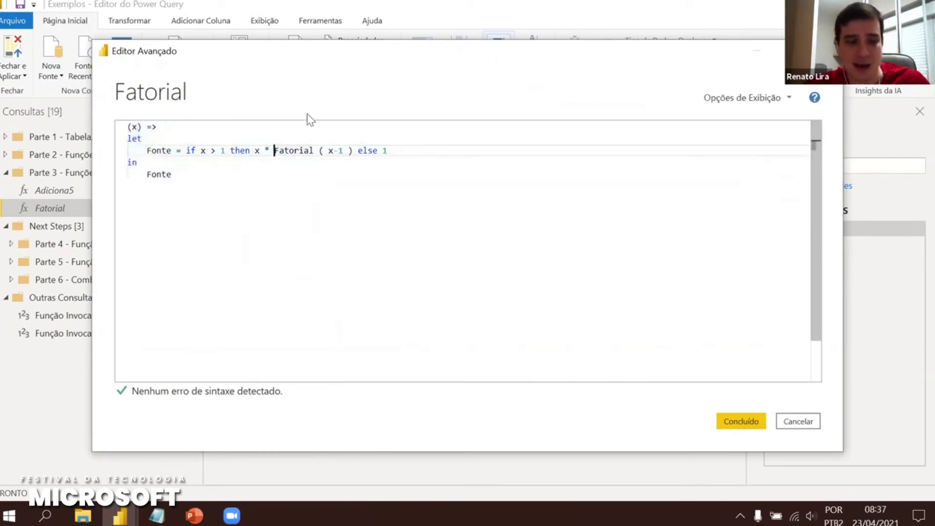
pyautogui.write('$')
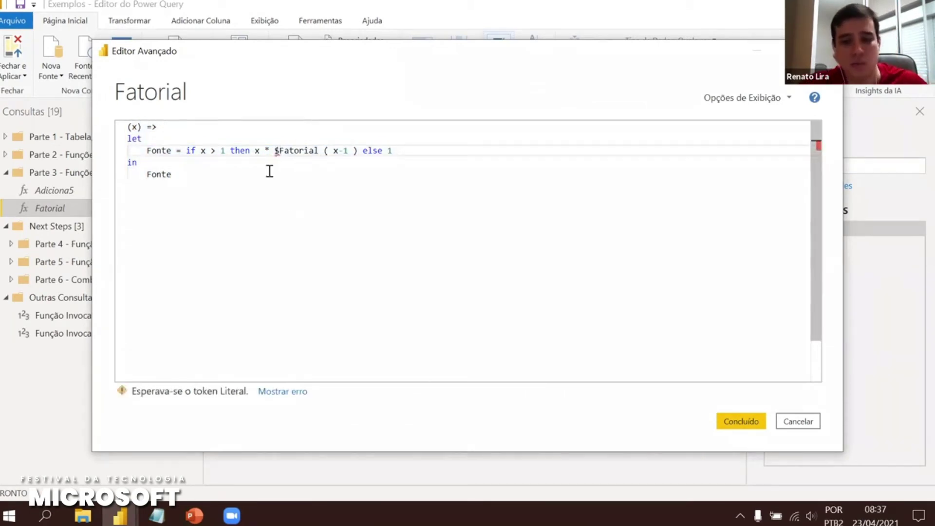
pyautogui.press('BackSpace')
pyautogui.write('@')
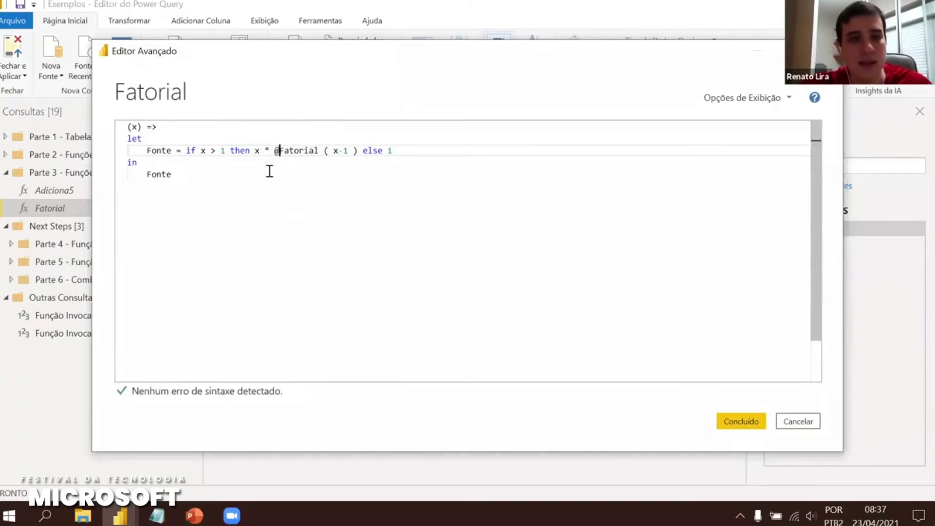
pyautogui.moveTo(275, 151); pyautogui.dragTo(320, 155)
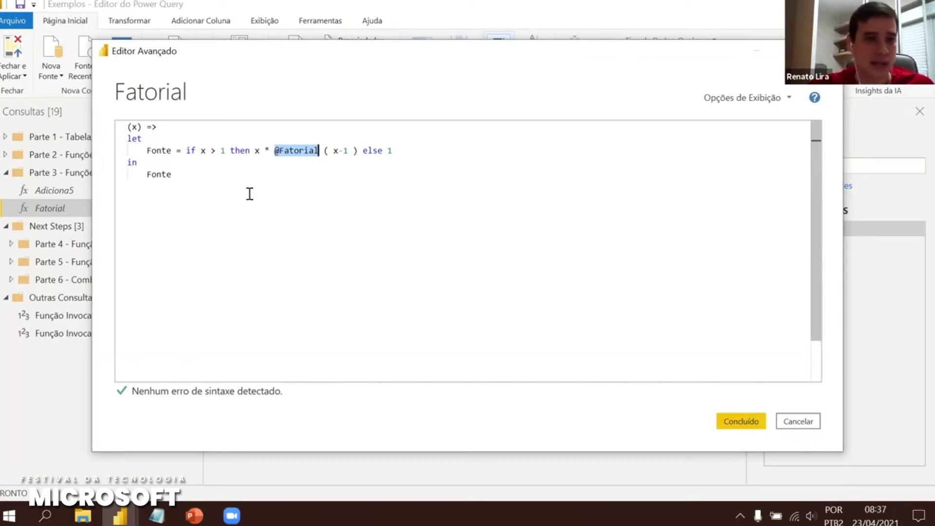
pyautogui.click(275, 151)
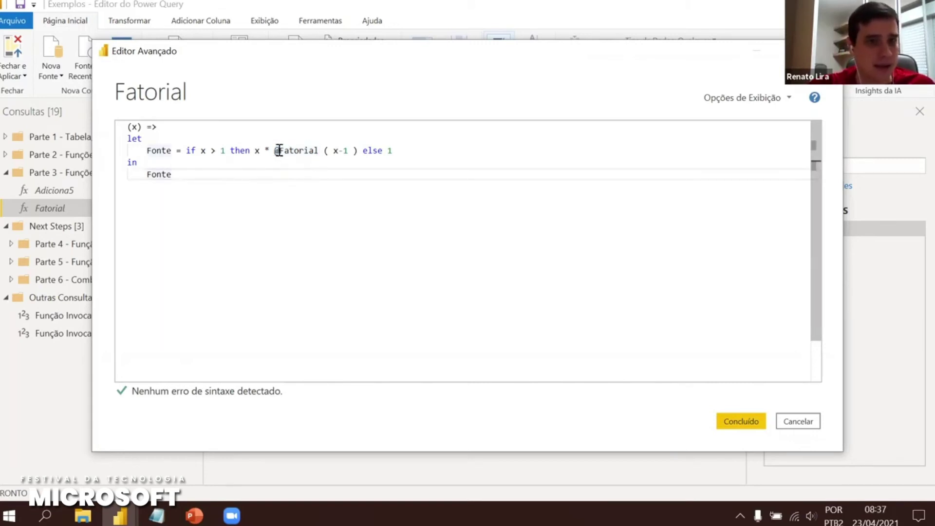
pyautogui.click(740, 421)
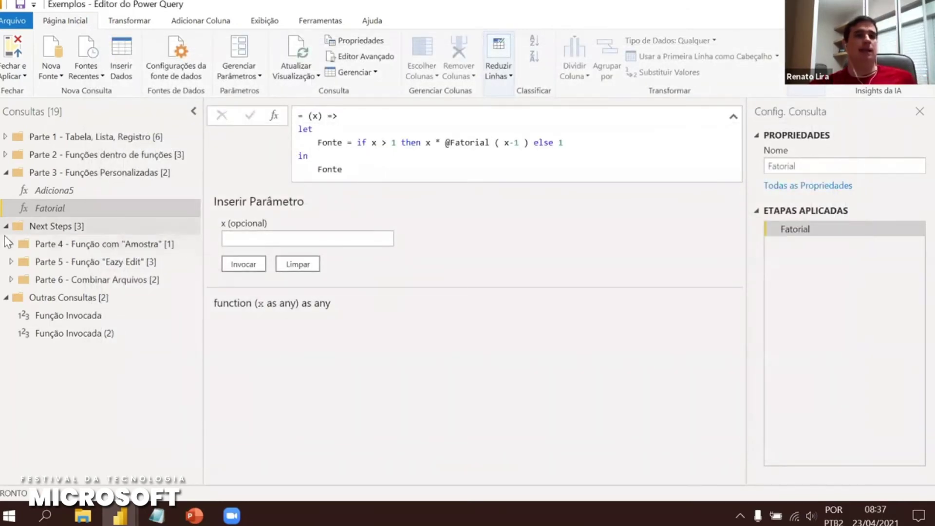
# Collapse Outras Consultas, drag Parte 4 to the top level, collapse Next Steps, and open Amostra
pyautogui.click(57, 297)
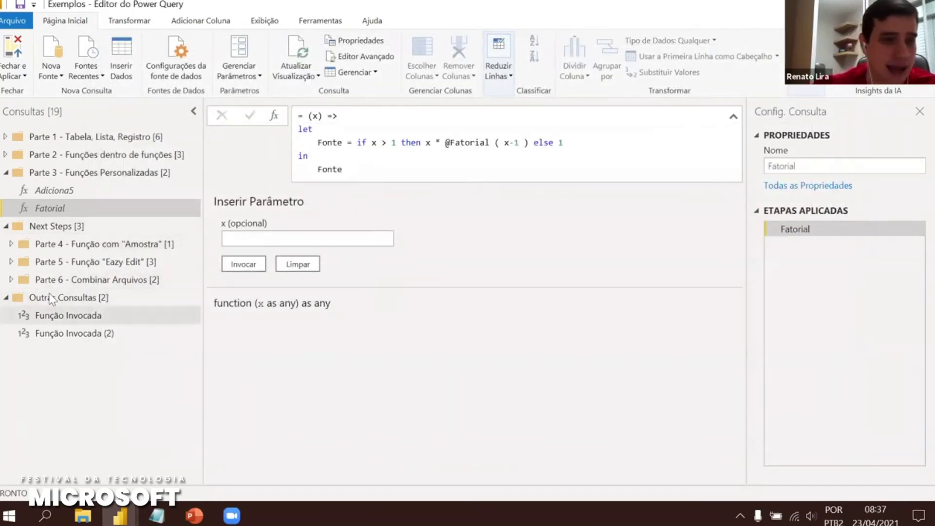
pyautogui.click(6, 297)
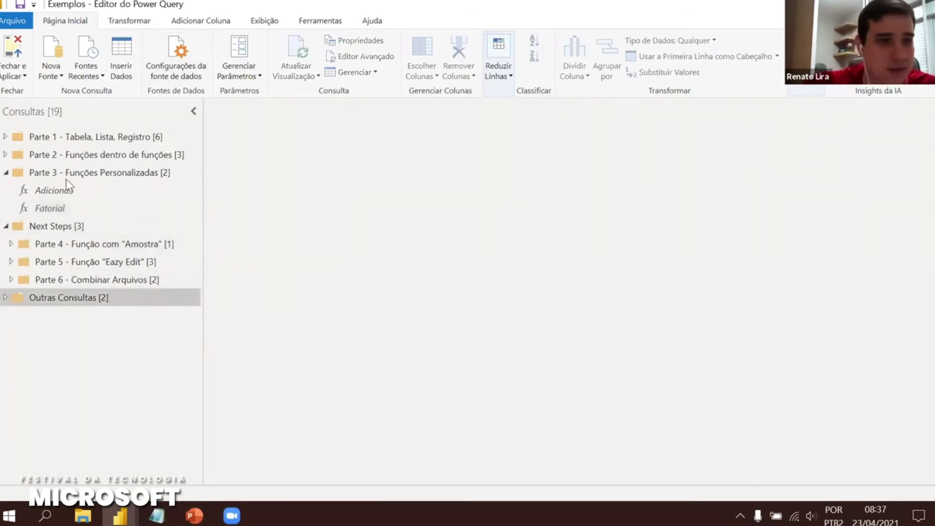
pyautogui.click(25, 247)
pyautogui.click(11, 244)
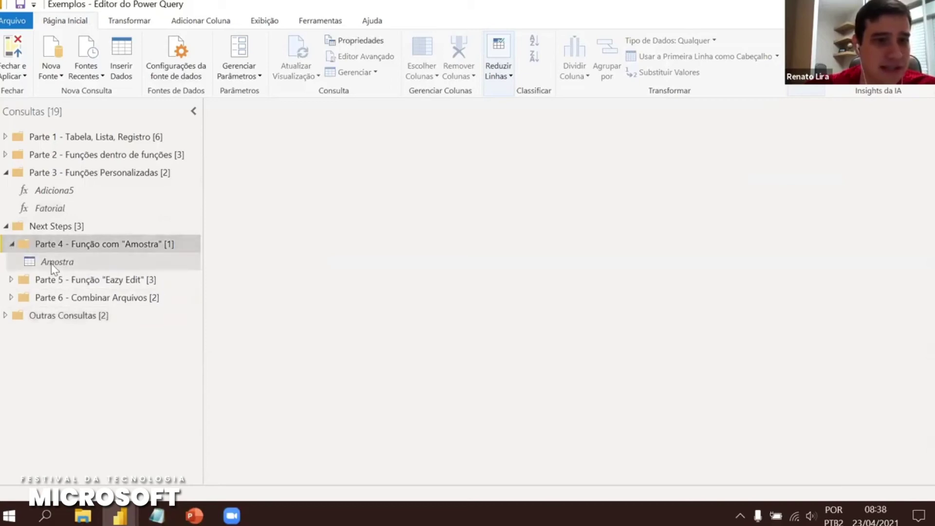
pyautogui.moveTo(60, 245); pyautogui.dragTo(51, 216)
pyautogui.click(7, 259)
pyautogui.click(39, 244)
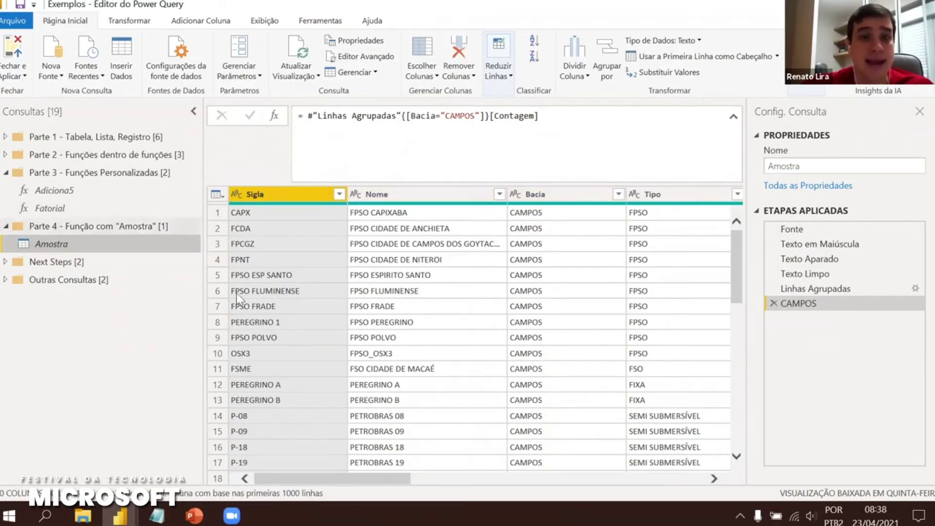
# Step through Amostra's applied steps from Fonte through uppercase, trim and clean to grouping by Bacia
pyautogui.click(809, 227)
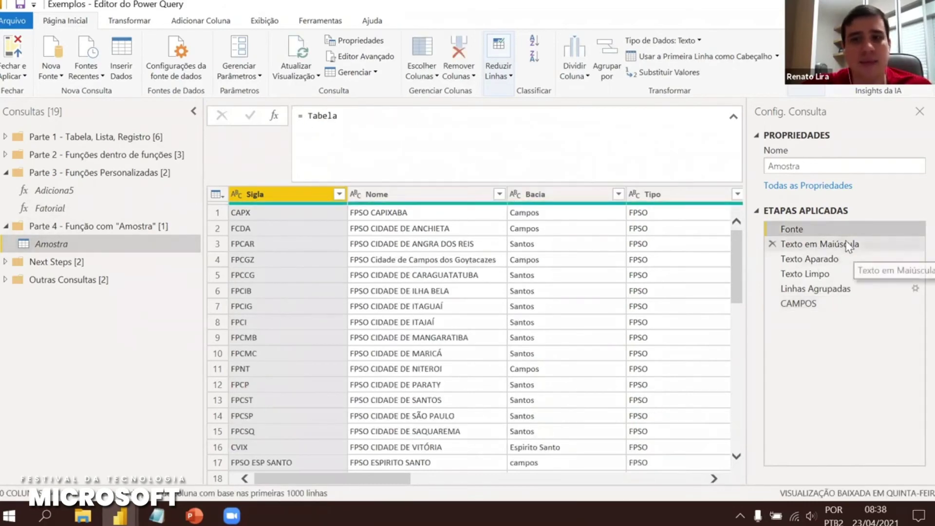
pyautogui.click(830, 244)
pyautogui.click(827, 262)
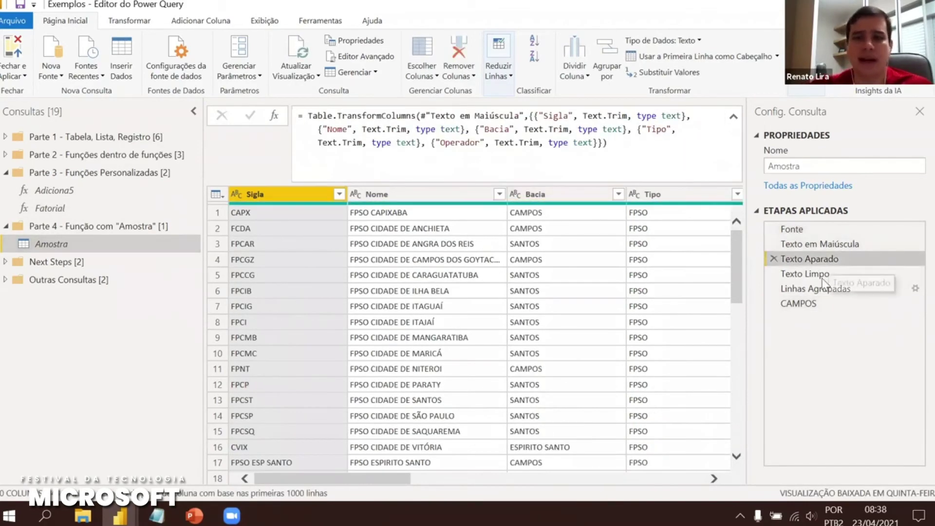
pyautogui.click(822, 274)
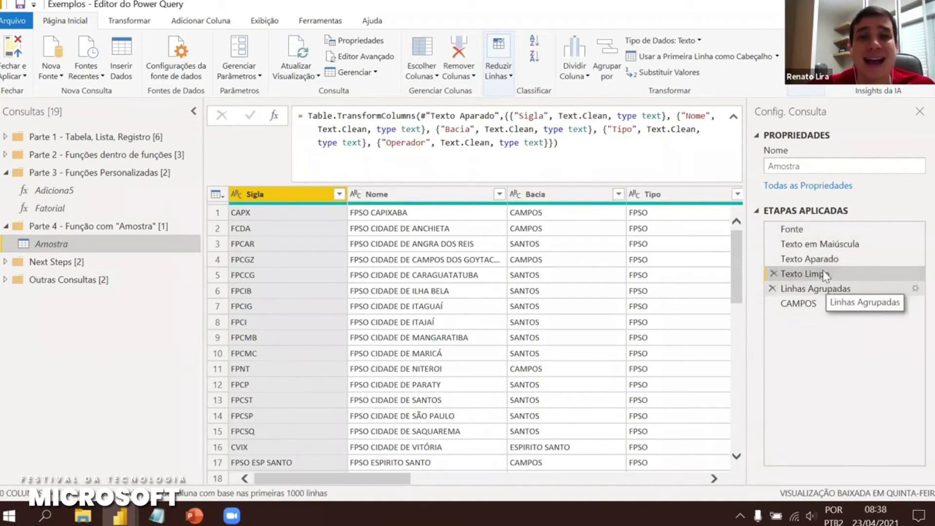
pyautogui.click(828, 288)
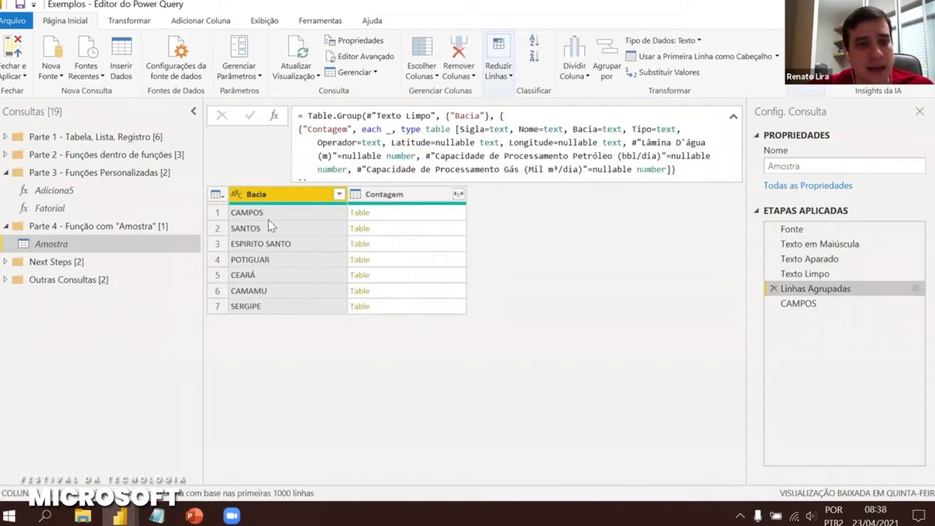
# Preview the CAMPOS and SANTOS nested tables among the seven basin groups, then select the CAMPOS step
pyautogui.click(279, 214)
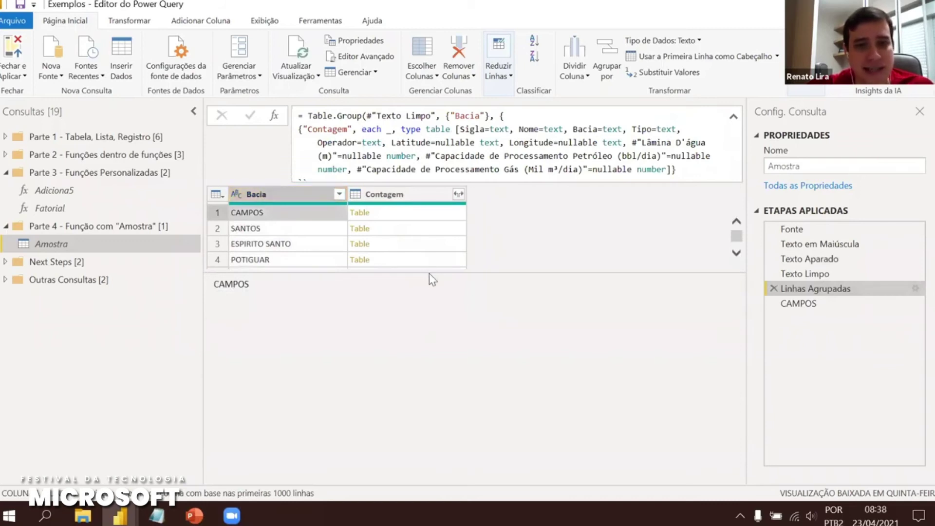
pyautogui.moveTo(436, 279); pyautogui.dragTo(441, 325)
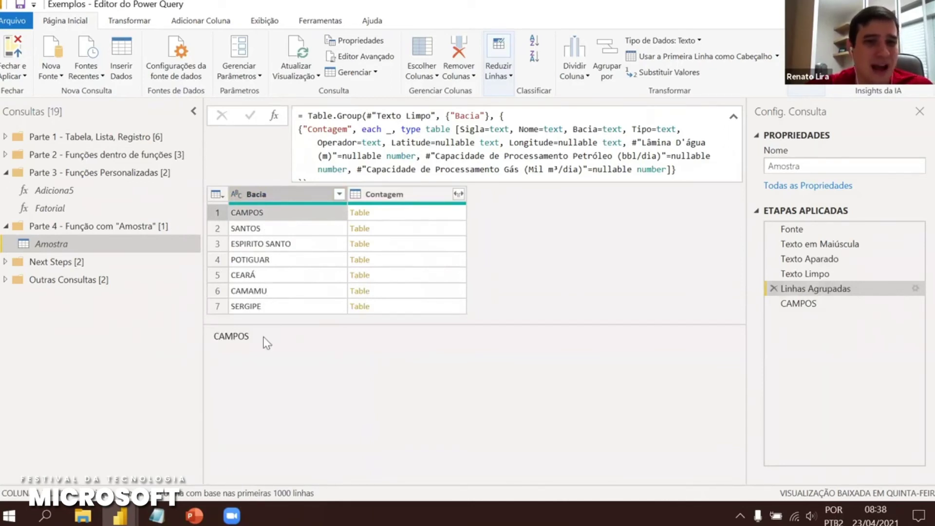
pyautogui.click(395, 218)
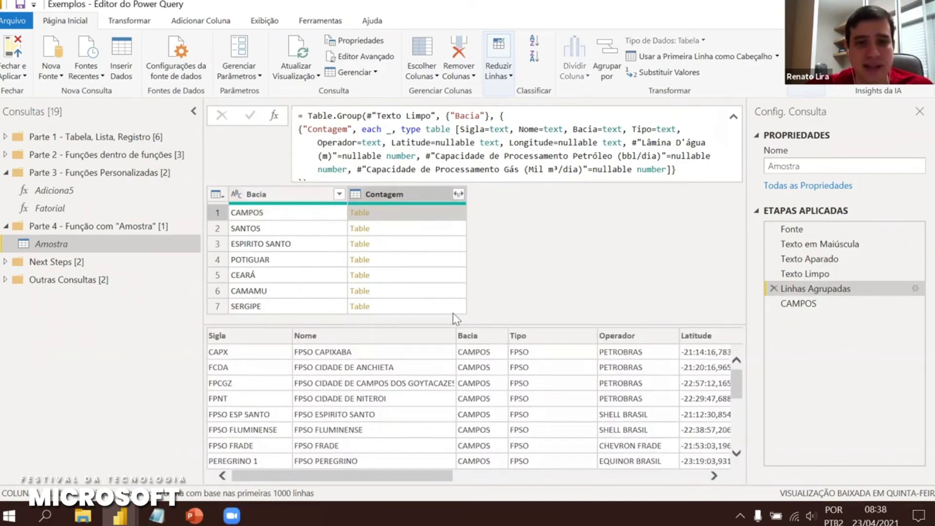
pyautogui.click(396, 229)
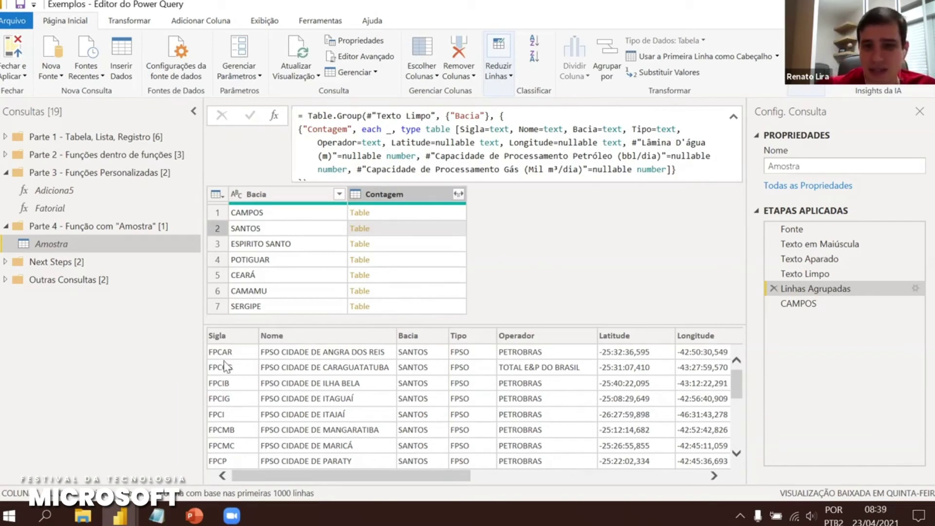
pyautogui.click(714, 475)
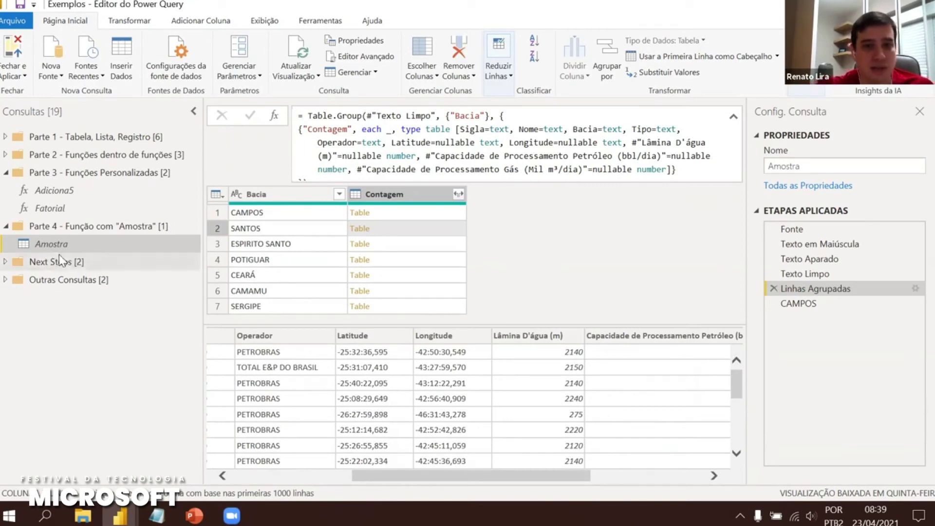
pyautogui.click(808, 303)
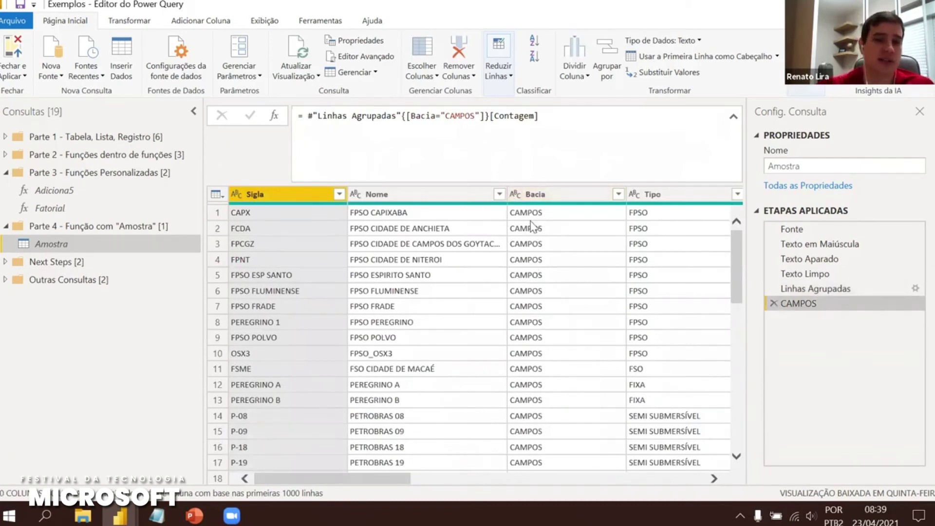
# Create a reference to Amostra and sort it by Lâmina D'água (m) descending, with 1800 on top
pyautogui.rightClick(56, 247)
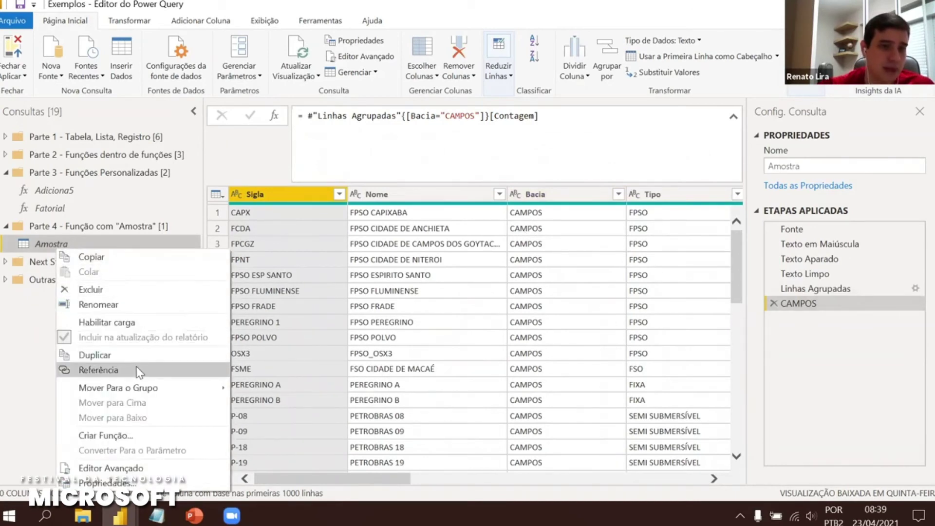
pyautogui.press('Return')
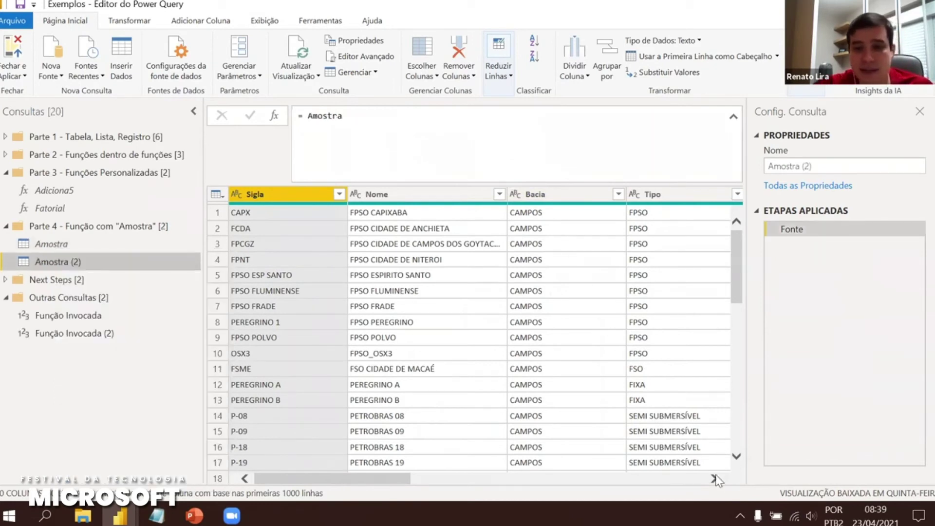
pyautogui.click(714, 479)
pyautogui.click(714, 479)
pyautogui.click(714, 478)
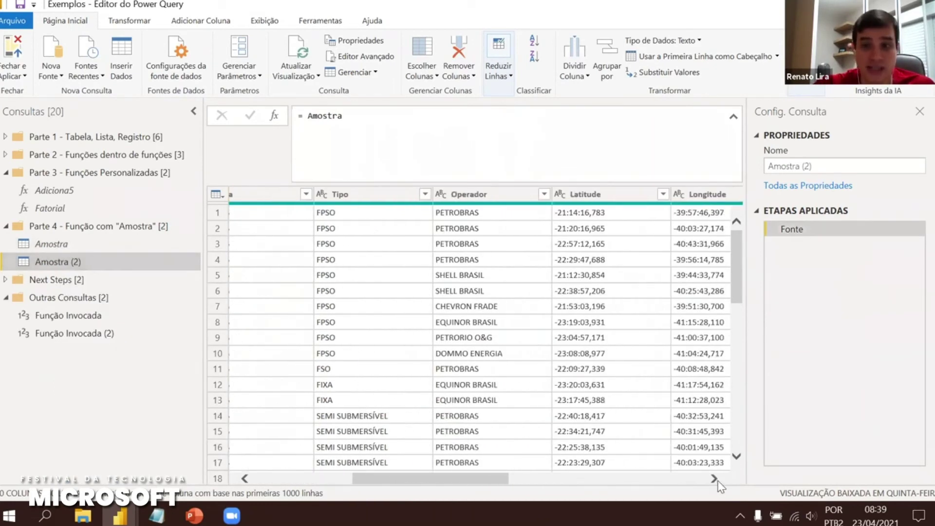
pyautogui.click(715, 479)
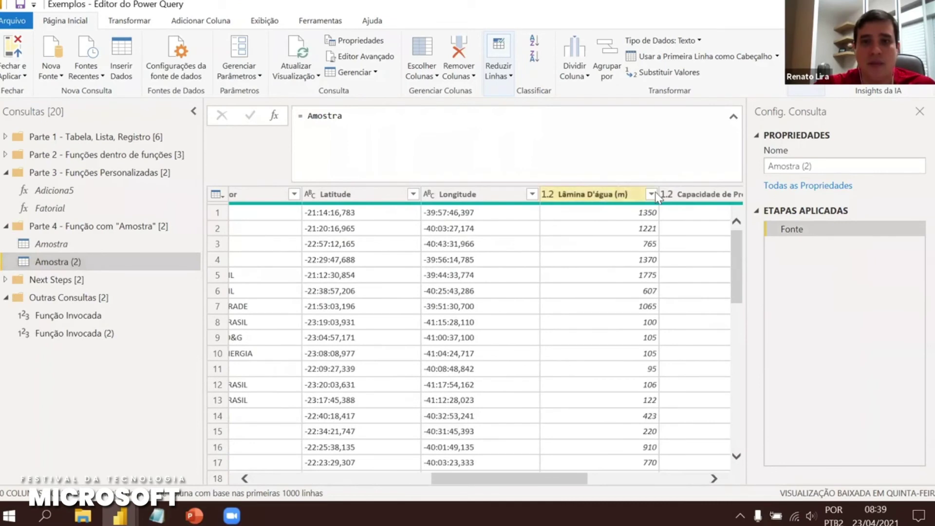
pyautogui.click(651, 194)
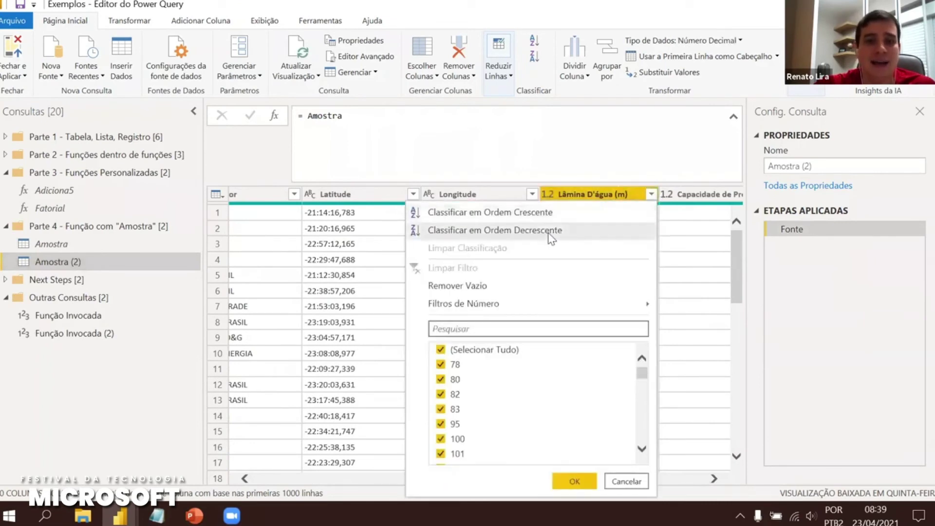
pyautogui.click(550, 231)
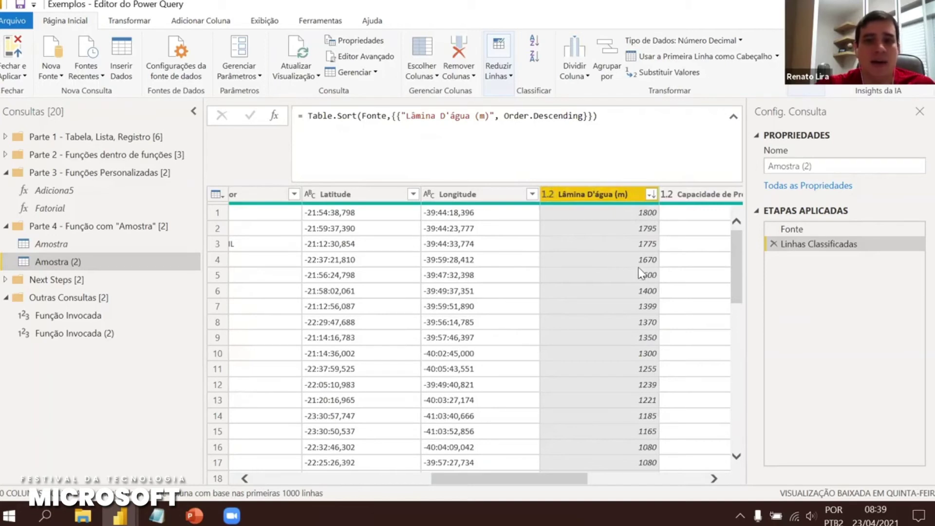
pyautogui.click(309, 115)
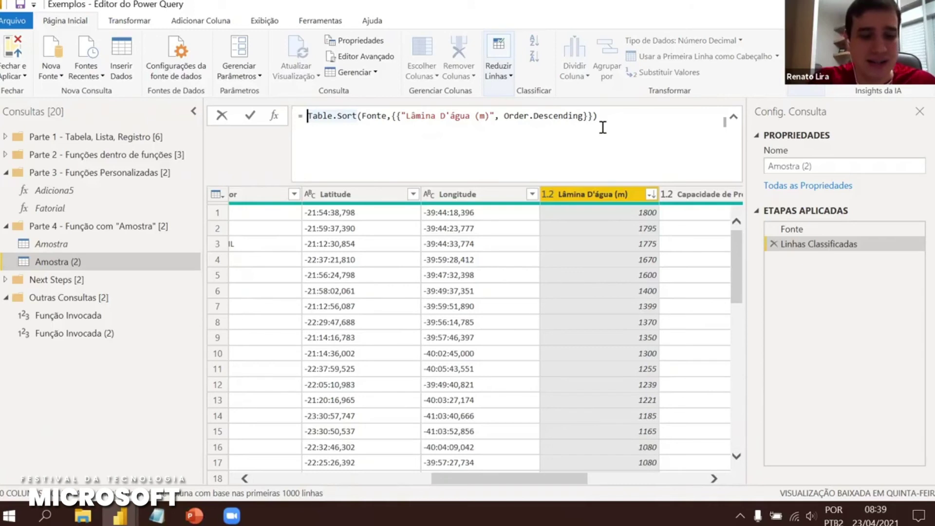
# Wrap the Table.Sort formula in Table.Buffer( ... ) and commit it
pyautogui.write('T')
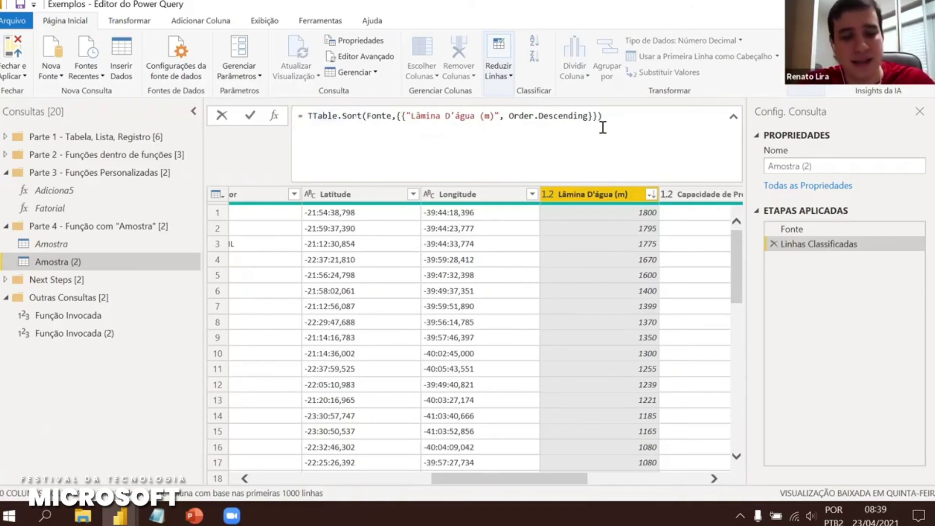
pyautogui.write('a')
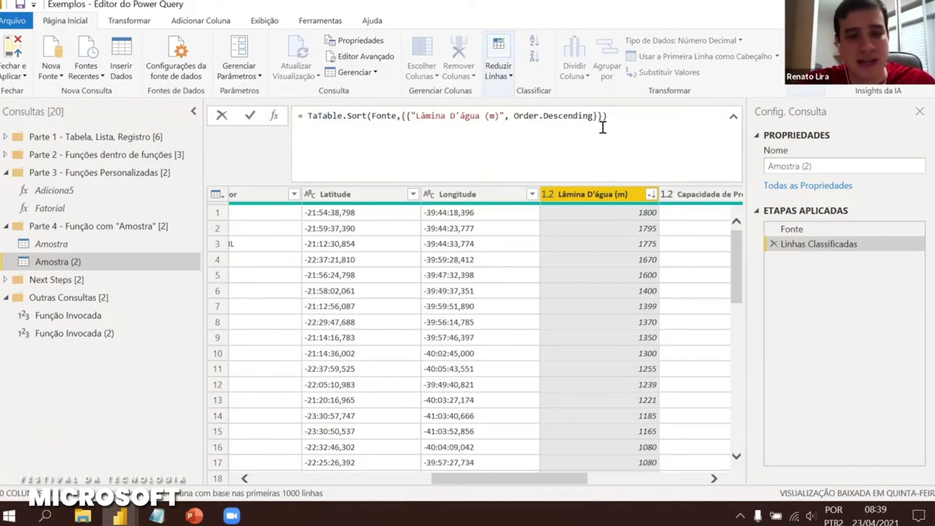
pyautogui.write('le')
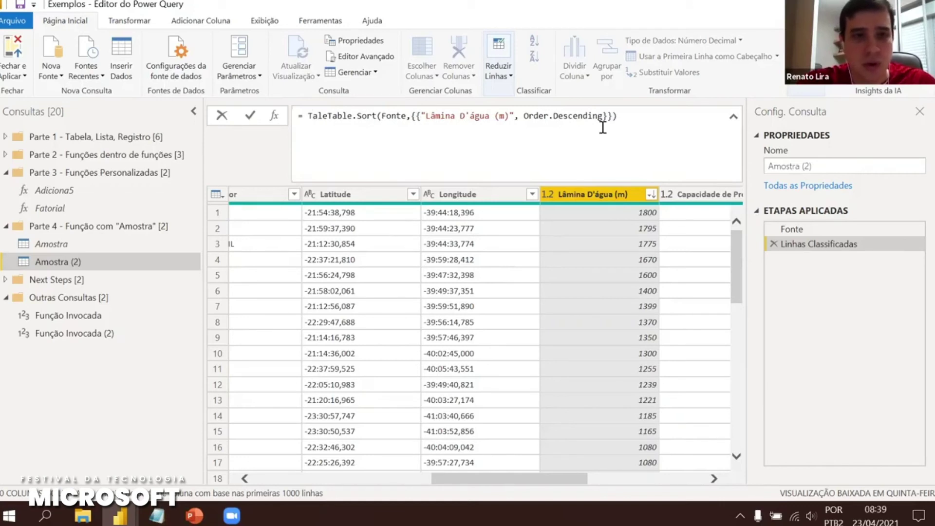
pyautogui.press('BackSpace')
pyautogui.press('BackSpace')
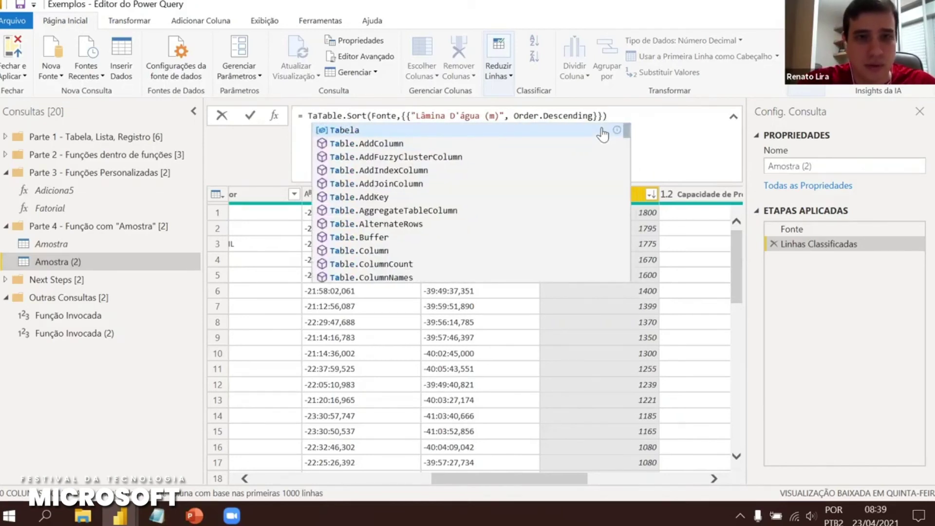
pyautogui.write('b')
pyautogui.write('le.Buffer')
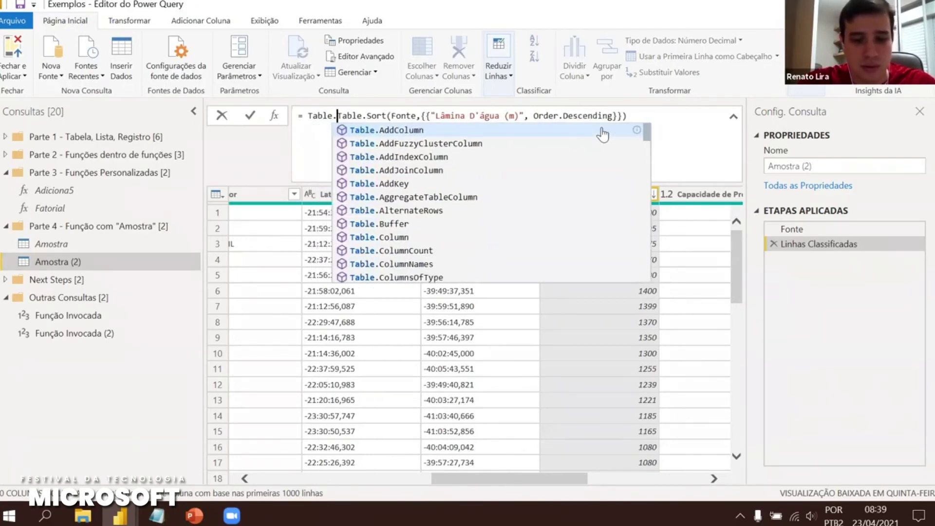
pyautogui.write(' (')
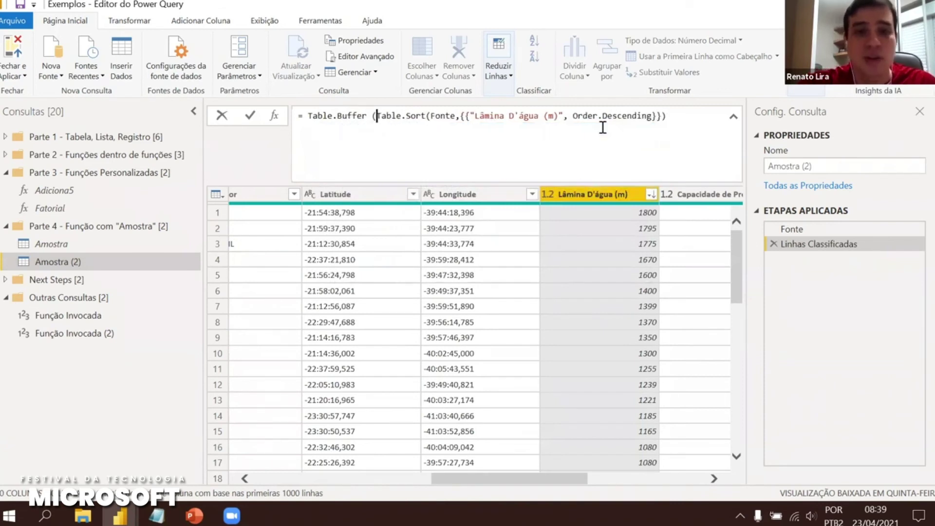
pyautogui.click(683, 118)
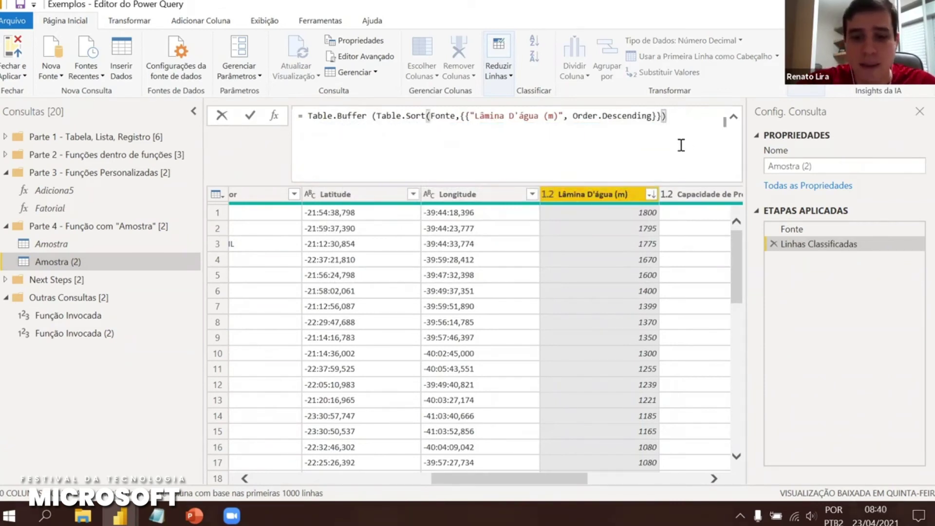
pyautogui.write(')')
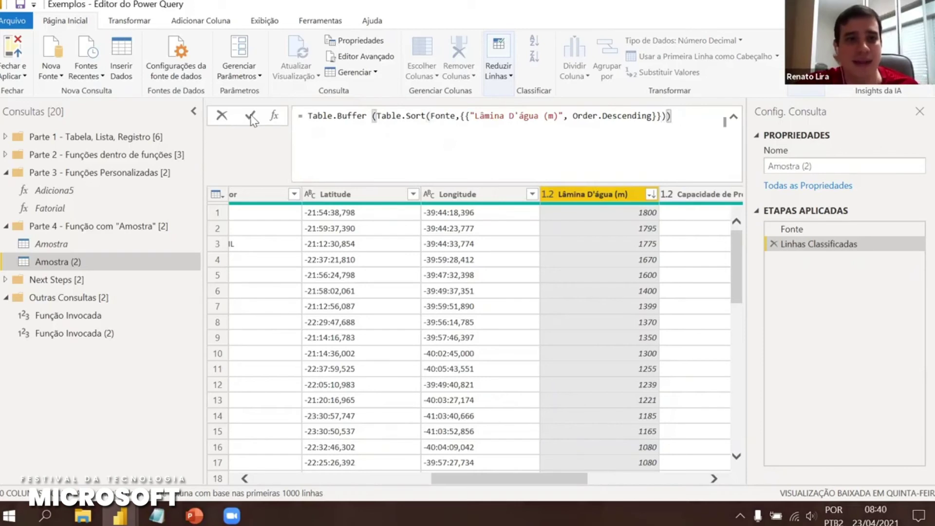
pyautogui.click(248, 117)
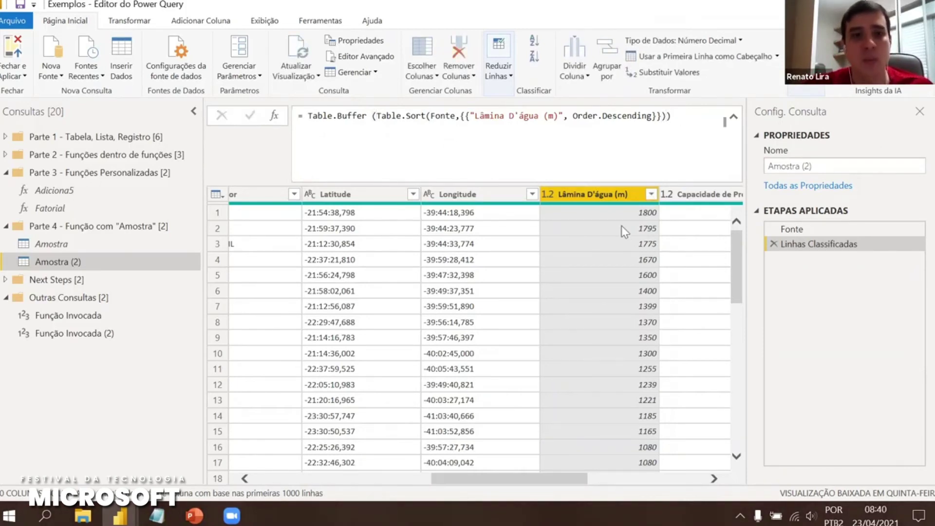
# Keep the top 3 rows, leaving P-52, P-55 and FPSO ESP SANTO
pyautogui.click(215, 194)
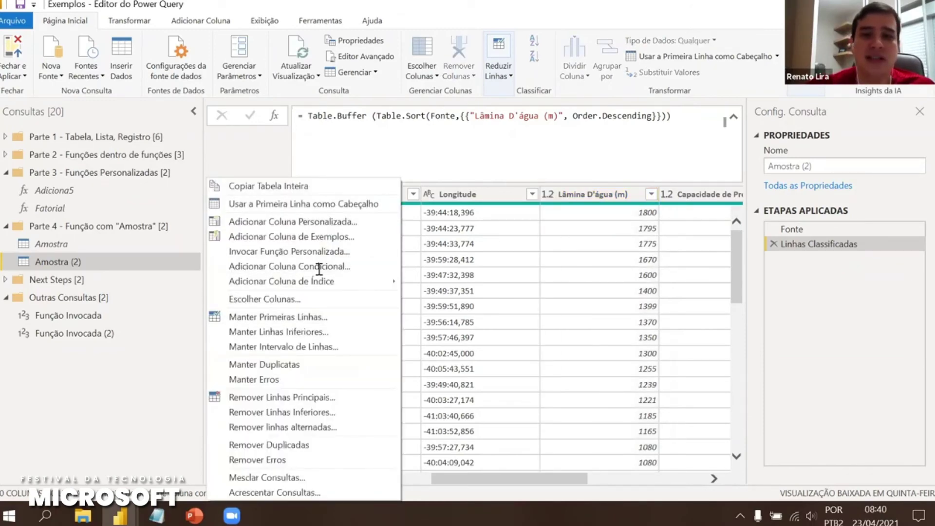
pyautogui.click(292, 315)
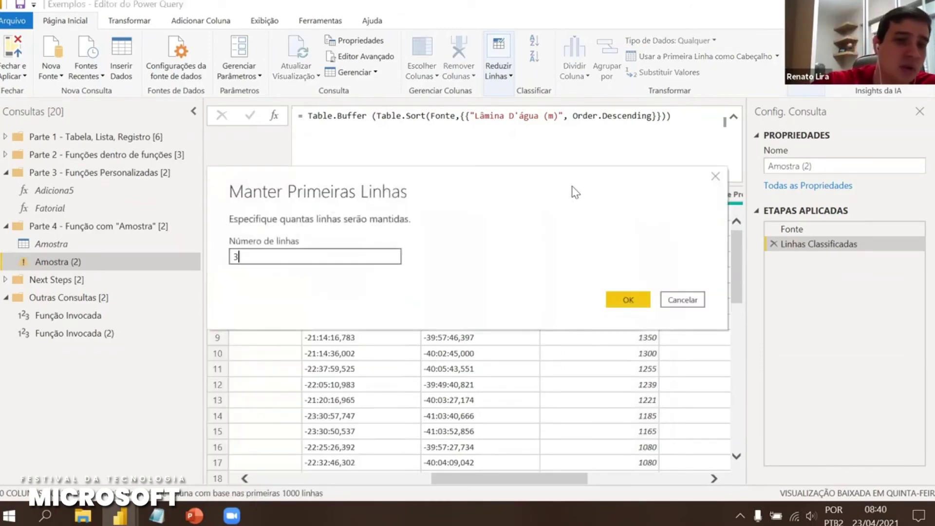
pyautogui.click(623, 299)
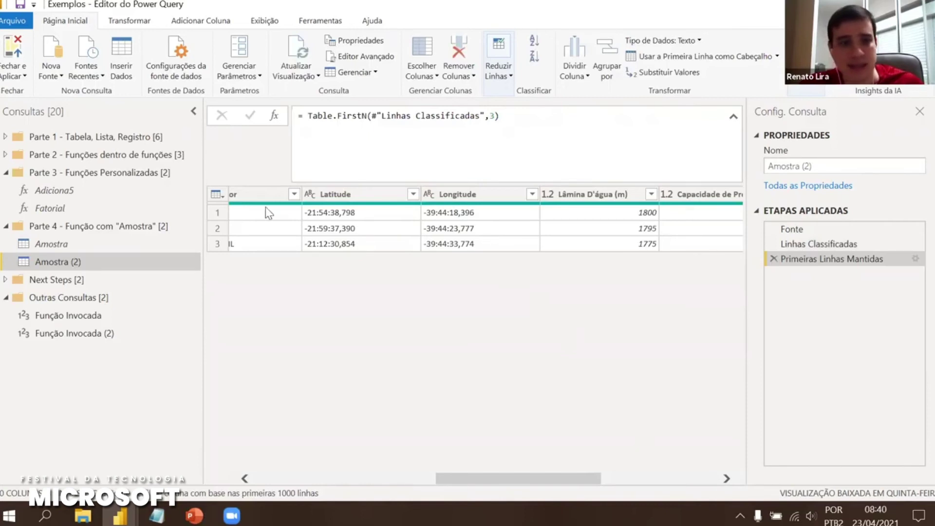
pyautogui.hscroll(-6, 240, 200)
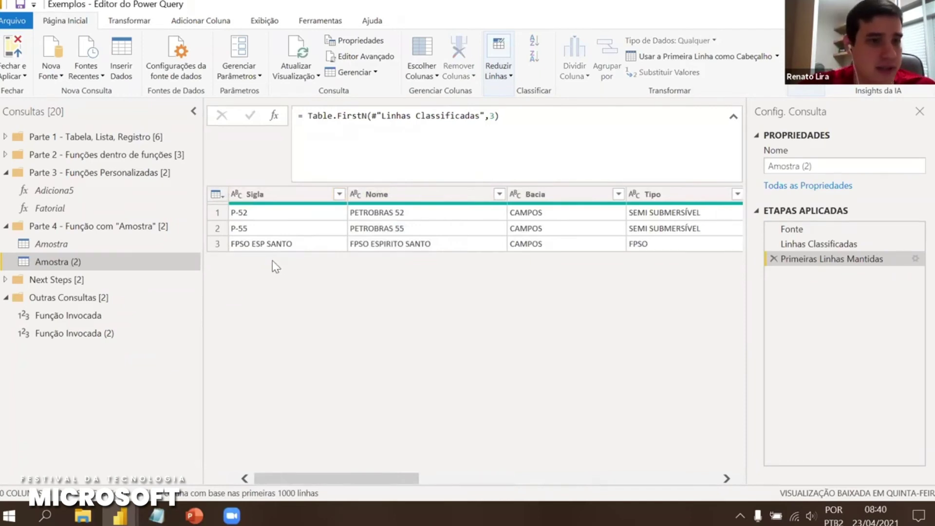
# Rename the Amostra (2) query to FnTOP3Raiz
pyautogui.click(818, 165)
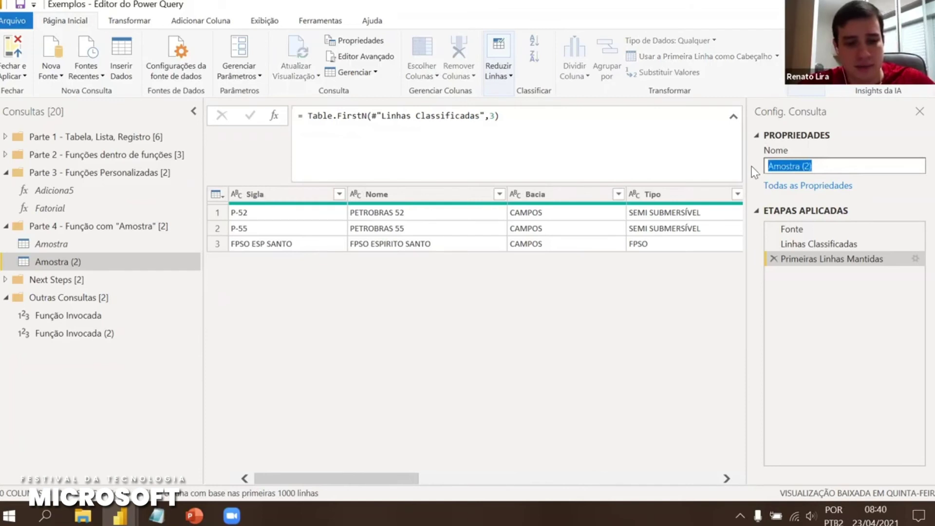
pyautogui.write('FnTOP#Raiz')
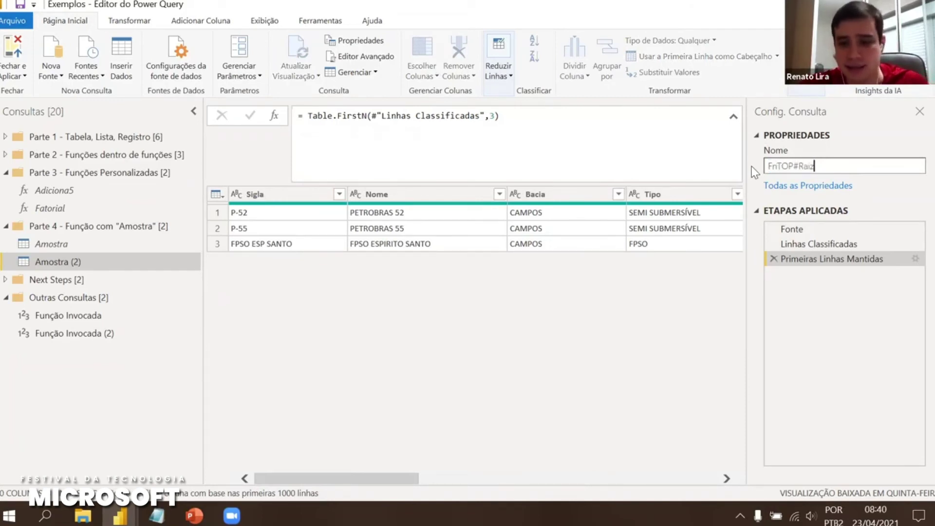
pyautogui.press('Left')
pyautogui.press('Left')
pyautogui.press('Left')
pyautogui.press('Left')
pyautogui.press('BackSpace')
pyautogui.write('3')
pyautogui.press('Return')
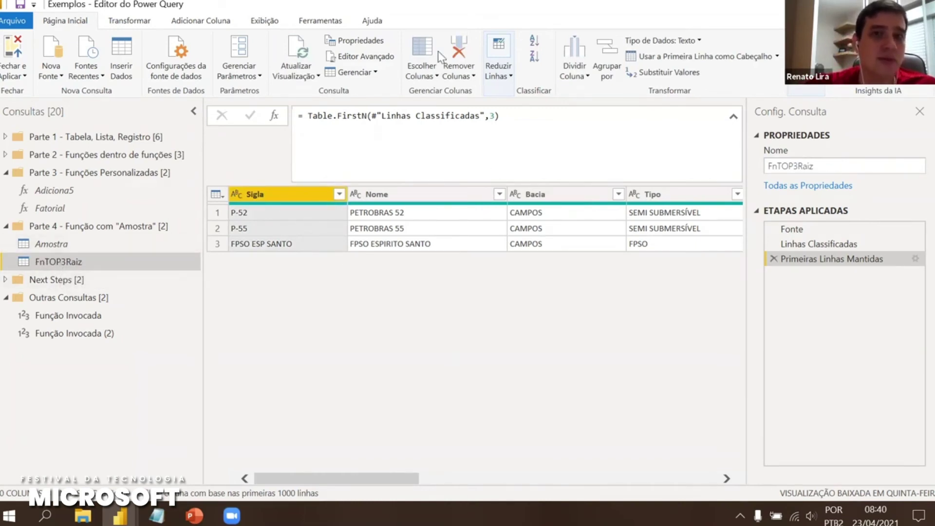
# In the Advanced Editor, comment out the Fonte = Amostra source and add (x) => above let
pyautogui.click(365, 58)
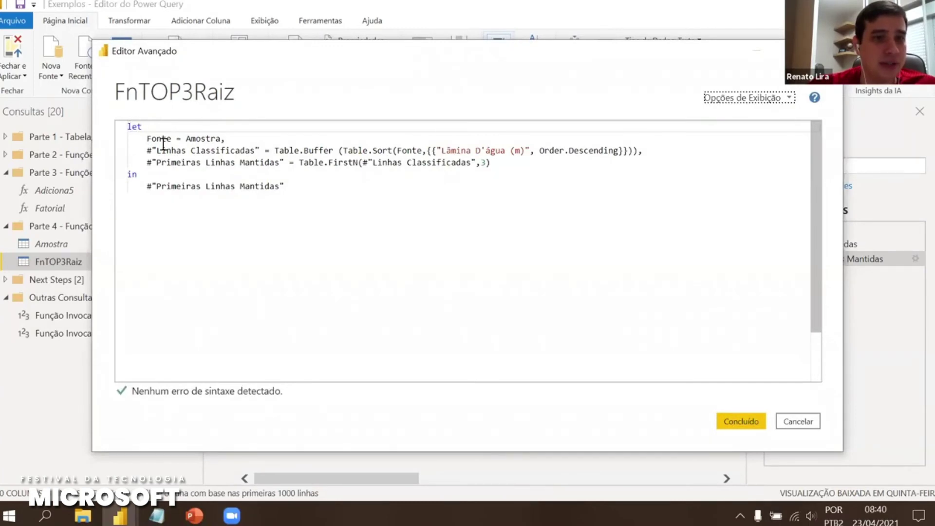
pyautogui.doubleClick(215, 138)
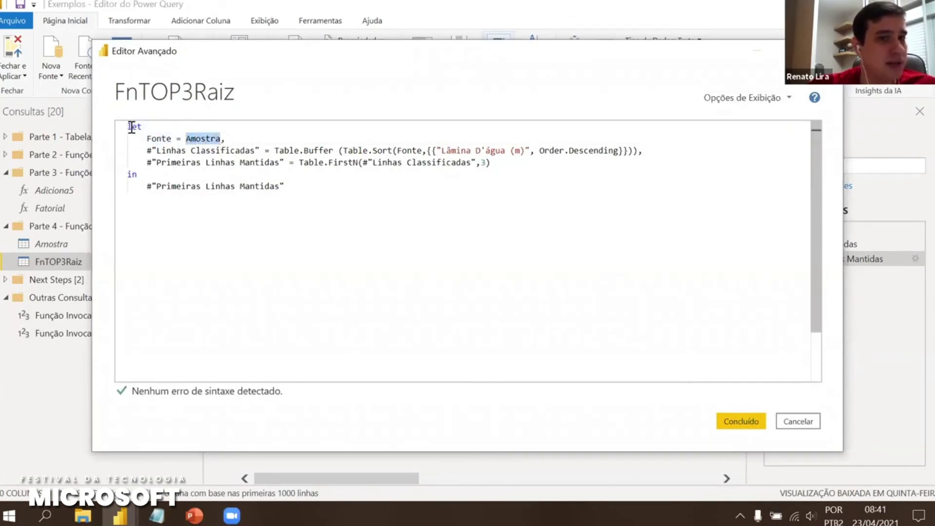
pyautogui.click(131, 127)
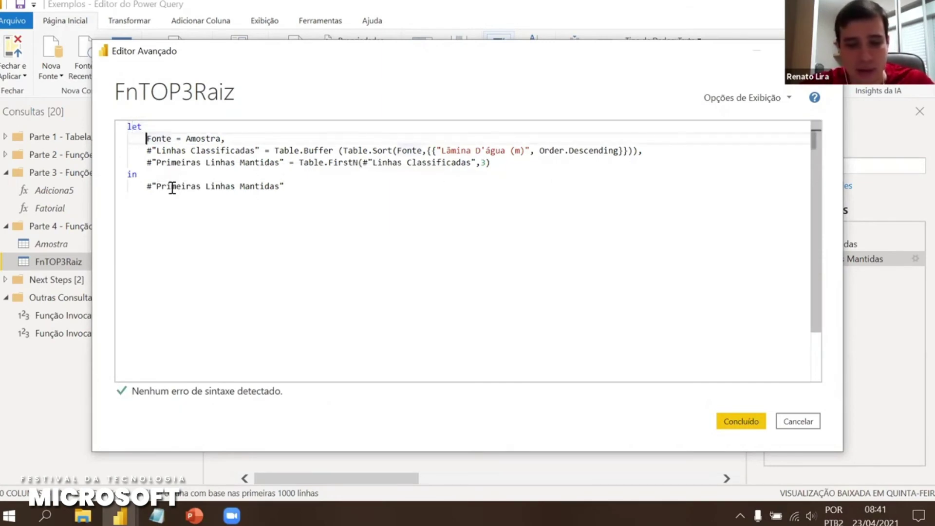
pyautogui.write('//')
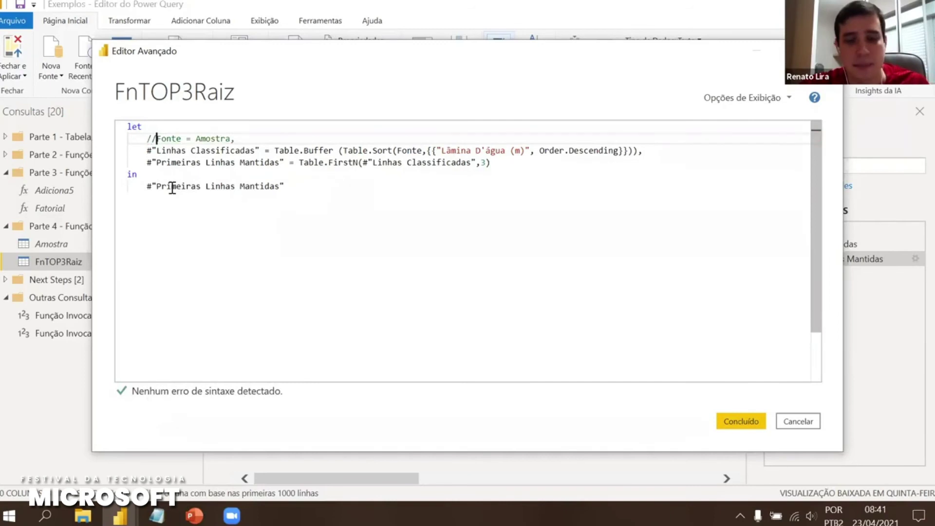
pyautogui.press('Down')
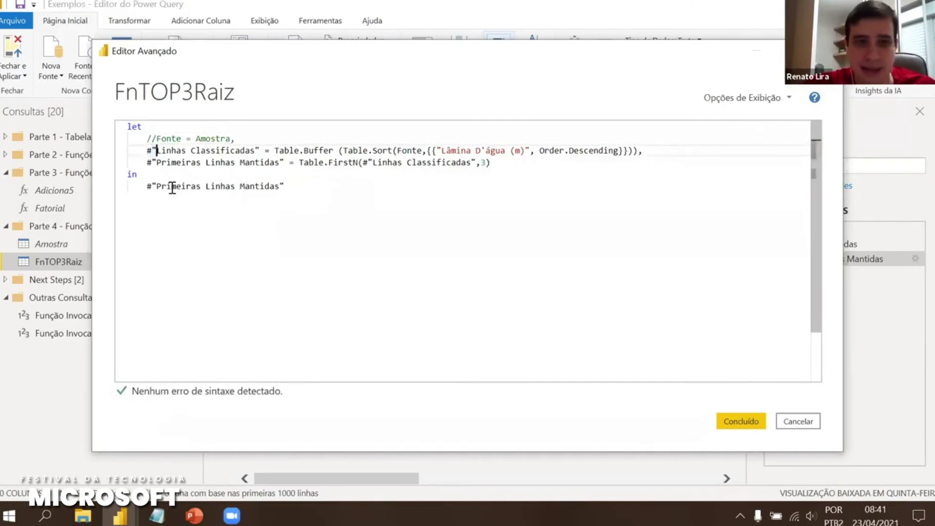
pyautogui.press('Up')
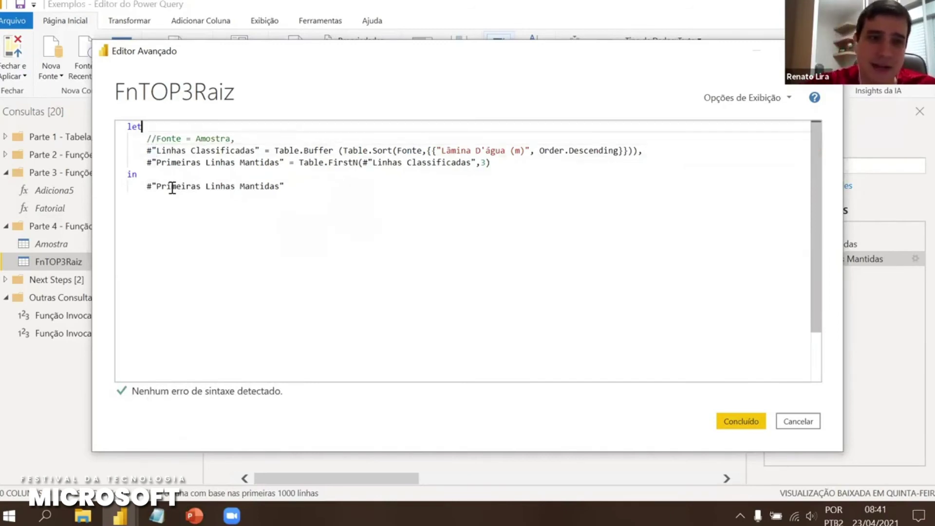
pyautogui.press('Up')
pyautogui.press('Return')
pyautogui.press('Up')
pyautogui.press('Return')
pyautogui.press('Up')
pyautogui.write('(')
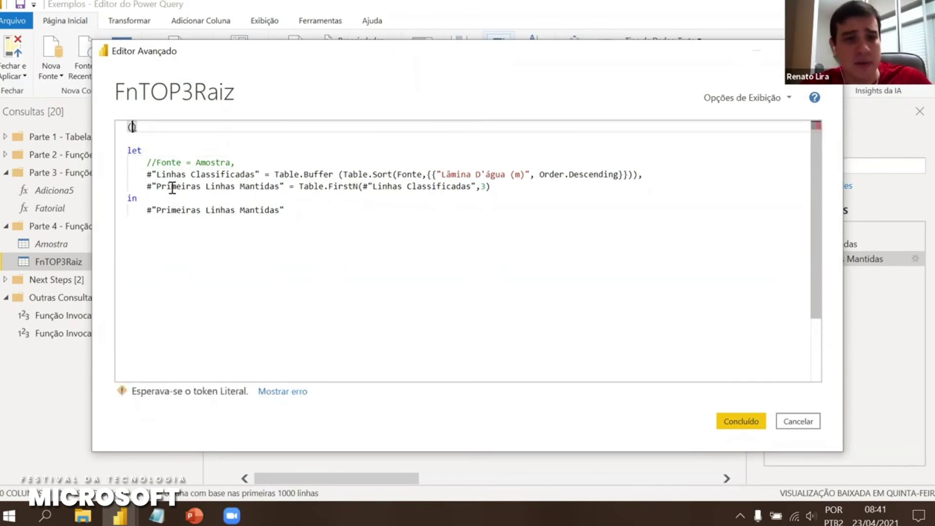
pyautogui.write('x)')
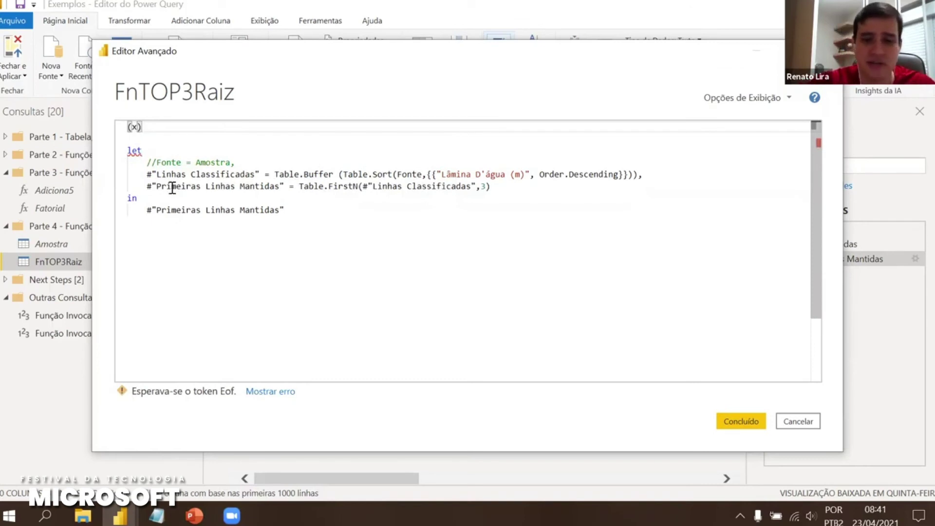
pyautogui.write(' =>')
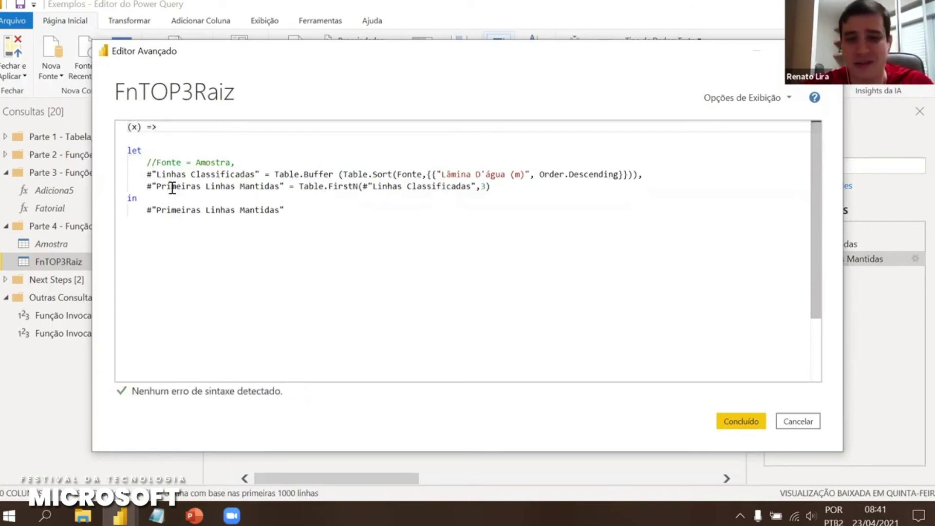
pyautogui.press('Delete')
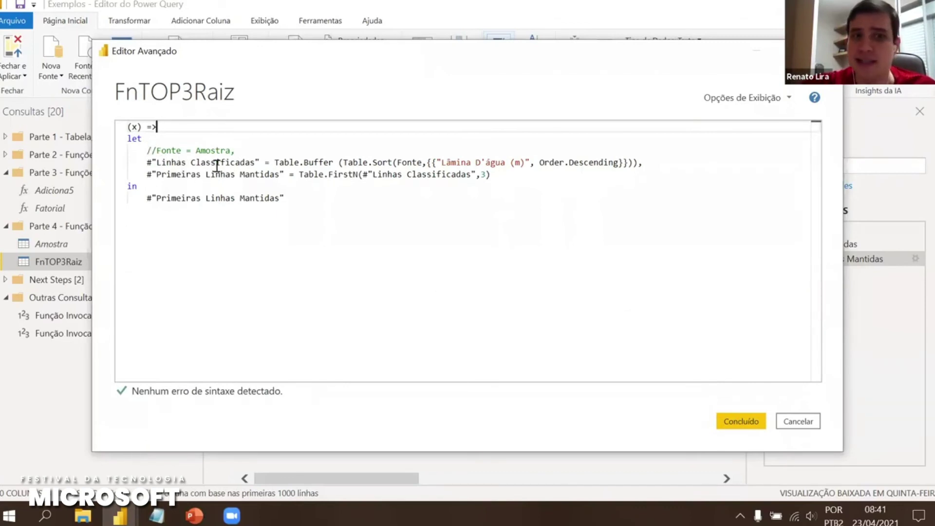
# Add the line Fonte = x, below the commented source and save the code
pyautogui.click(249, 149)
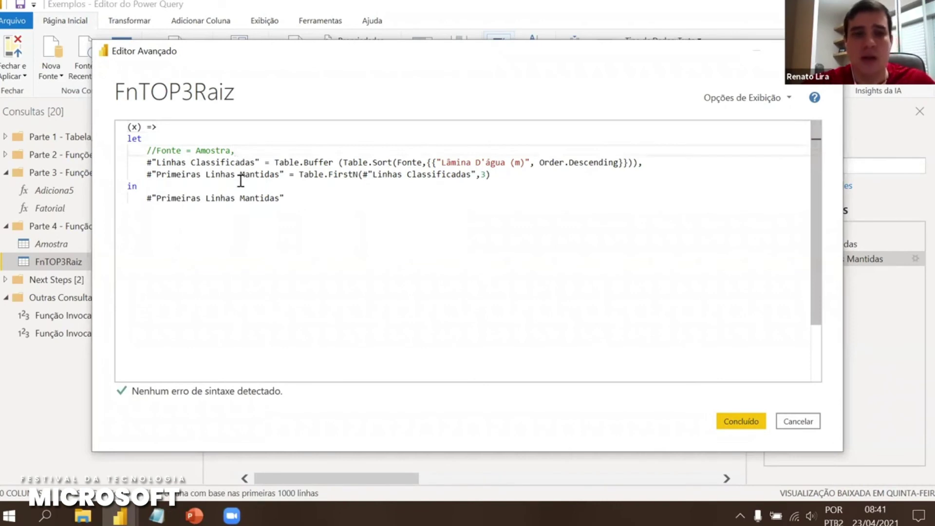
pyautogui.press('Return')
pyautogui.write('F')
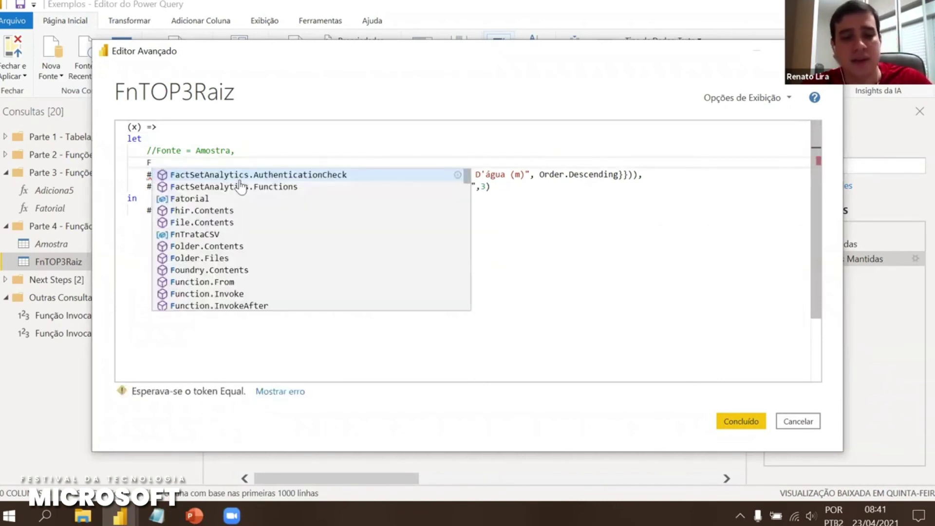
pyautogui.write('onte = x,')
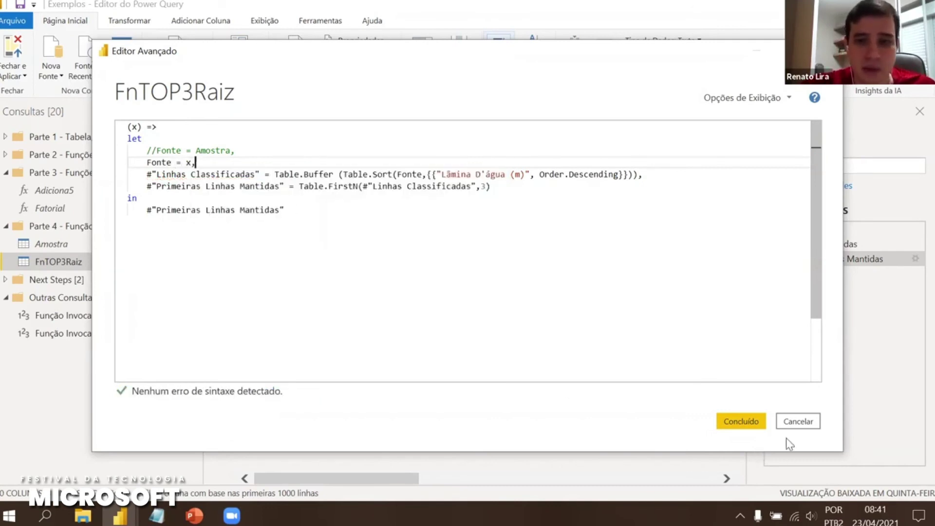
pyautogui.click(740, 421)
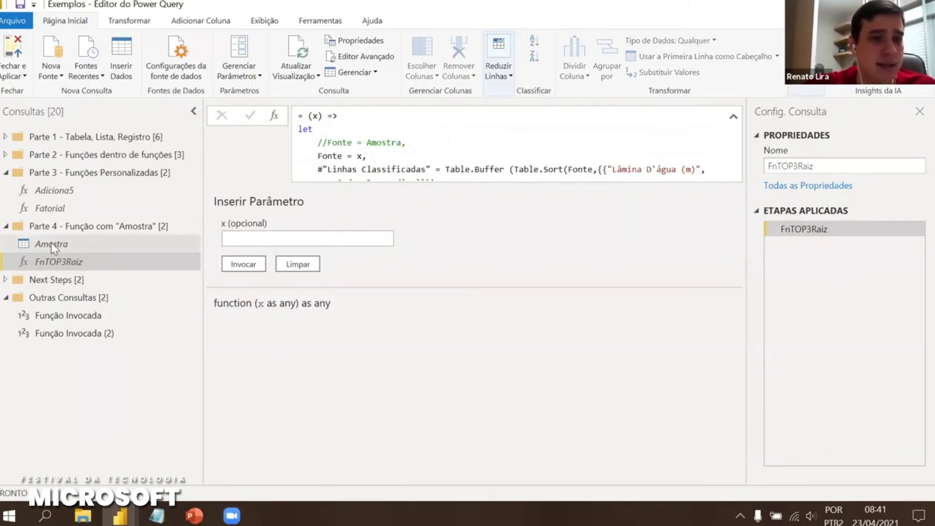
# Duplicate the Amostra query and delete the CAMPOS step from the Amostra (2) copy
pyautogui.rightClick(51, 244)
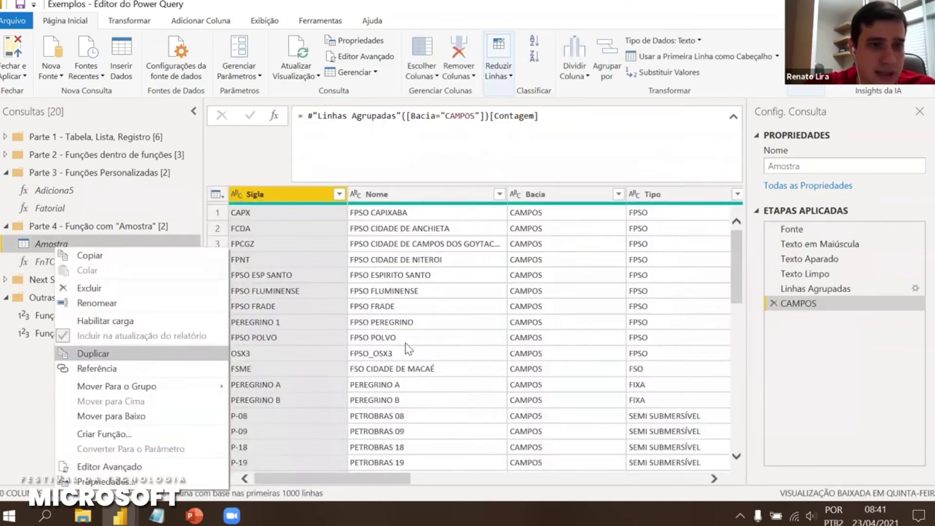
pyautogui.click(78, 352)
pyautogui.click(772, 303)
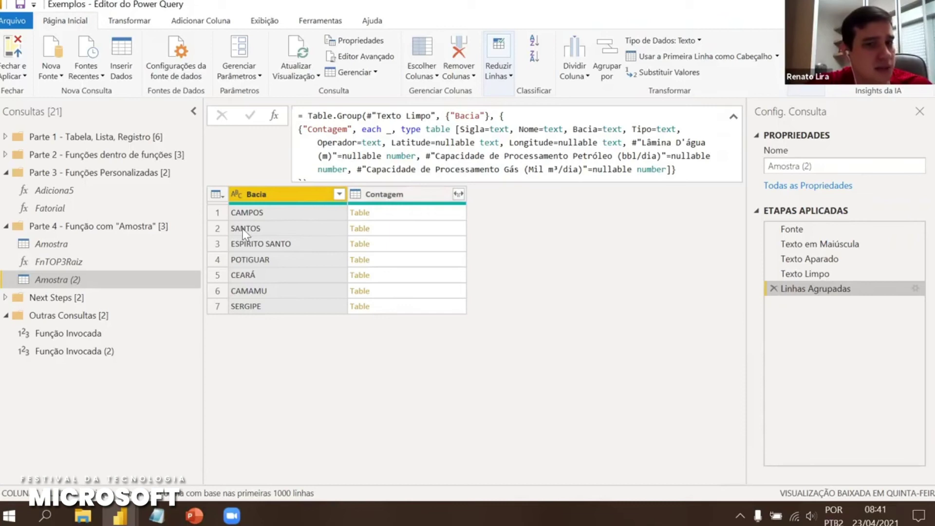
pyautogui.click(216, 194)
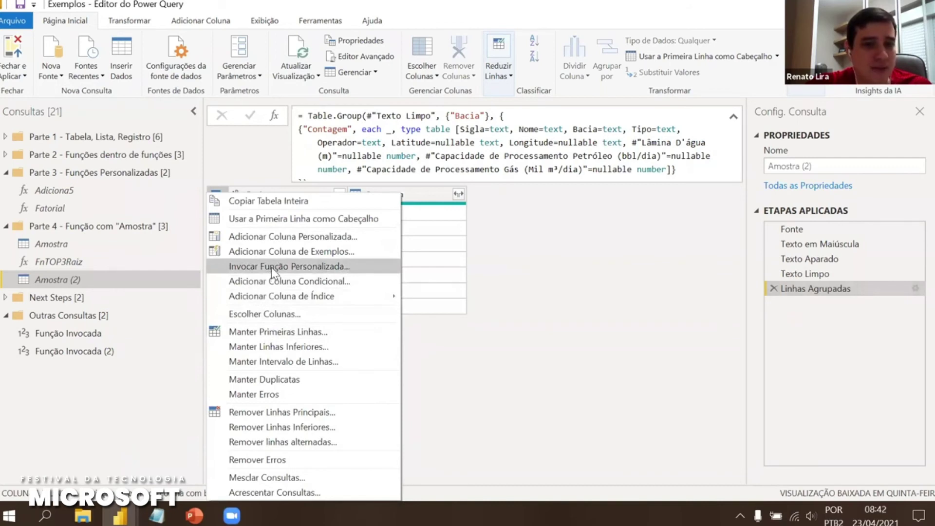
# Invoke custom function FnTOP3Raiz on each row, passing the Contagem column as x
pyautogui.click(271, 267)
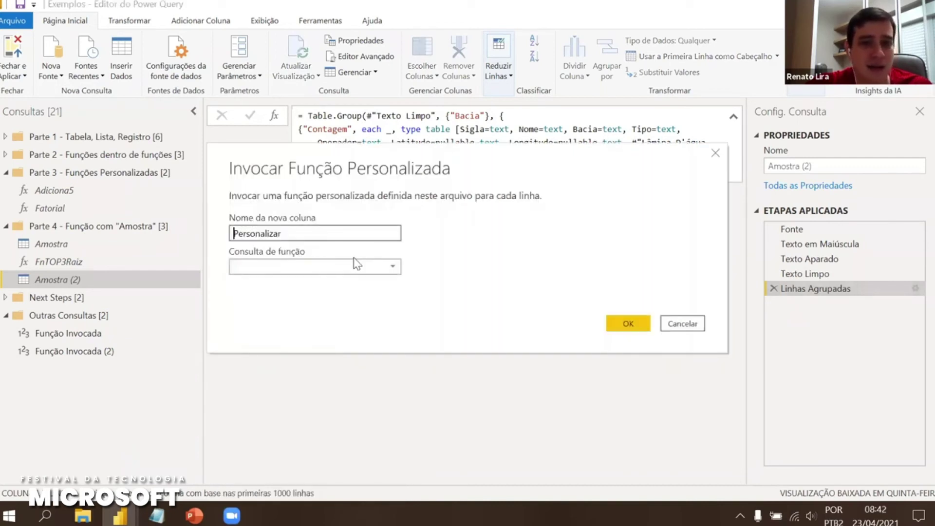
pyautogui.click(357, 266)
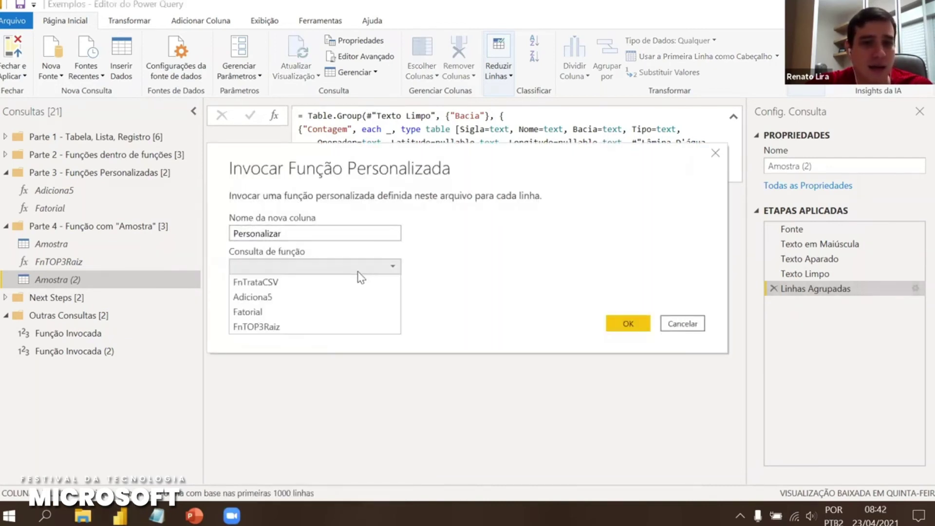
pyautogui.click(247, 327)
pyautogui.click(250, 301)
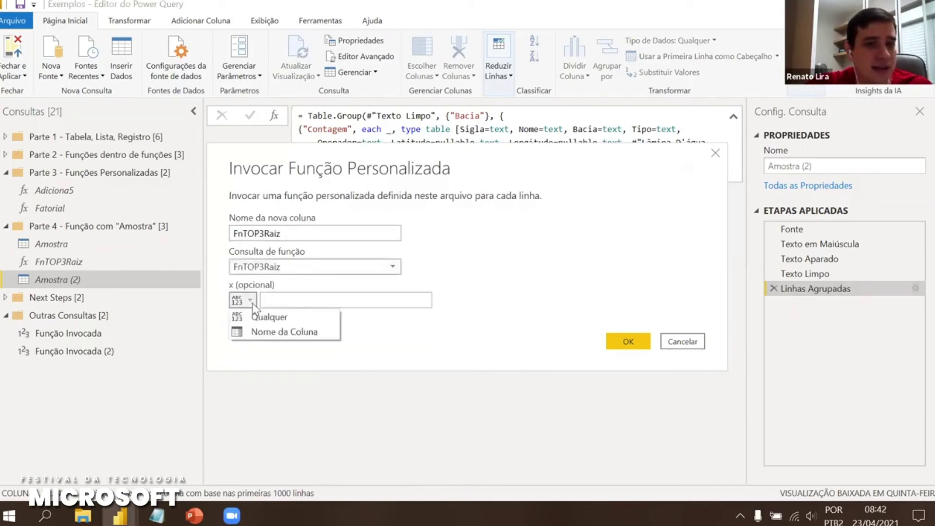
pyautogui.click(270, 333)
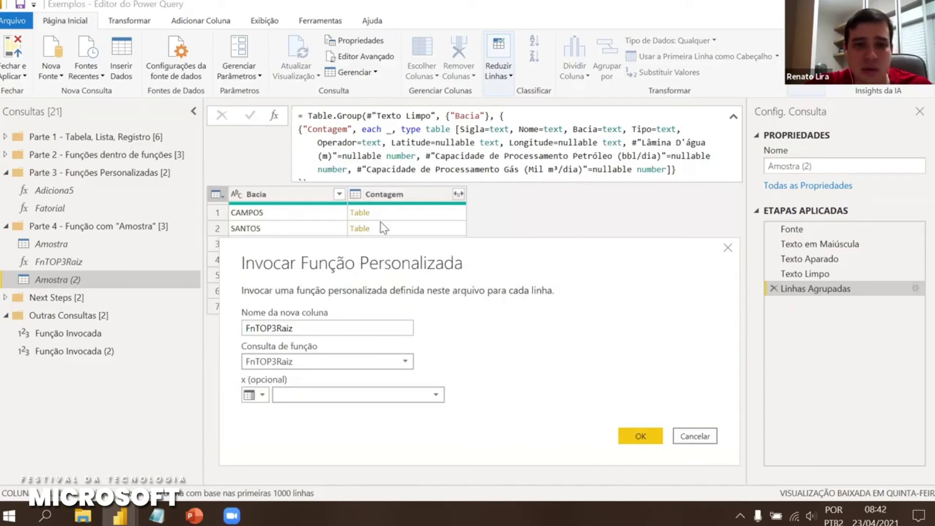
pyautogui.click(318, 396)
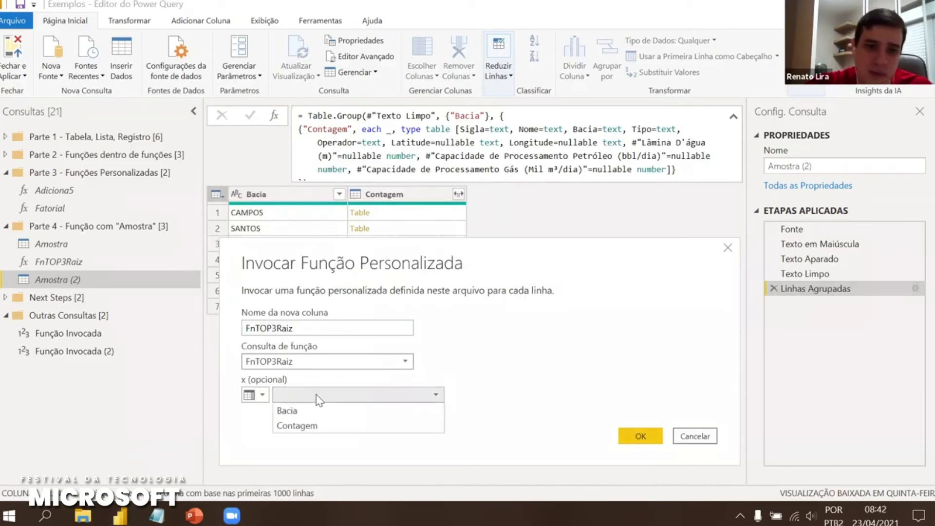
pyautogui.click(312, 426)
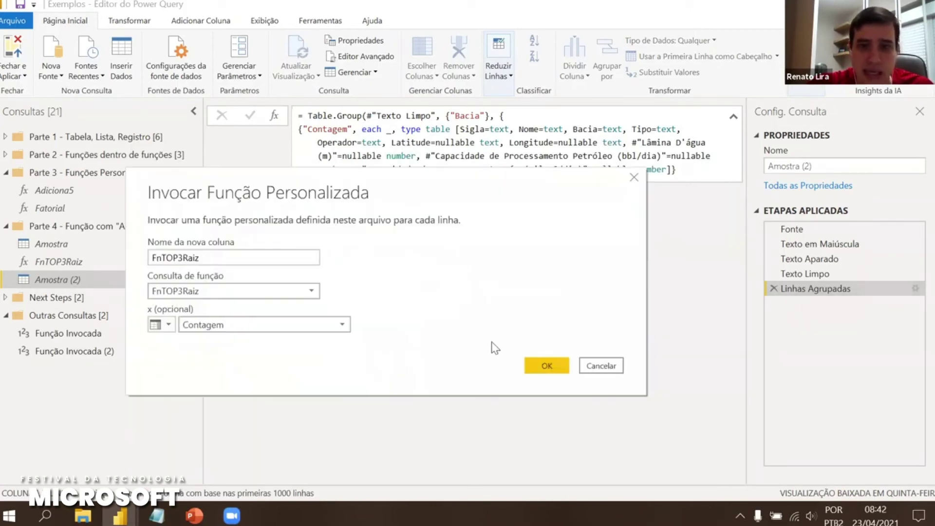
pyautogui.click(542, 366)
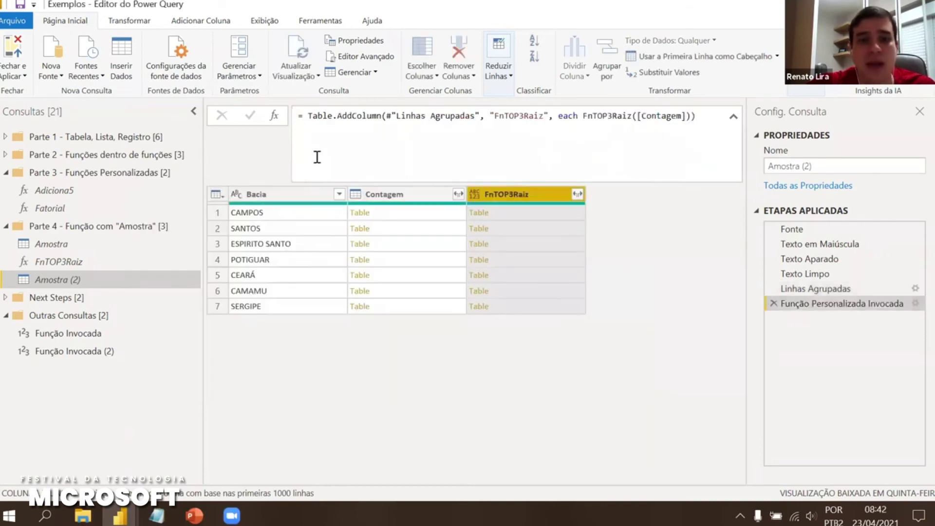
pyautogui.click(400, 214)
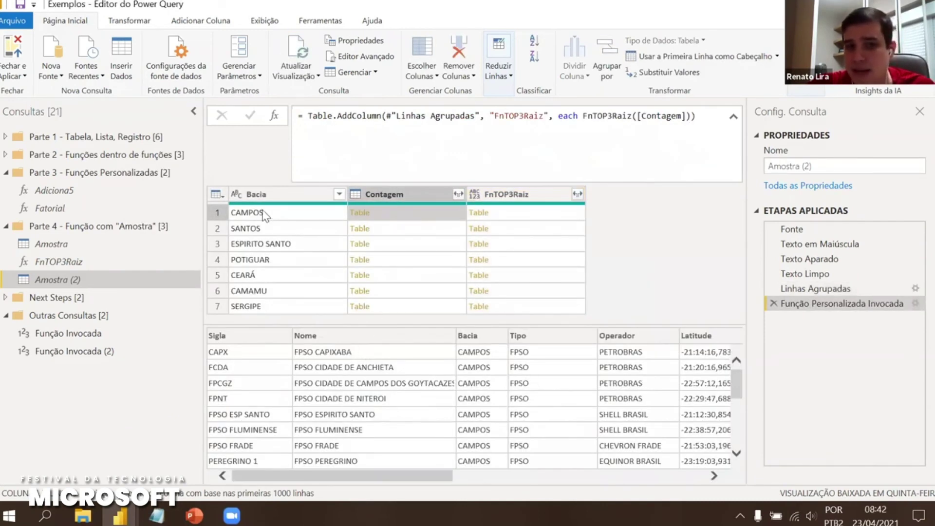
# Preview FnTOP3Raiz results for CAMPOS, SANTOS, ESPIRITO SANTO, POTIGUAR, CEARÁ, CAMAMU, SERGIPE, then open FnTOP3Raiz
pyautogui.click(530, 219)
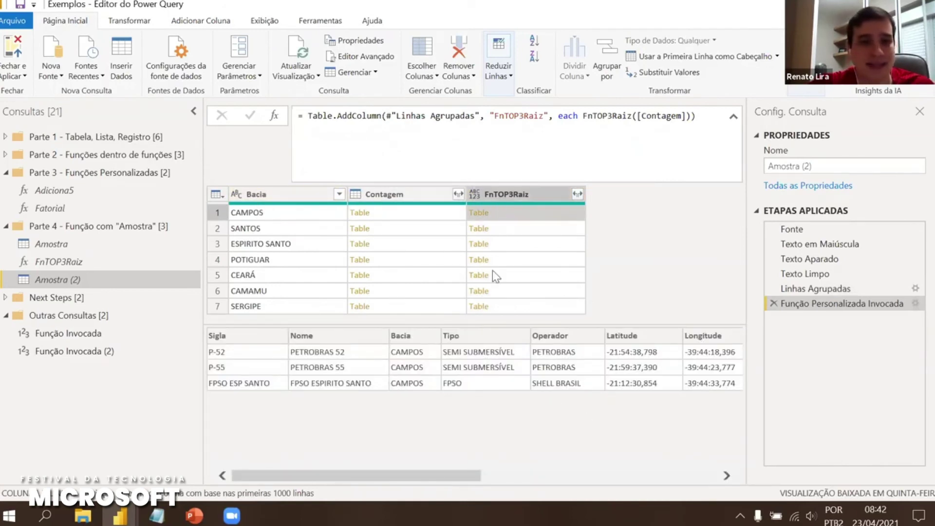
pyautogui.click(508, 229)
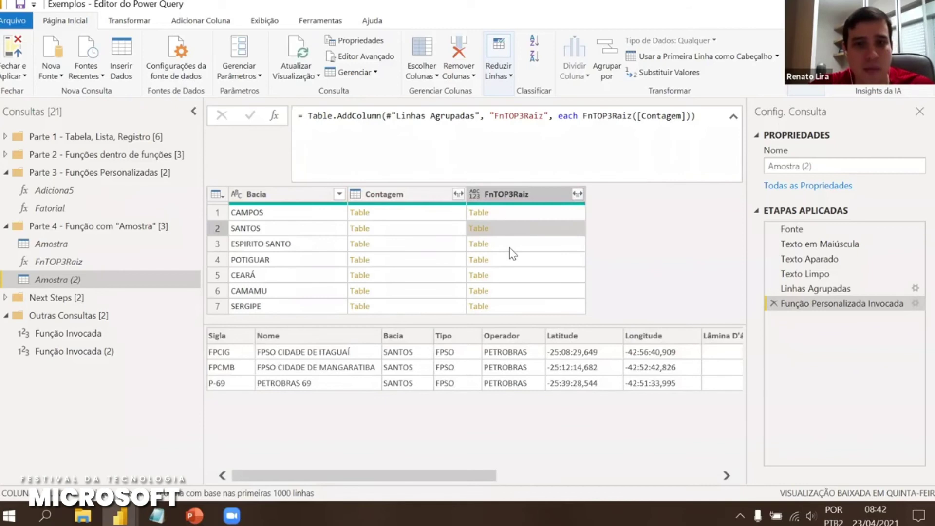
pyautogui.click(513, 248)
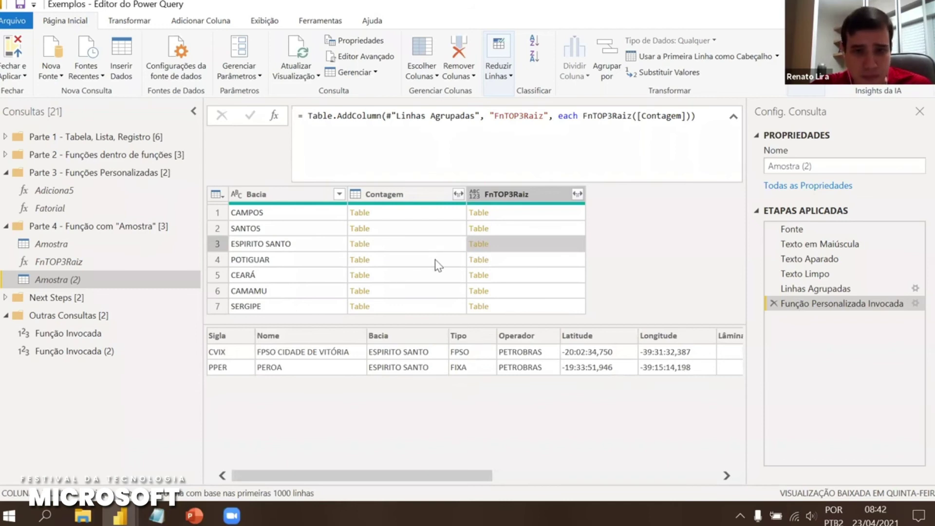
pyautogui.click(512, 261)
pyautogui.click(513, 277)
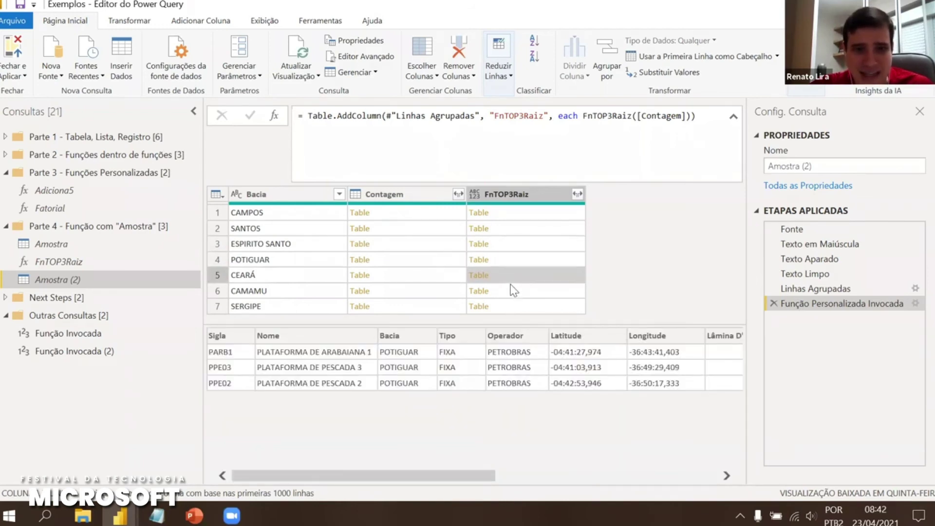
pyautogui.click(515, 292)
pyautogui.click(519, 305)
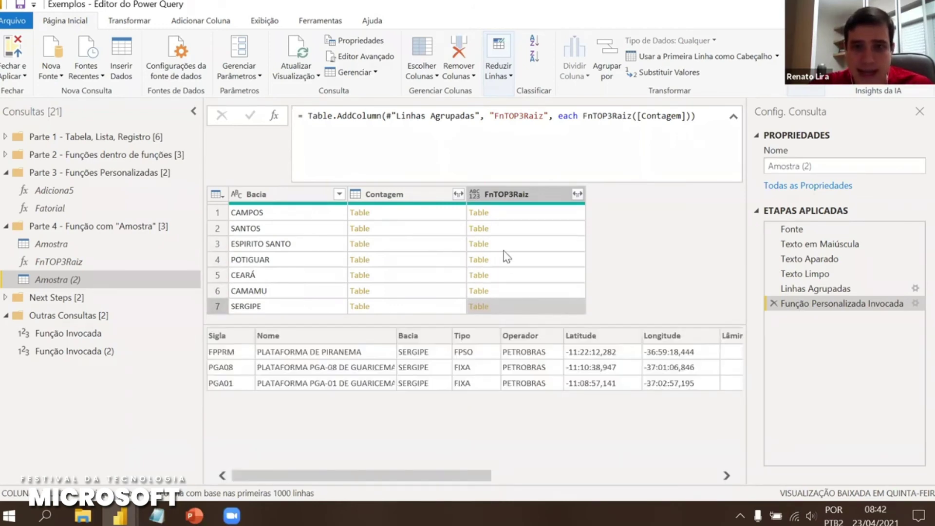
pyautogui.click(53, 262)
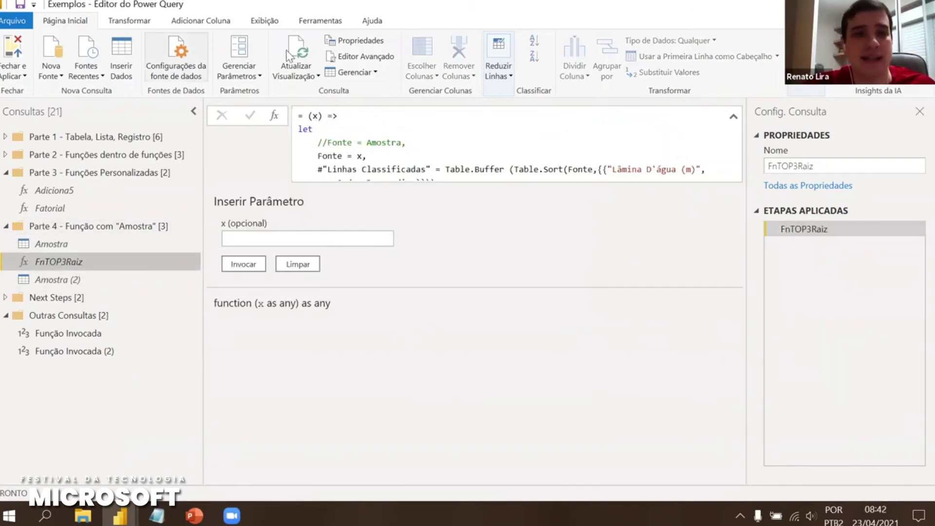
# In the Advanced Editor, change Table.FirstN's row count from 3 to 10
pyautogui.click(339, 57)
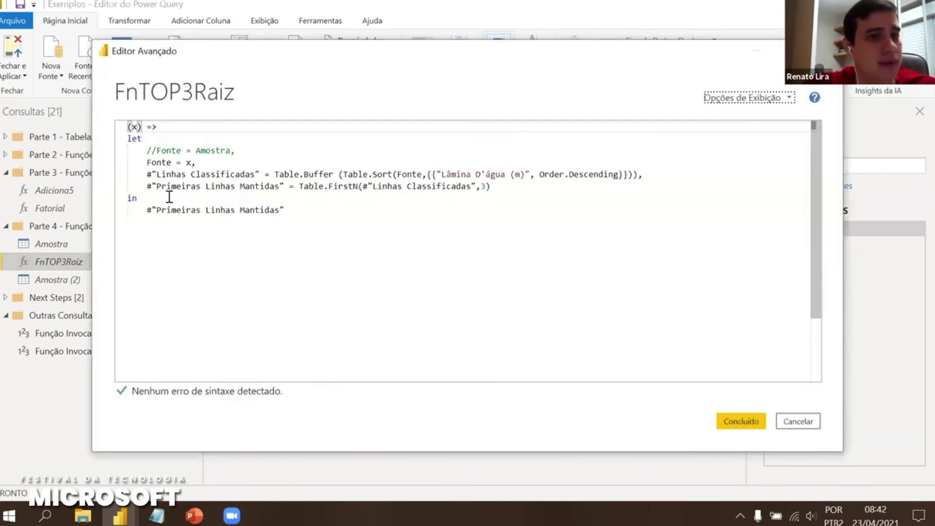
pyautogui.click(204, 213)
pyautogui.click(487, 186)
pyautogui.press('BackSpace')
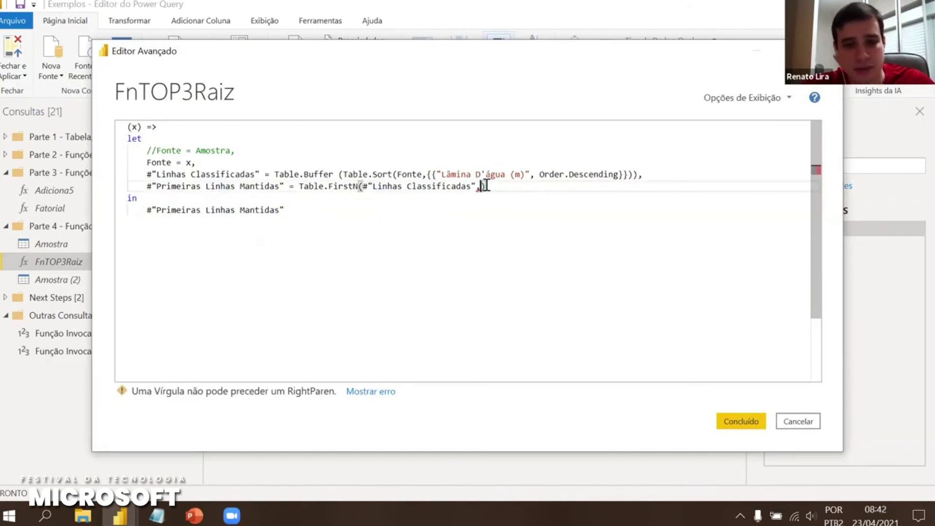
pyautogui.write('10')
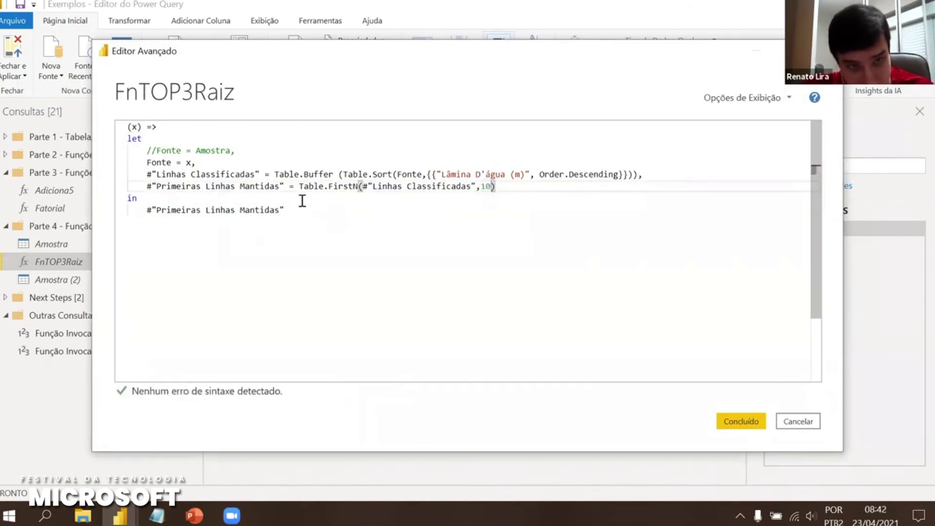
# Comment out (x) => and Fonte = x, uncomment Fonte = Amostra, and apply the code
pyautogui.click(375, 208)
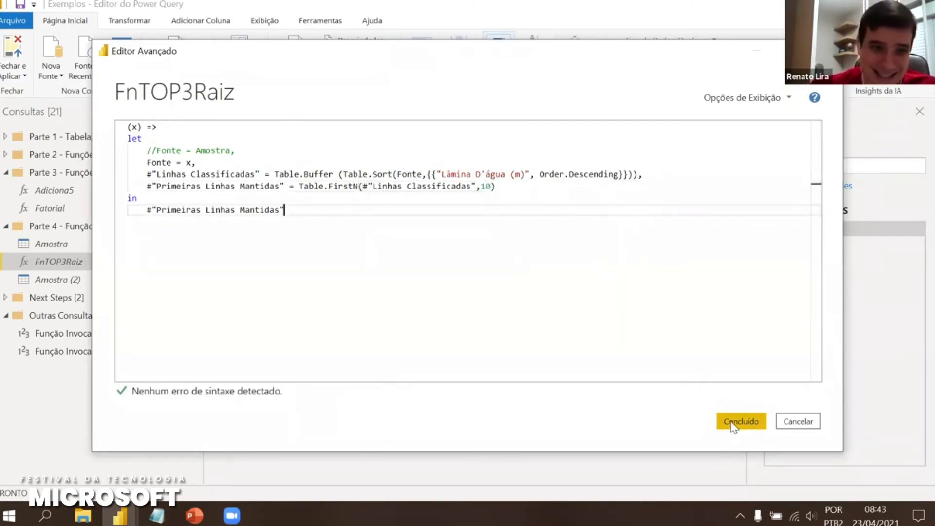
pyautogui.click(129, 126)
pyautogui.write('//')
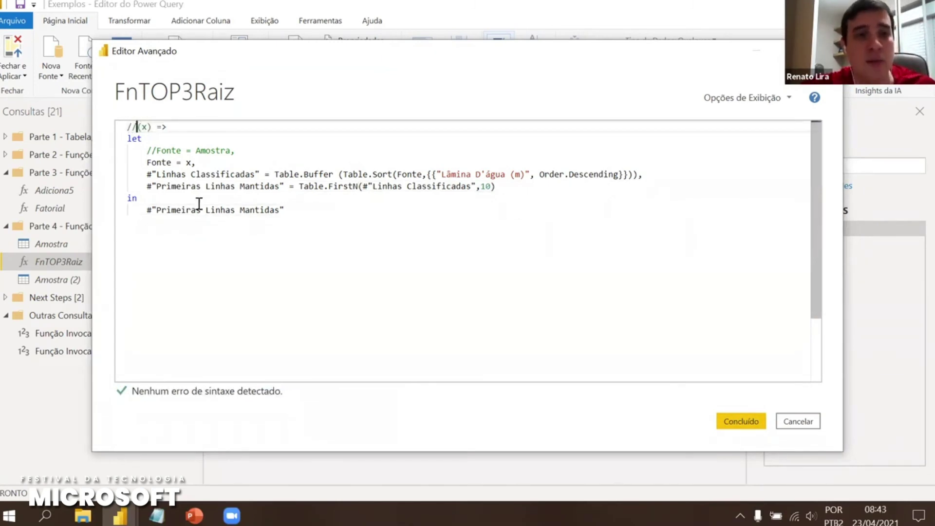
pyautogui.click(148, 162)
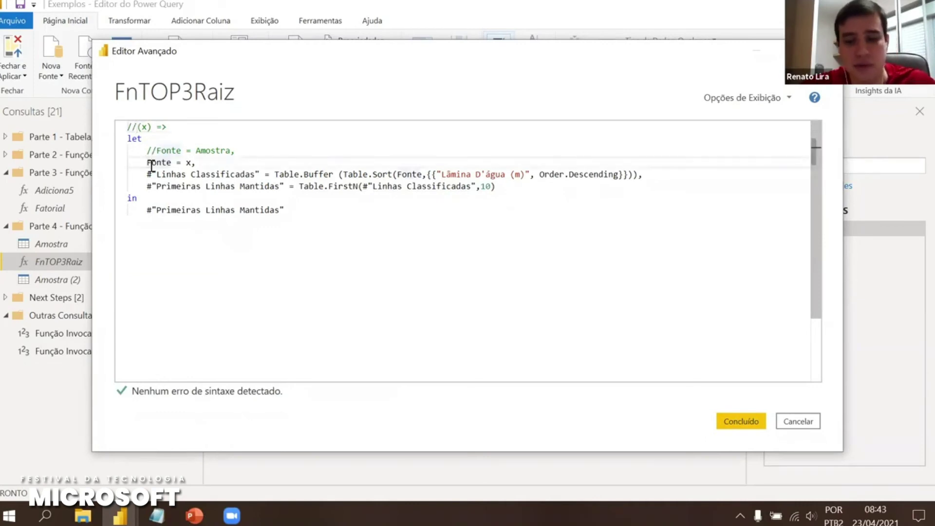
pyautogui.write('//')
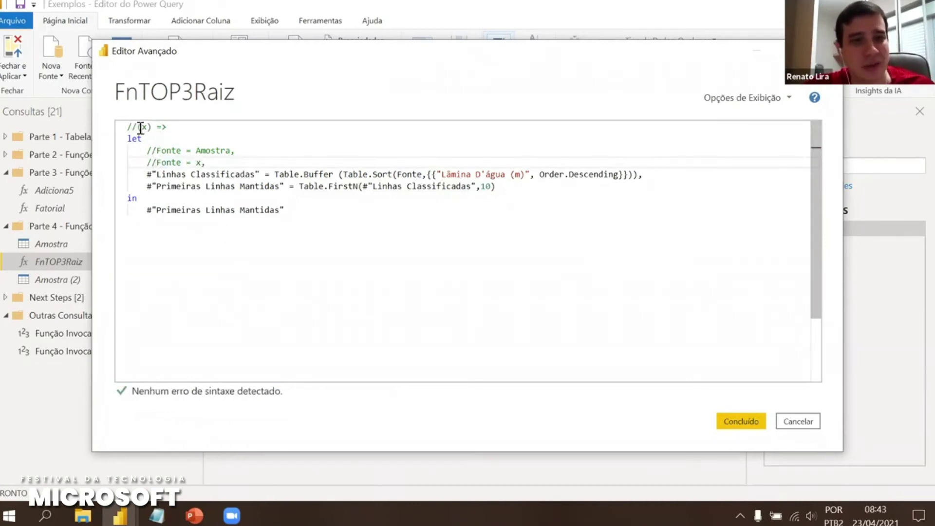
pyautogui.click(157, 151)
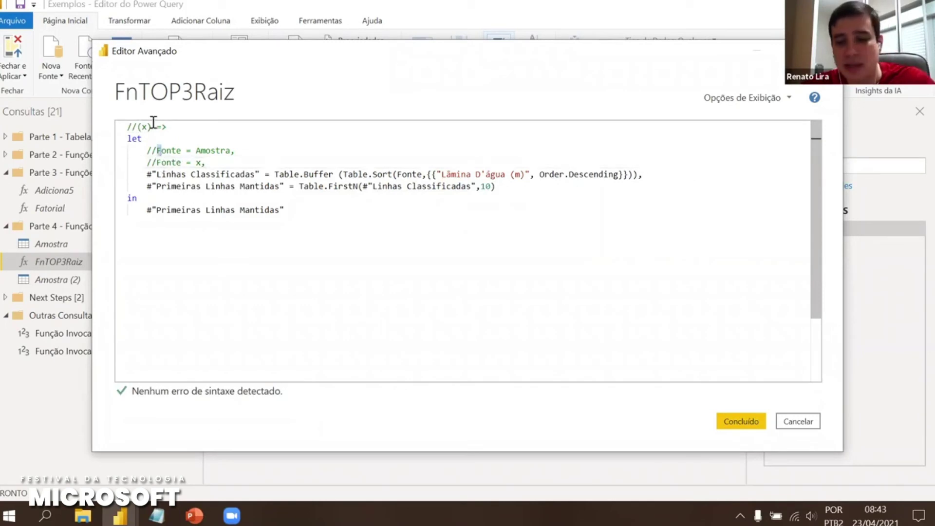
pyautogui.press('BackSpace')
pyautogui.press('BackSpace')
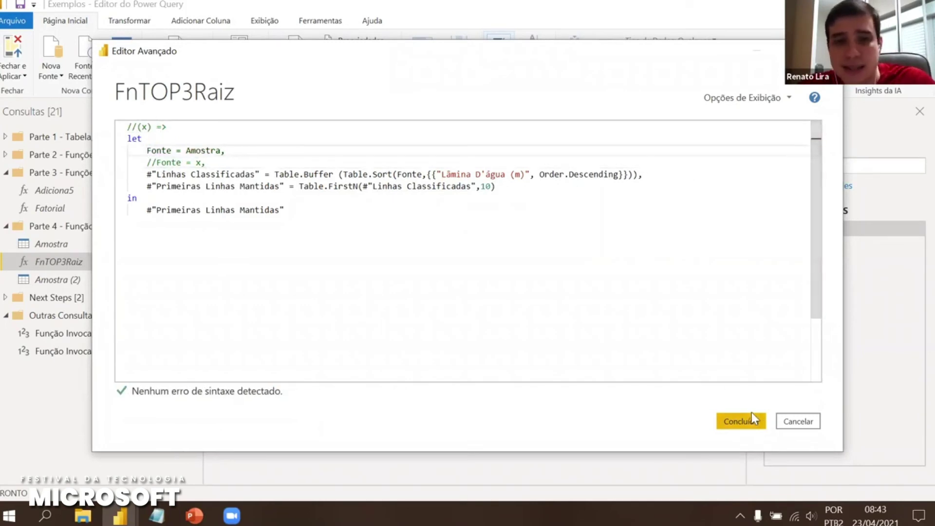
pyautogui.click(752, 418)
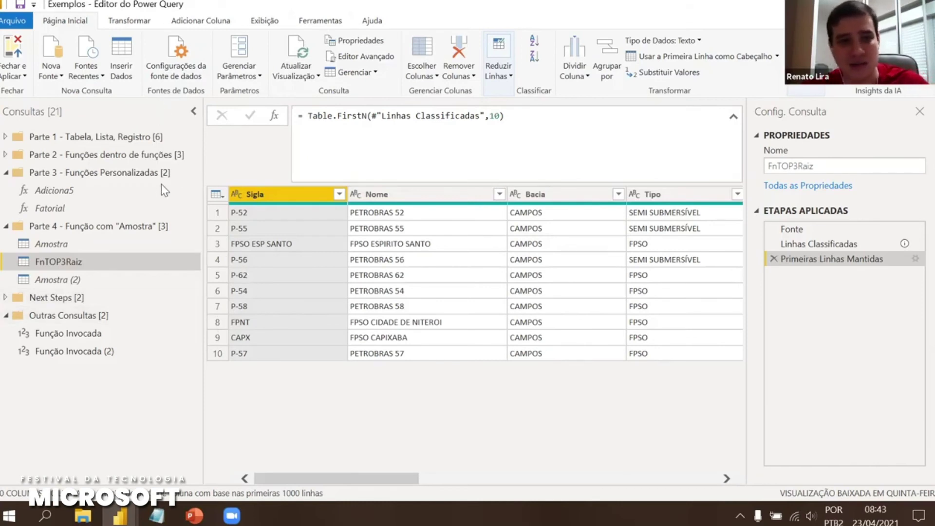
# Drag the Parte 5 - Função "Eazy Edit" folder out of Next Steps to the top level
pyautogui.click(7, 297)
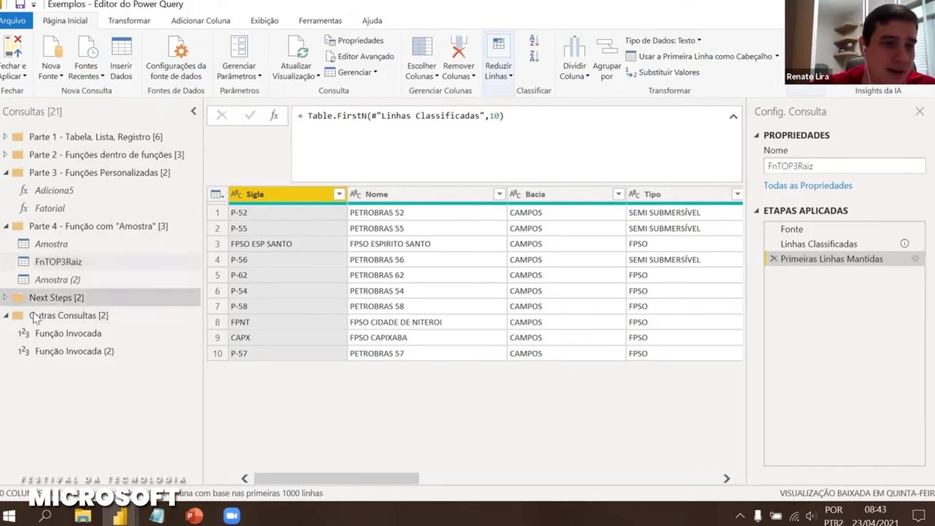
pyautogui.moveTo(73, 315); pyautogui.dragTo(72, 286)
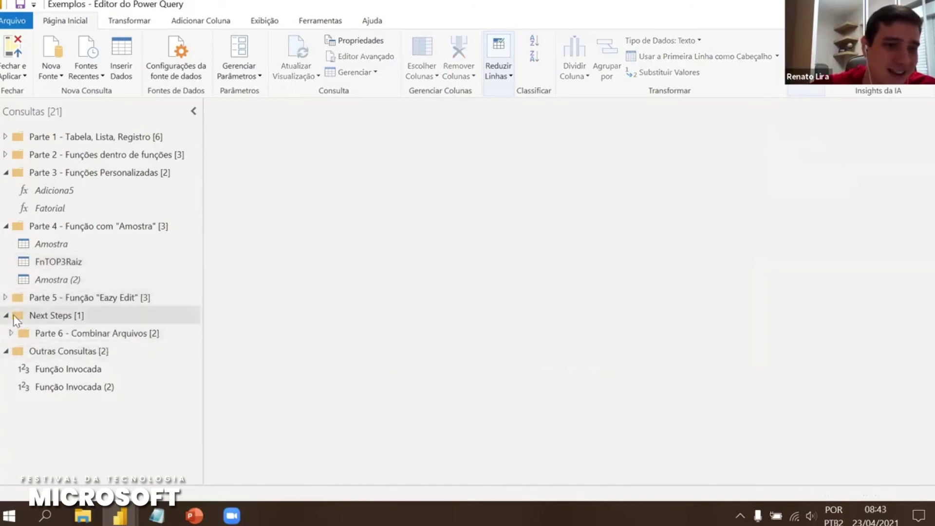
# Expand the Parte 5 folder and view the AmostraFnTop3LDA query, briefly comparing with Amostra
pyautogui.click(5, 298)
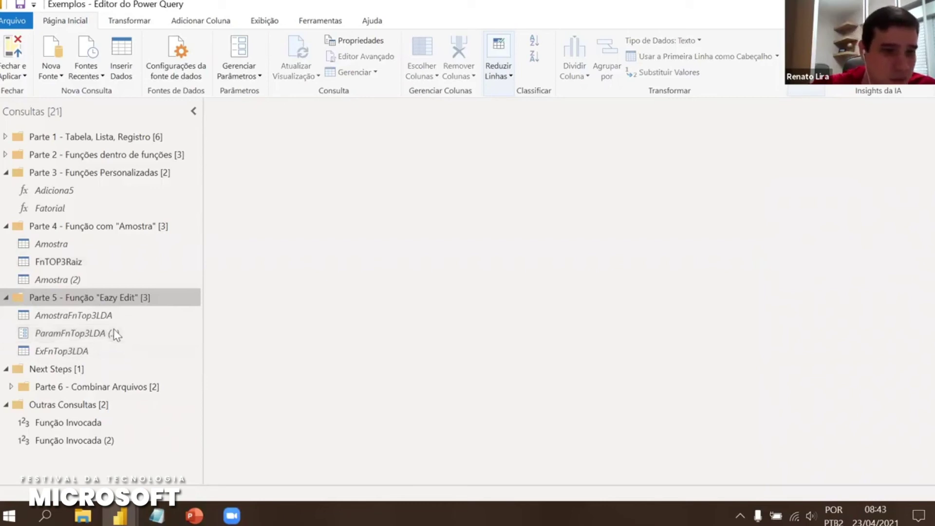
pyautogui.click(100, 315)
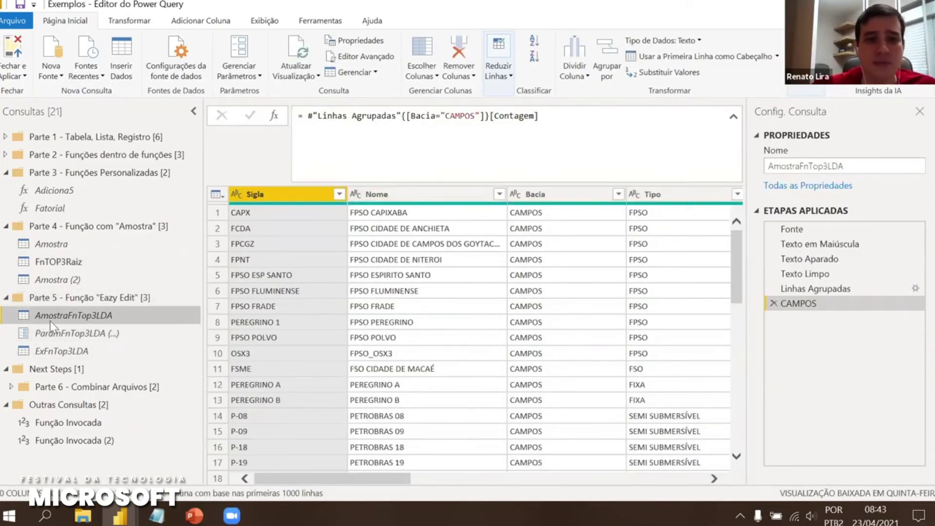
pyautogui.click(37, 242)
pyautogui.click(86, 320)
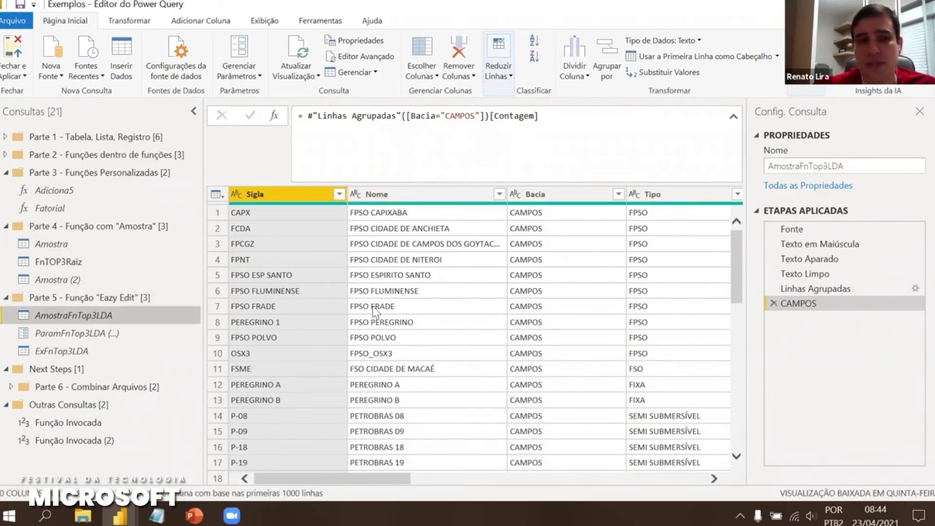
# Create a new parameter via Gerenciar Parâmetros with current value 1
pyautogui.click(84, 335)
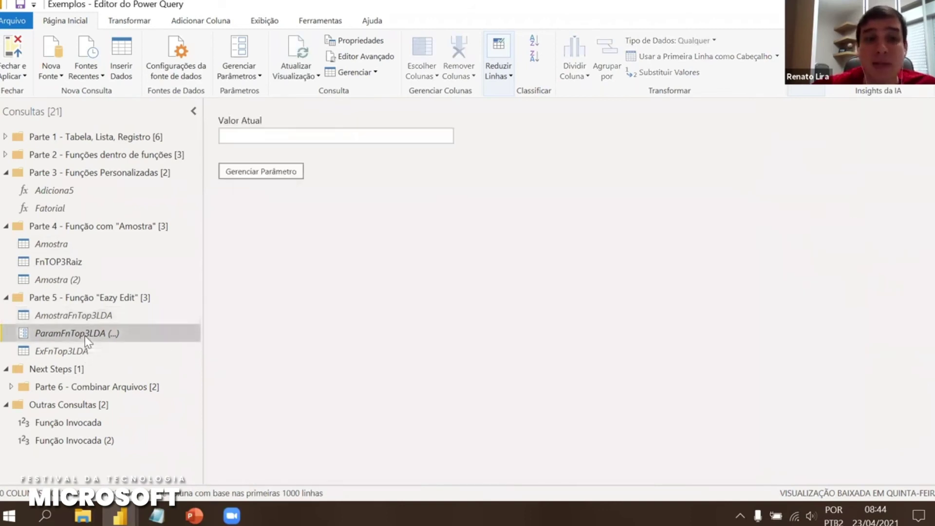
pyautogui.click(243, 79)
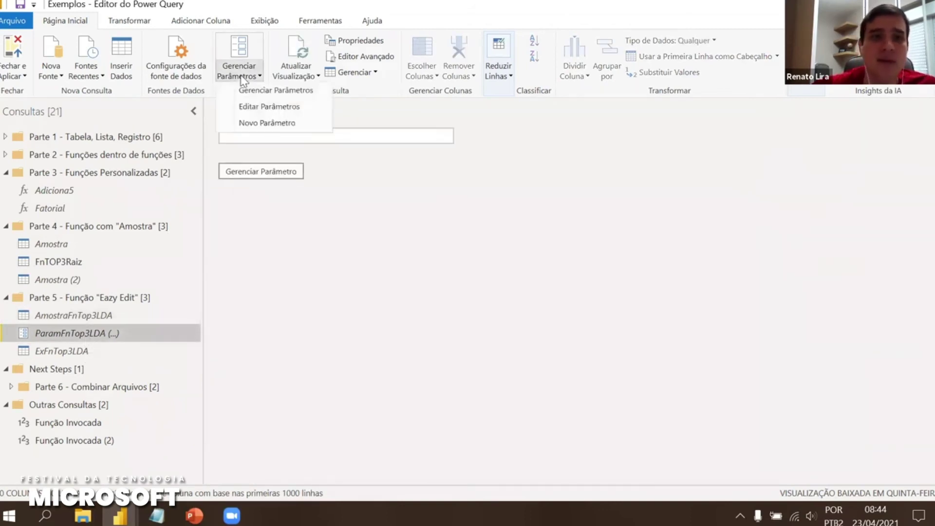
pyautogui.click(263, 123)
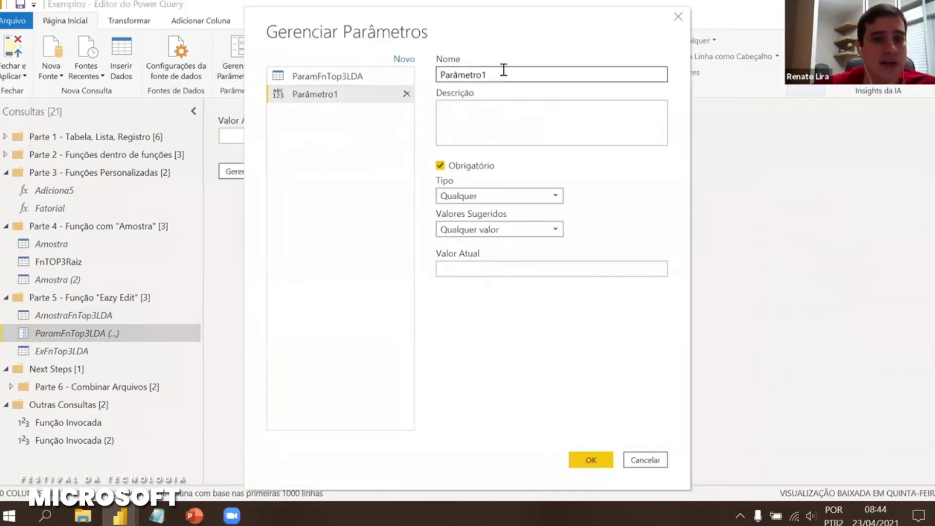
pyautogui.click(516, 196)
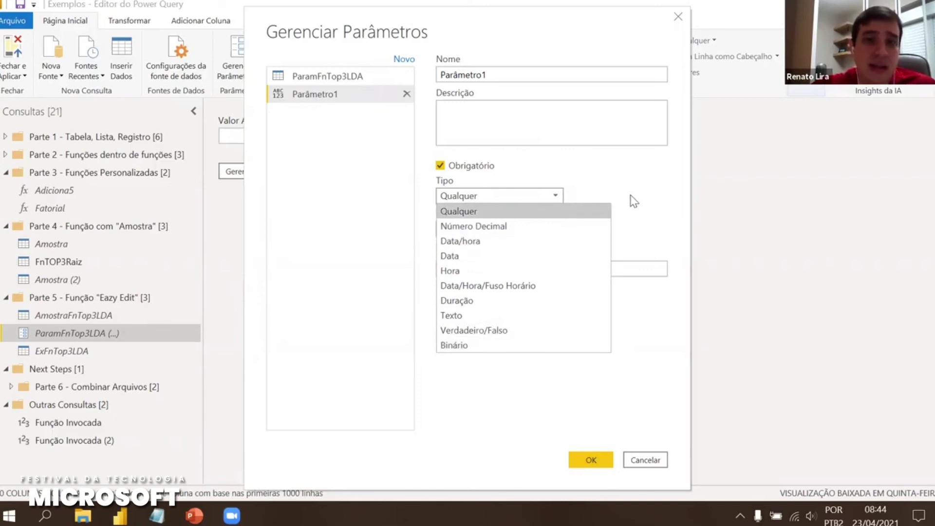
pyautogui.click(572, 268)
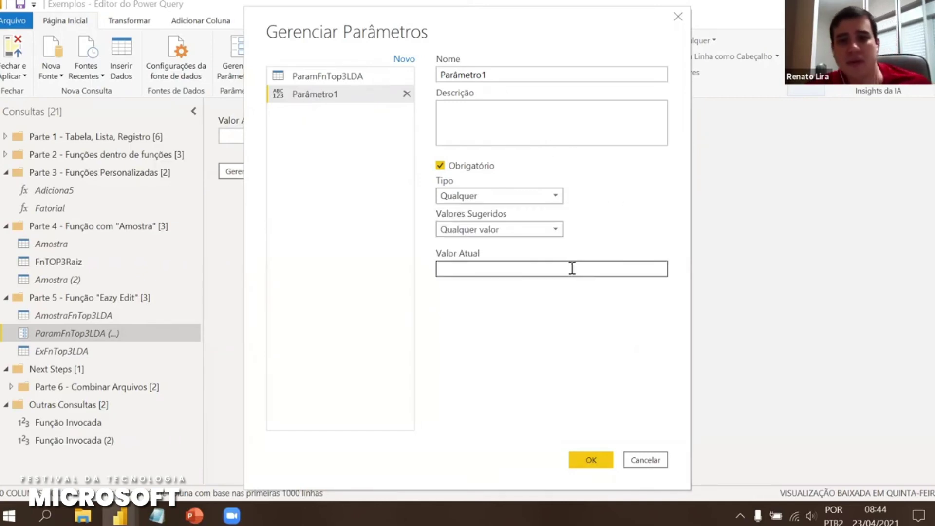
pyautogui.write('1')
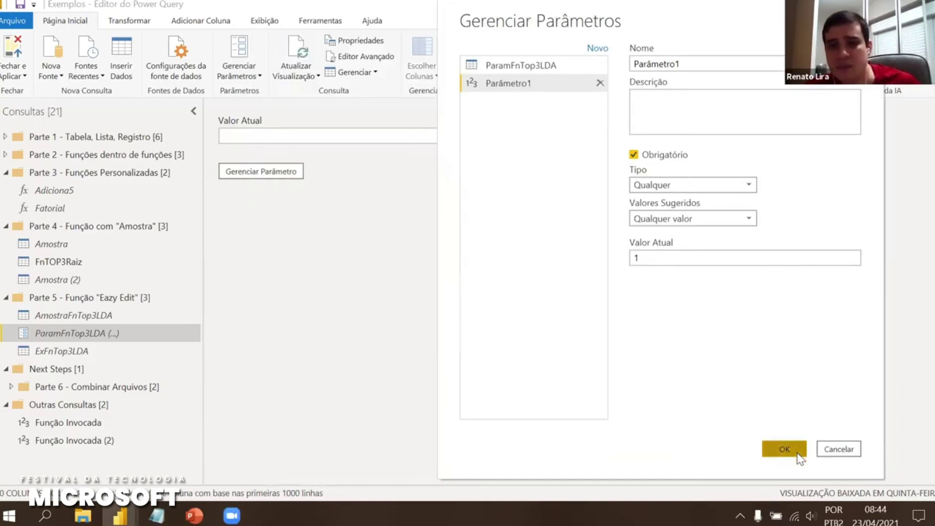
pyautogui.click(784, 453)
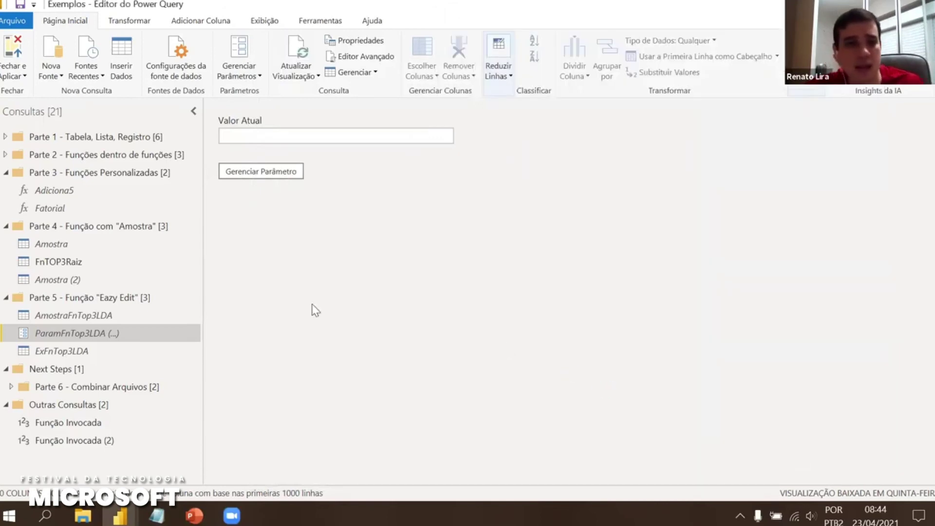
# Collapse the Parte 3 and Parte 4 folders and select the new Parâmetro1 (1)
pyautogui.click(5, 175)
pyautogui.click(5, 225)
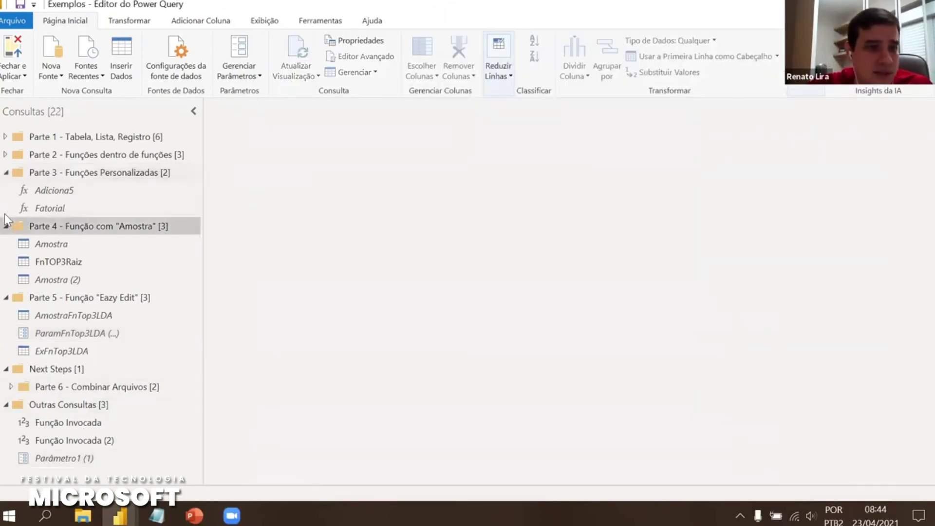
pyautogui.click(5, 174)
pyautogui.click(68, 372)
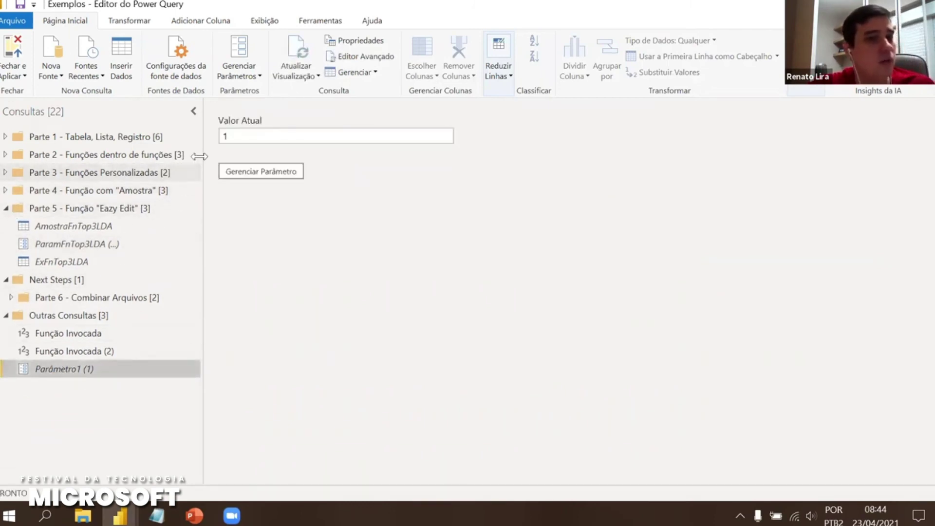
# In Parâmetro1's code, change Type "Any" to "Table" and value 1 to AmostraFnTop3LDA
pyautogui.click(364, 57)
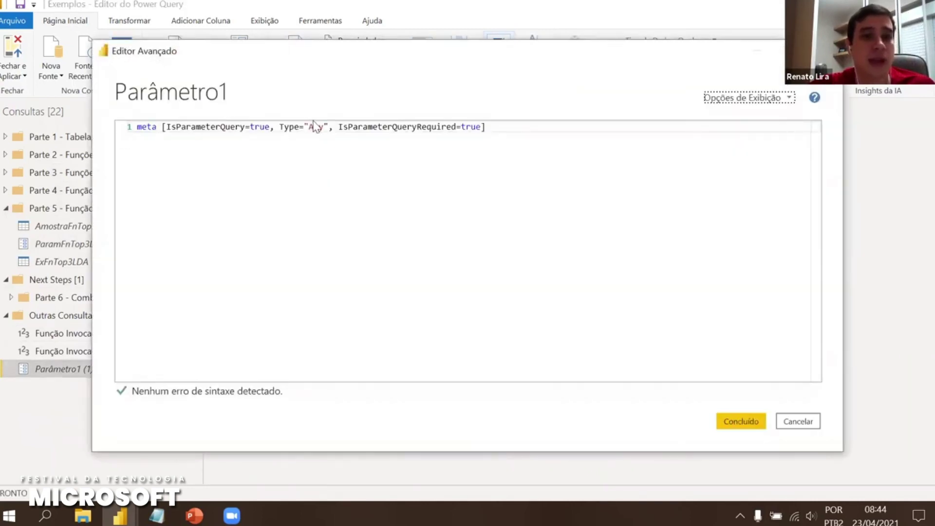
pyautogui.click(322, 127)
pyautogui.press('BackSpace')
pyautogui.press('BackSpace')
pyautogui.press('BackSpace')
pyautogui.write('Table')
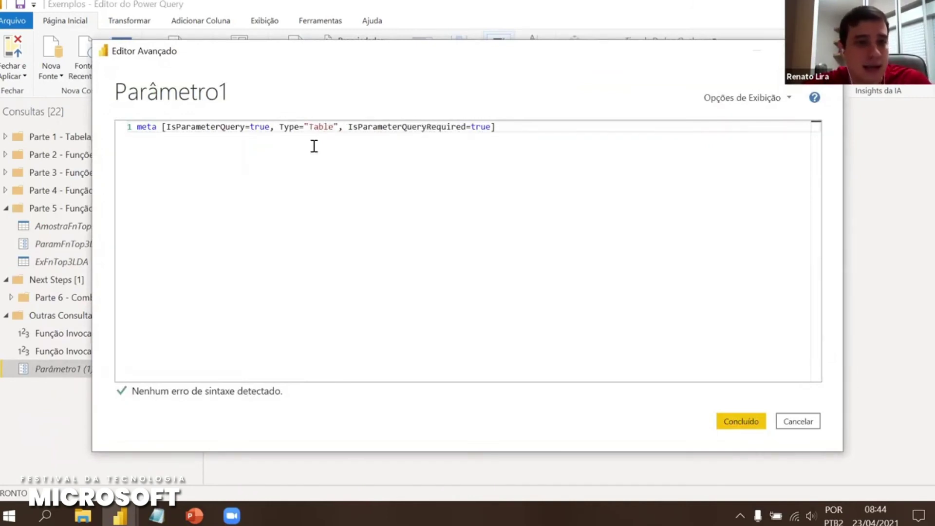
pyautogui.click(130, 127)
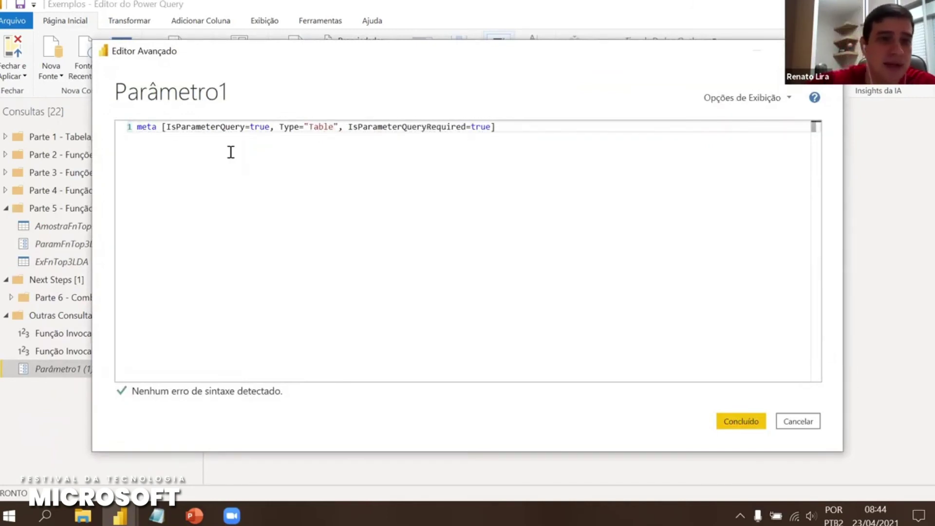
pyautogui.press('BackSpace')
pyautogui.write('Amostra')
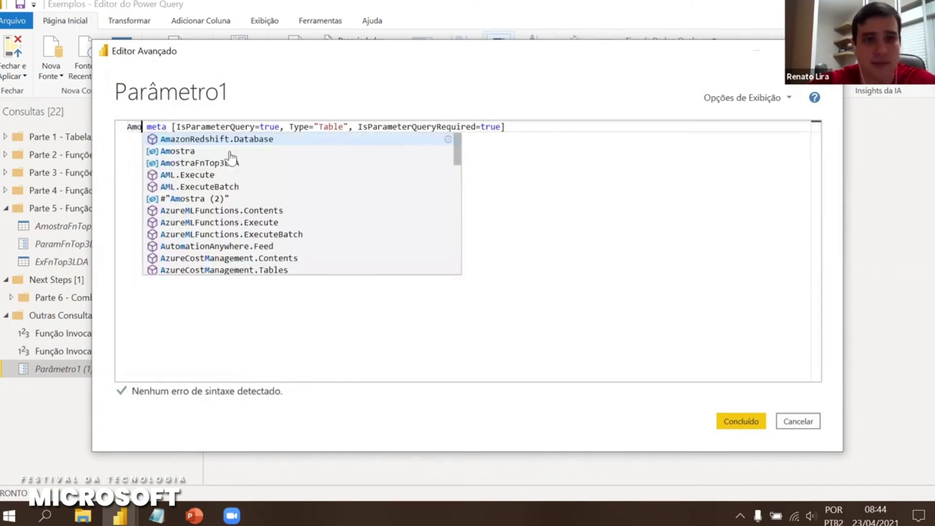
pyautogui.click(233, 151)
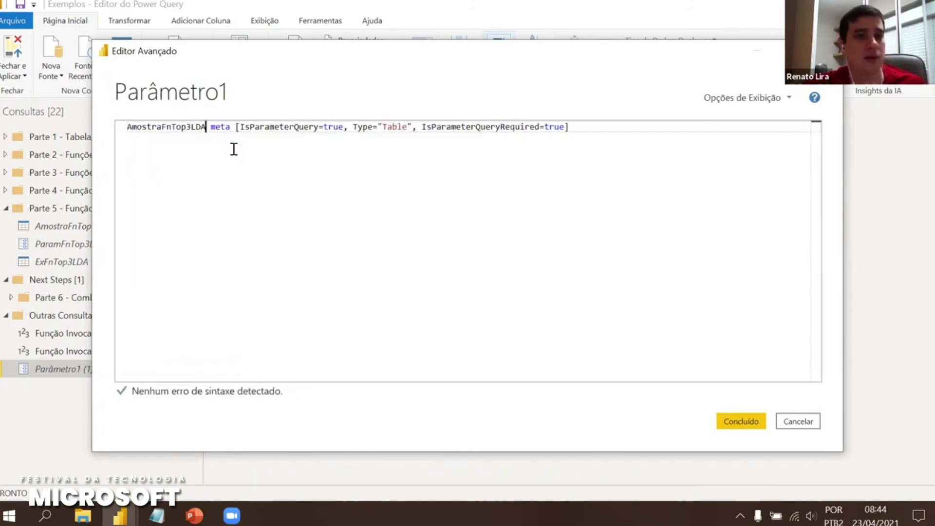
pyautogui.click(740, 421)
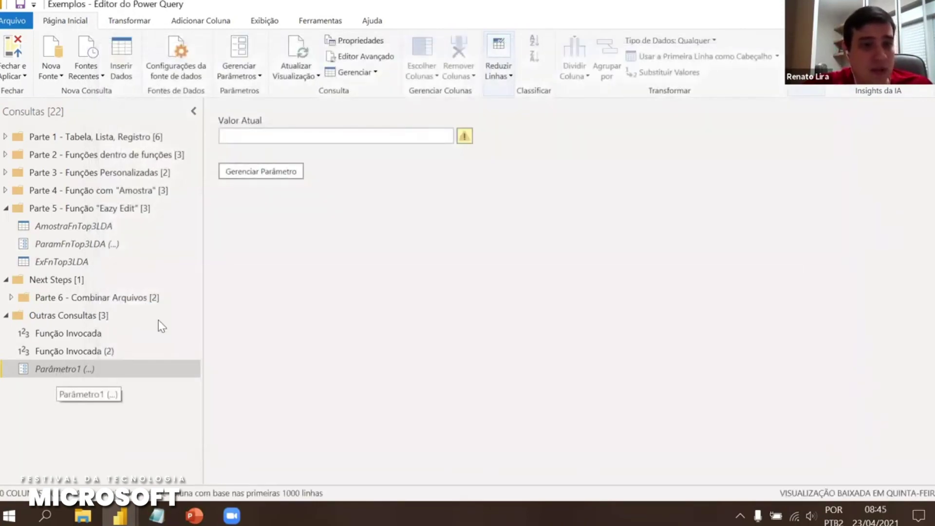
# Open ExFnTop3LDA and step through Fonte, Linhas Classificadas and Primeiras Linhas Mantidas to see three rows
pyautogui.click(95, 232)
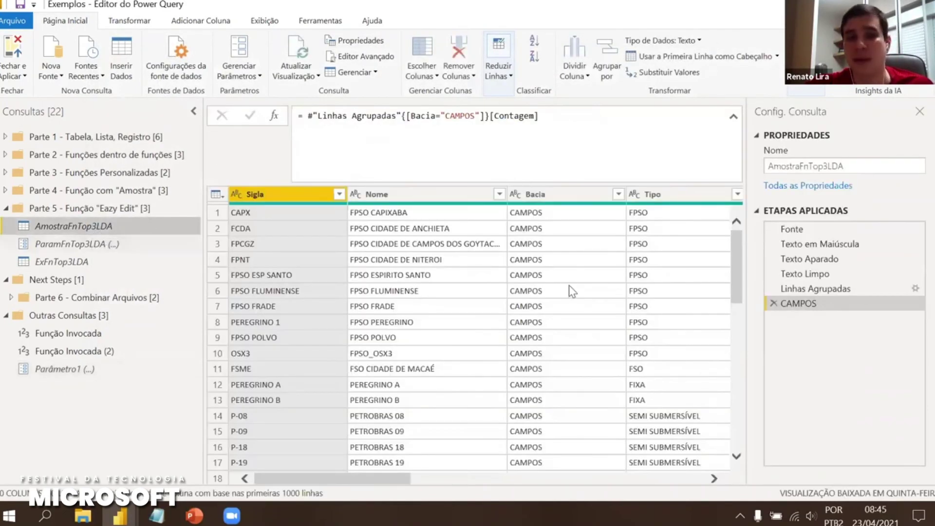
pyautogui.click(84, 243)
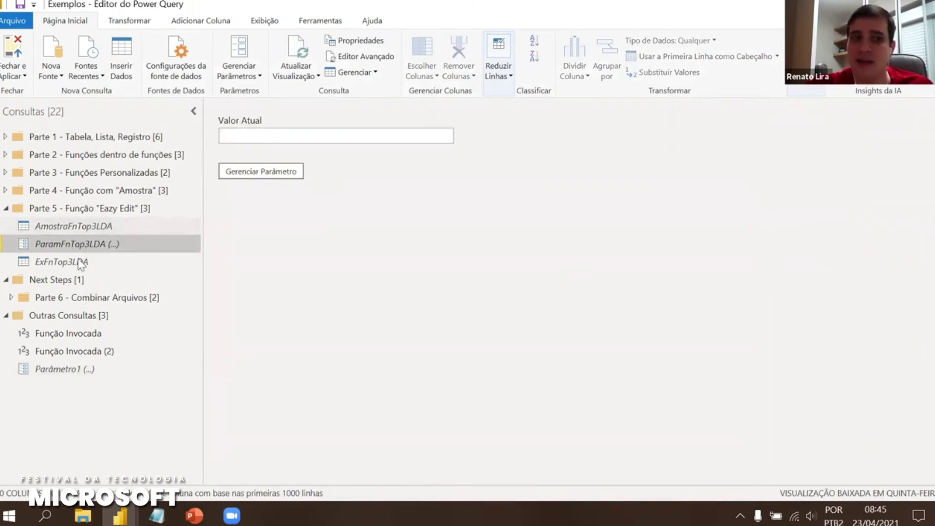
pyautogui.click(81, 261)
pyautogui.click(828, 229)
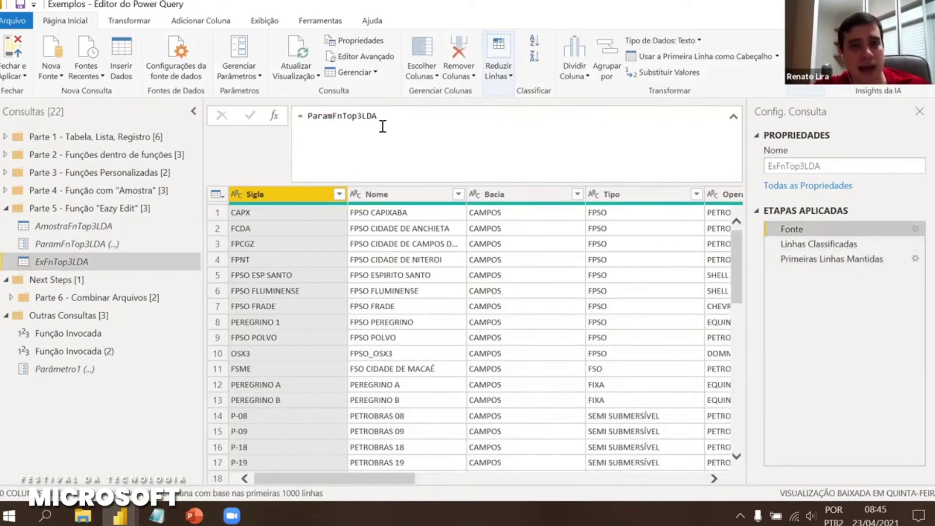
pyautogui.moveTo(389, 116); pyautogui.dragTo(306, 116)
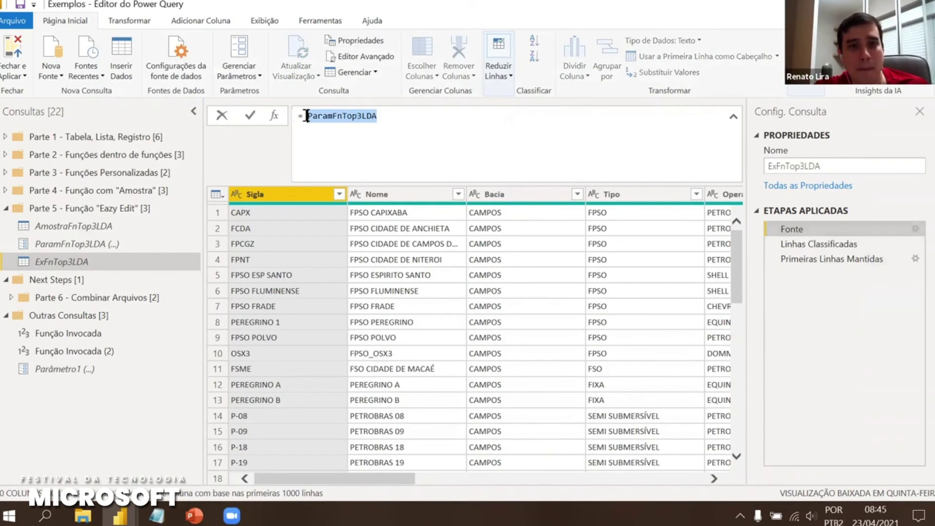
pyautogui.click(834, 244)
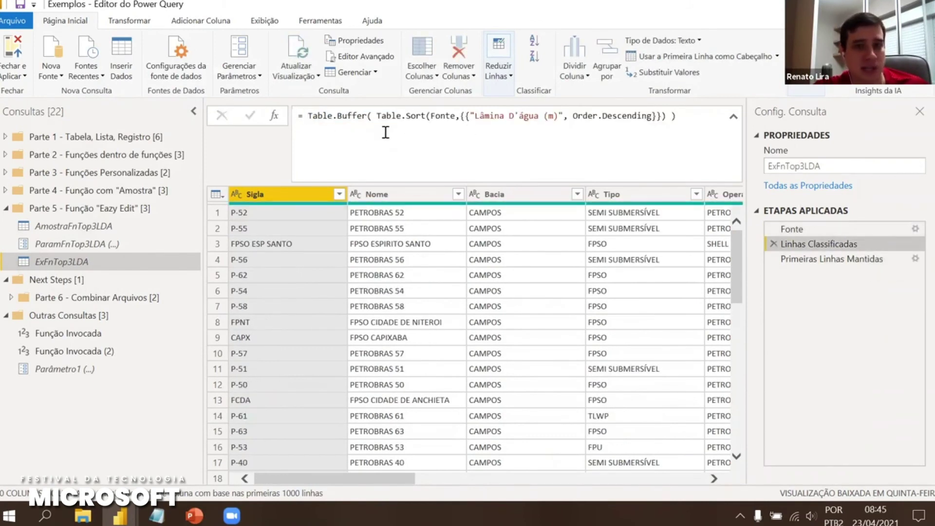
pyautogui.click(861, 261)
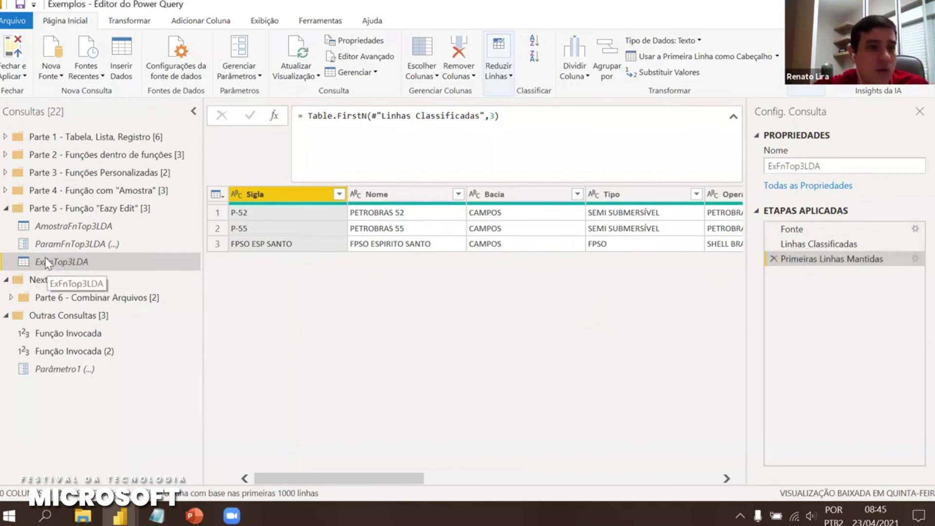
pyautogui.rightClick(54, 266)
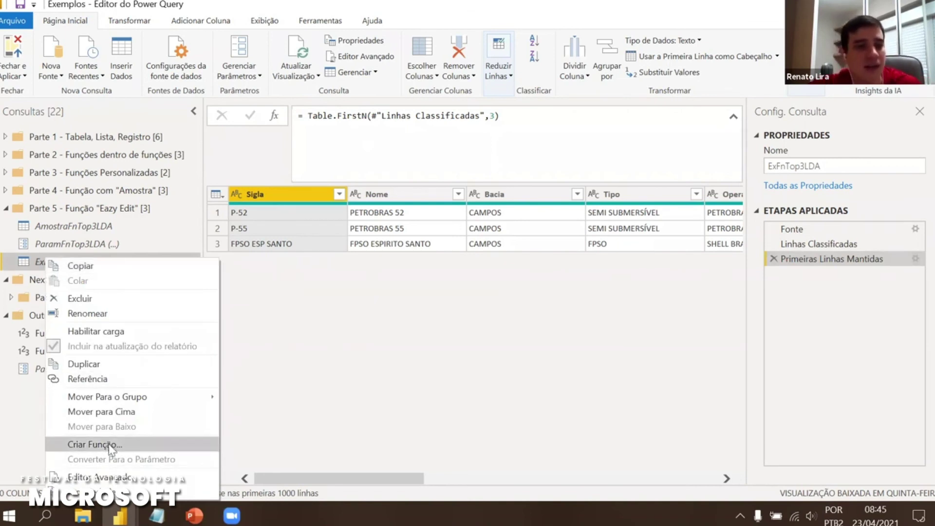
# Create function ExTop3LDA from ExFnTop3LDA and move AmostraFnTop3LDA into its group
pyautogui.click(151, 451)
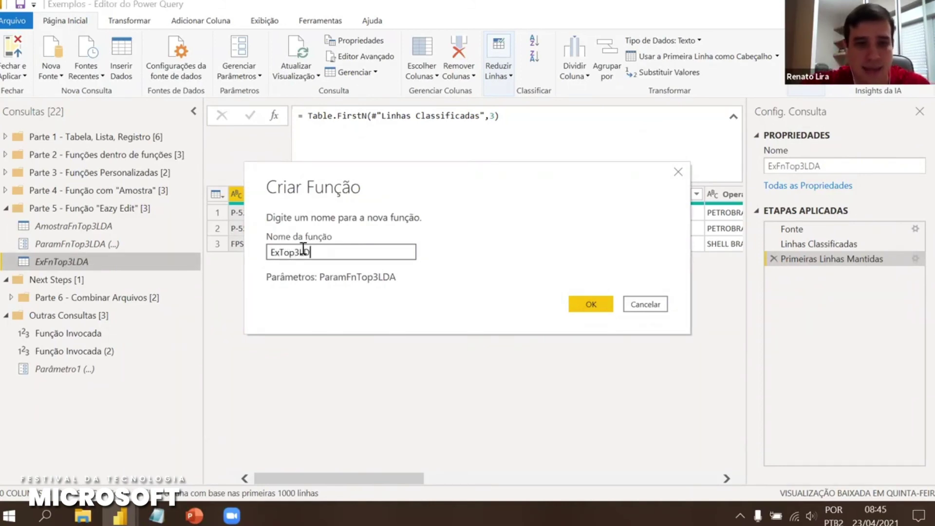
pyautogui.click(591, 305)
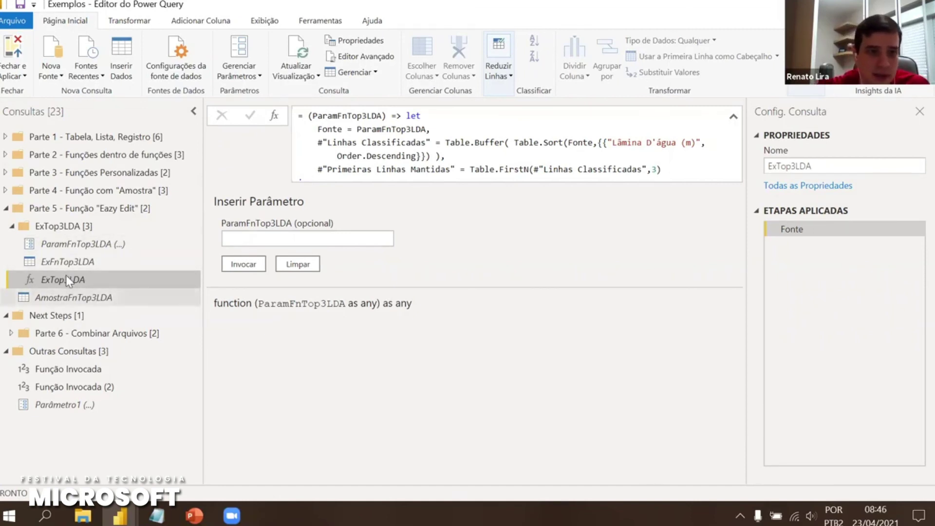
pyautogui.moveTo(61, 297); pyautogui.dragTo(76, 241)
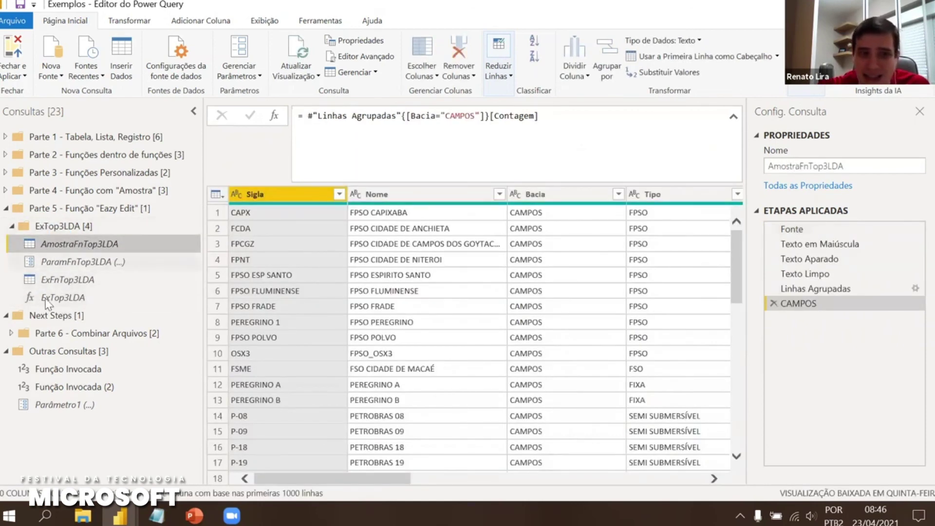
pyautogui.doubleClick(30, 191)
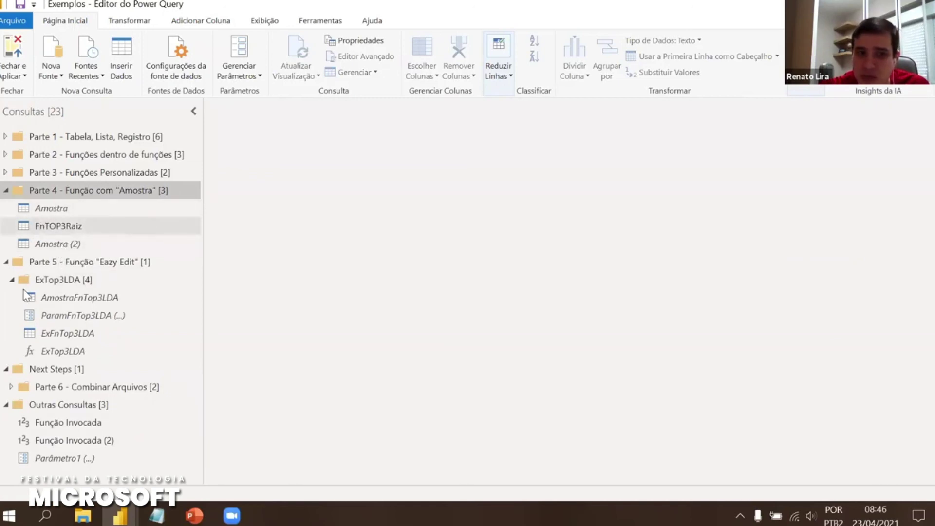
pyautogui.click(6, 189)
# Rename the ExTop3LDA function to FnTop3LDA in Query Settings
pyautogui.click(63, 297)
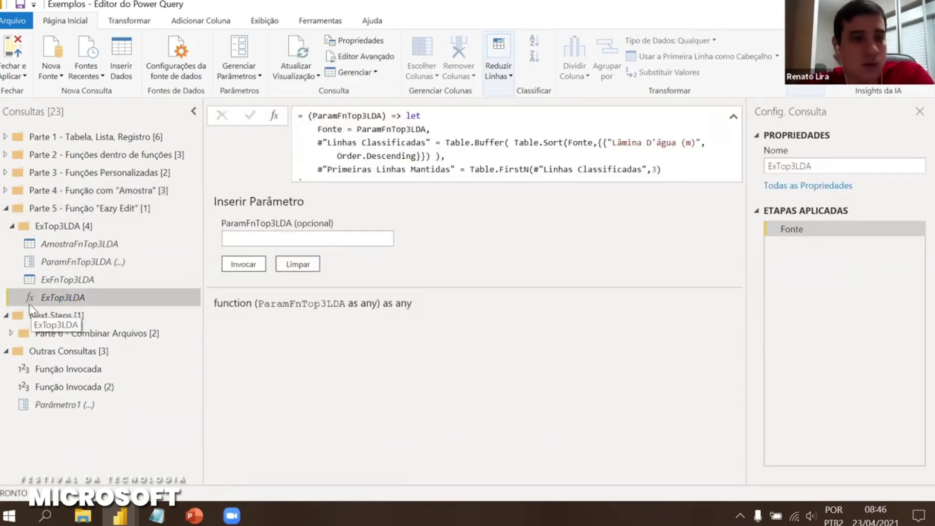
pyautogui.click(776, 166)
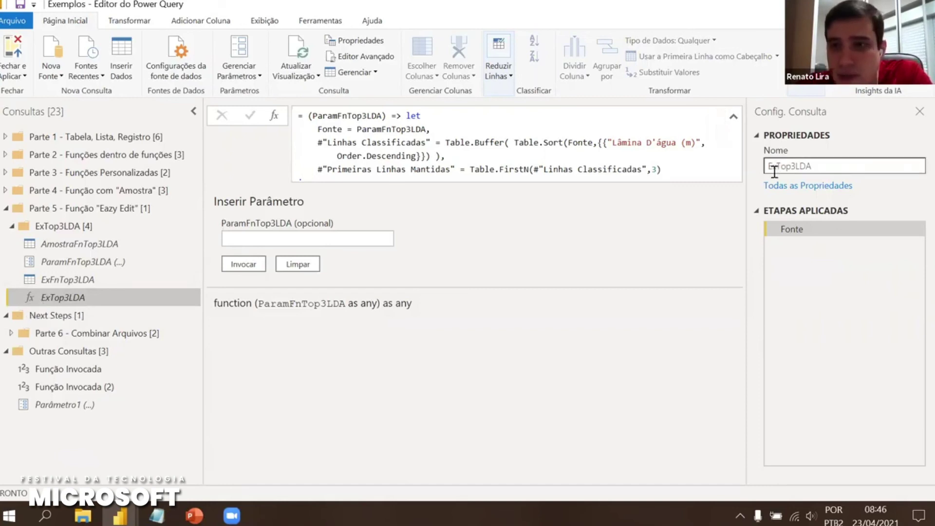
pyautogui.press('BackSpace')
pyautogui.press('BackSpace')
pyautogui.write('Fn')
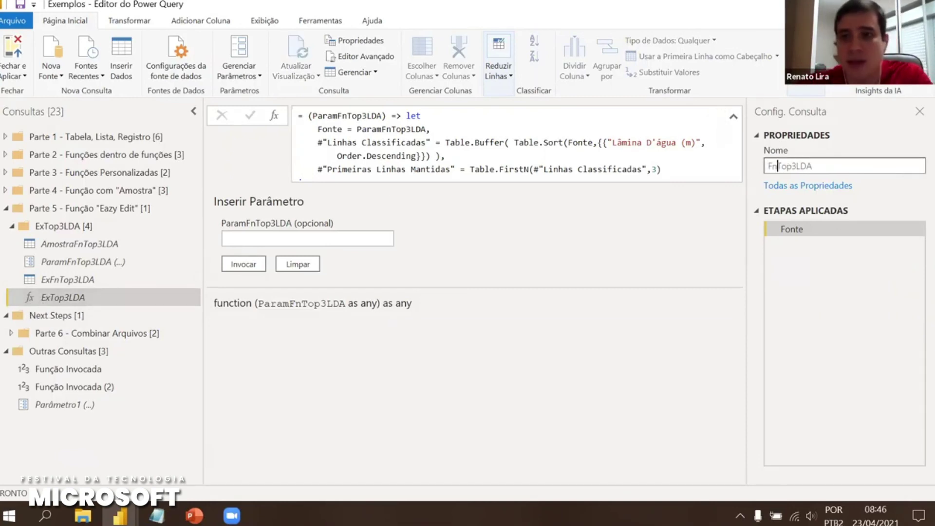
pyautogui.press('Return')
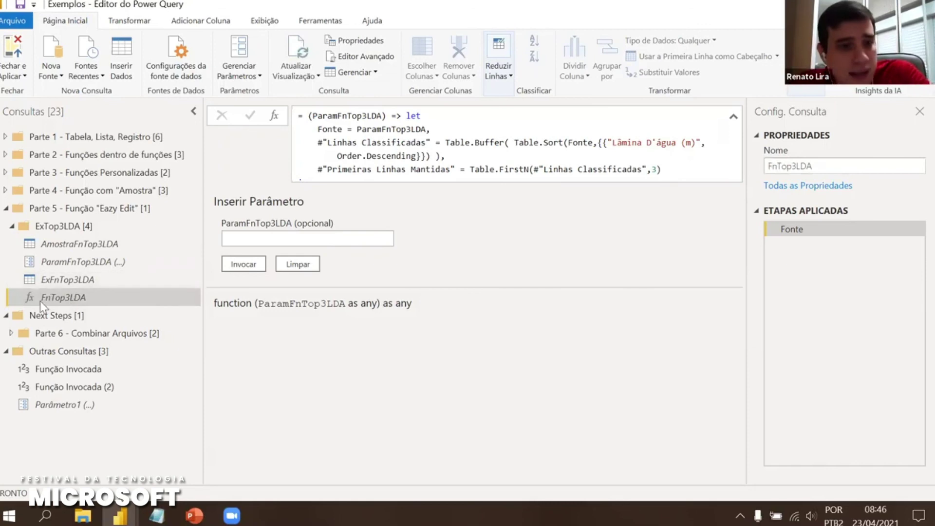
pyautogui.click(71, 282)
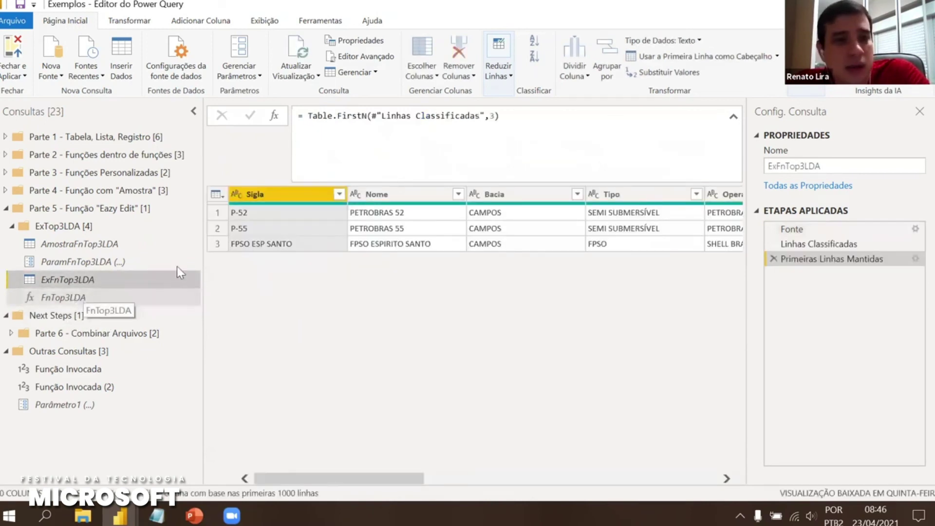
pyautogui.click(217, 195)
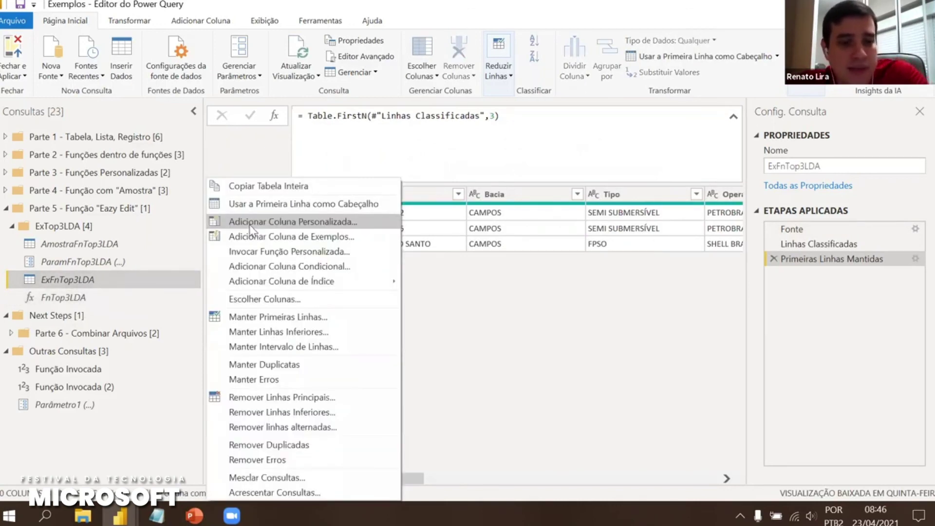
pyautogui.click(250, 222)
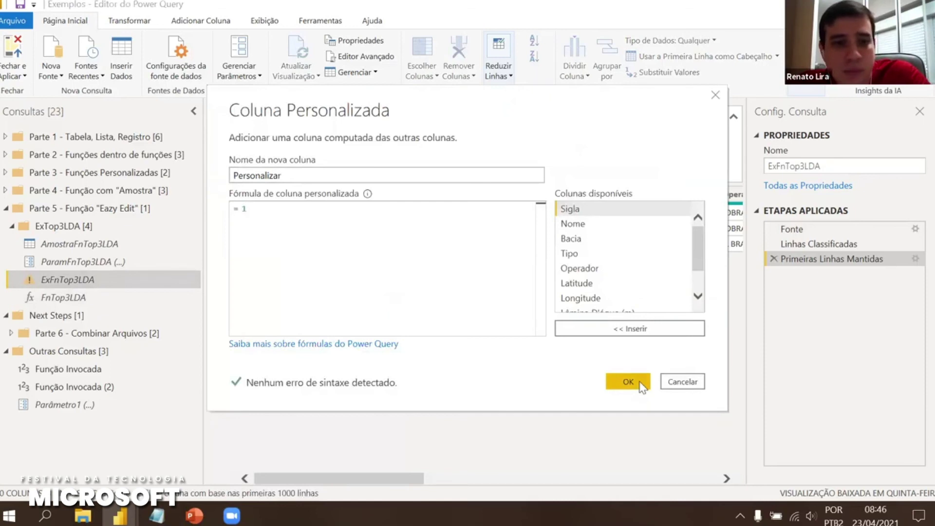
pyautogui.click(628, 381)
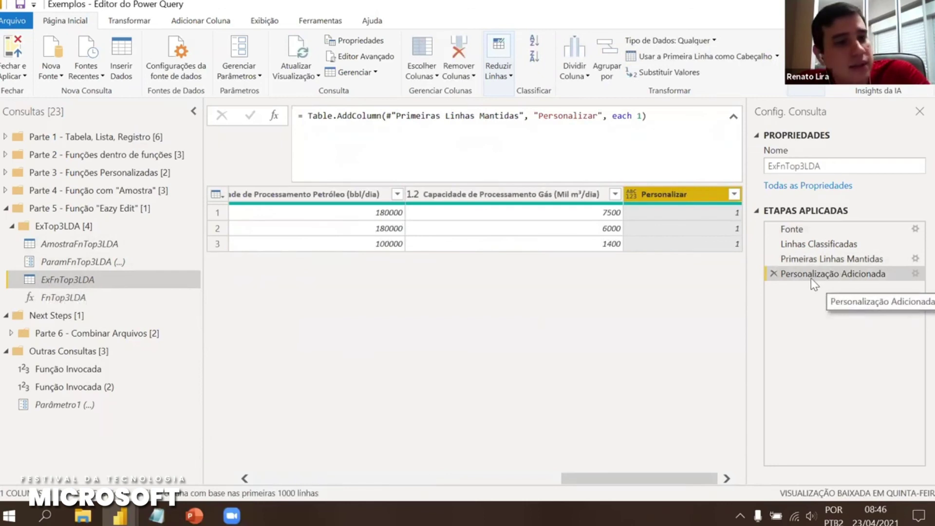
pyautogui.click(61, 299)
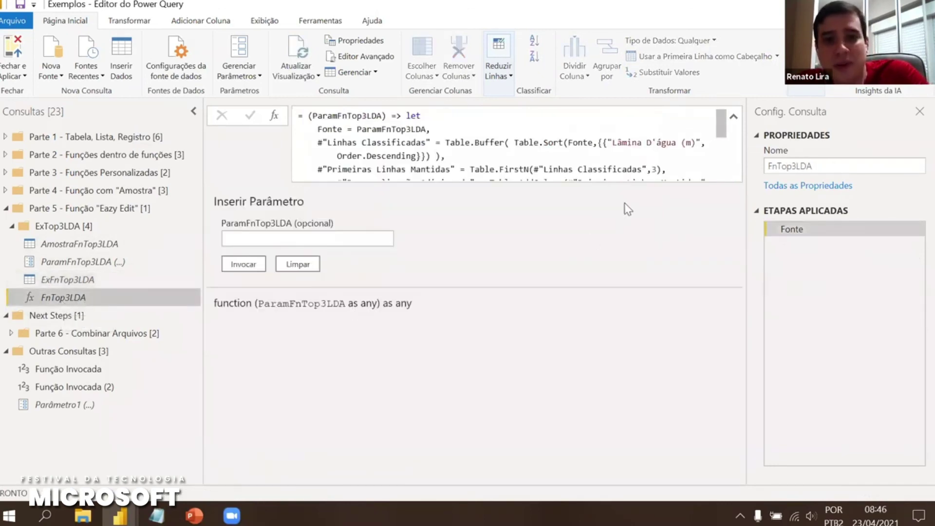
pyautogui.scroll(-3, 645, 138)
pyautogui.moveTo(457, 155); pyautogui.dragTo(333, 114)
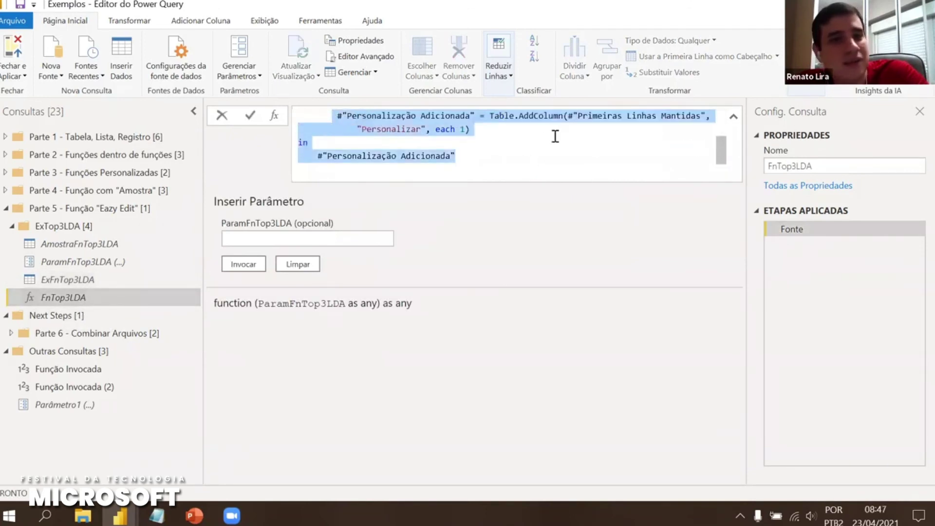
pyautogui.click(75, 278)
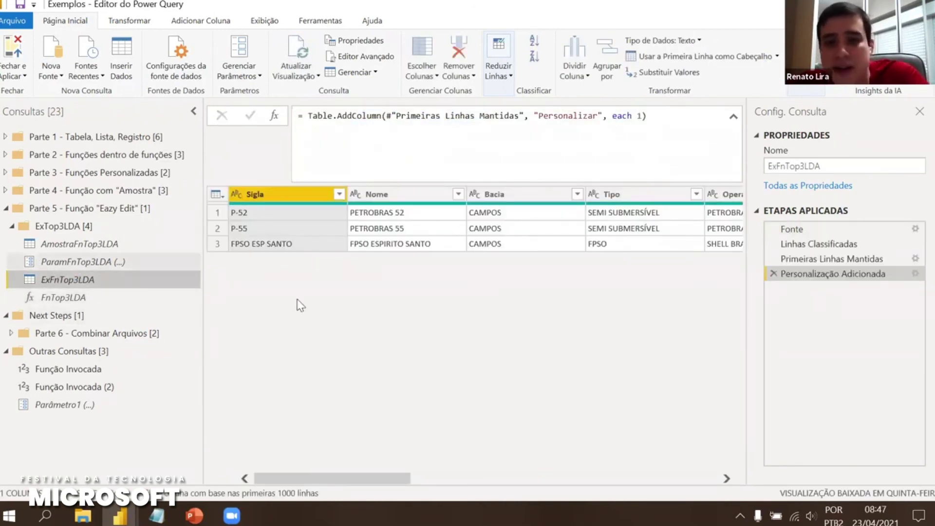
pyautogui.click(773, 273)
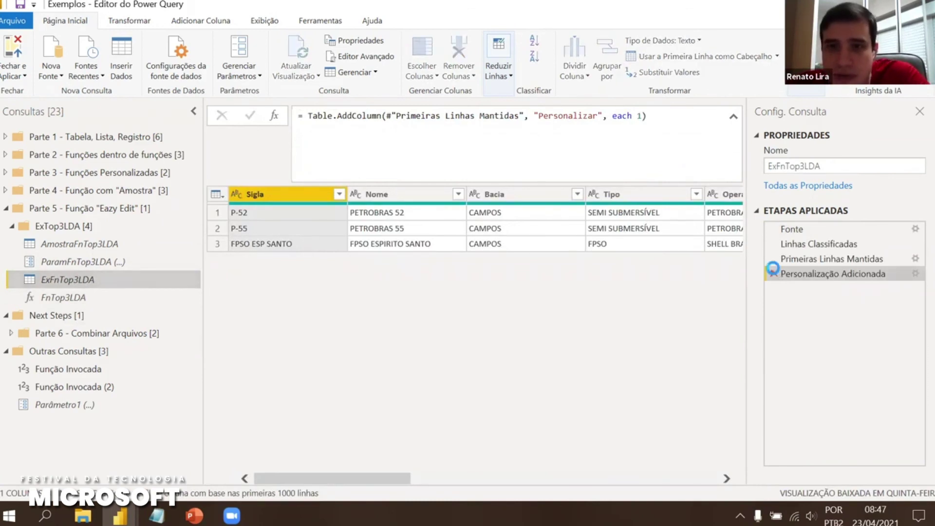
pyautogui.click(78, 297)
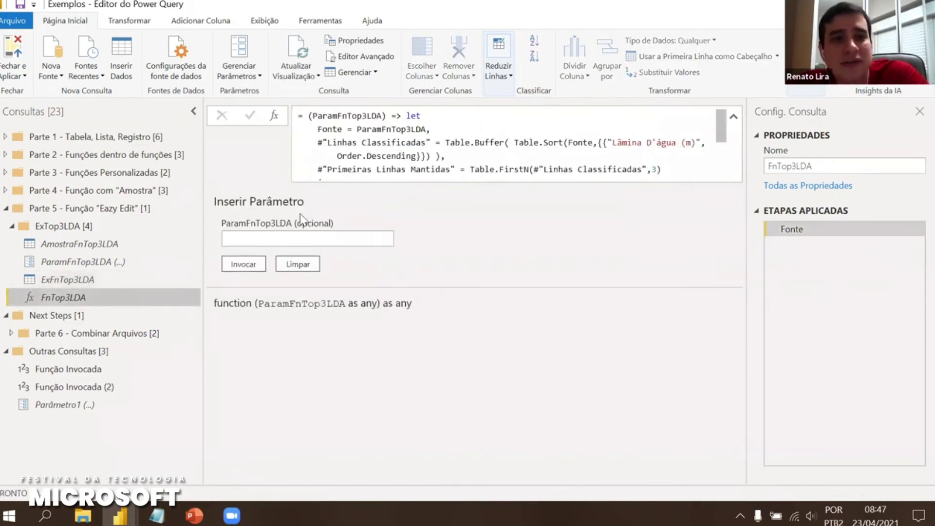
pyautogui.scroll(-1, 403, 165)
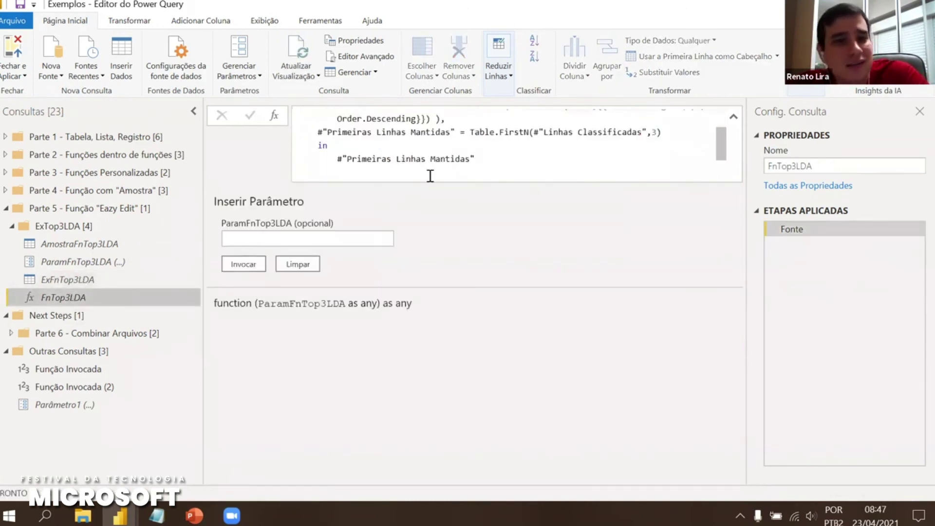
pyautogui.moveTo(476, 158); pyautogui.dragTo(309, 129)
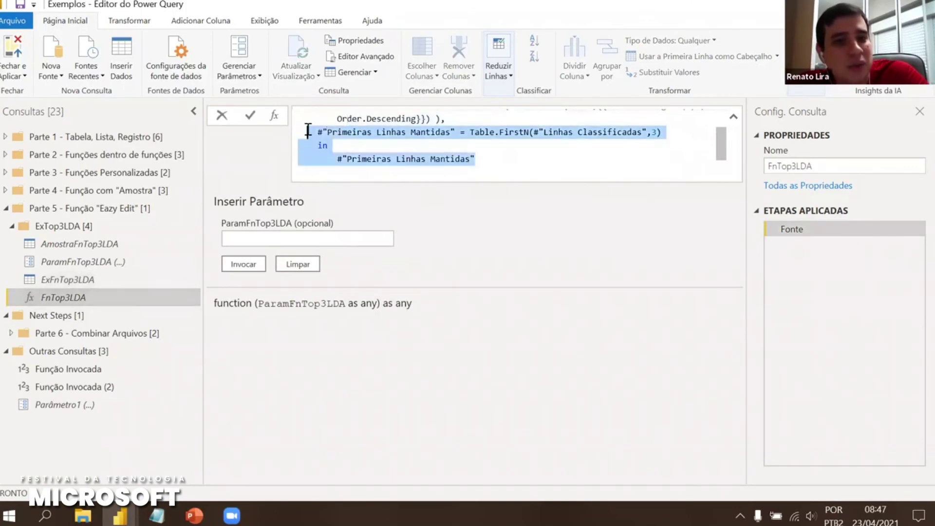
pyautogui.click(550, 236)
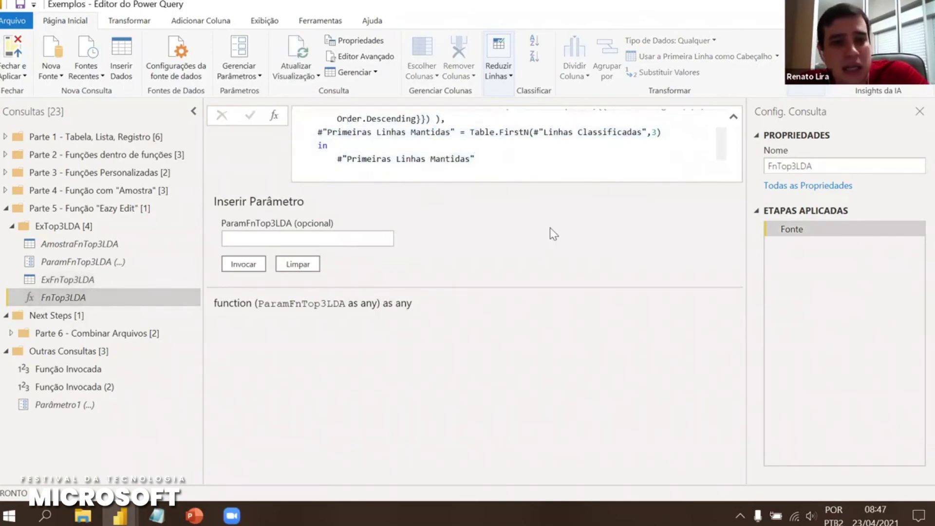
pyautogui.click(63, 282)
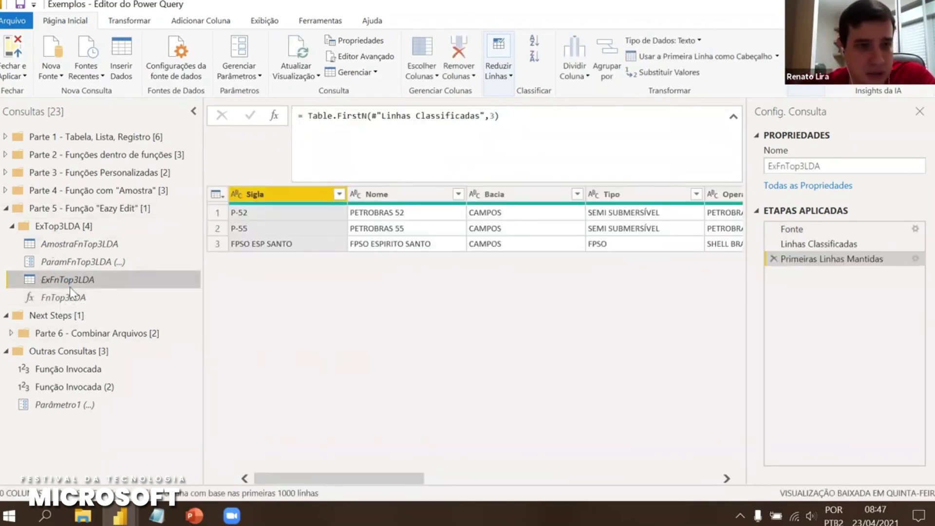